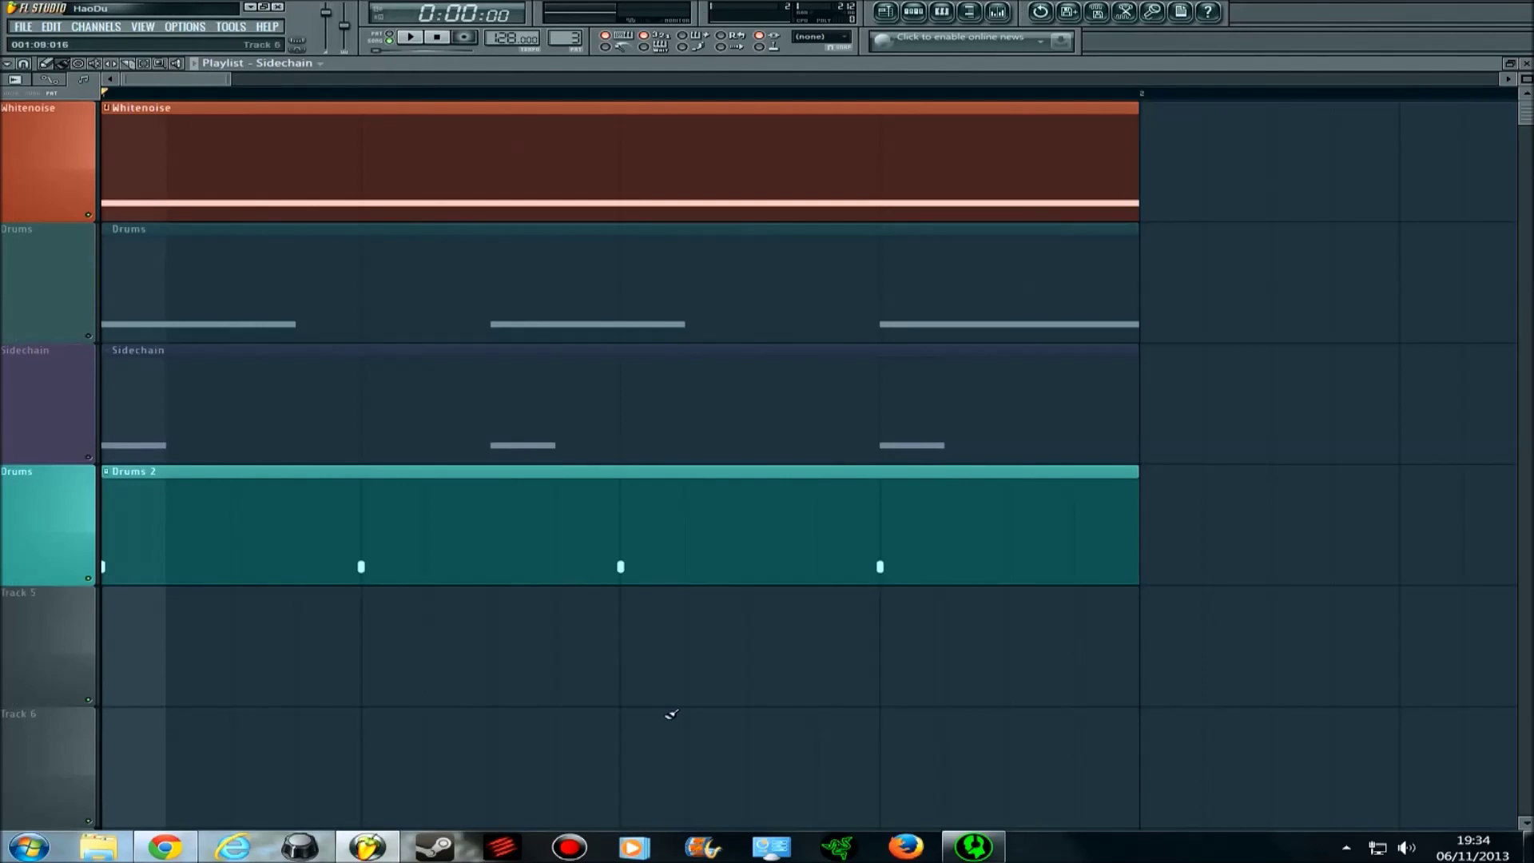
- Show the channel rack on the Drums 2 pattern, with Kick on every beat, moved down-left
key(F6)
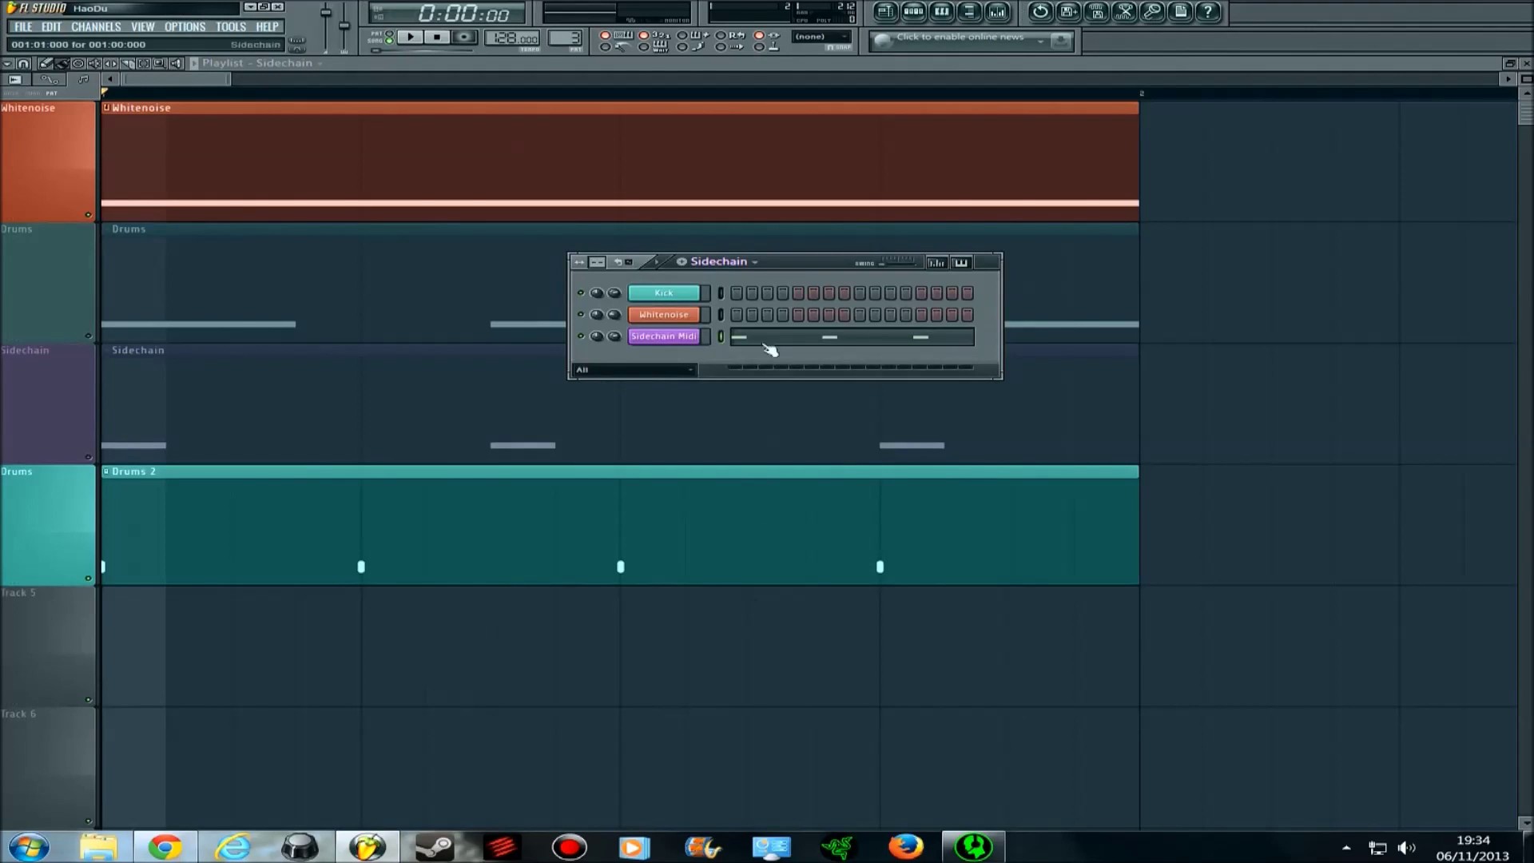
click(708, 270)
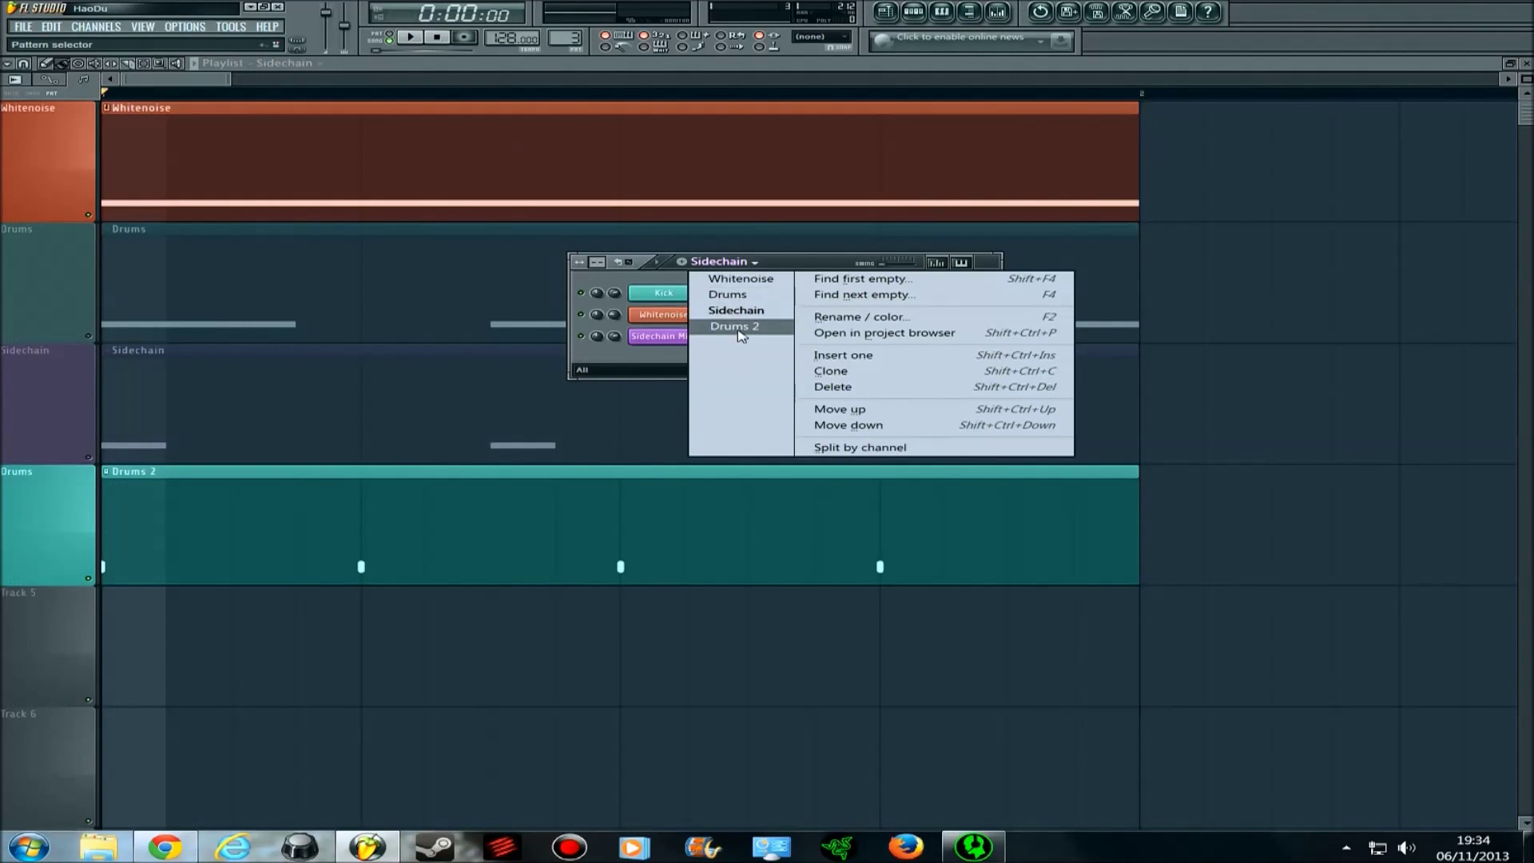
click(734, 331)
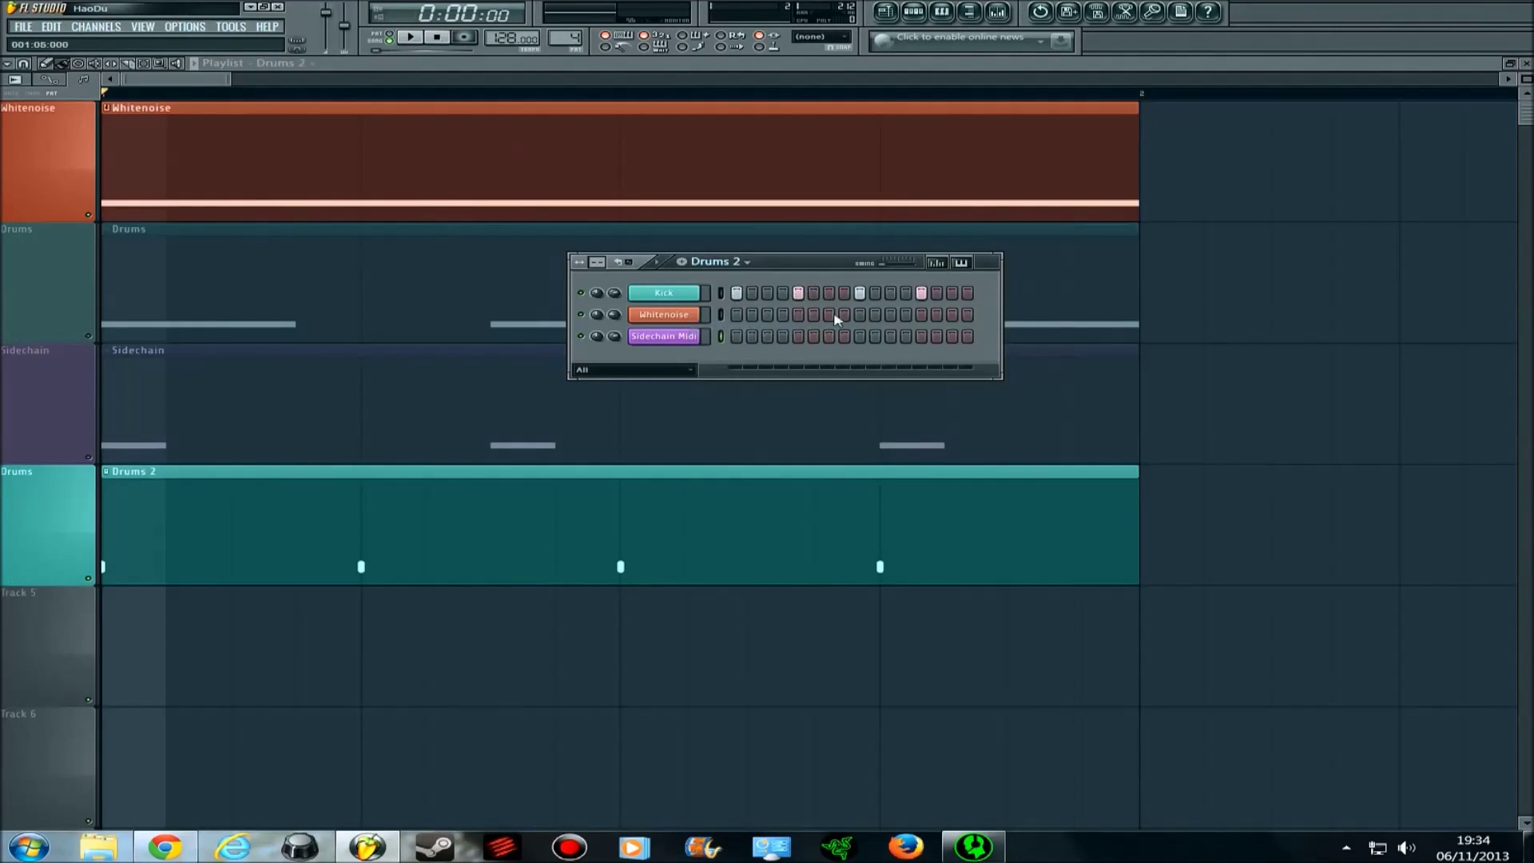
drag(818, 273, 558, 398)
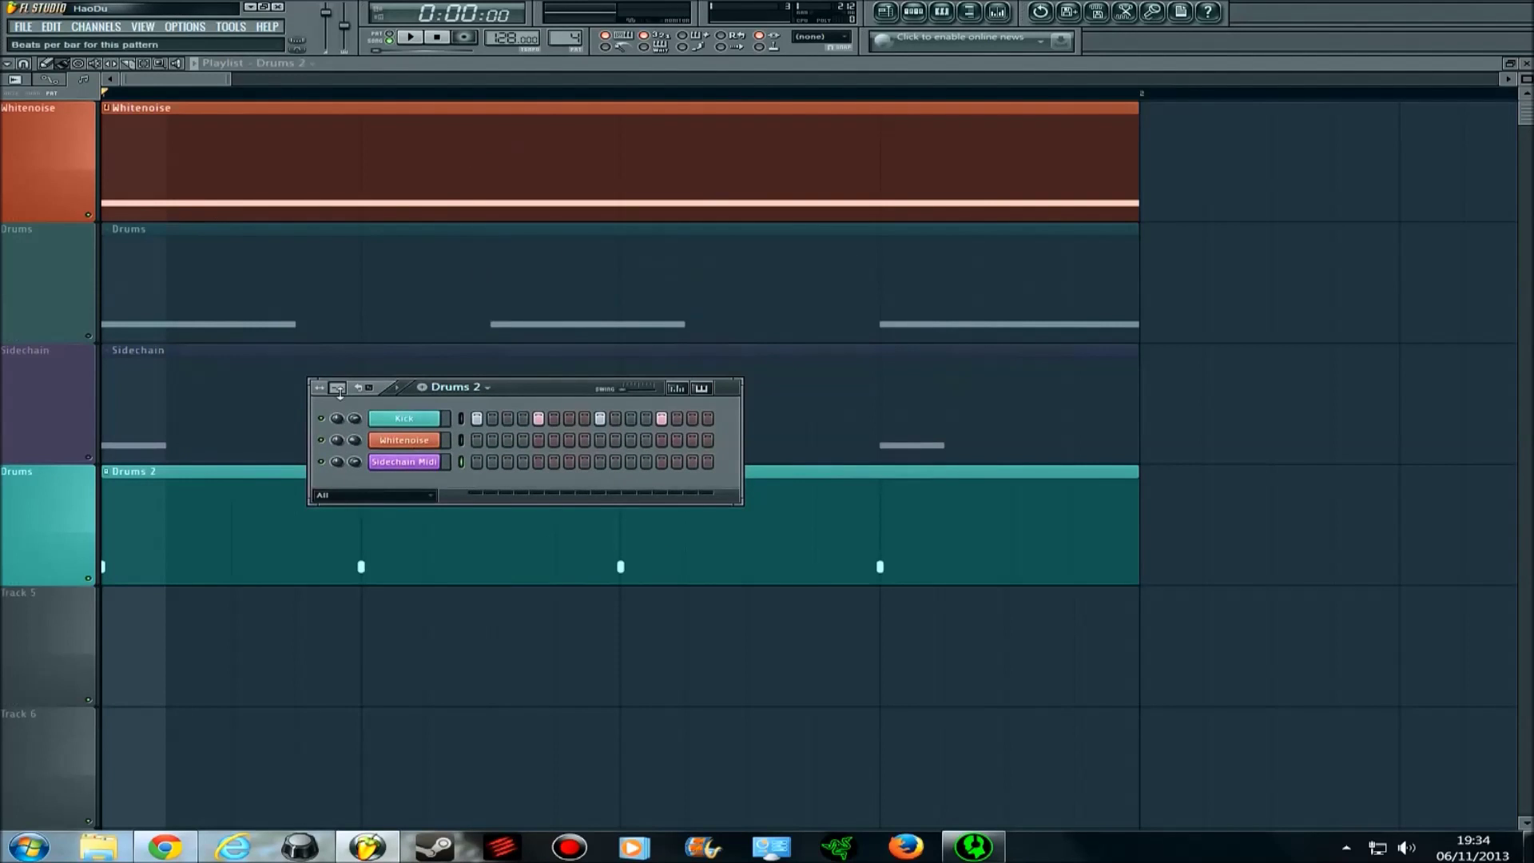
- Open the mixer and the Whitenoise insert's Kickstart plugin, arranging the windows side by side
key(F9)
click(1241, 535)
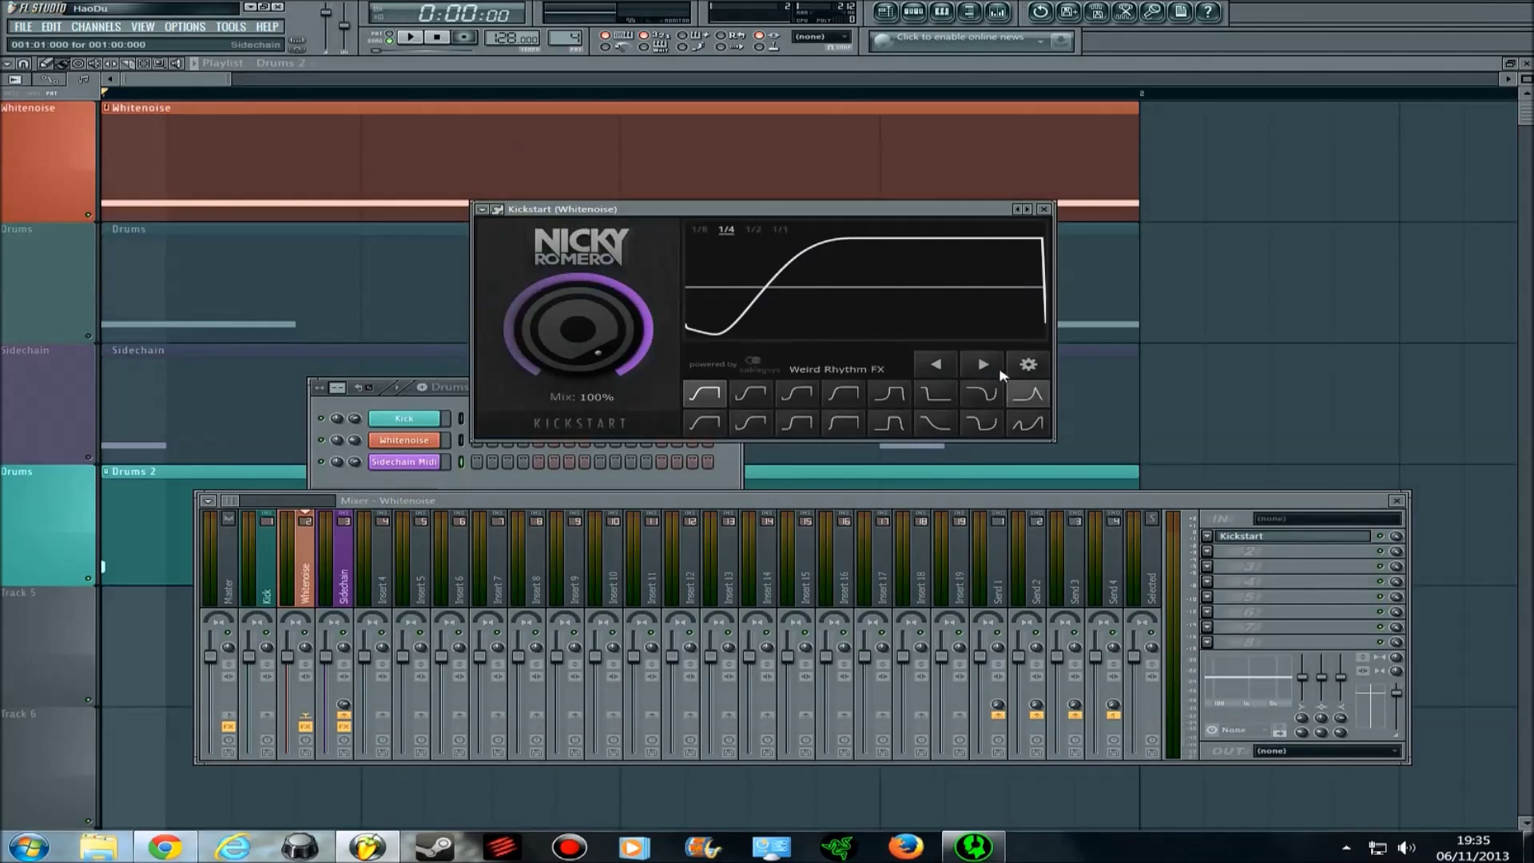
drag(826, 208, 1037, 192)
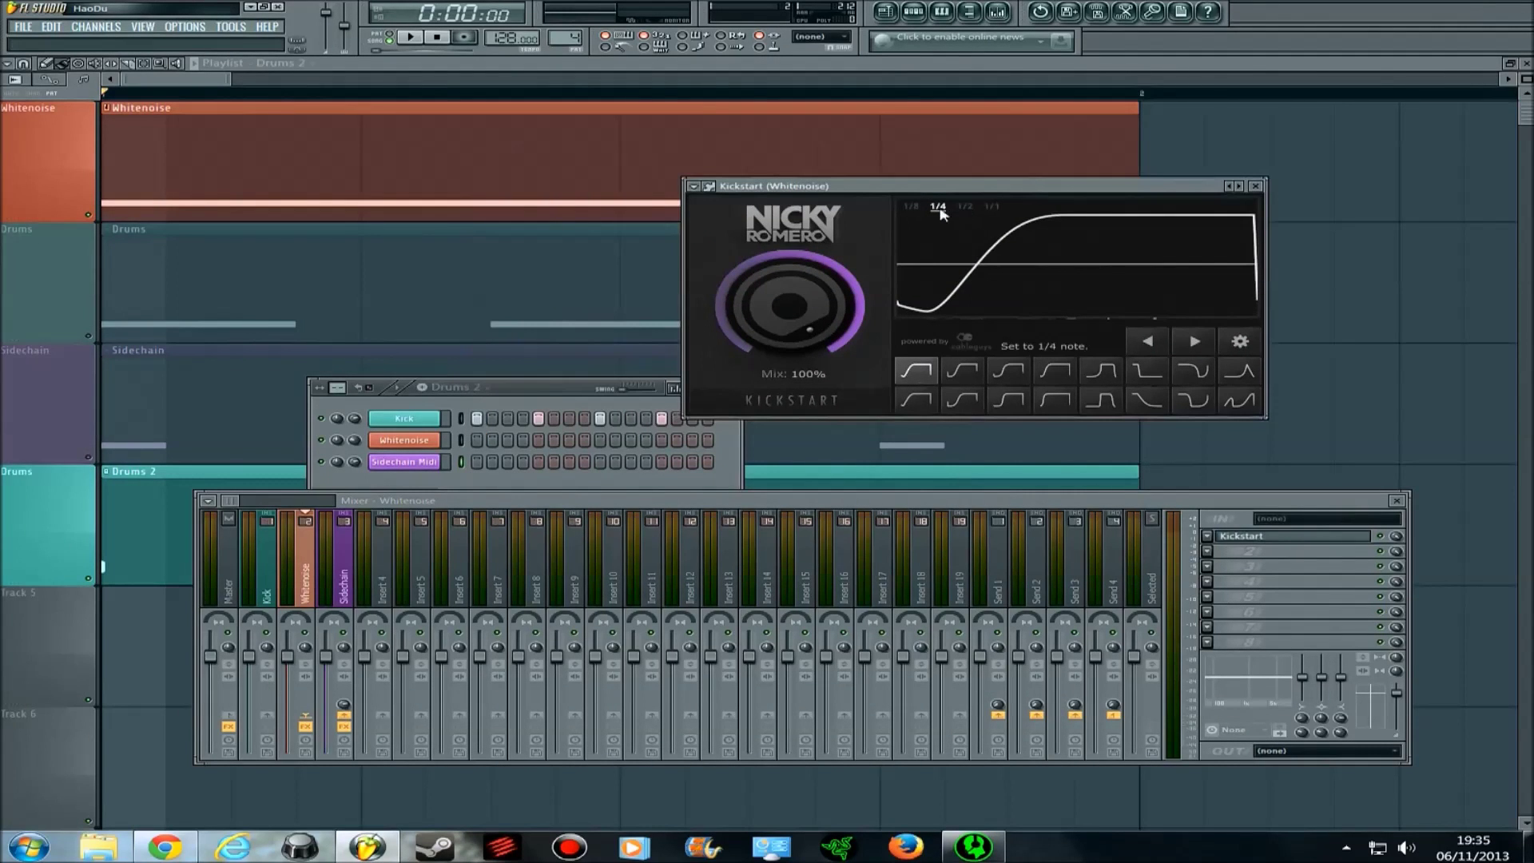
drag(523, 391, 433, 435)
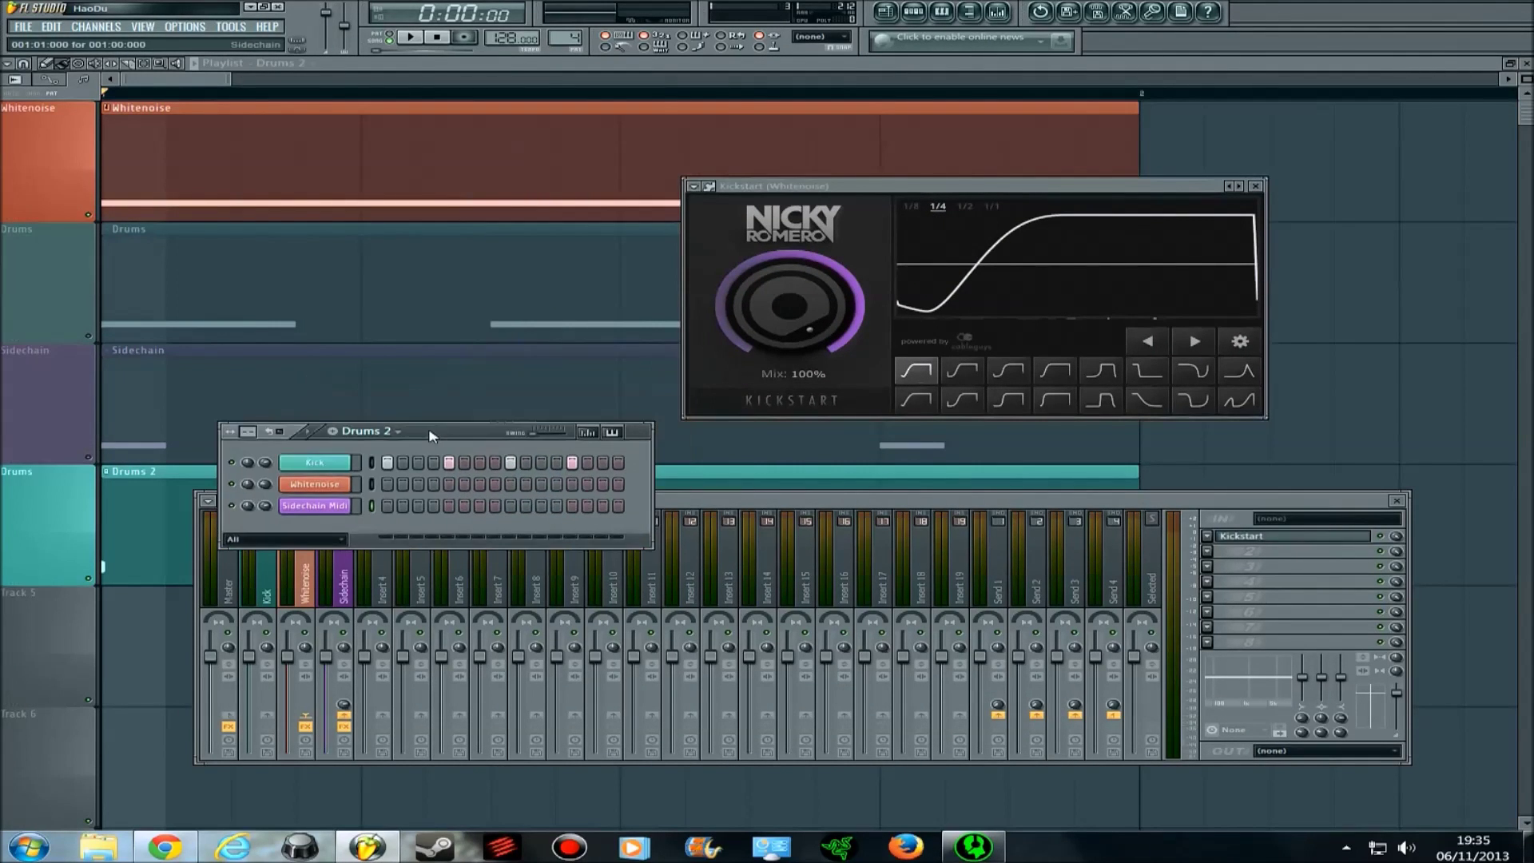
- Play the song to hear the 1/4 Kickstart pumping, then close the channel rack
click(410, 37)
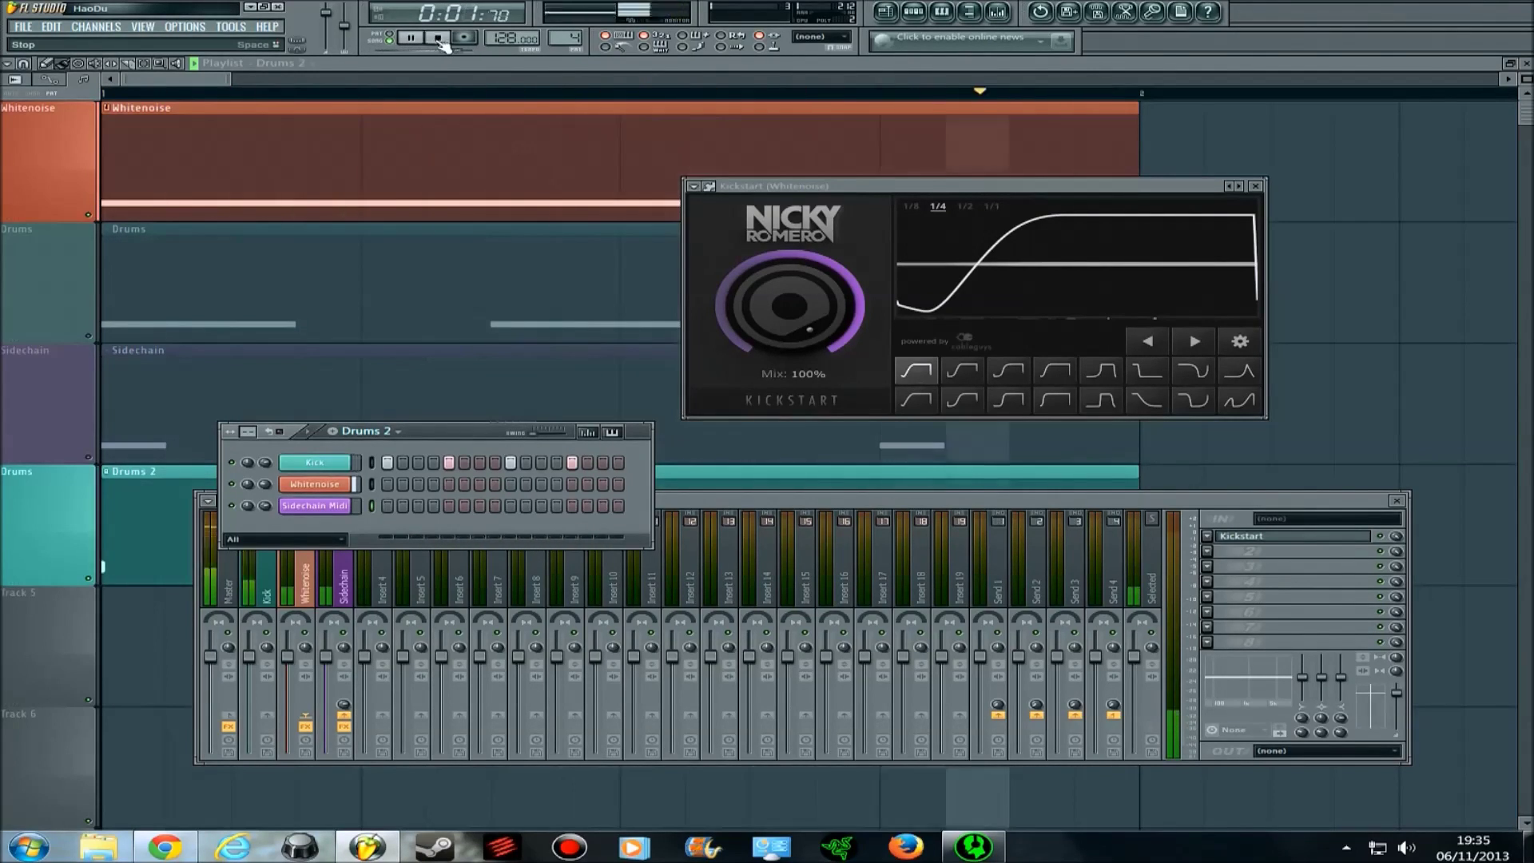
click(437, 39)
drag(467, 438, 394, 306)
key(F6)
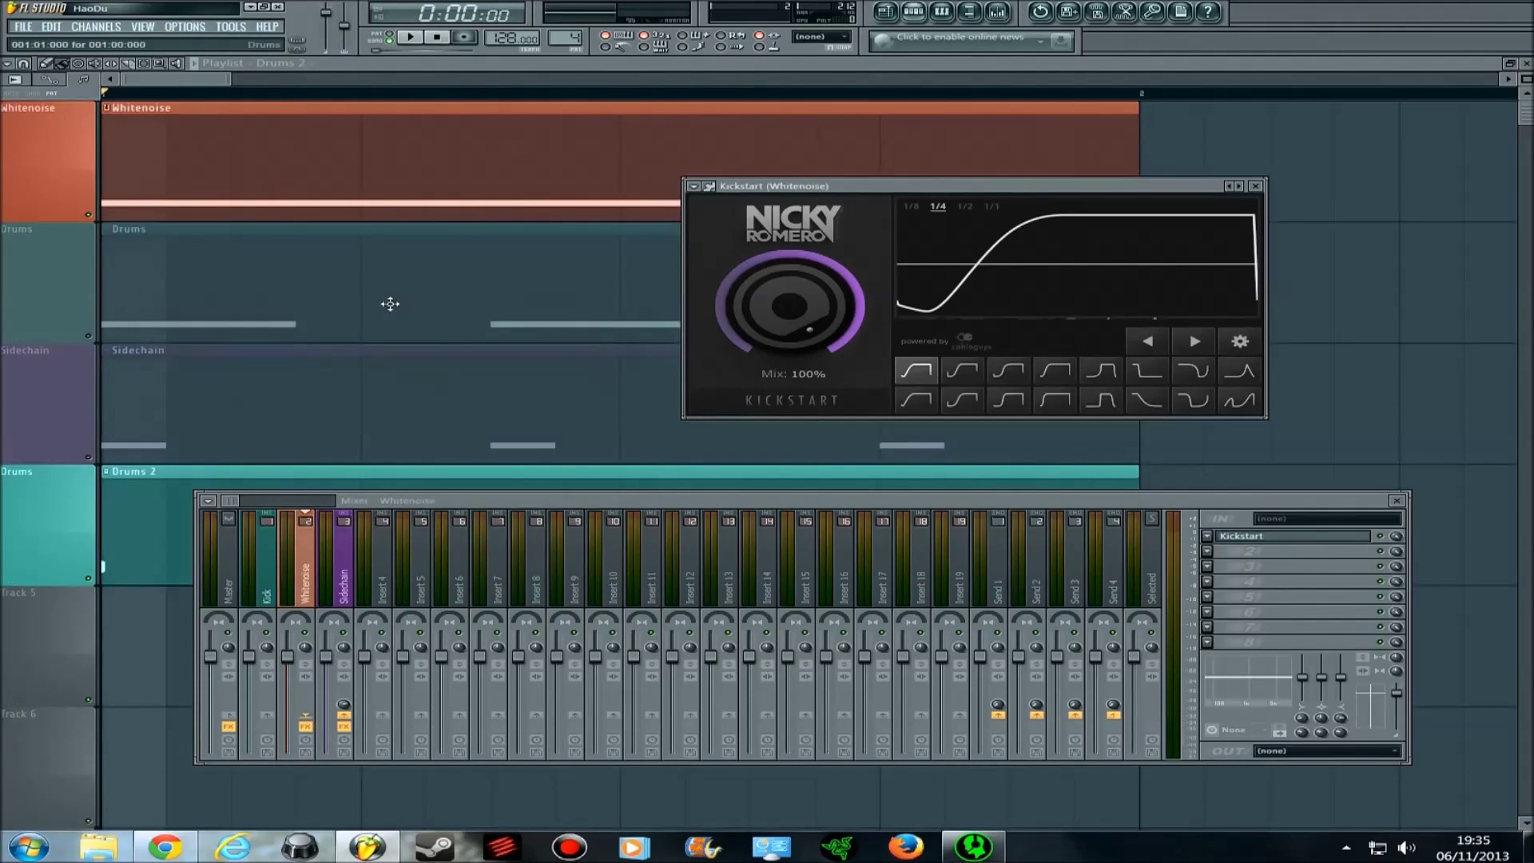
- Select the Whitenoise mixer insert, centre Kickstart, and lower the mixer to reveal the Drums 2 track
click(268, 592)
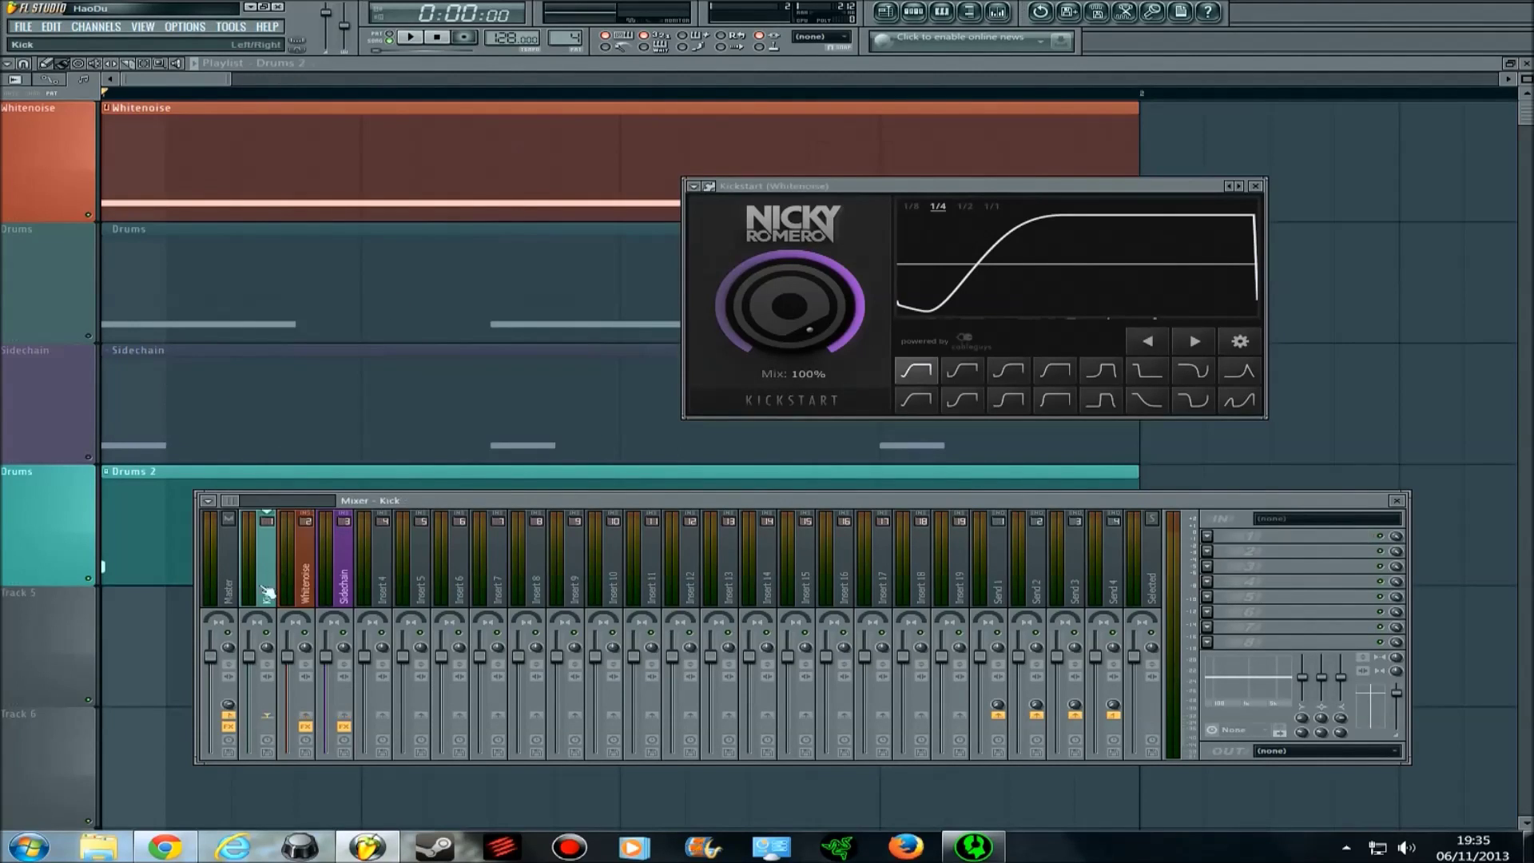
click(310, 551)
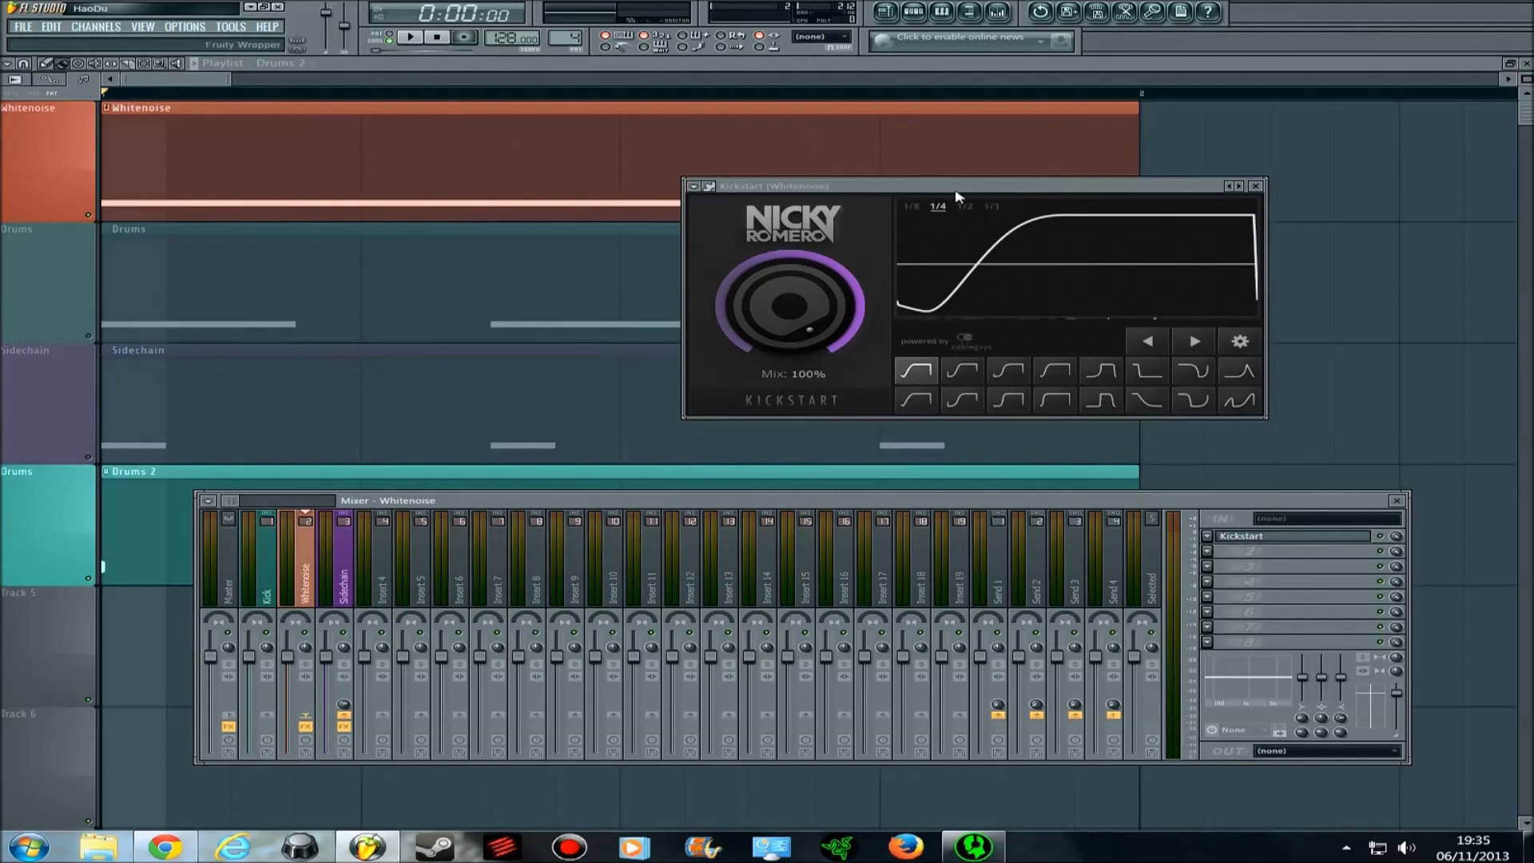
drag(963, 196, 754, 202)
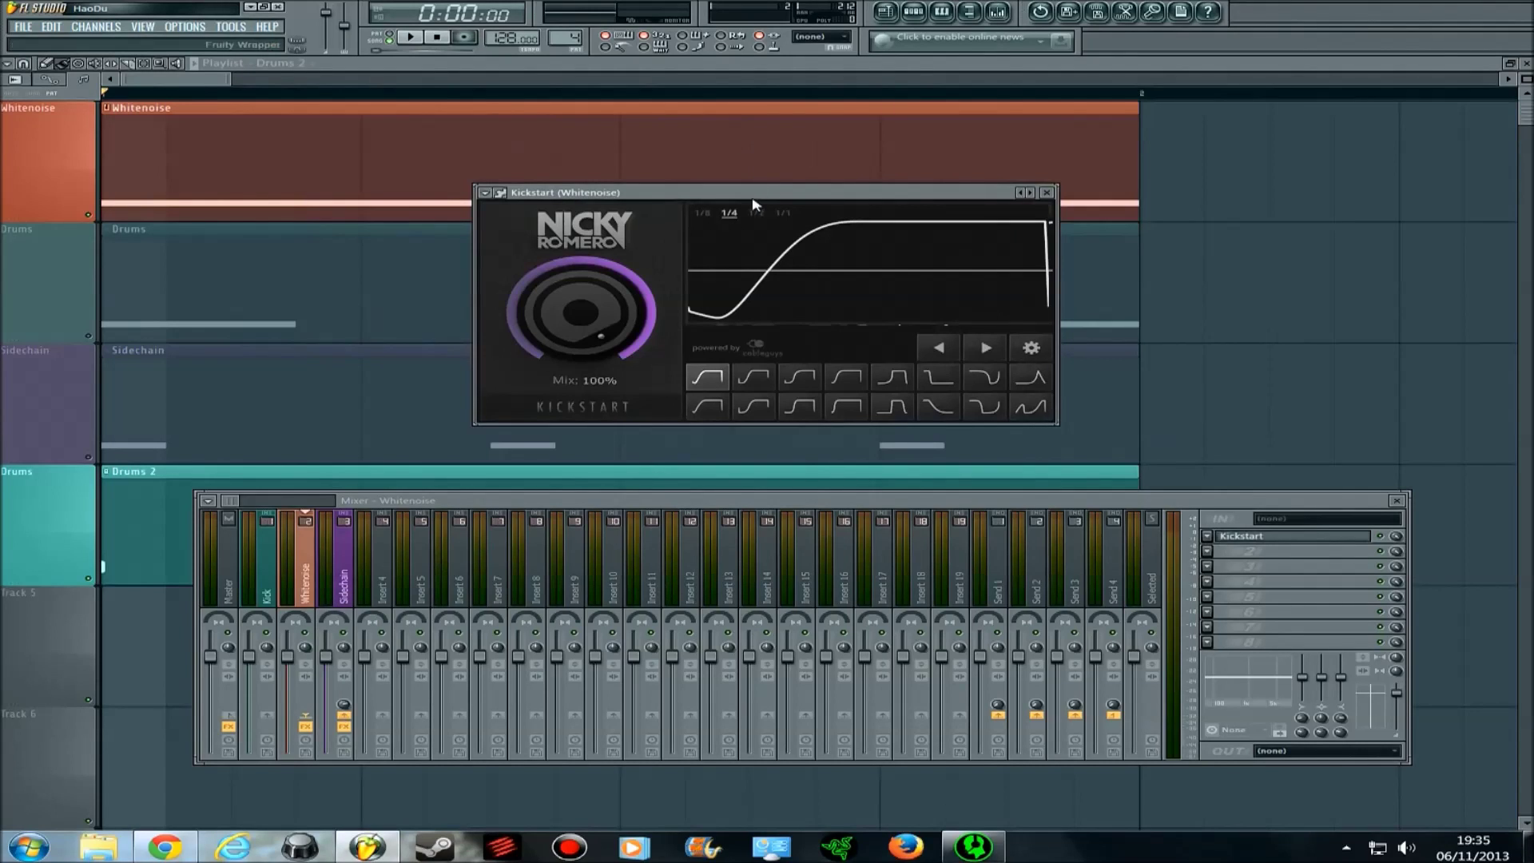
drag(758, 200, 646, 252)
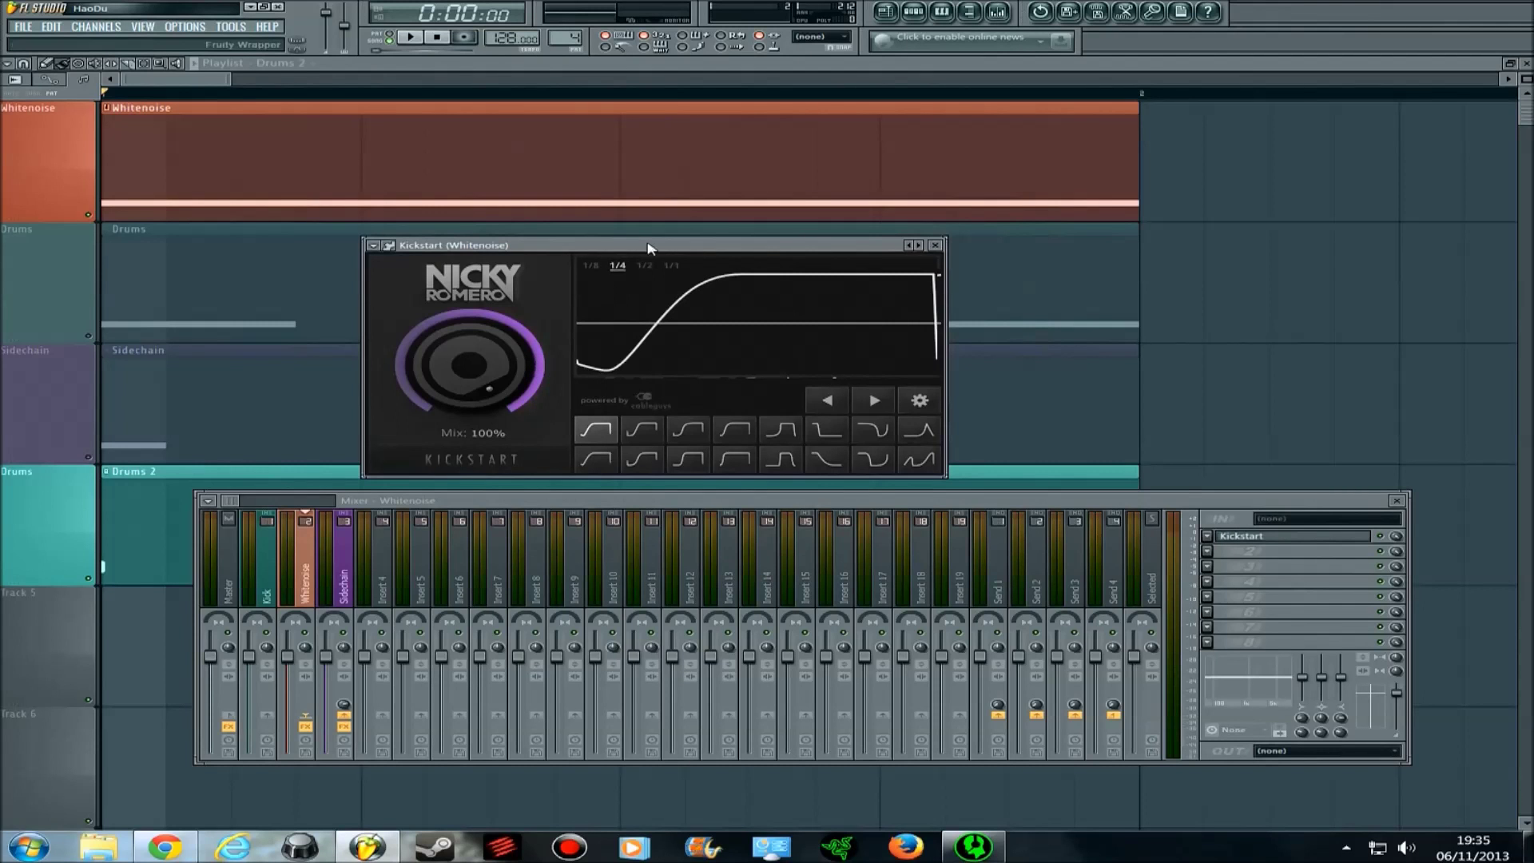
drag(651, 244, 719, 191)
drag(607, 503, 568, 649)
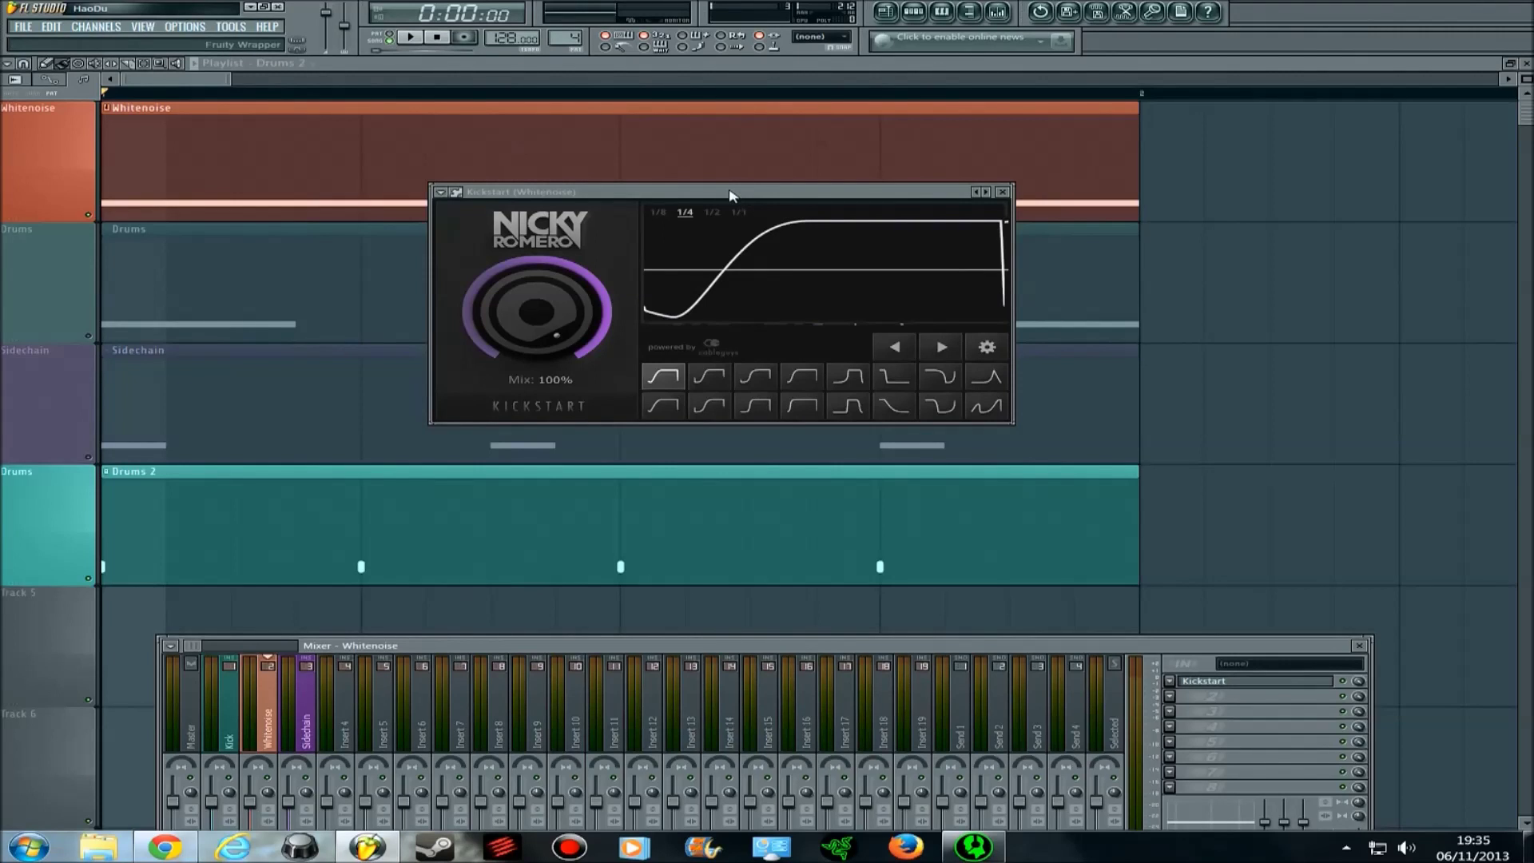
- Set Kickstart's duck length to 1/2 and play the song to hear it
drag(730, 196, 772, 200)
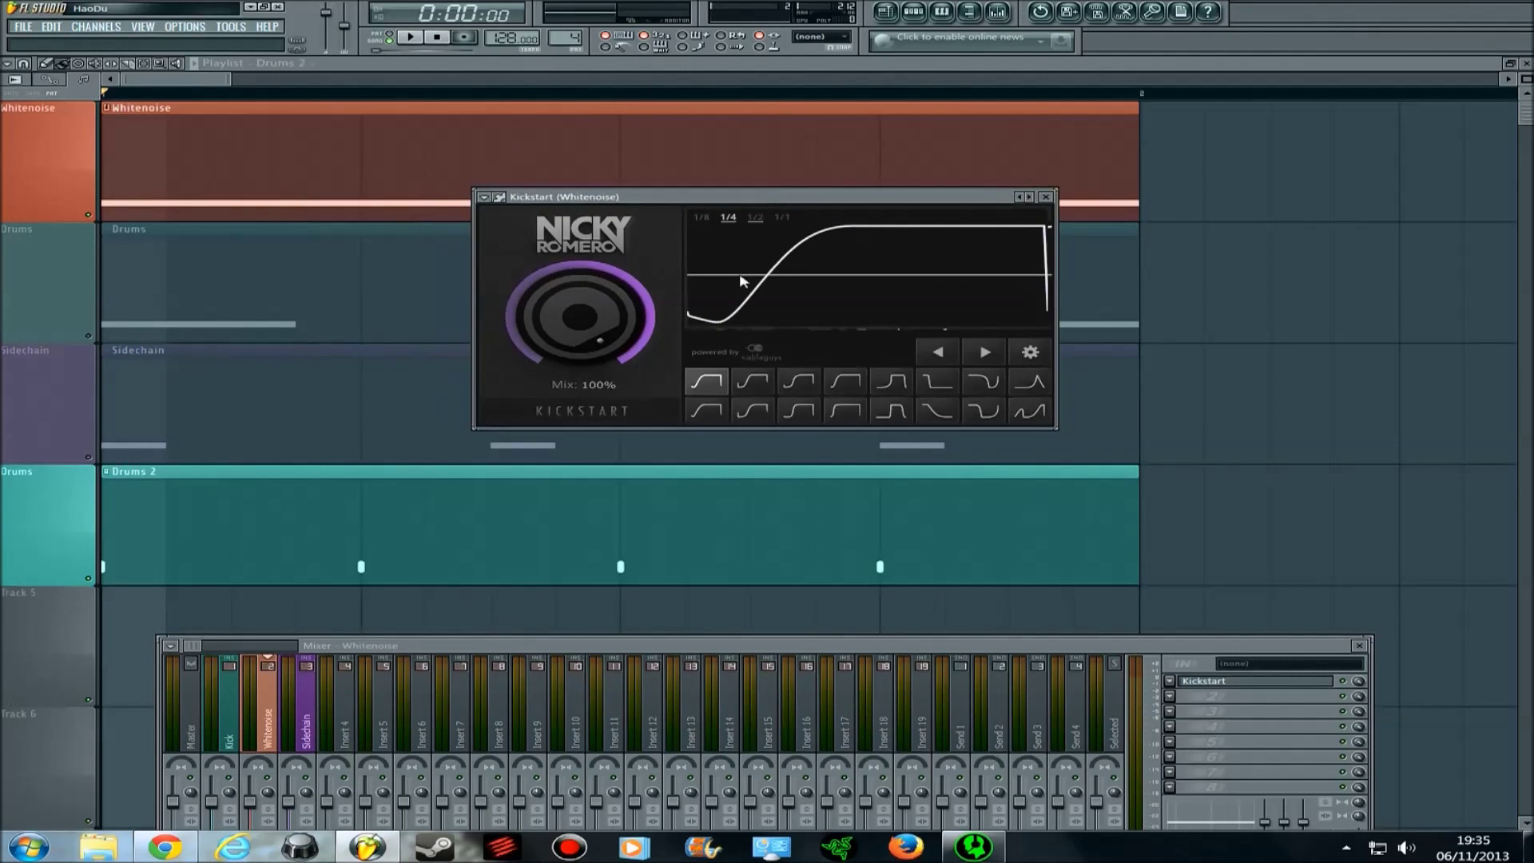
click(755, 218)
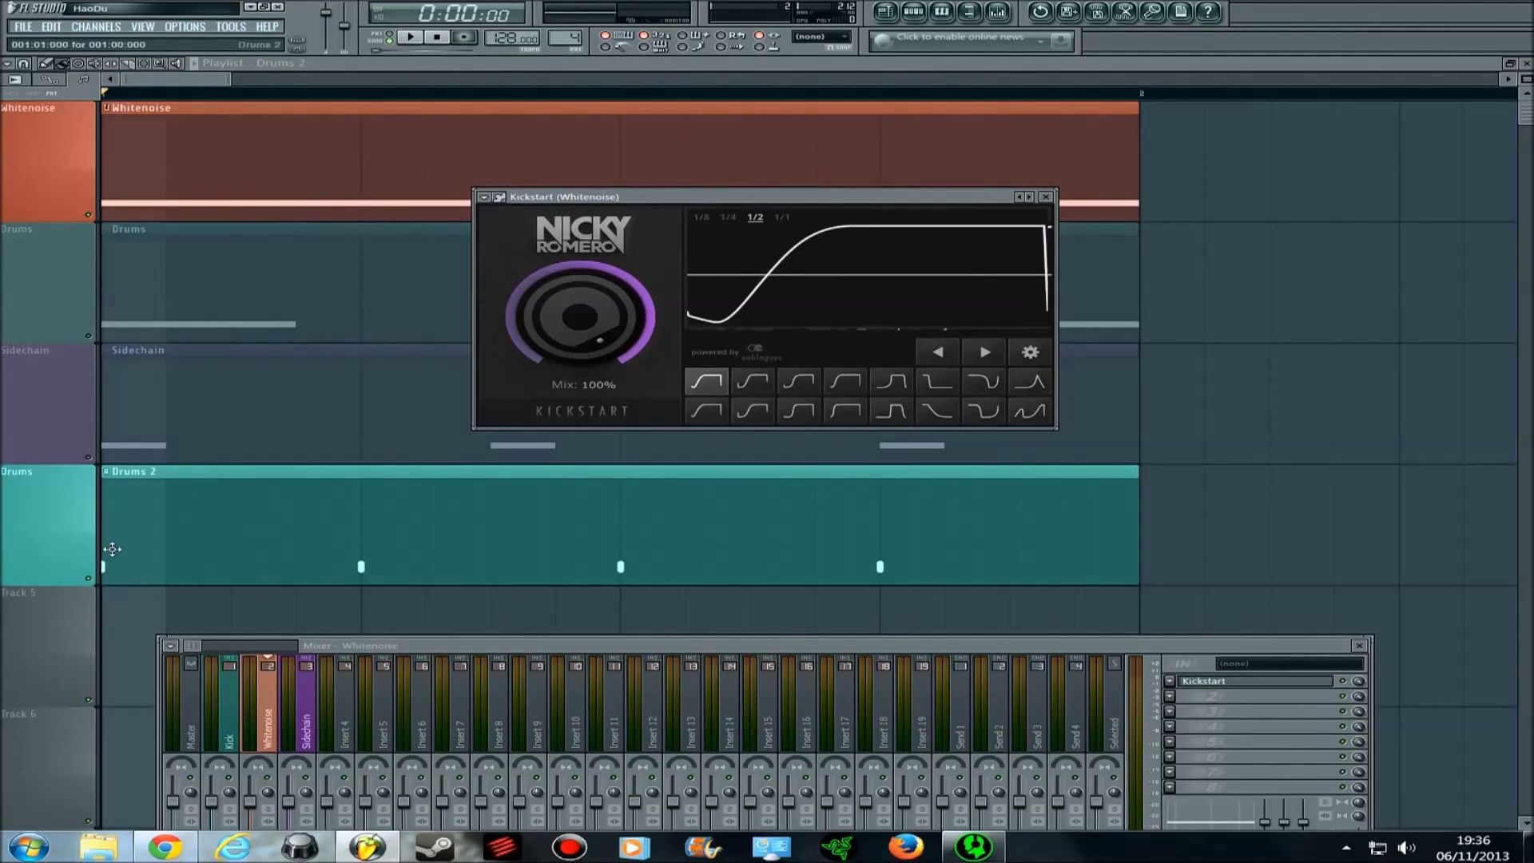
drag(111, 548, 185, 530)
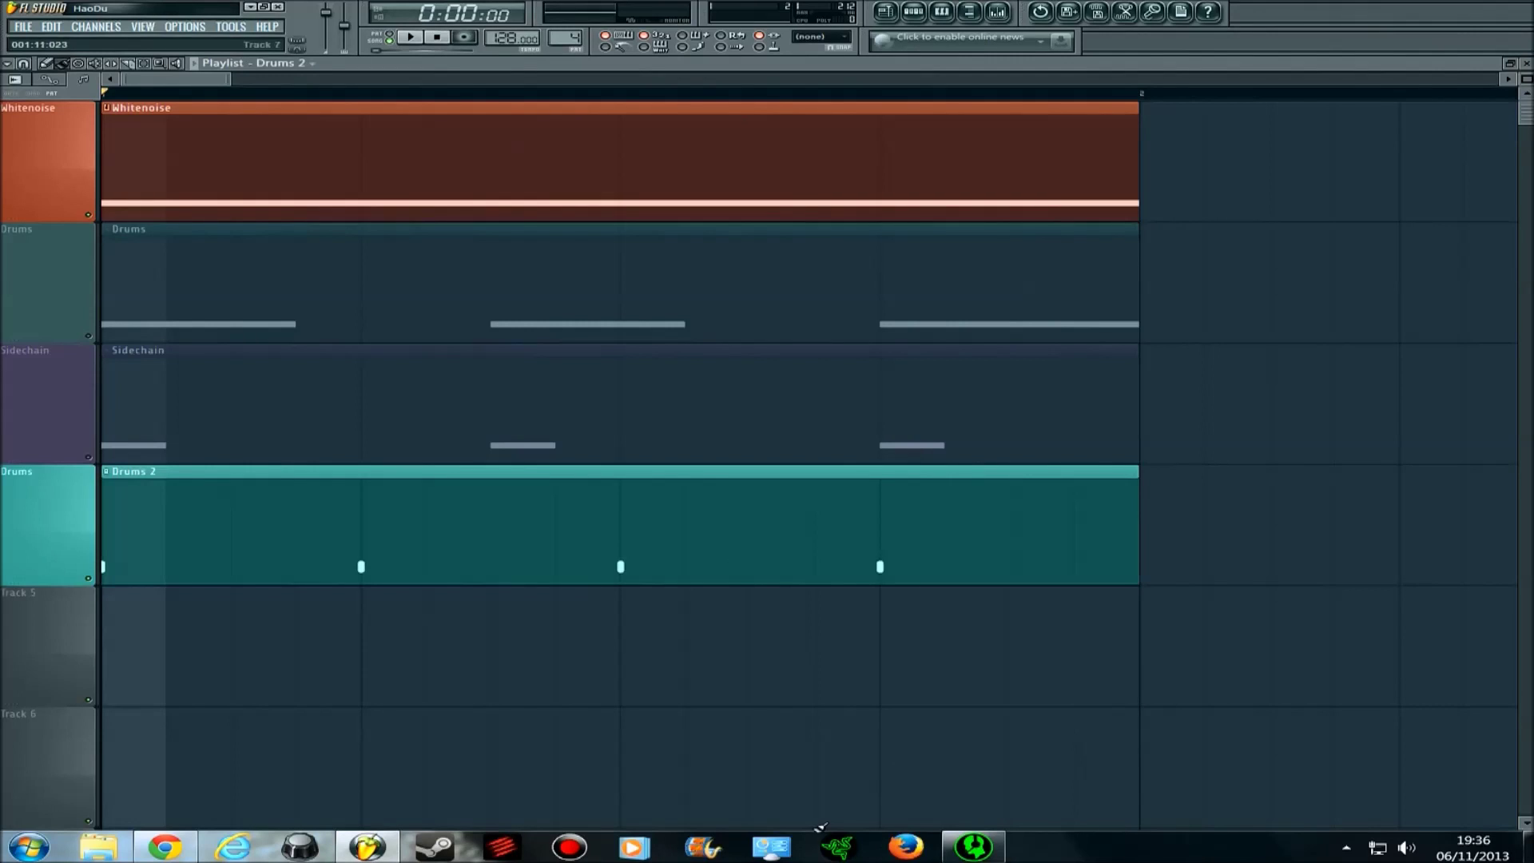
click(412, 37)
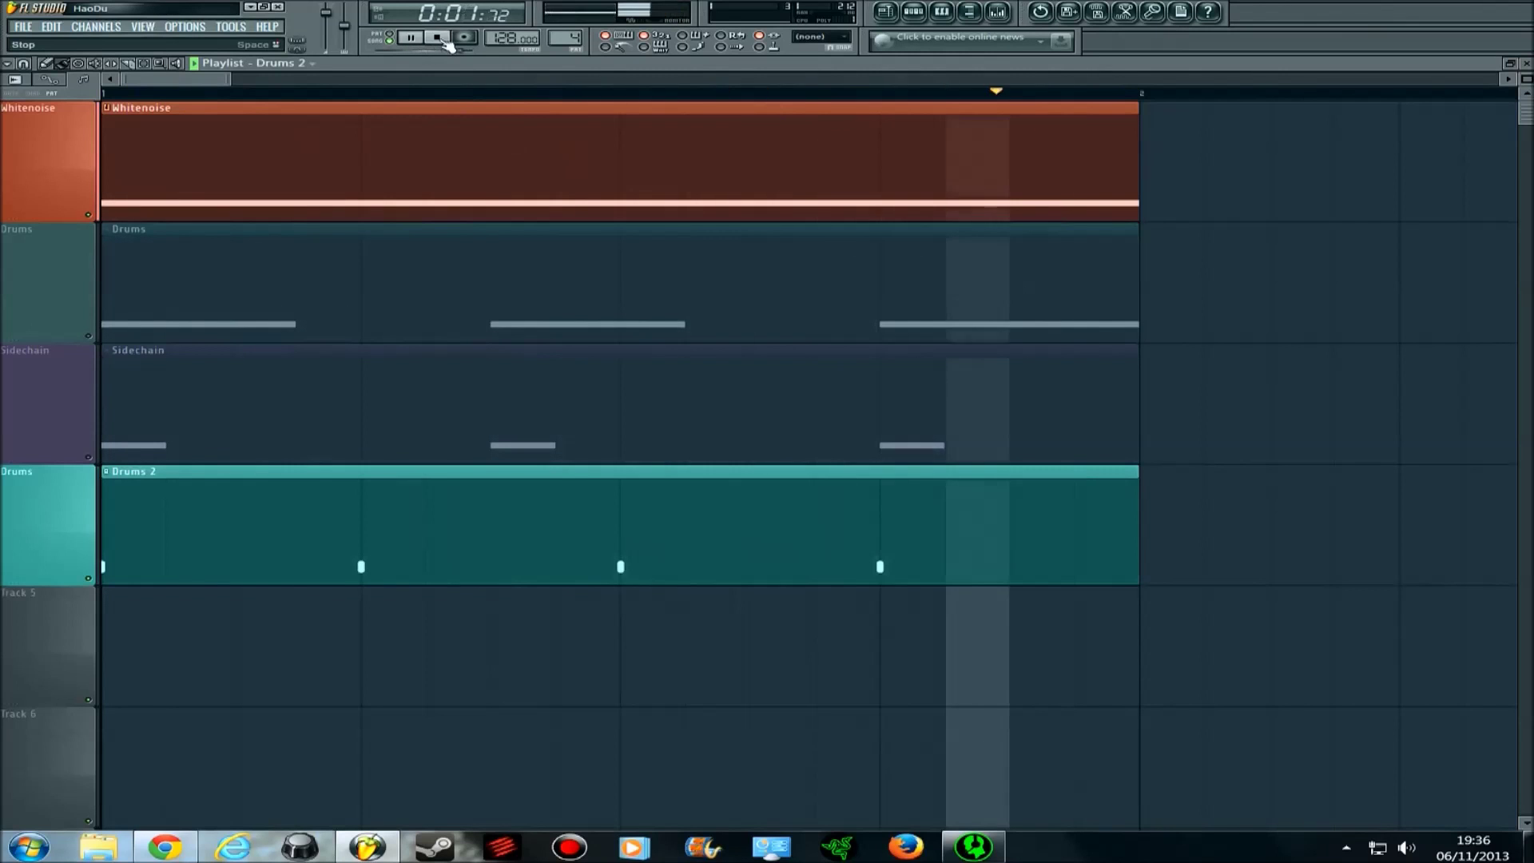
click(441, 40)
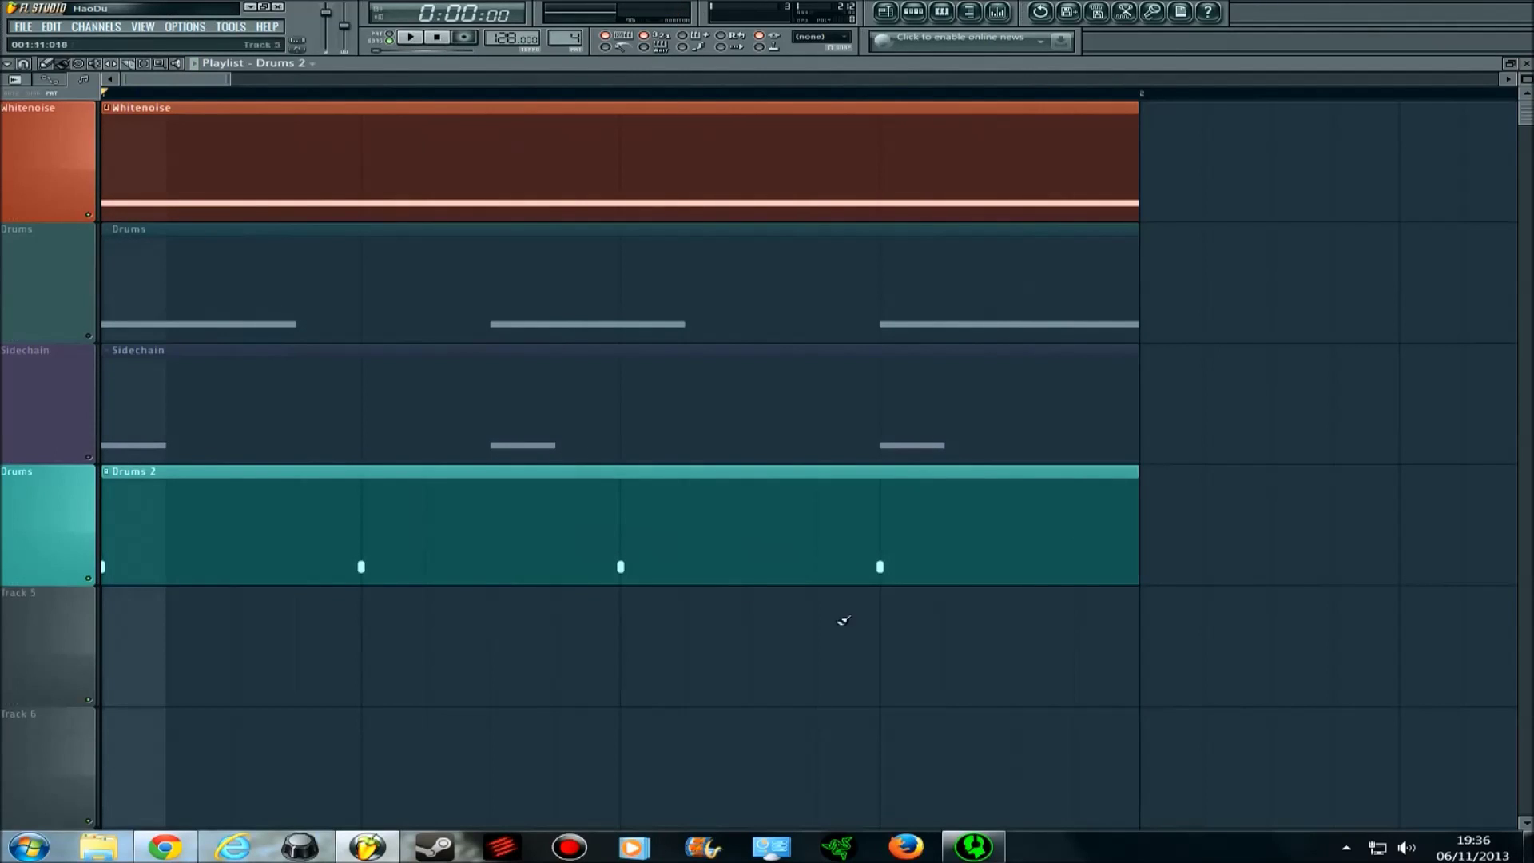
- Reopen the Whitenoise Kickstart, switch its length to 1/1, and listen back
key(F9)
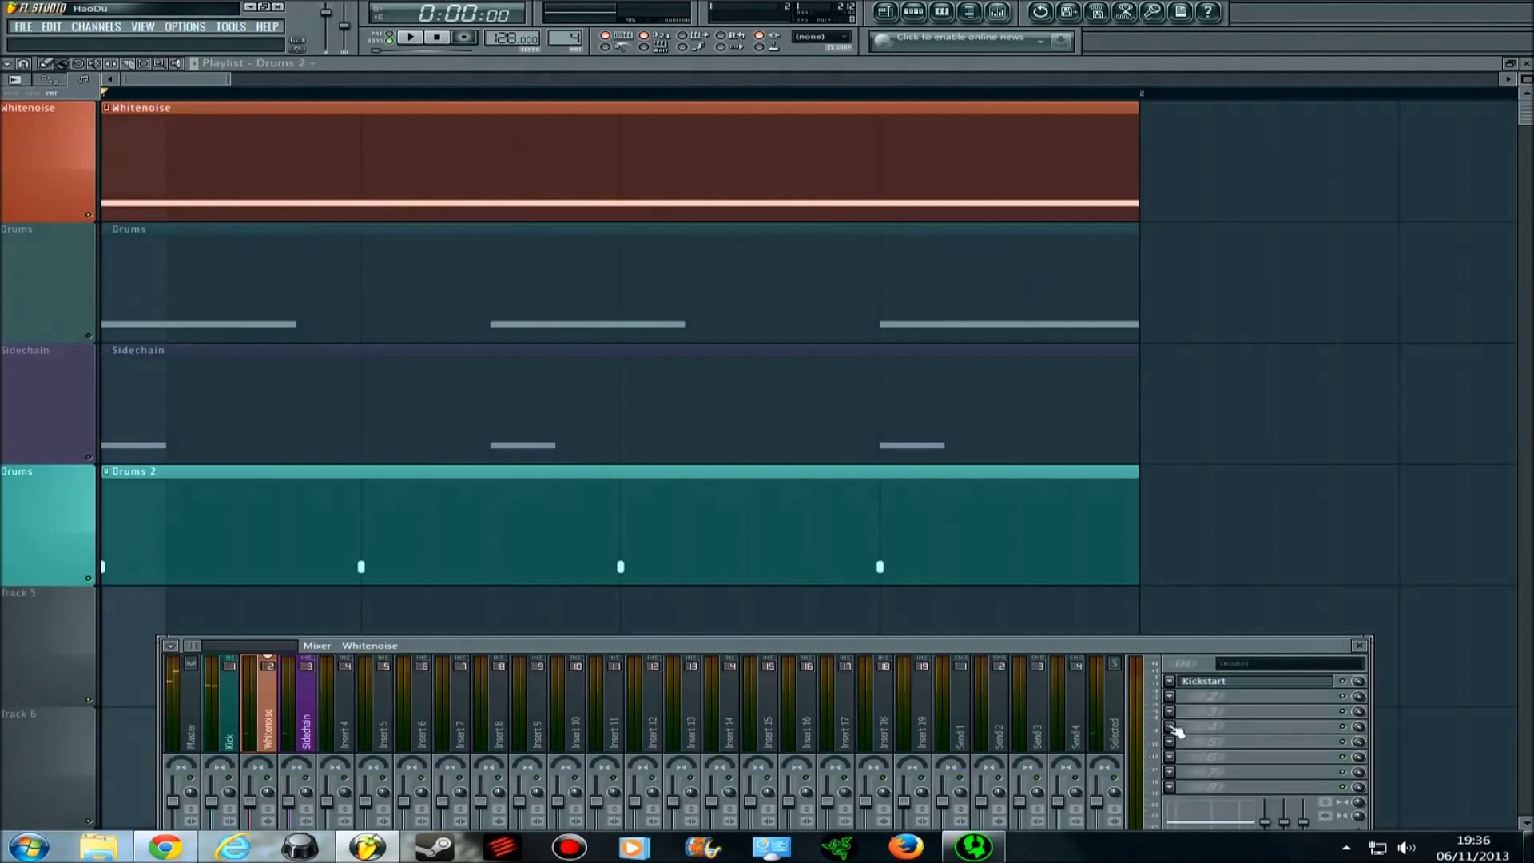
click(1240, 688)
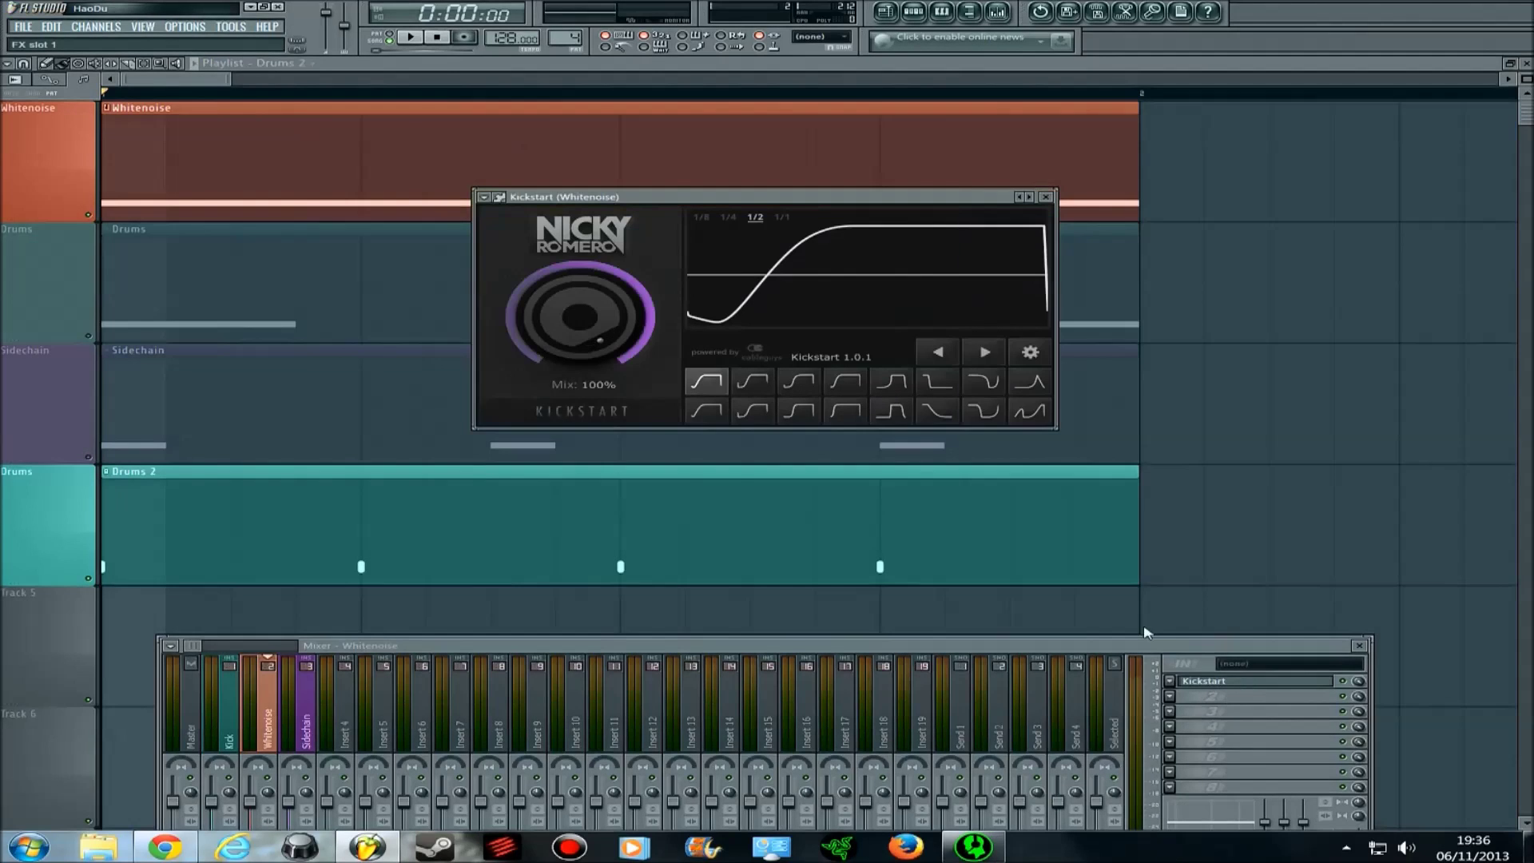
click(782, 219)
click(410, 36)
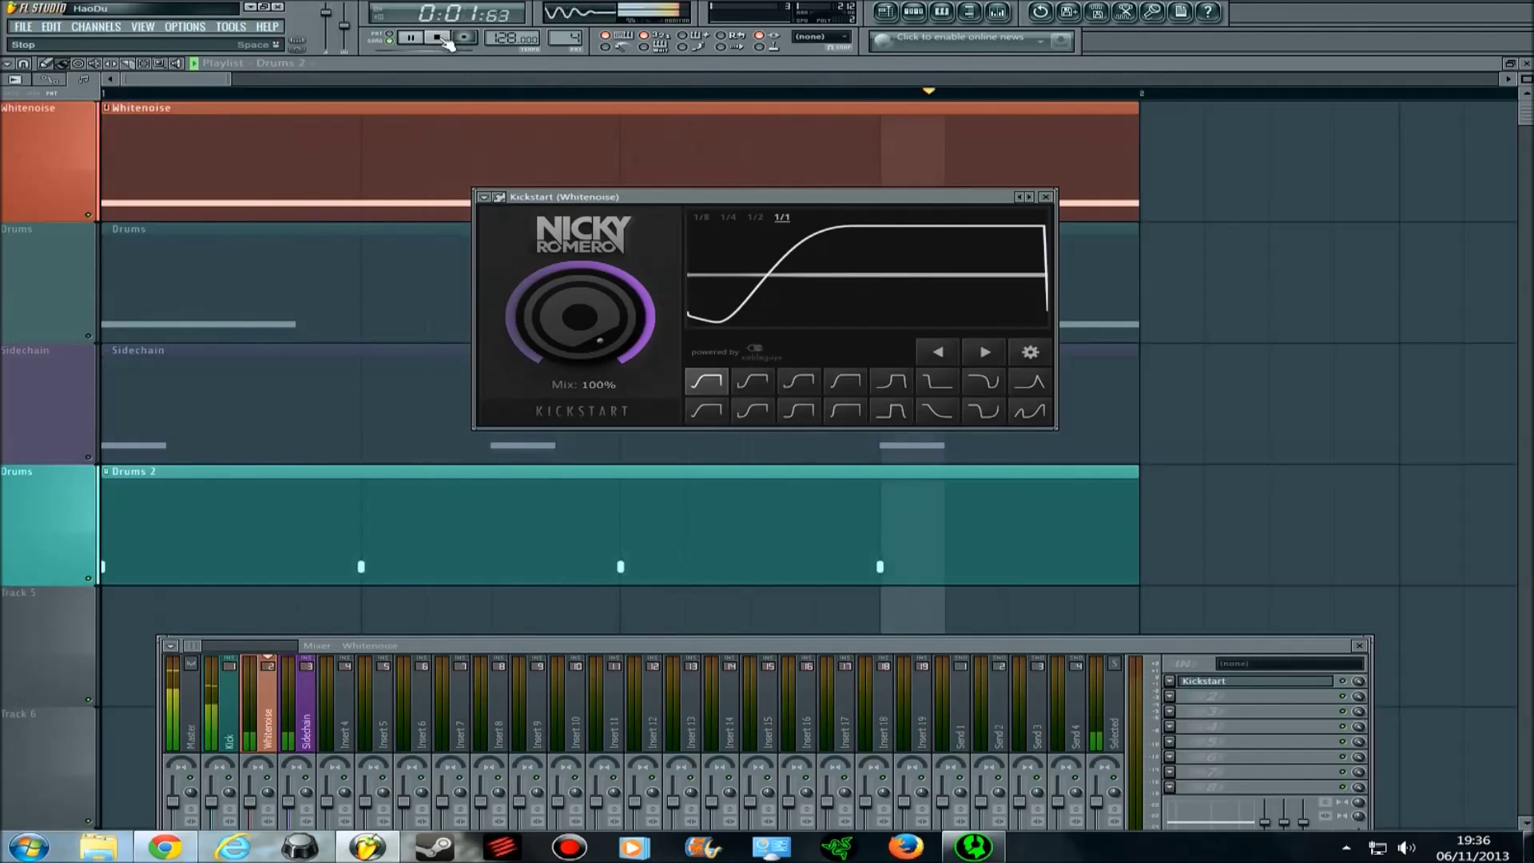
click(445, 40)
drag(702, 201, 568, 272)
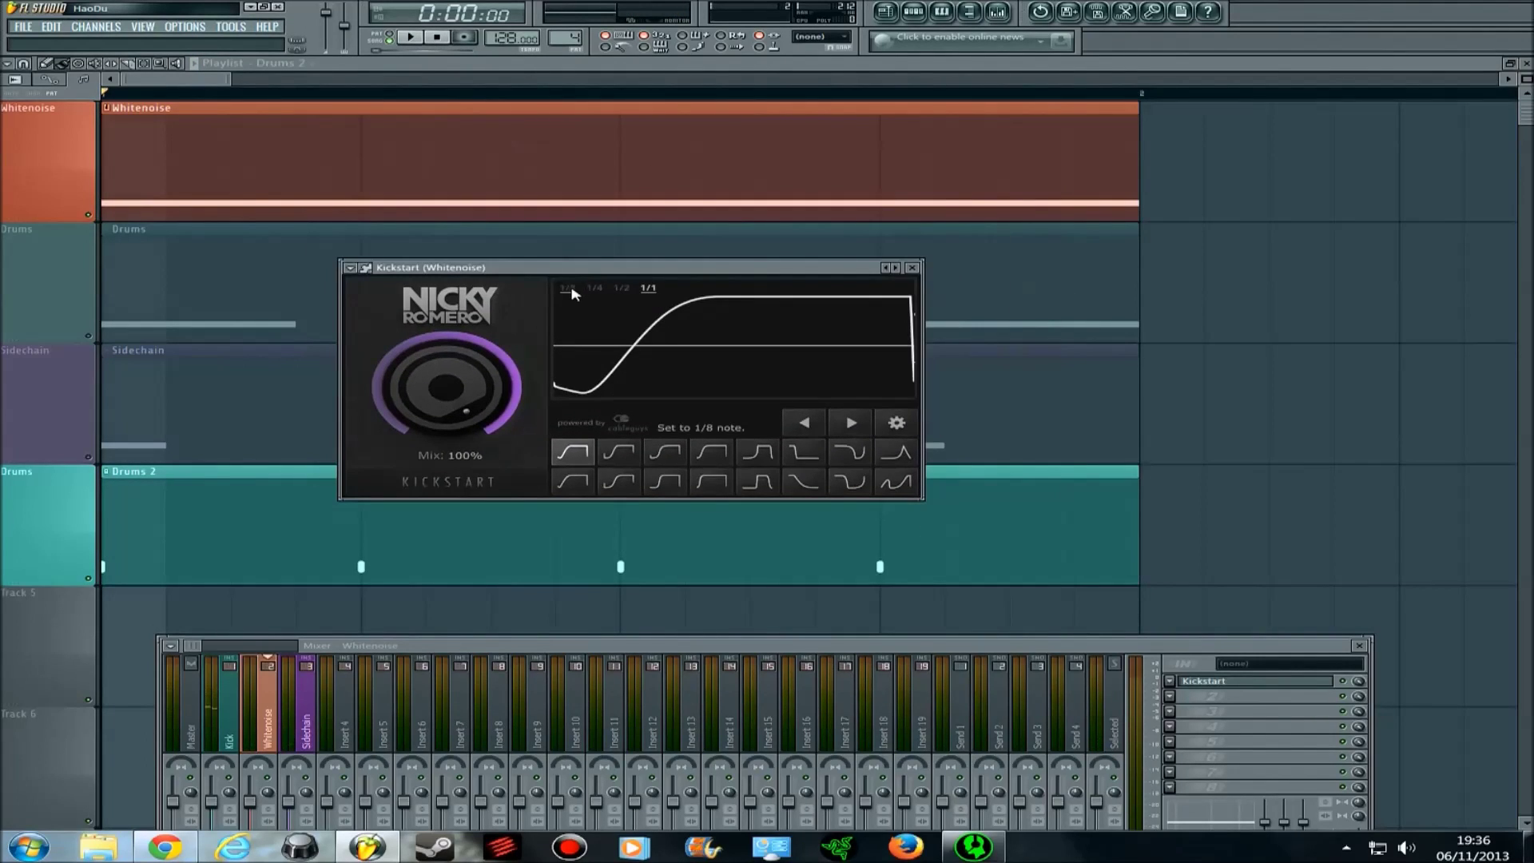
- Set Kickstart to a 1/8 note duck, play the song briefly, and move the window up-left
click(568, 289)
drag(620, 267, 689, 242)
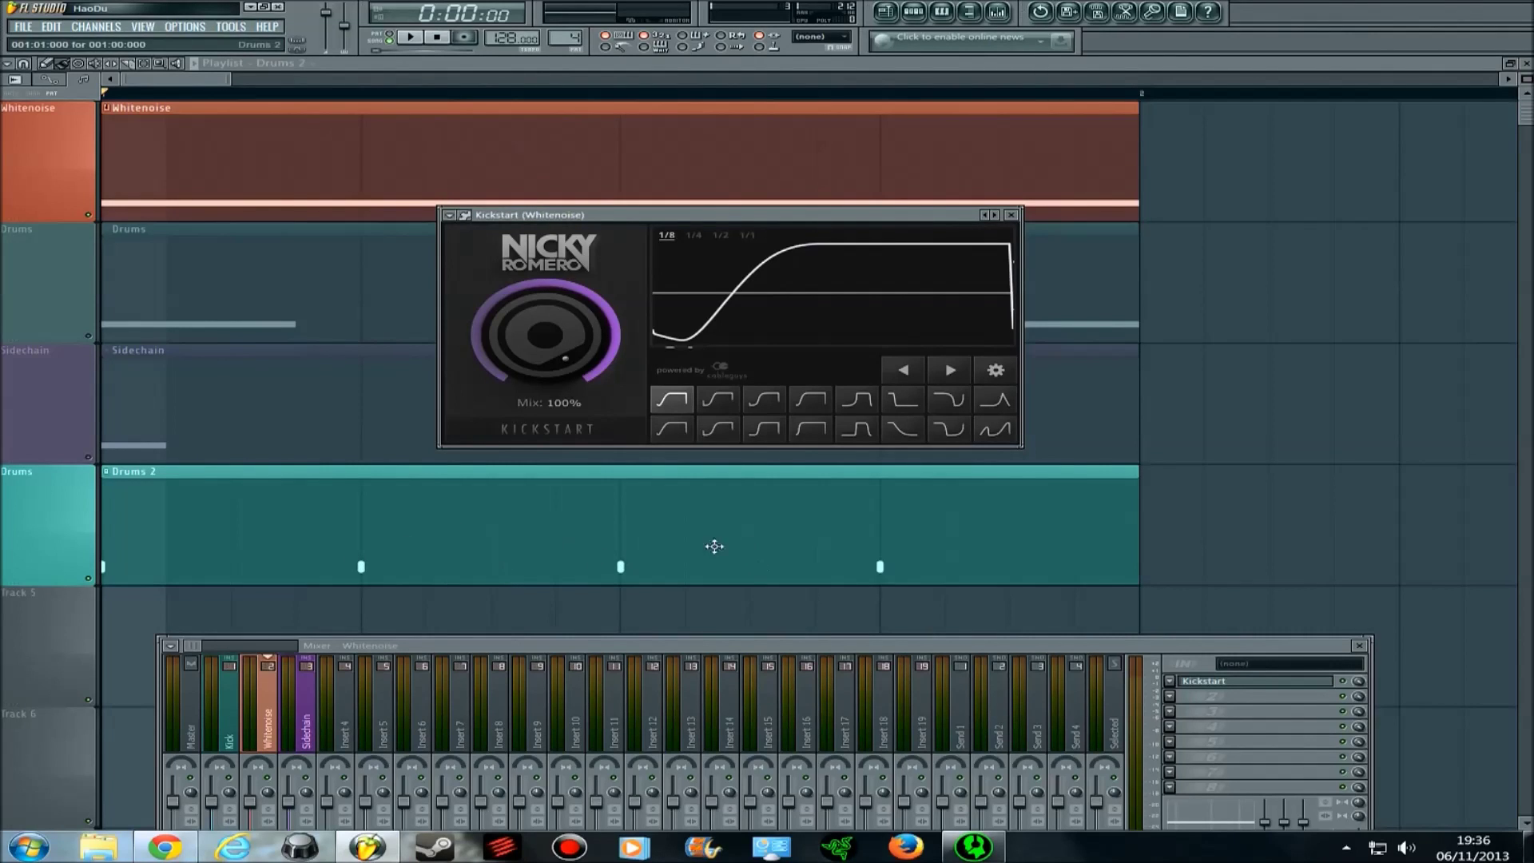
click(411, 40)
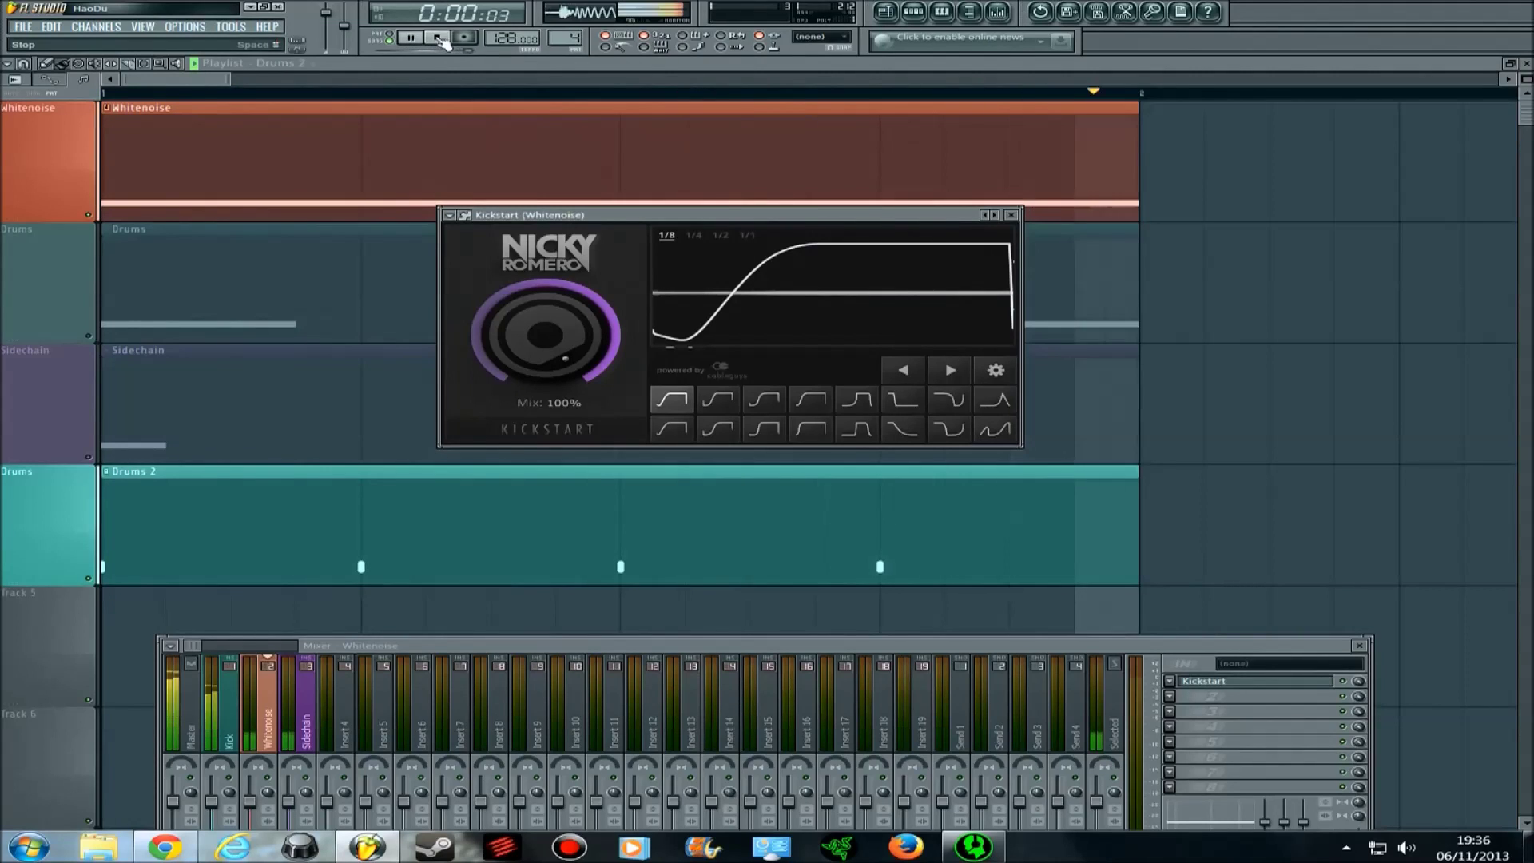
click(439, 38)
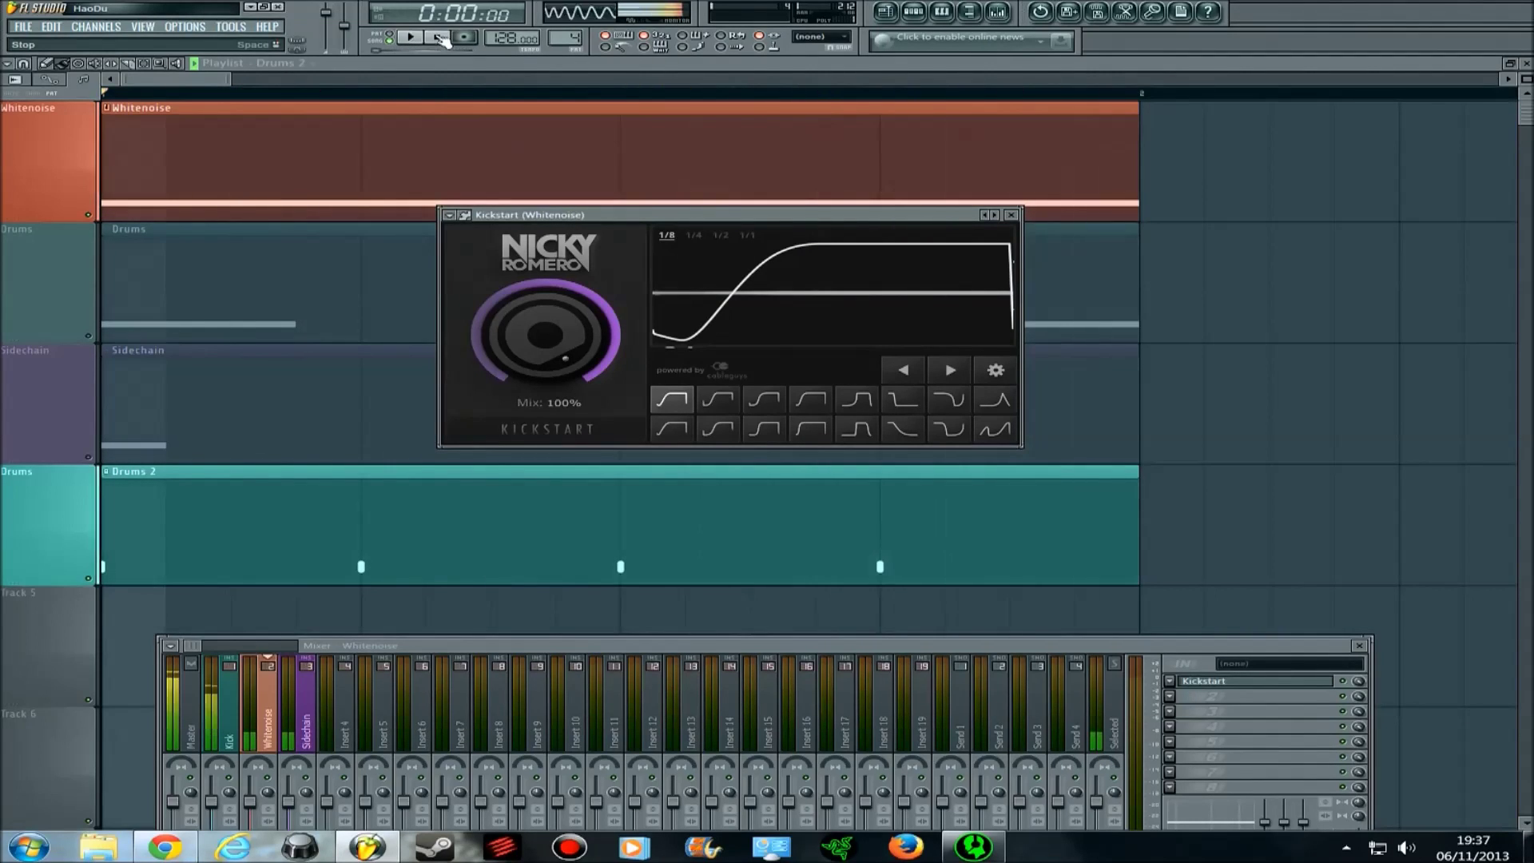
drag(620, 214, 563, 163)
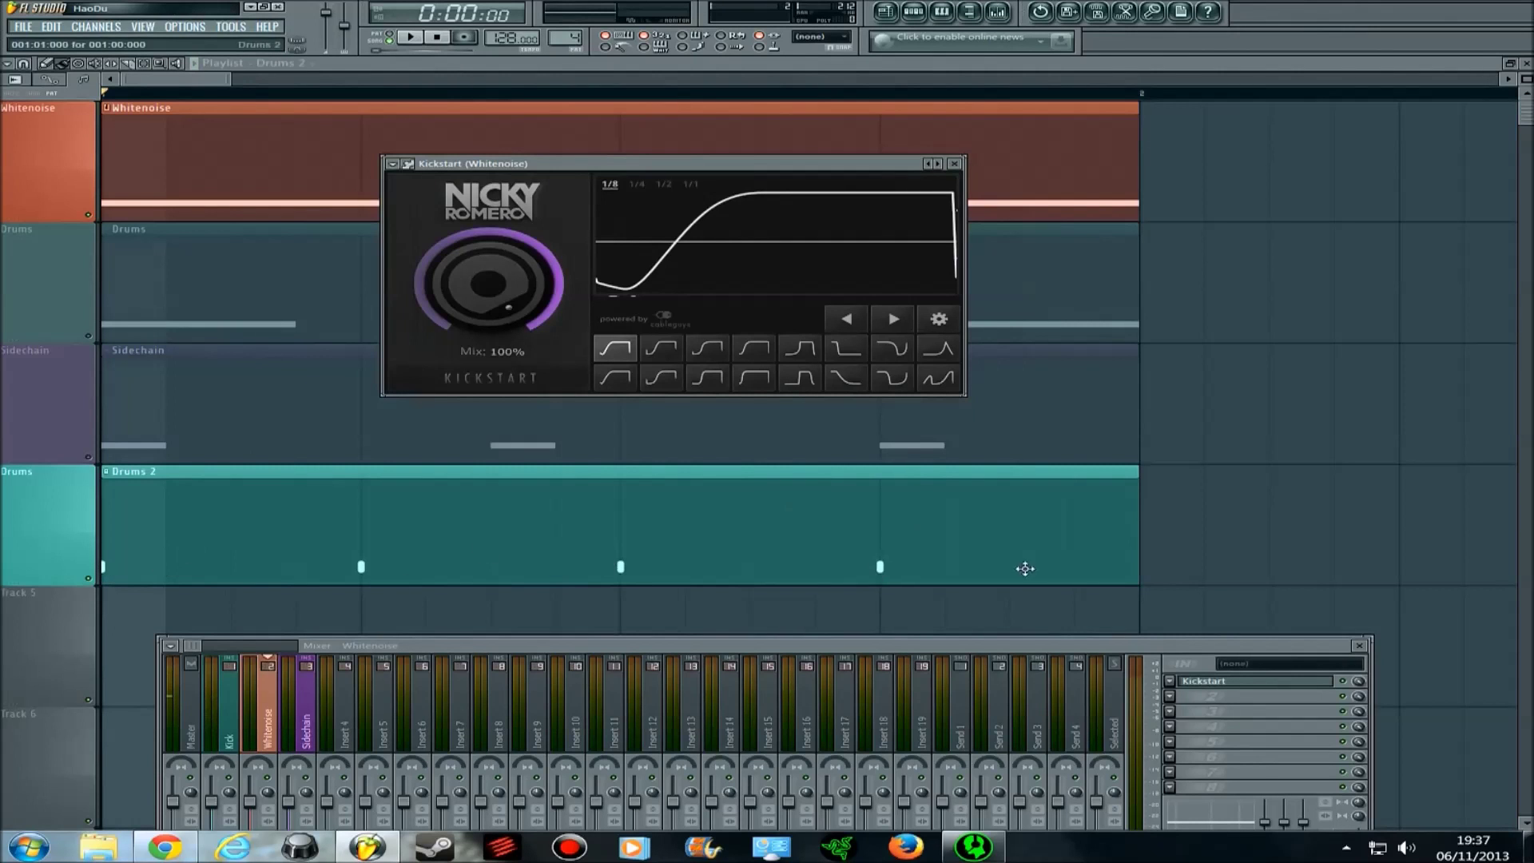
click(635, 185)
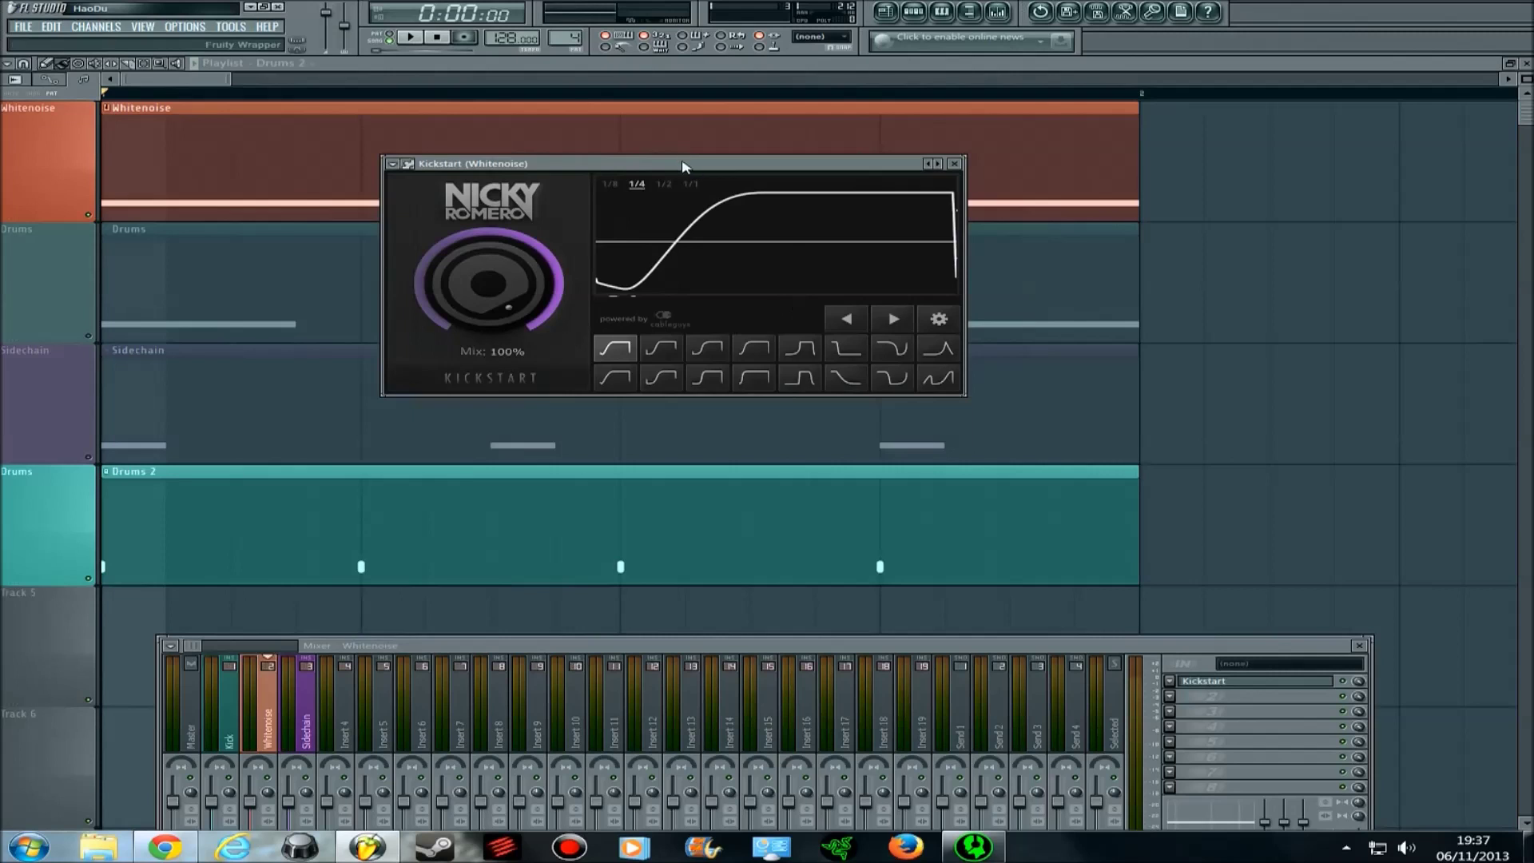
drag(685, 164, 721, 229)
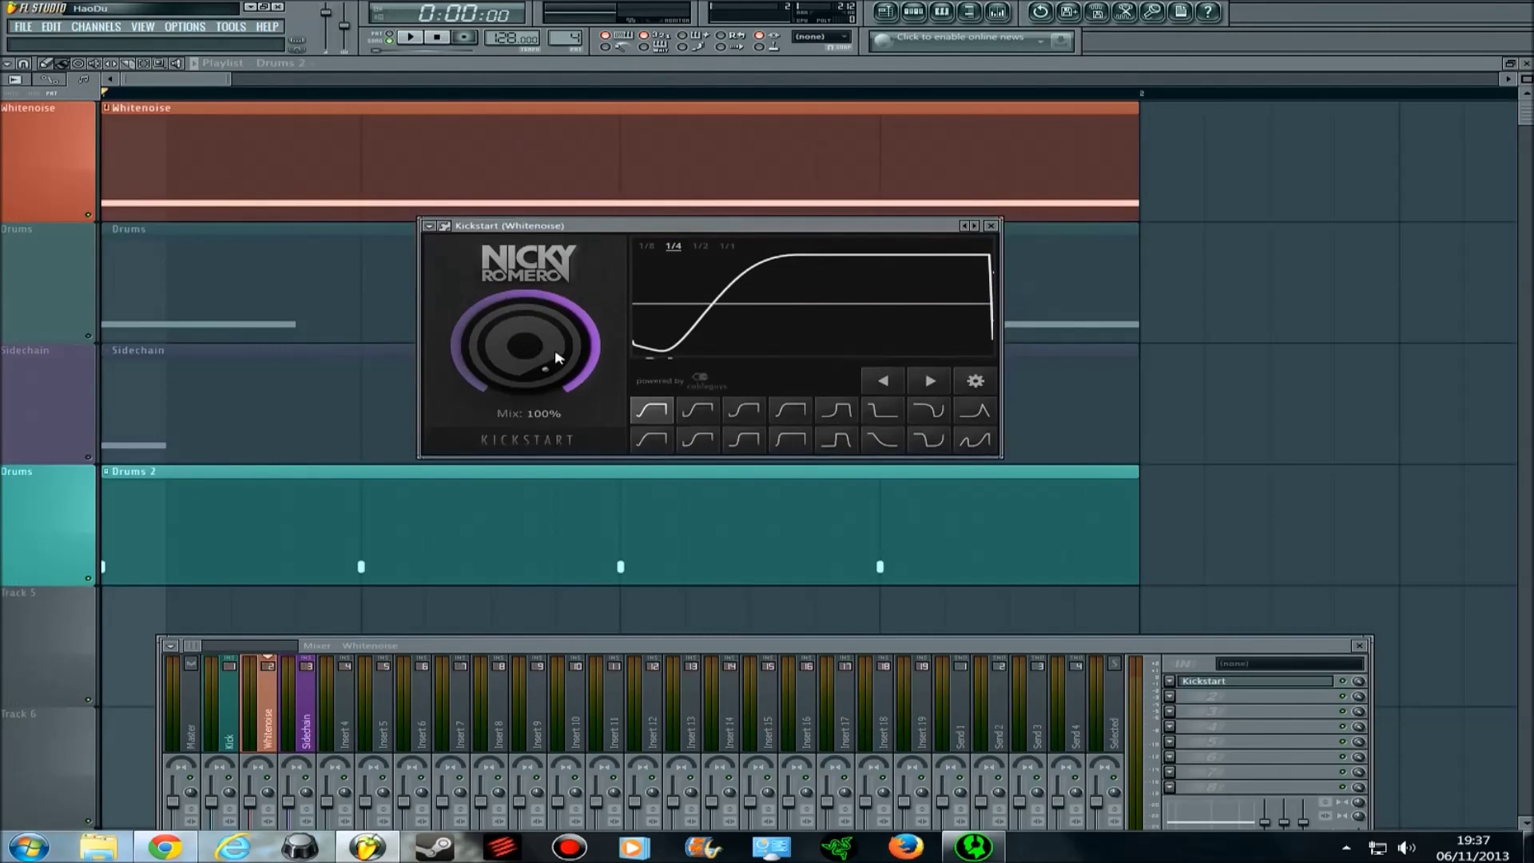
mouse_move(557, 357)
mouse_down()
mouse_move(557, 399)
mouse_move(557, 352)
mouse_up()
click(411, 37)
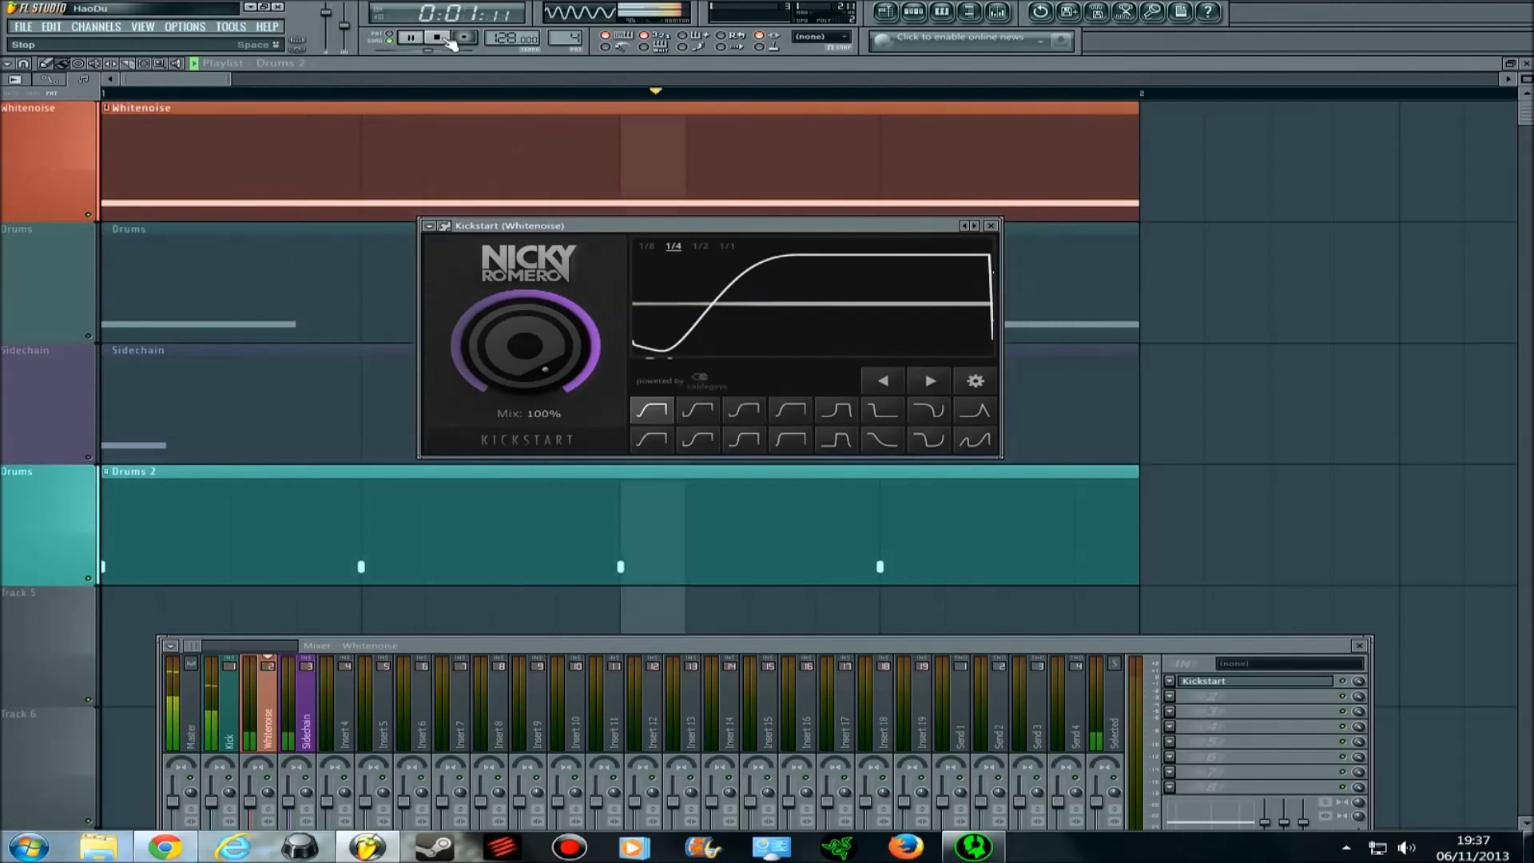
click(444, 38)
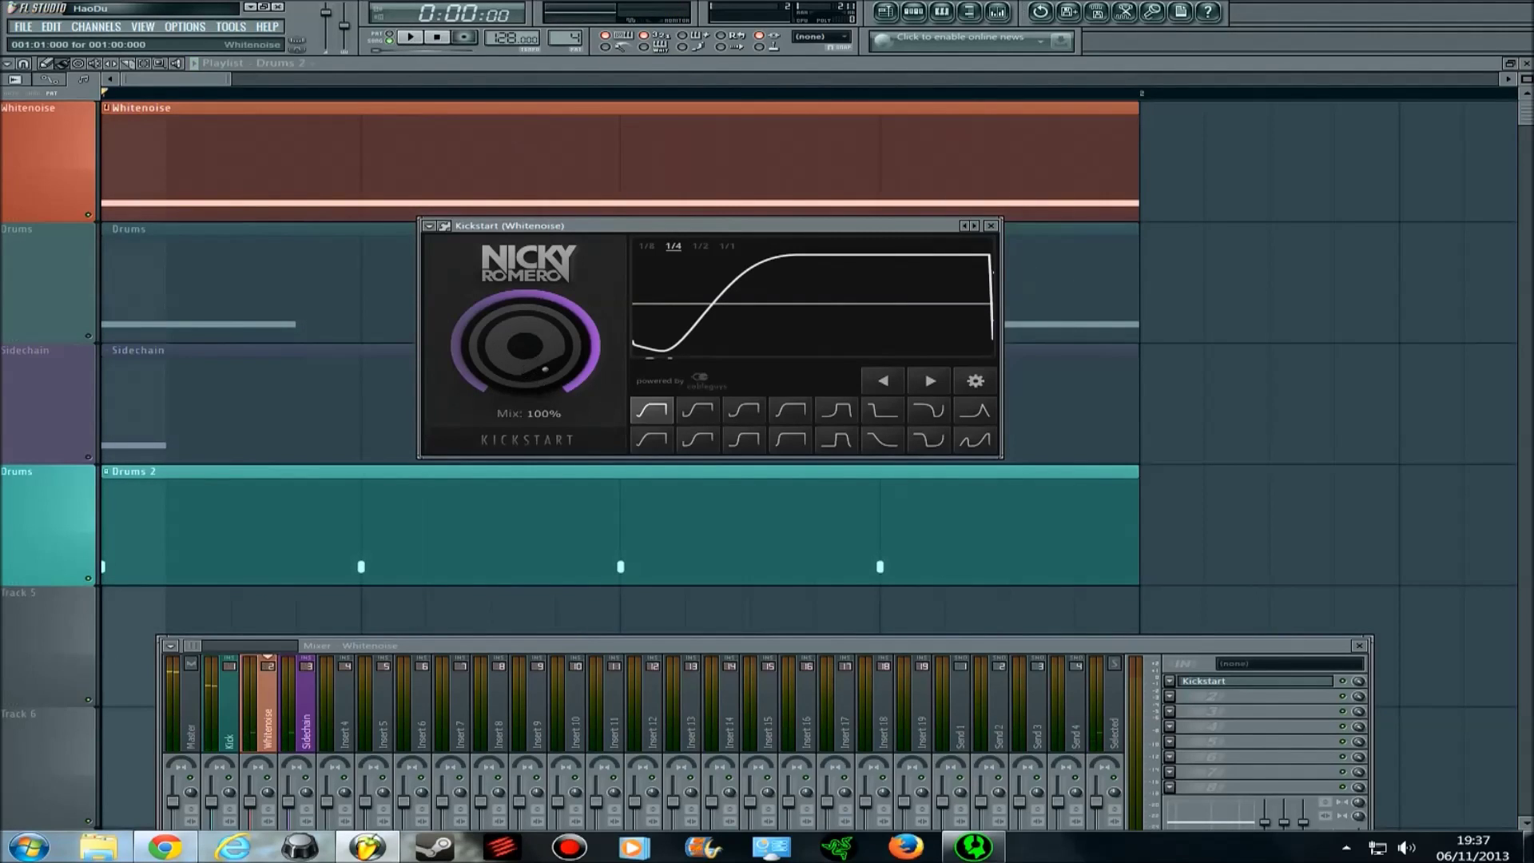
mouse_move(525, 345)
mouse_down()
mouse_move(525, 364)
mouse_move(532, 346)
mouse_up()
click(410, 37)
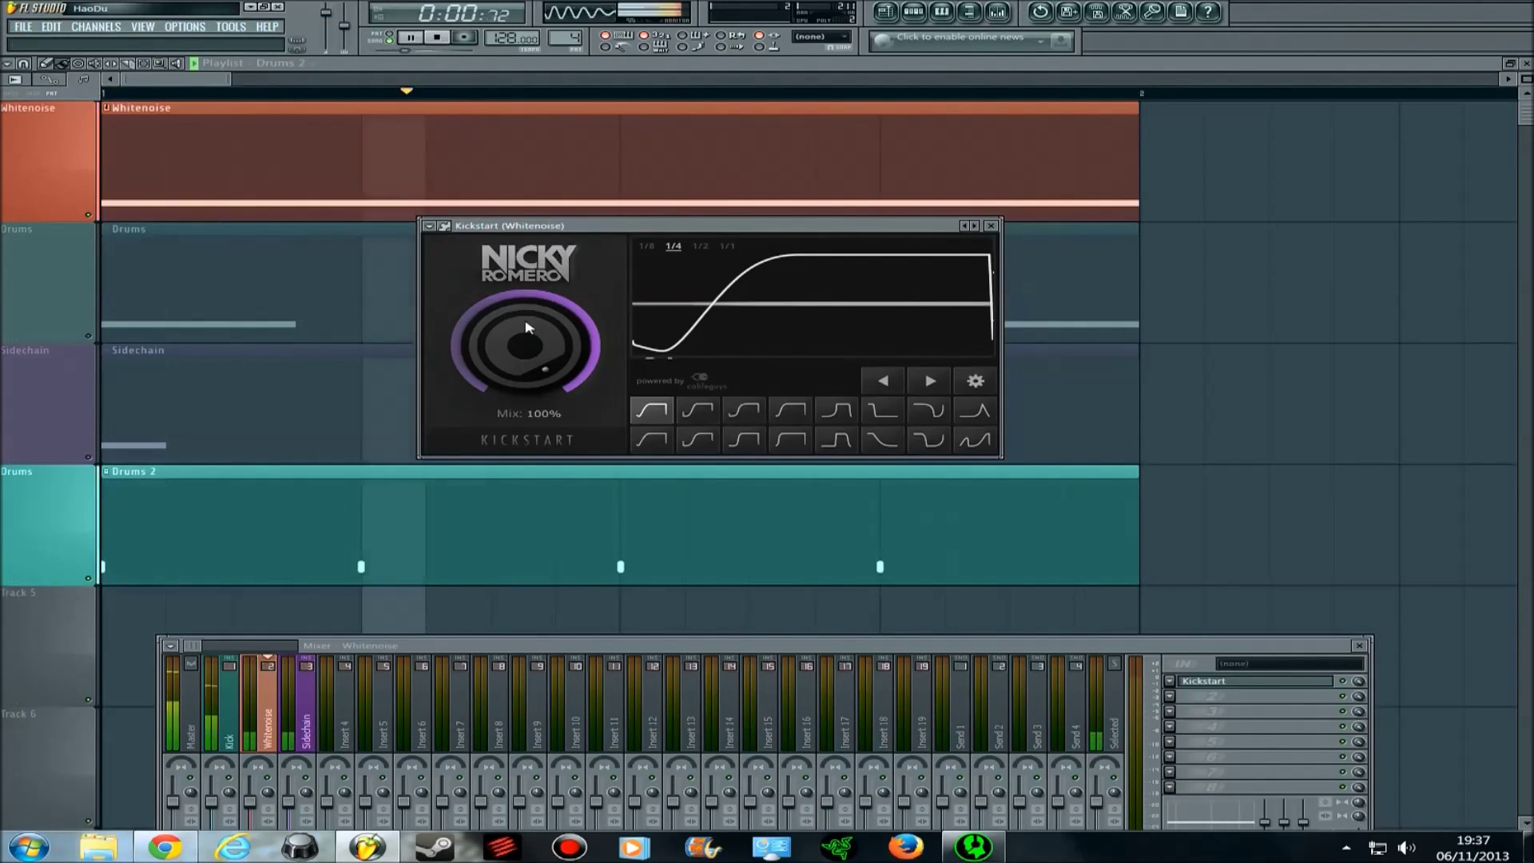
drag(525, 345, 525, 419)
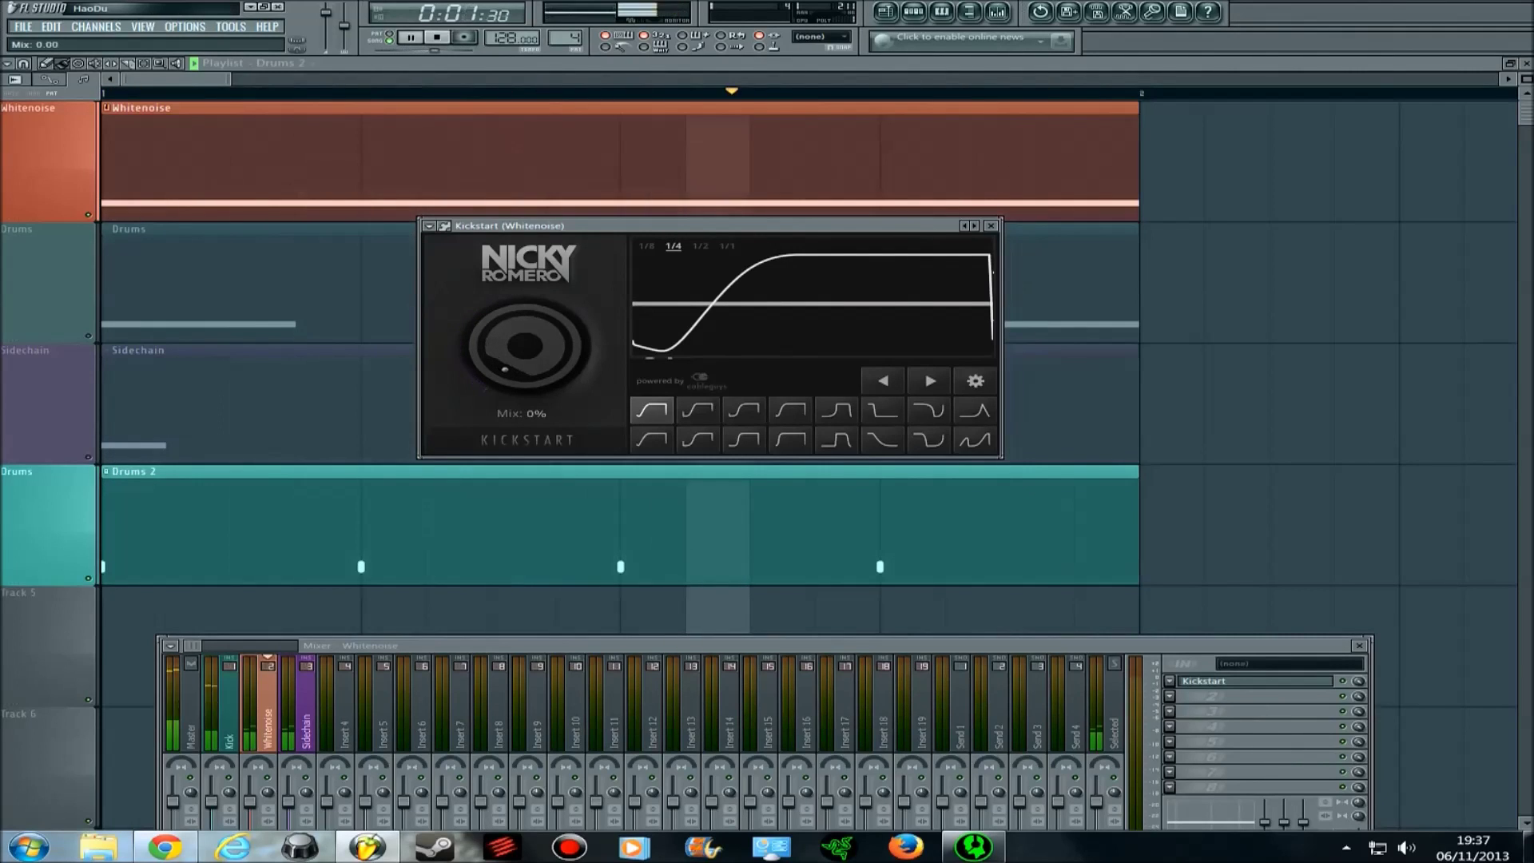
drag(524, 345, 525, 263)
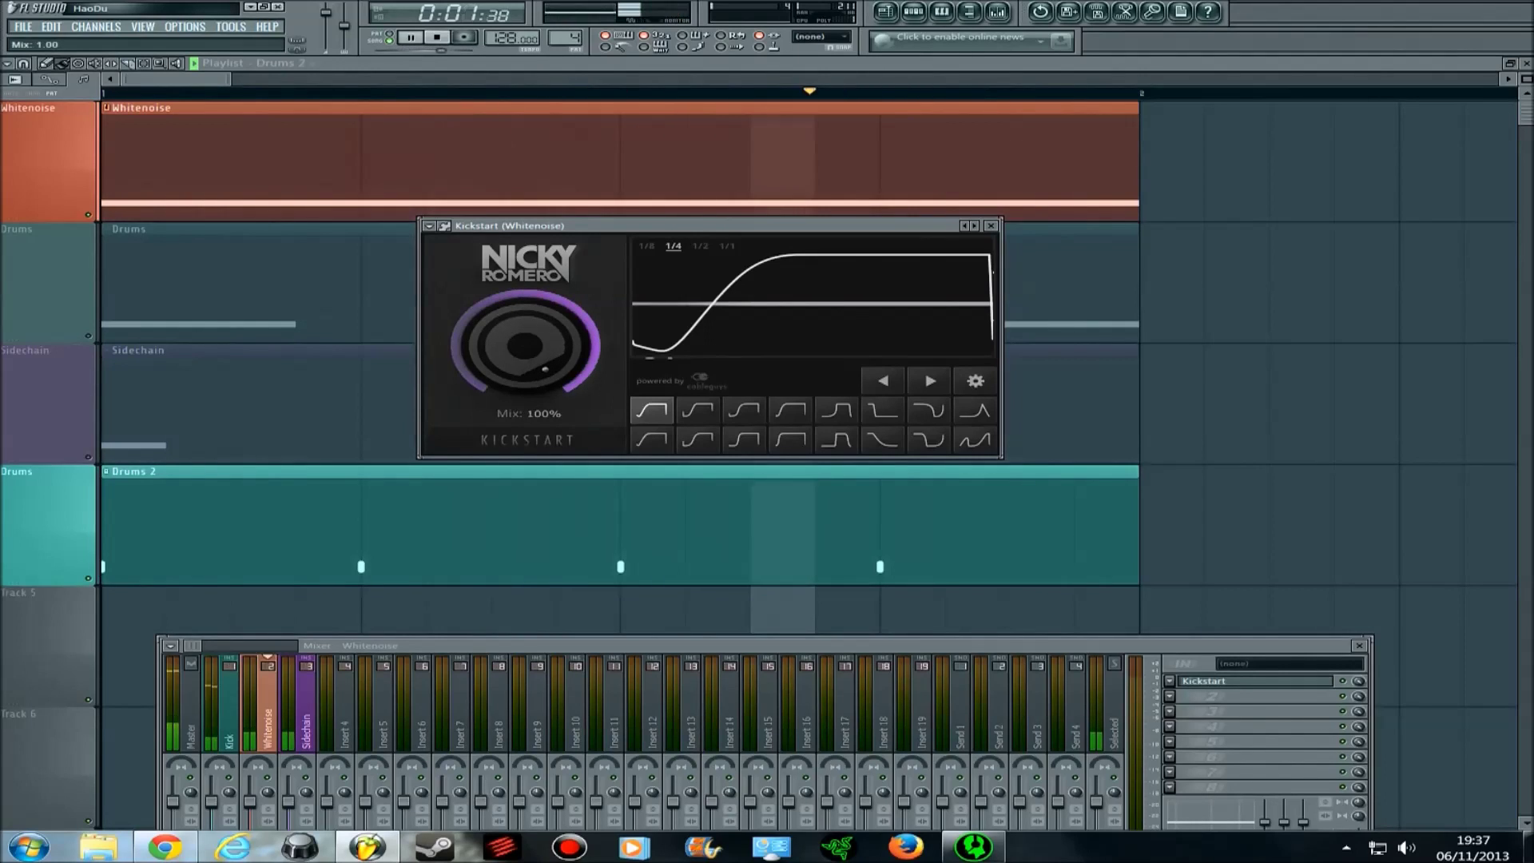
key(space)
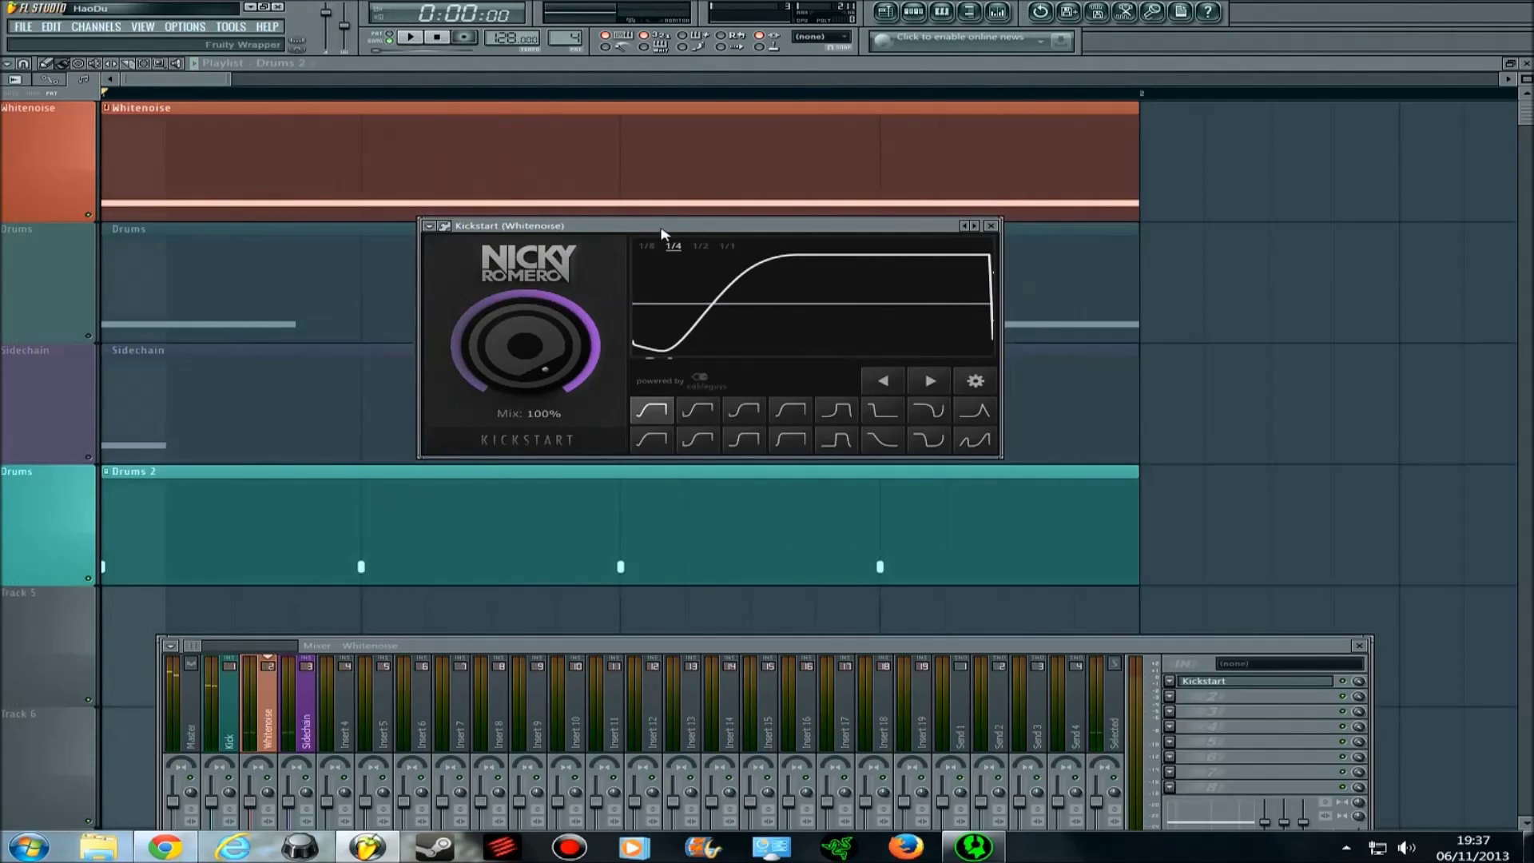
drag(662, 233, 551, 252)
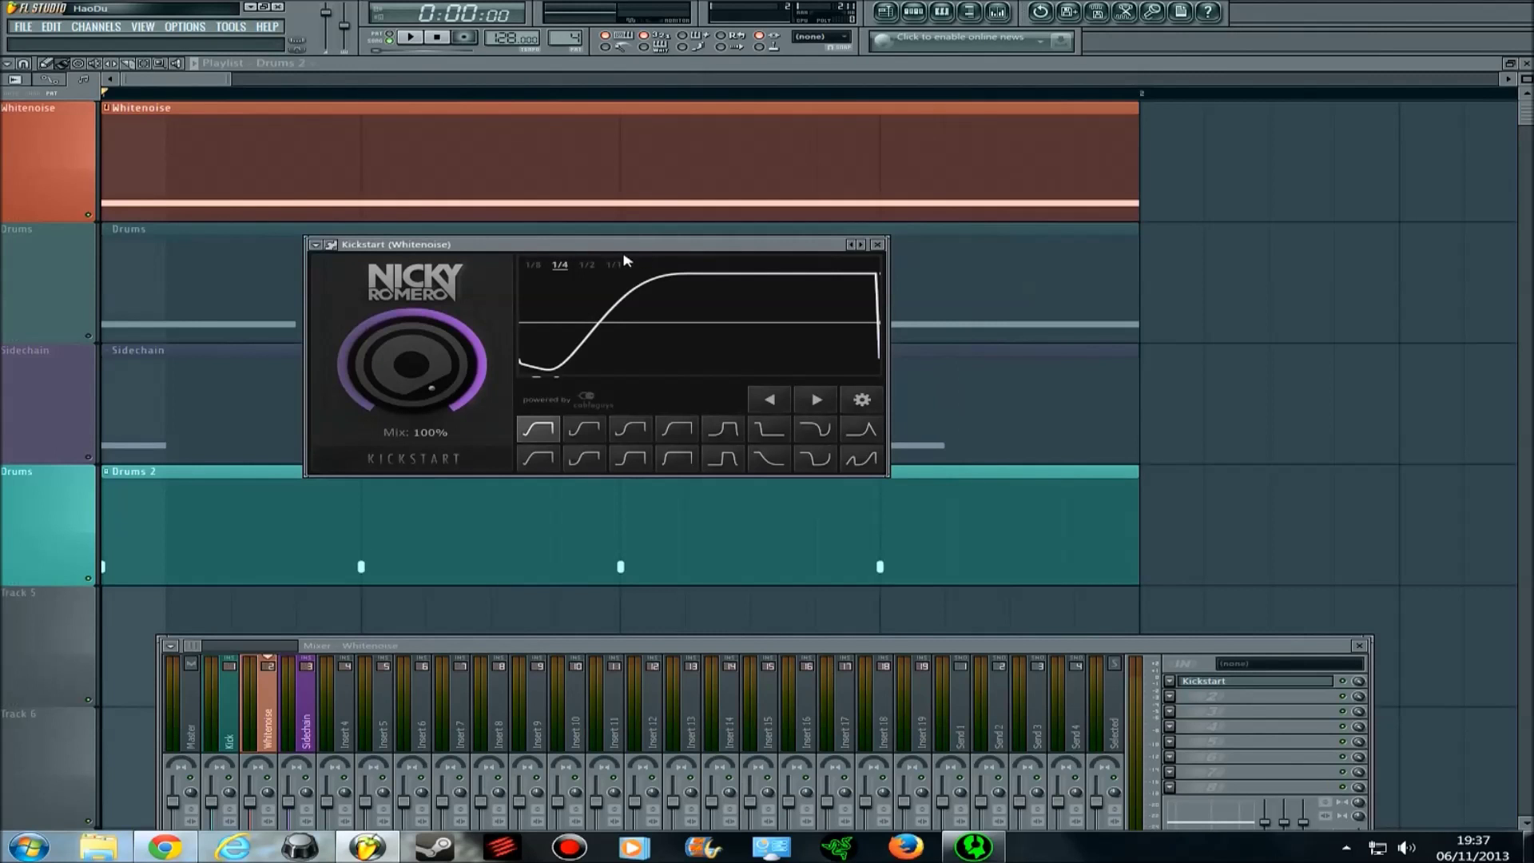
drag(595, 248, 729, 229)
click(760, 407)
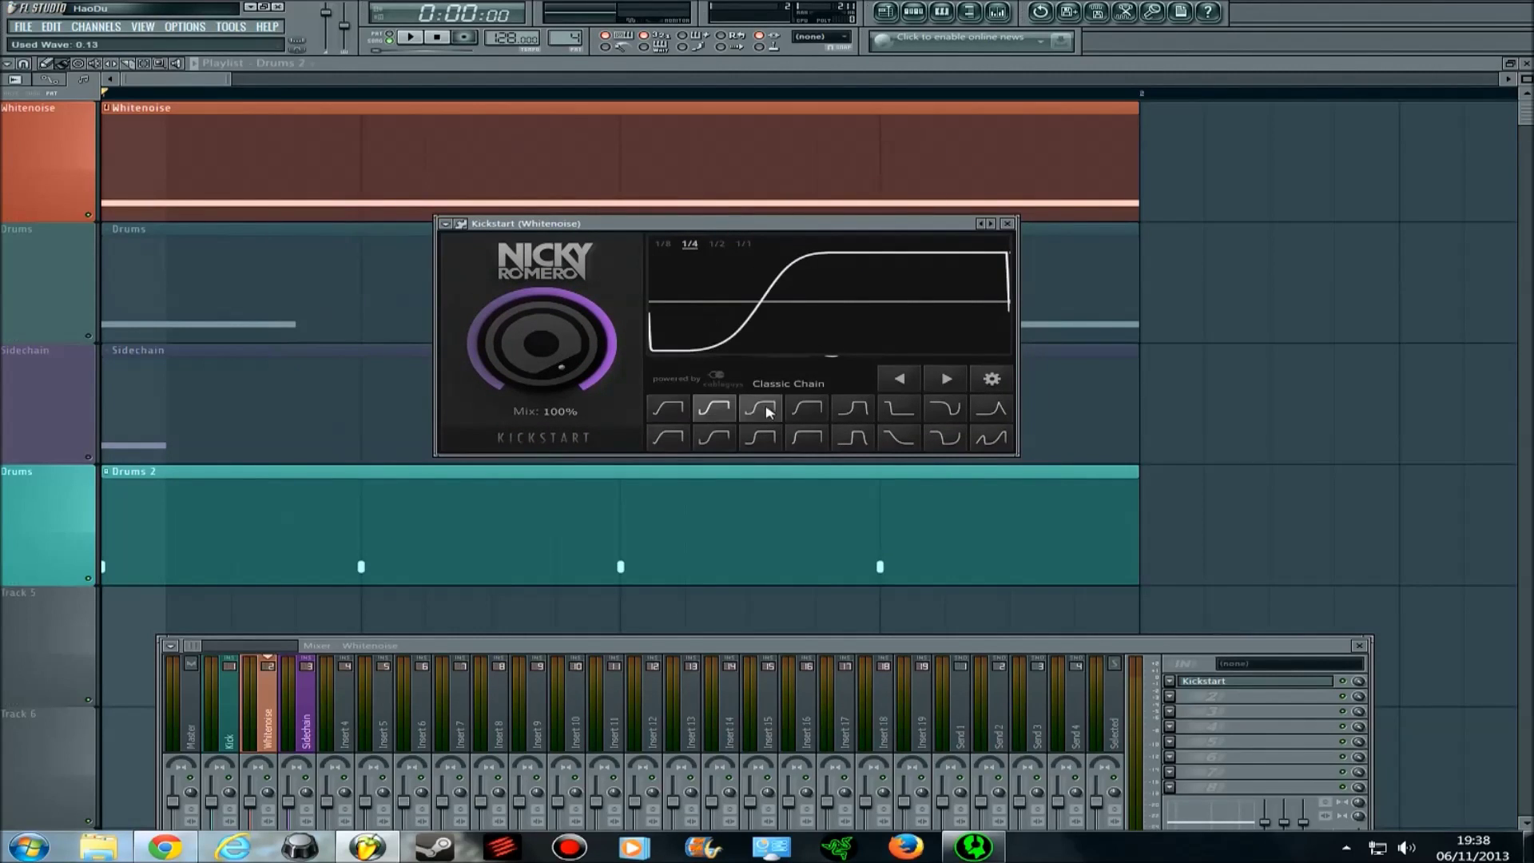
click(807, 407)
click(853, 408)
click(899, 408)
click(945, 408)
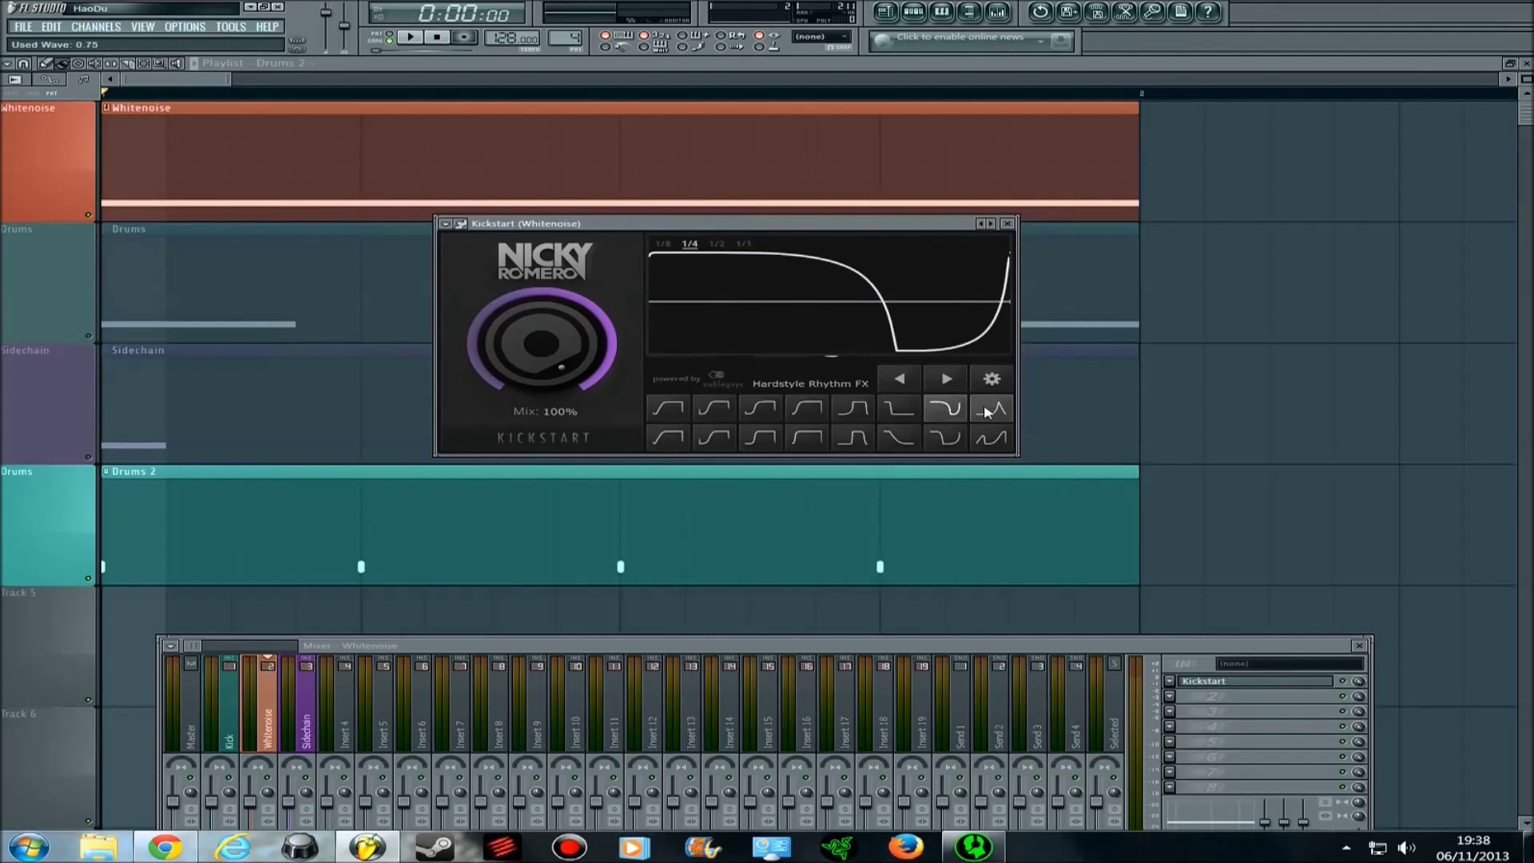
click(991, 408)
click(990, 437)
click(945, 438)
click(899, 437)
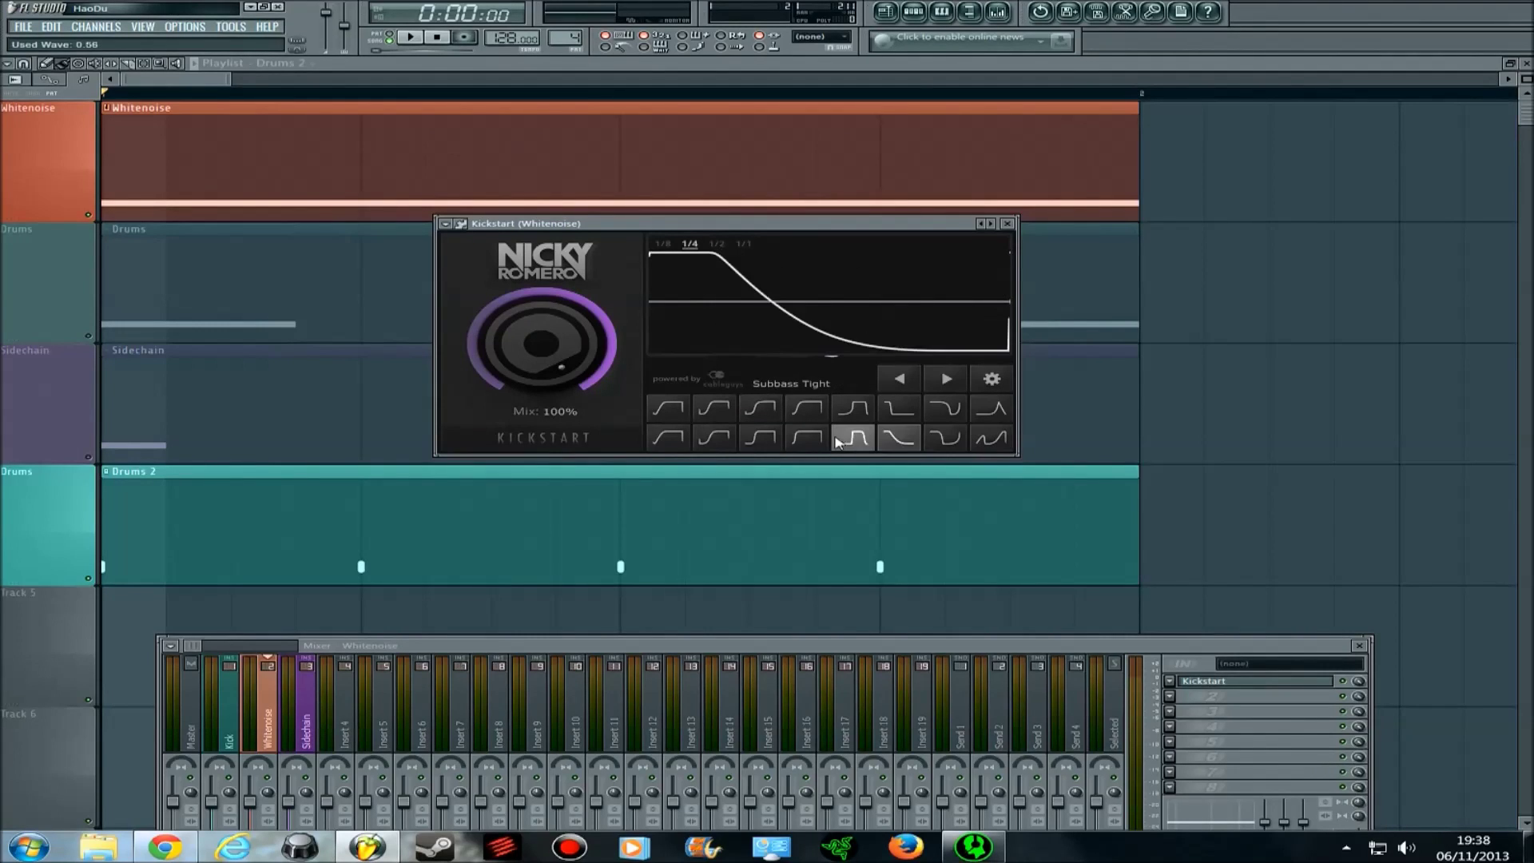
click(851, 438)
click(807, 438)
click(760, 438)
click(713, 438)
click(668, 438)
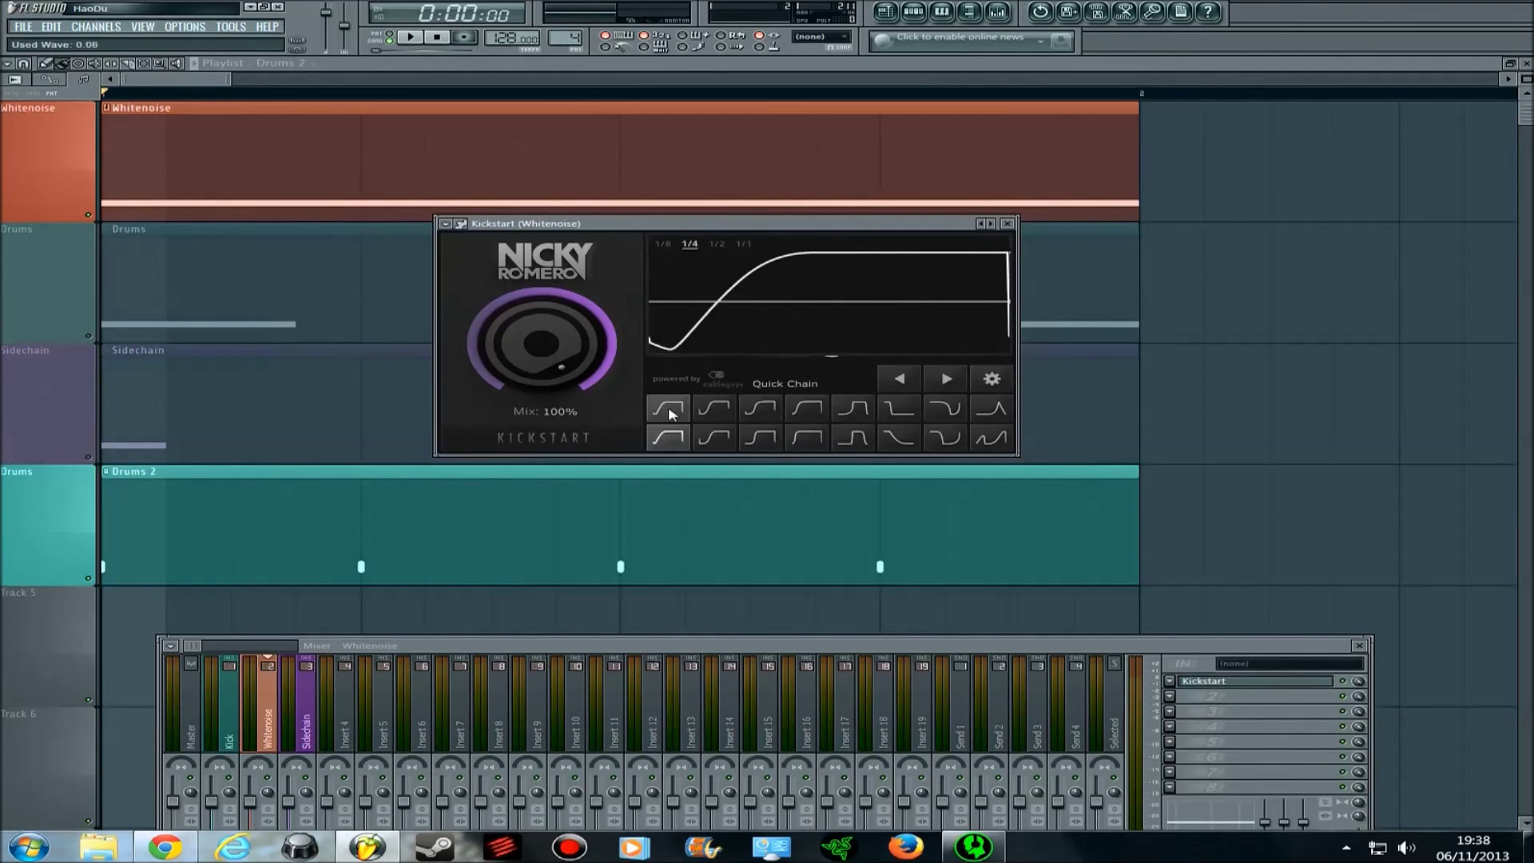
click(668, 407)
click(713, 407)
click(667, 407)
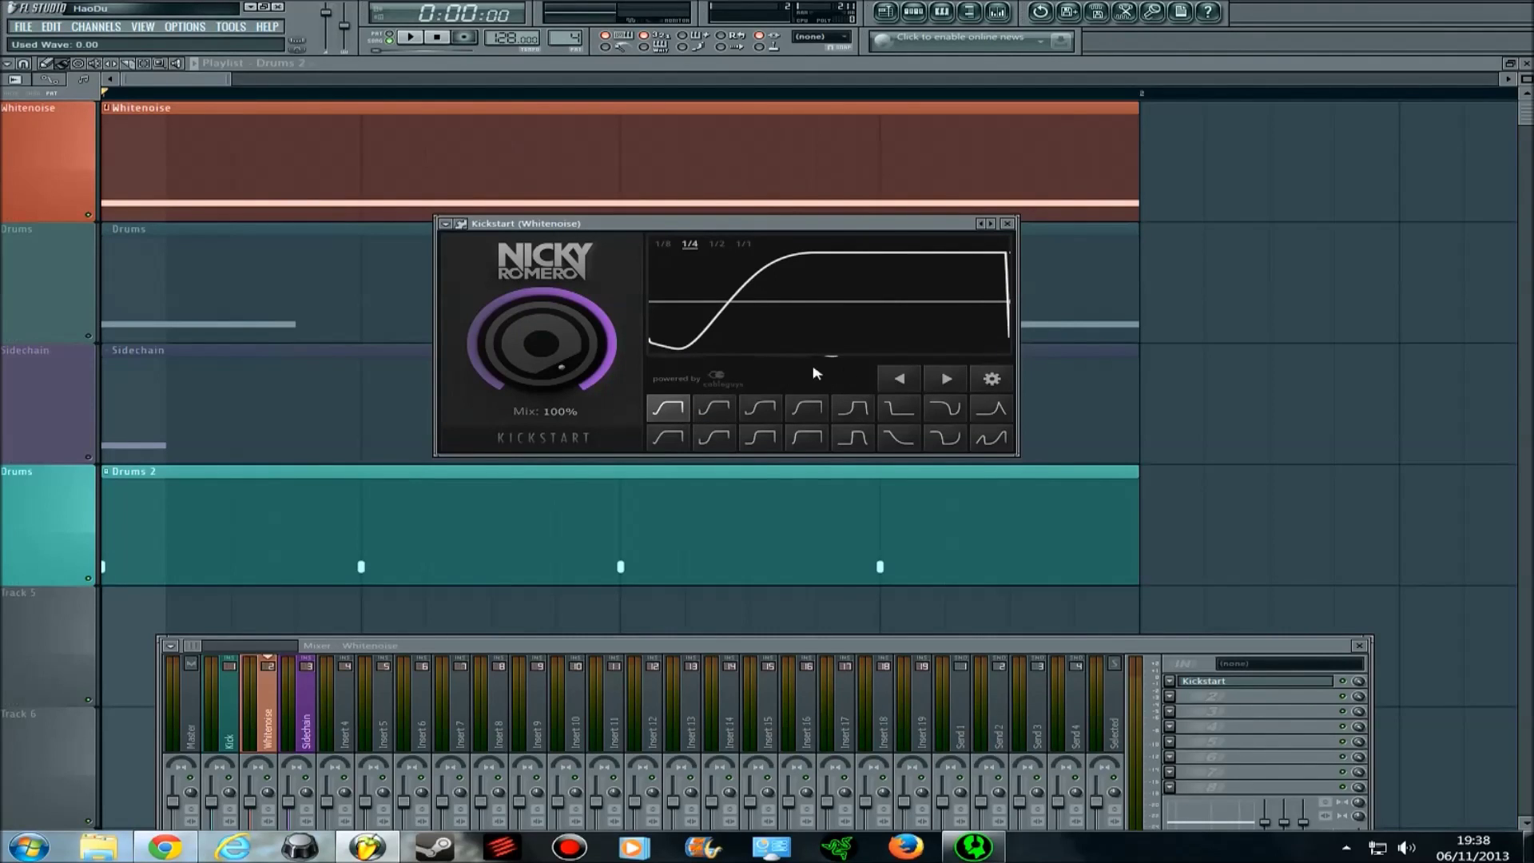
click(673, 444)
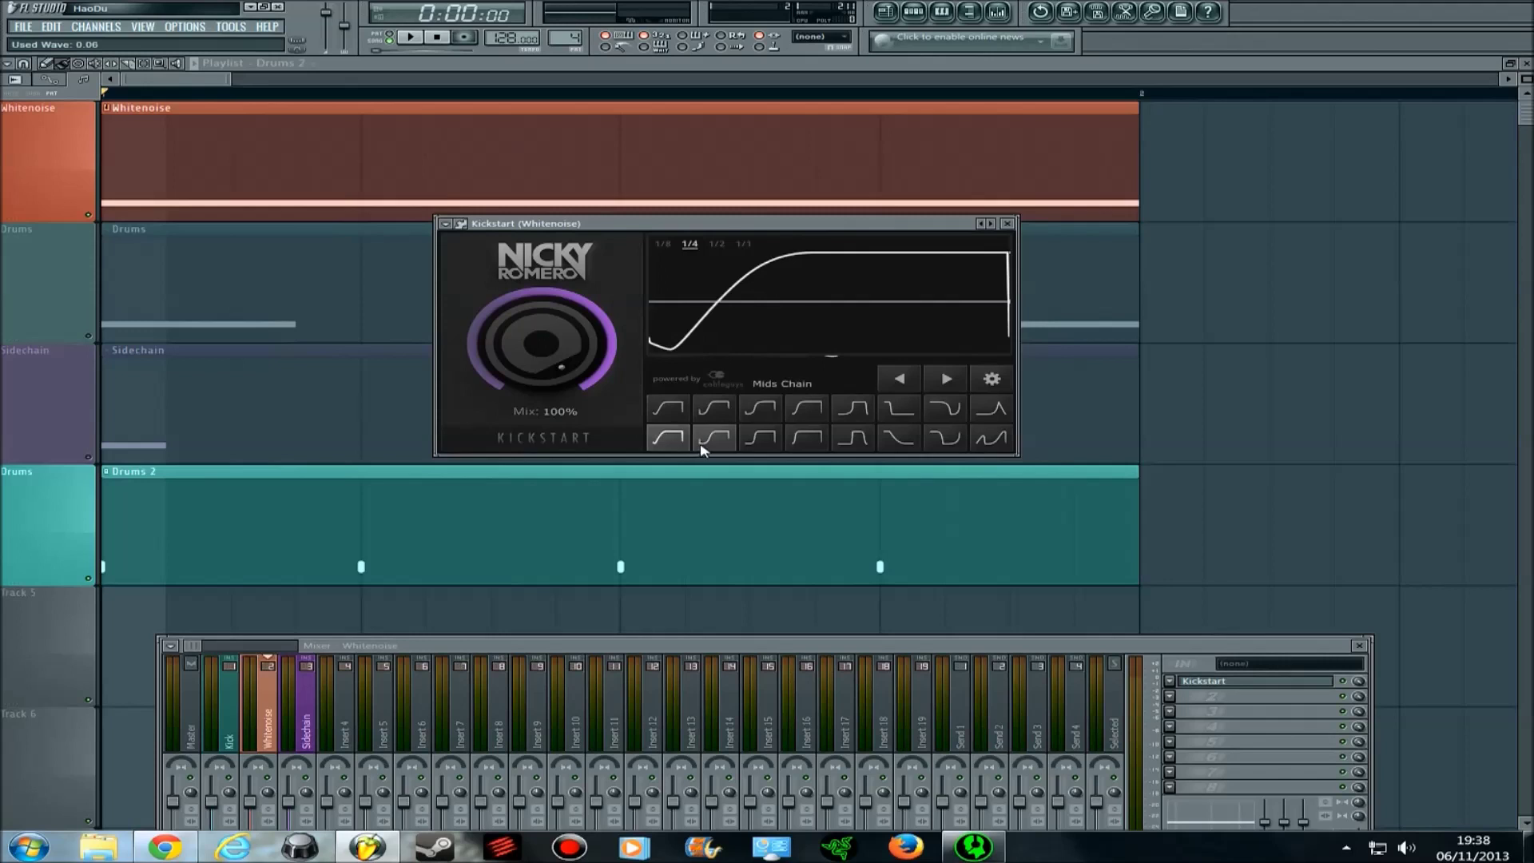
click(760, 438)
click(807, 438)
click(806, 408)
click(852, 408)
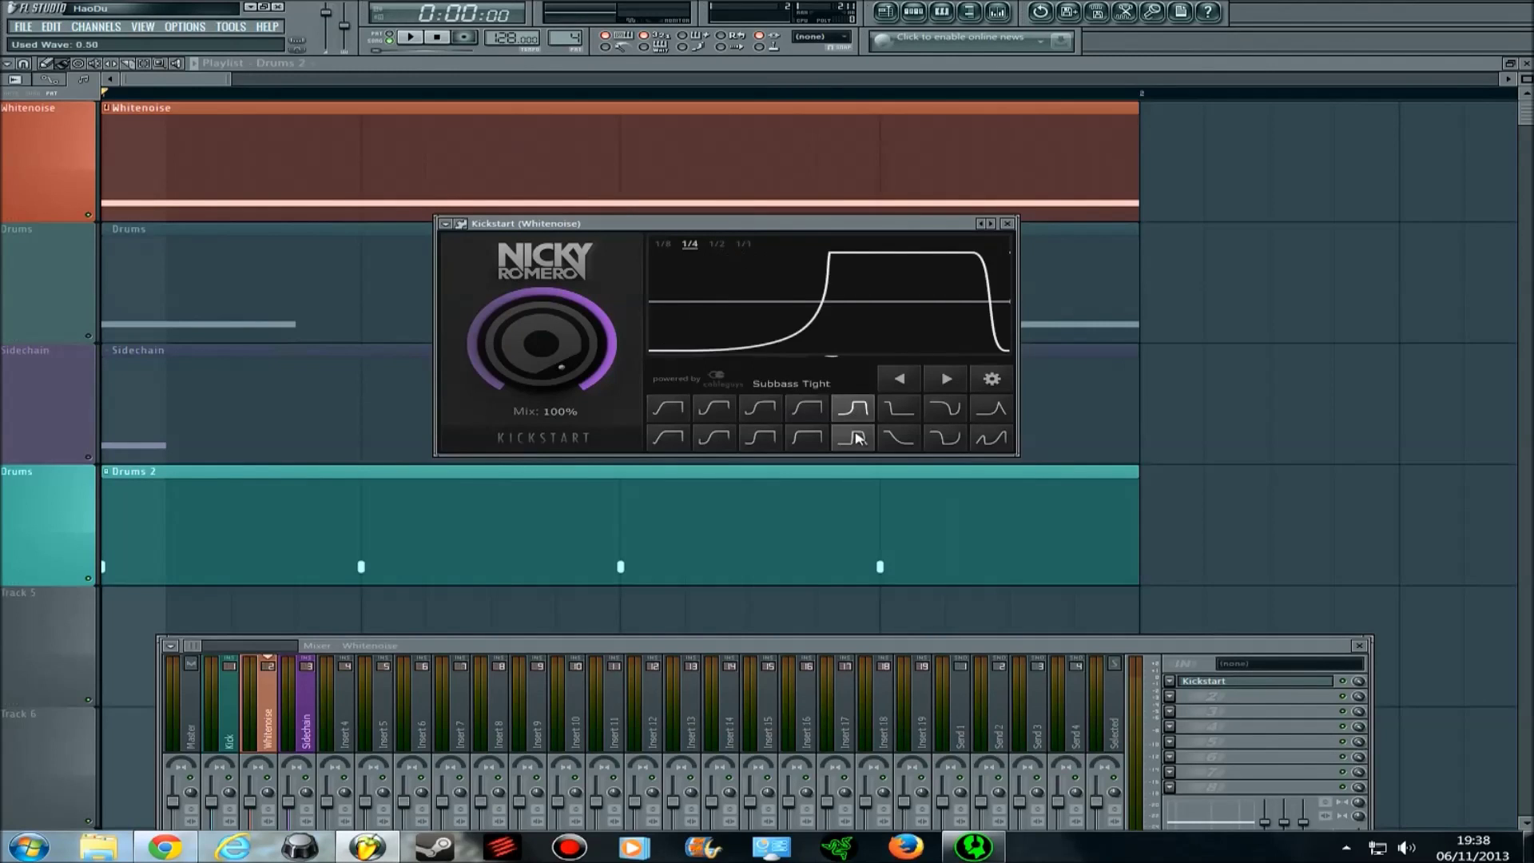
click(897, 409)
click(947, 412)
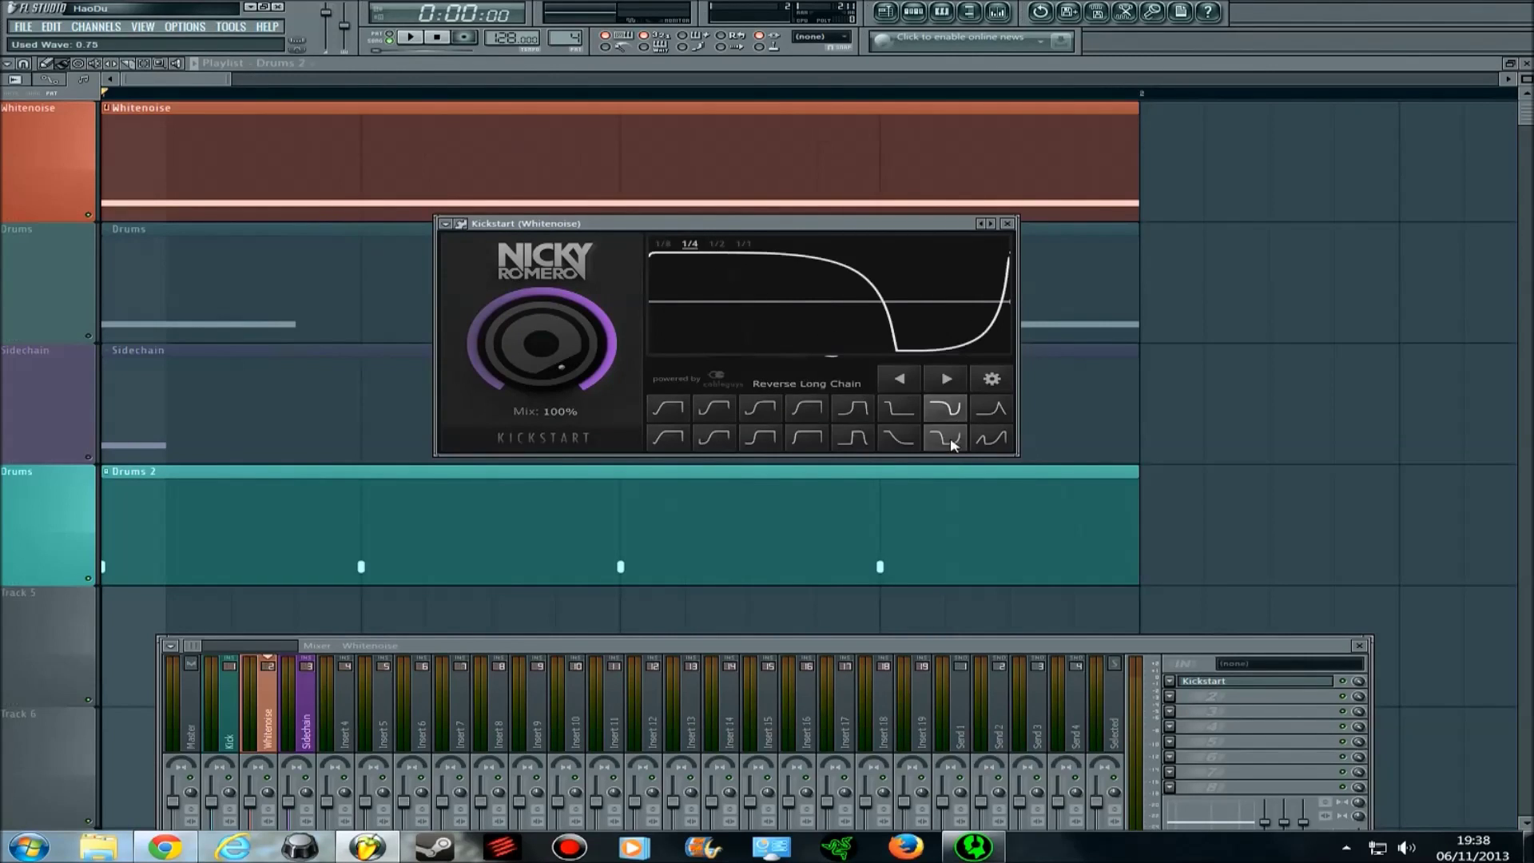
click(945, 438)
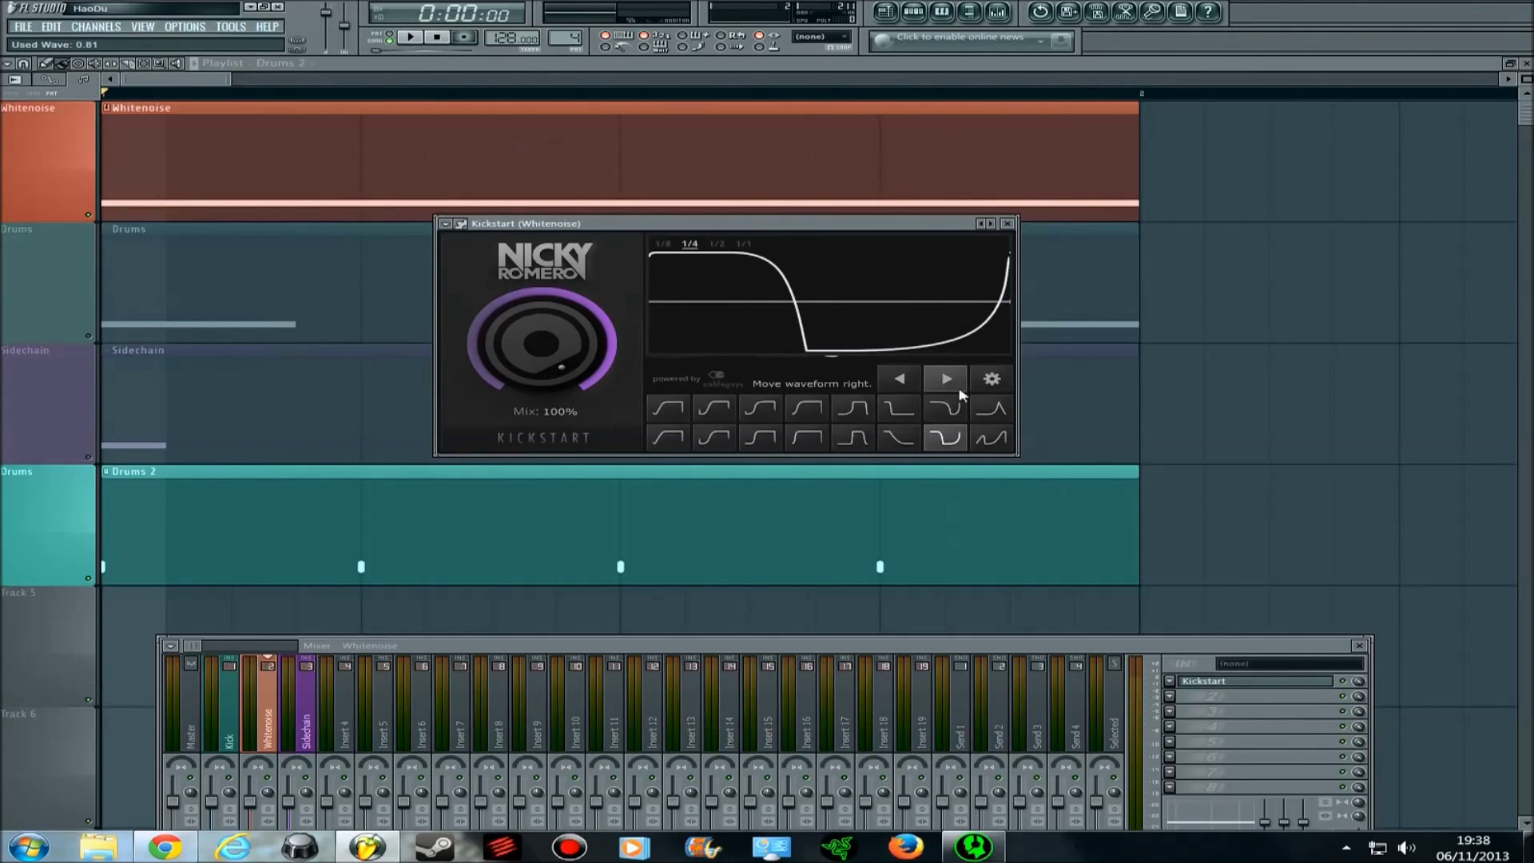
click(685, 412)
click(901, 379)
click(900, 379)
click(900, 381)
click(901, 381)
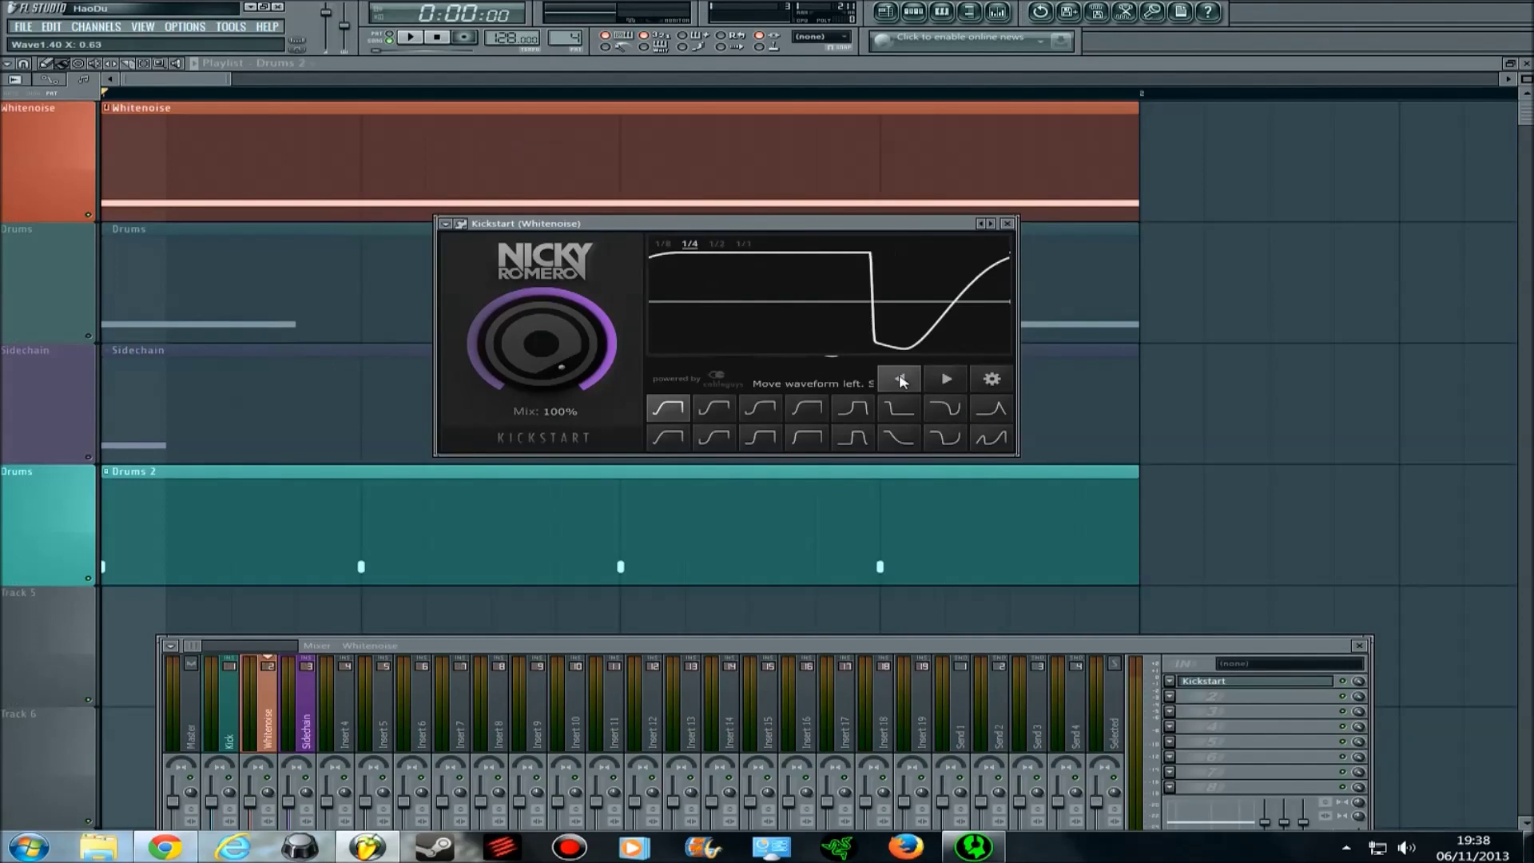
click(901, 380)
click(900, 380)
click(901, 380)
click(946, 381)
click(946, 380)
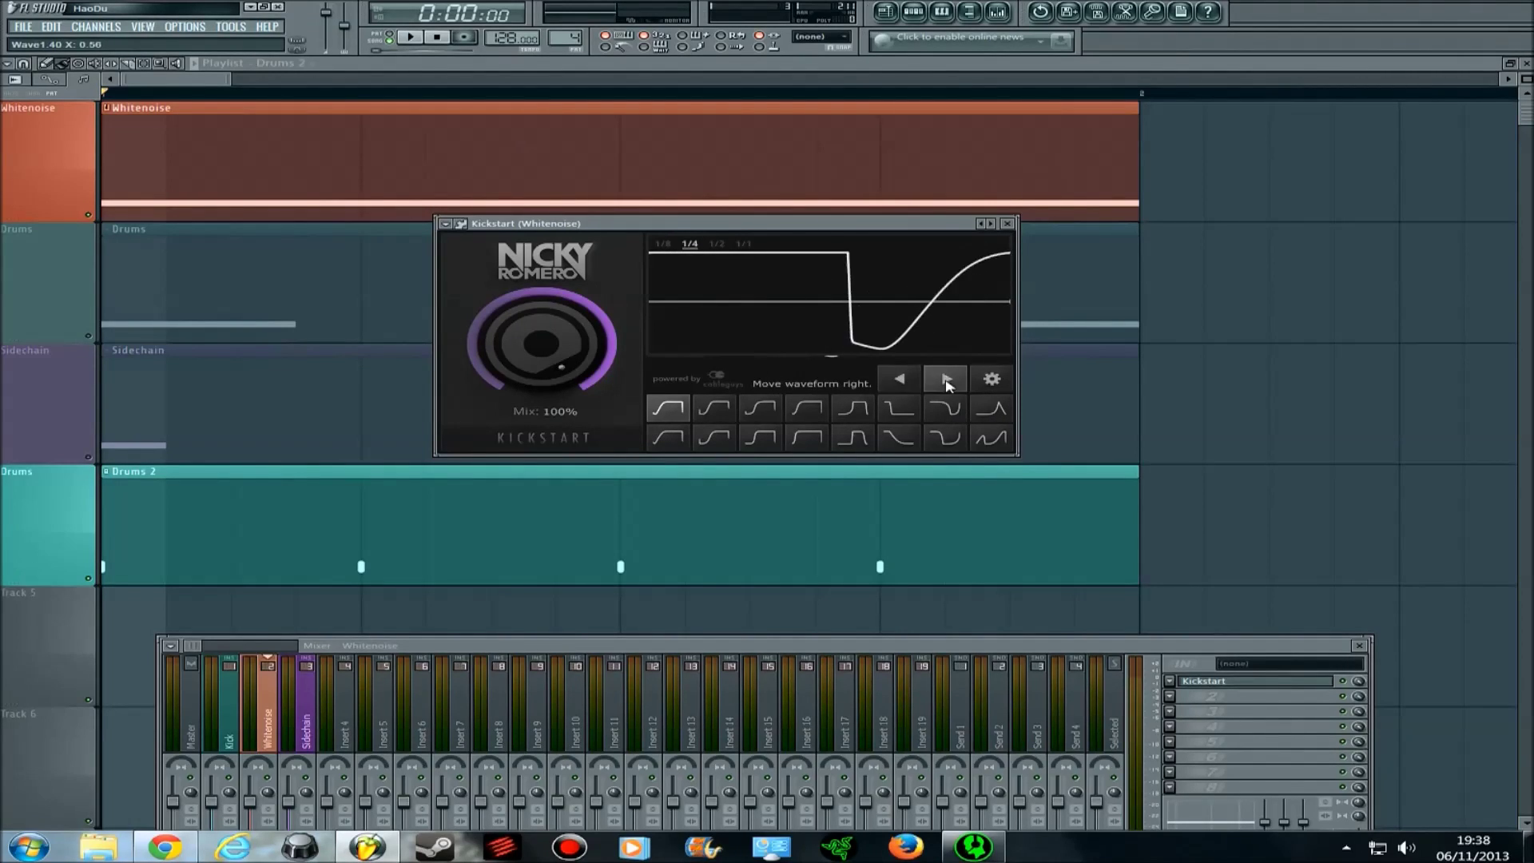
click(946, 381)
click(945, 380)
click(946, 380)
click(946, 380)
click(946, 380)
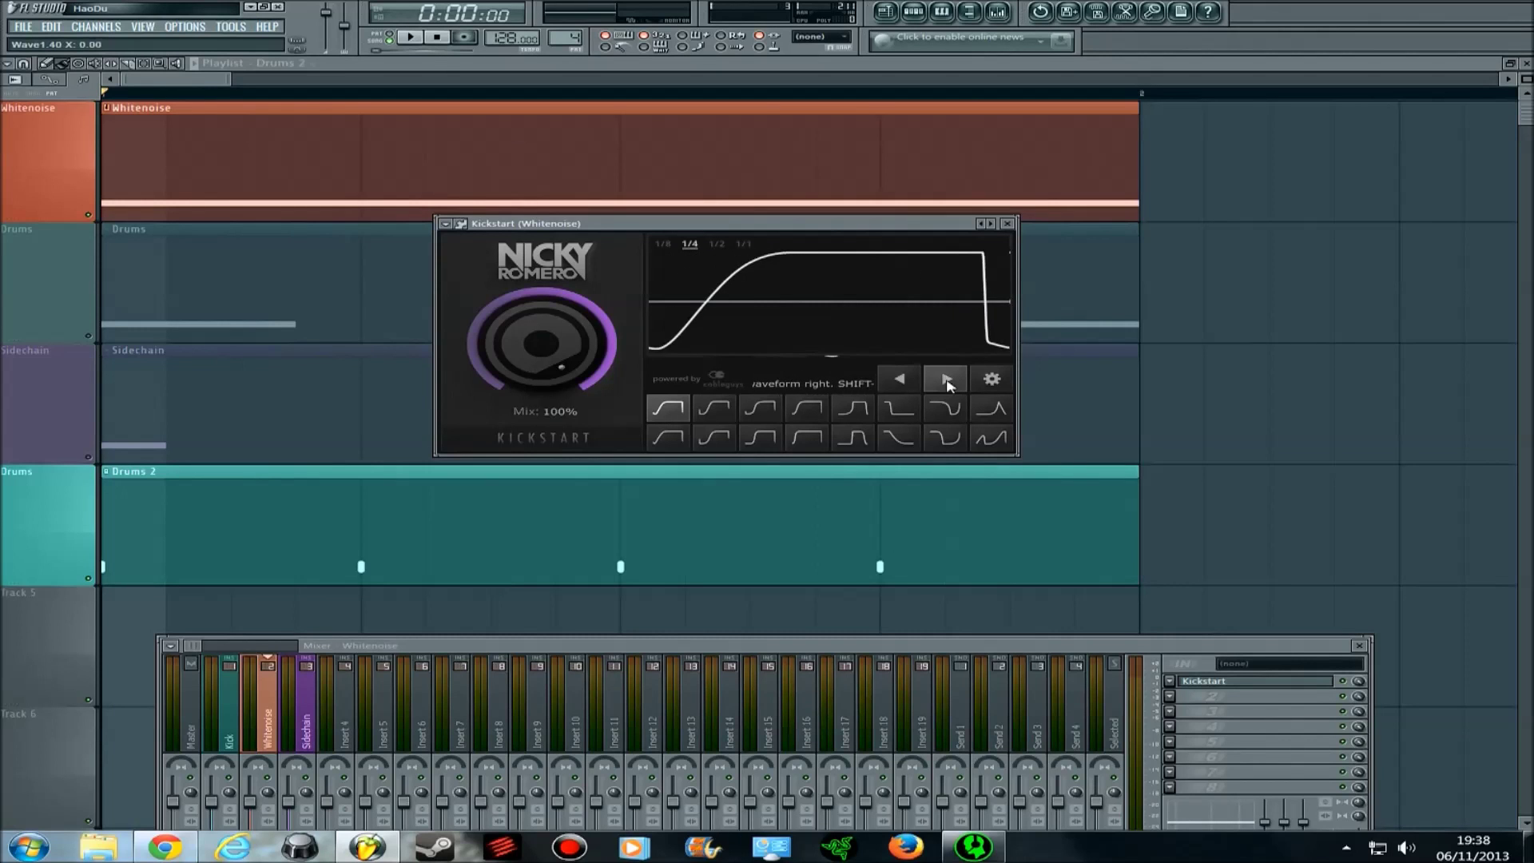
click(946, 380)
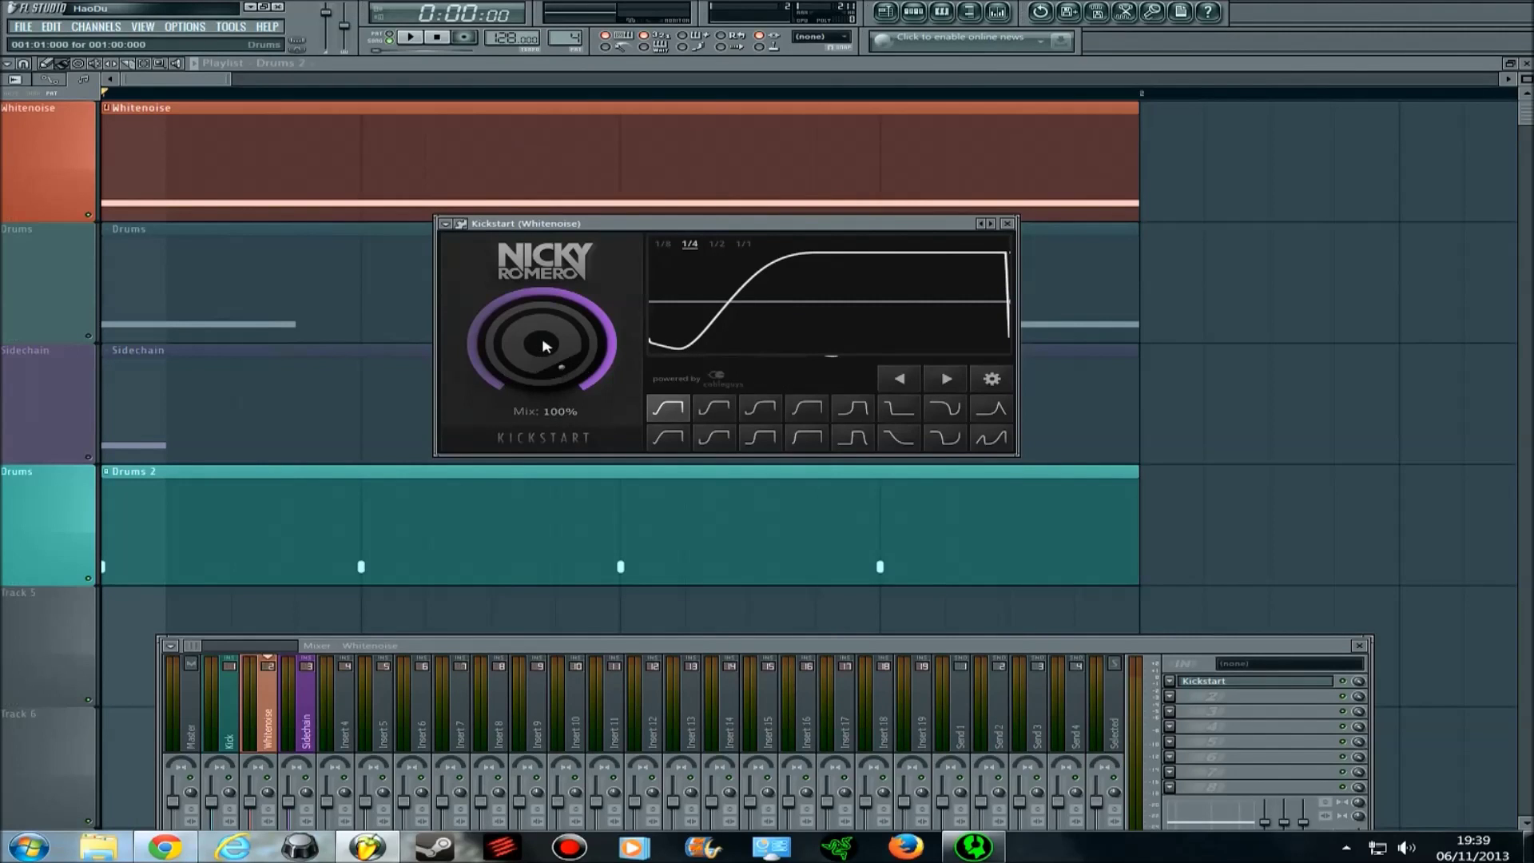
mouse_move(545, 346)
mouse_down()
mouse_move(546, 400)
mouse_move(546, 352)
mouse_up()
drag(689, 224, 614, 234)
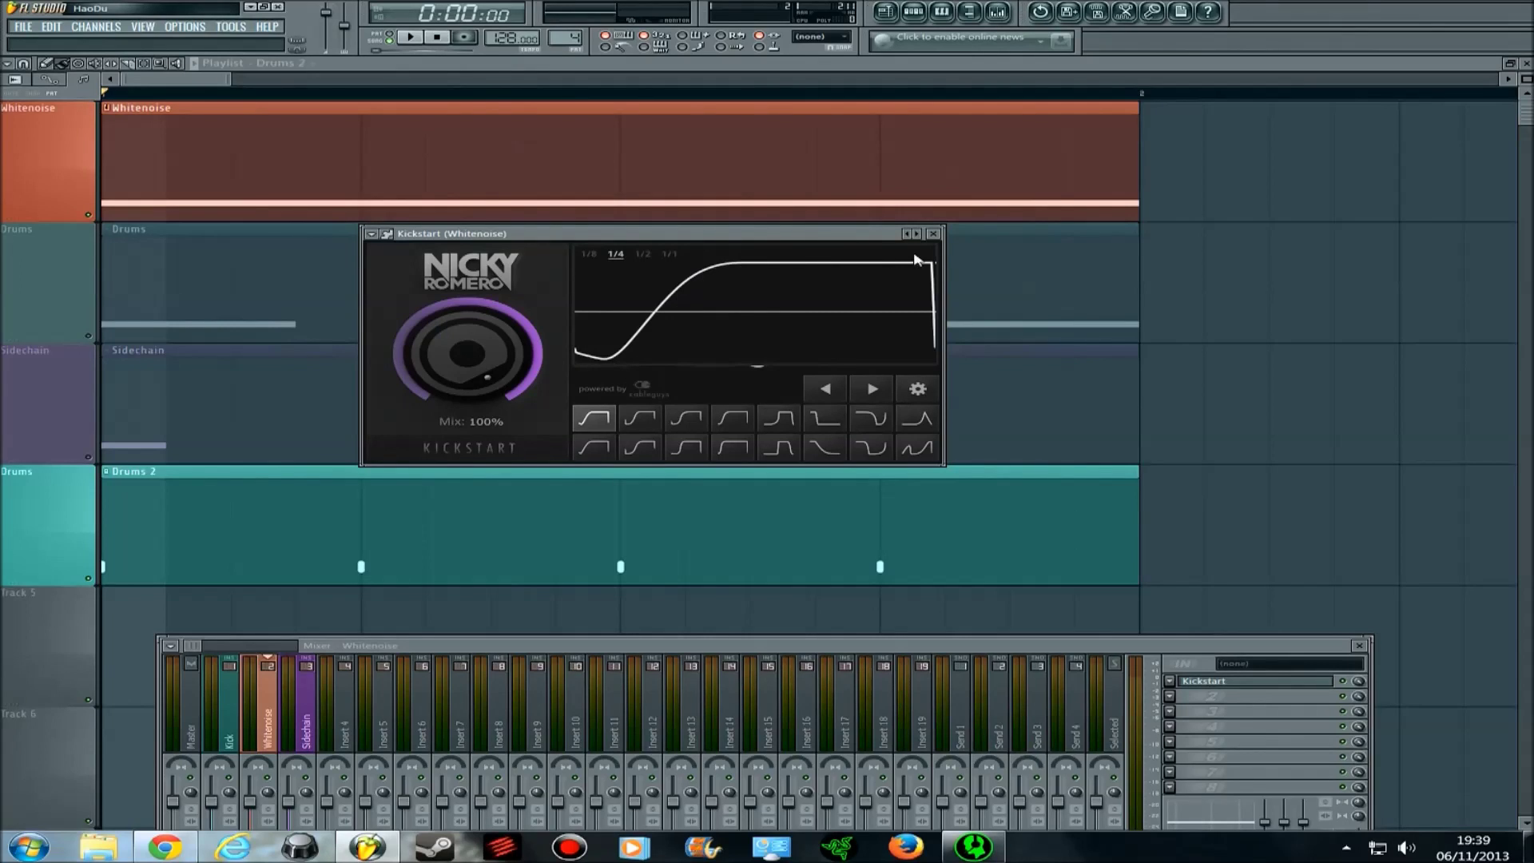
- Audition the Reverse Long Chain, Reverse Chain and rise-and-hold Kickstart curves during playback
click(410, 36)
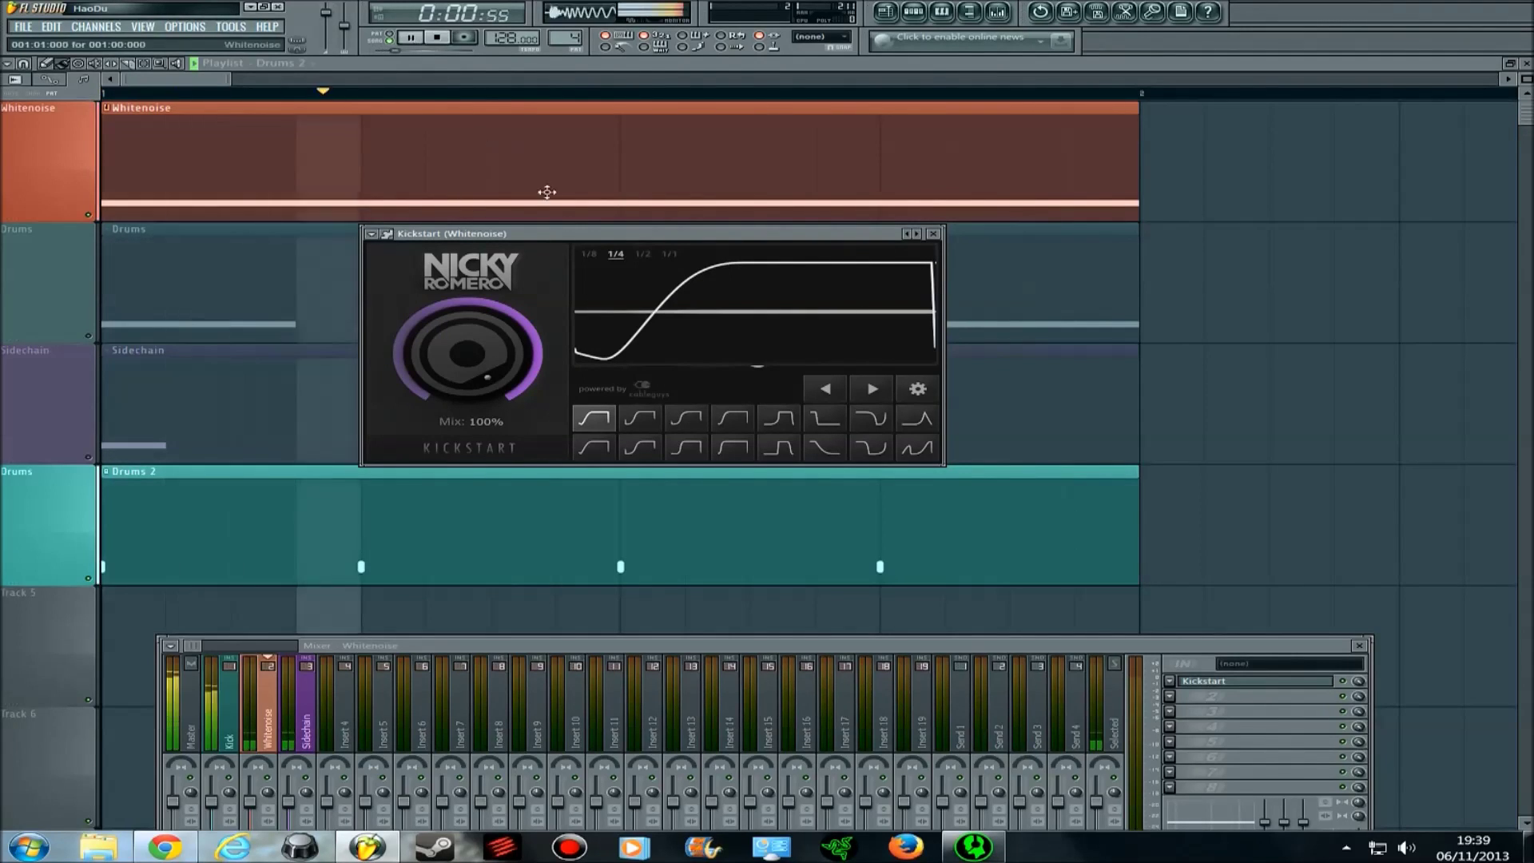
click(869, 449)
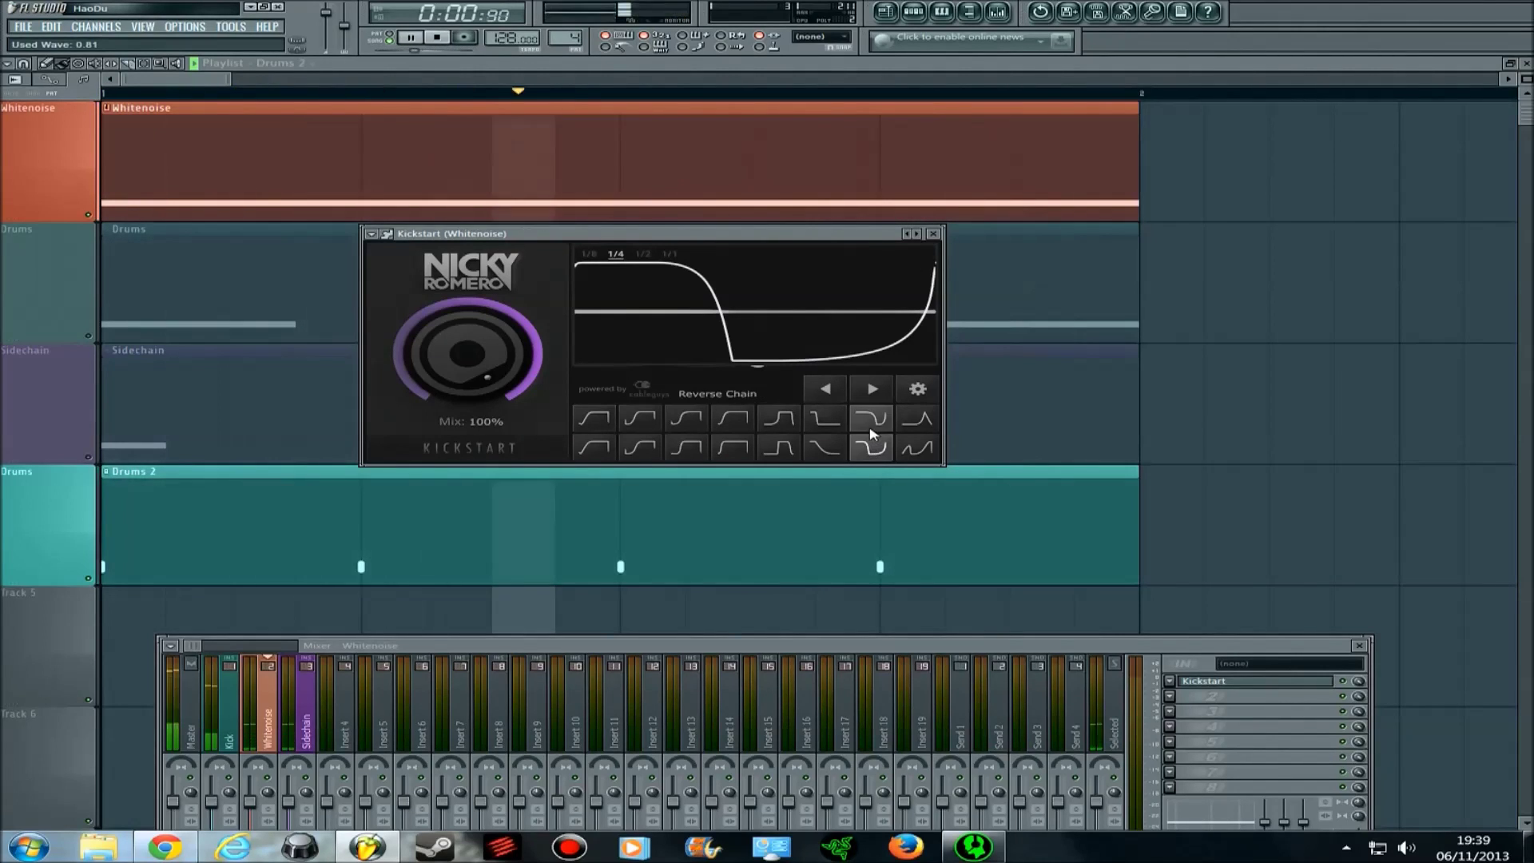
click(875, 426)
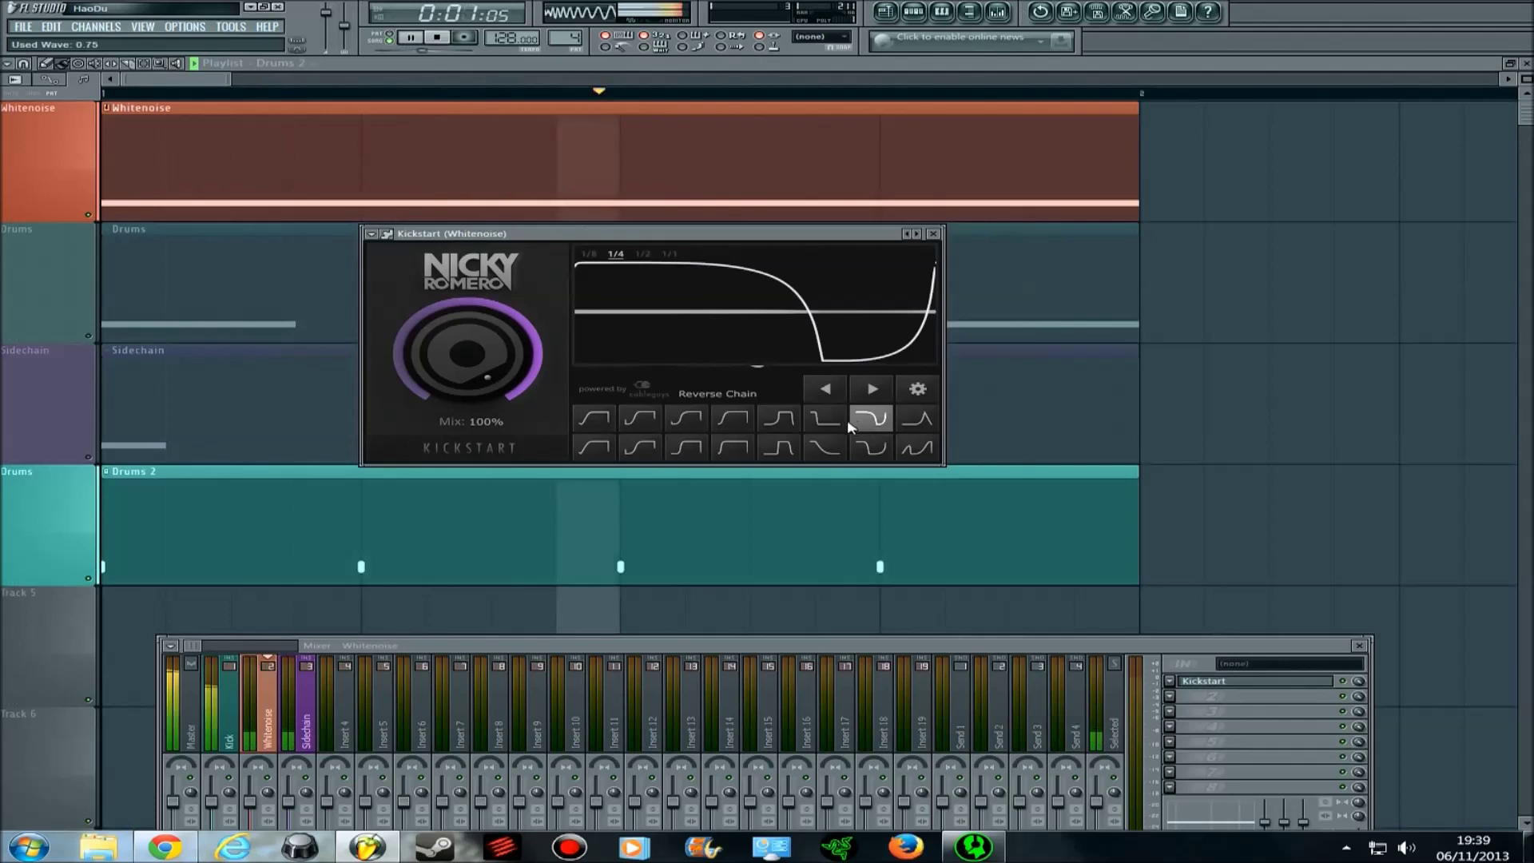
click(778, 418)
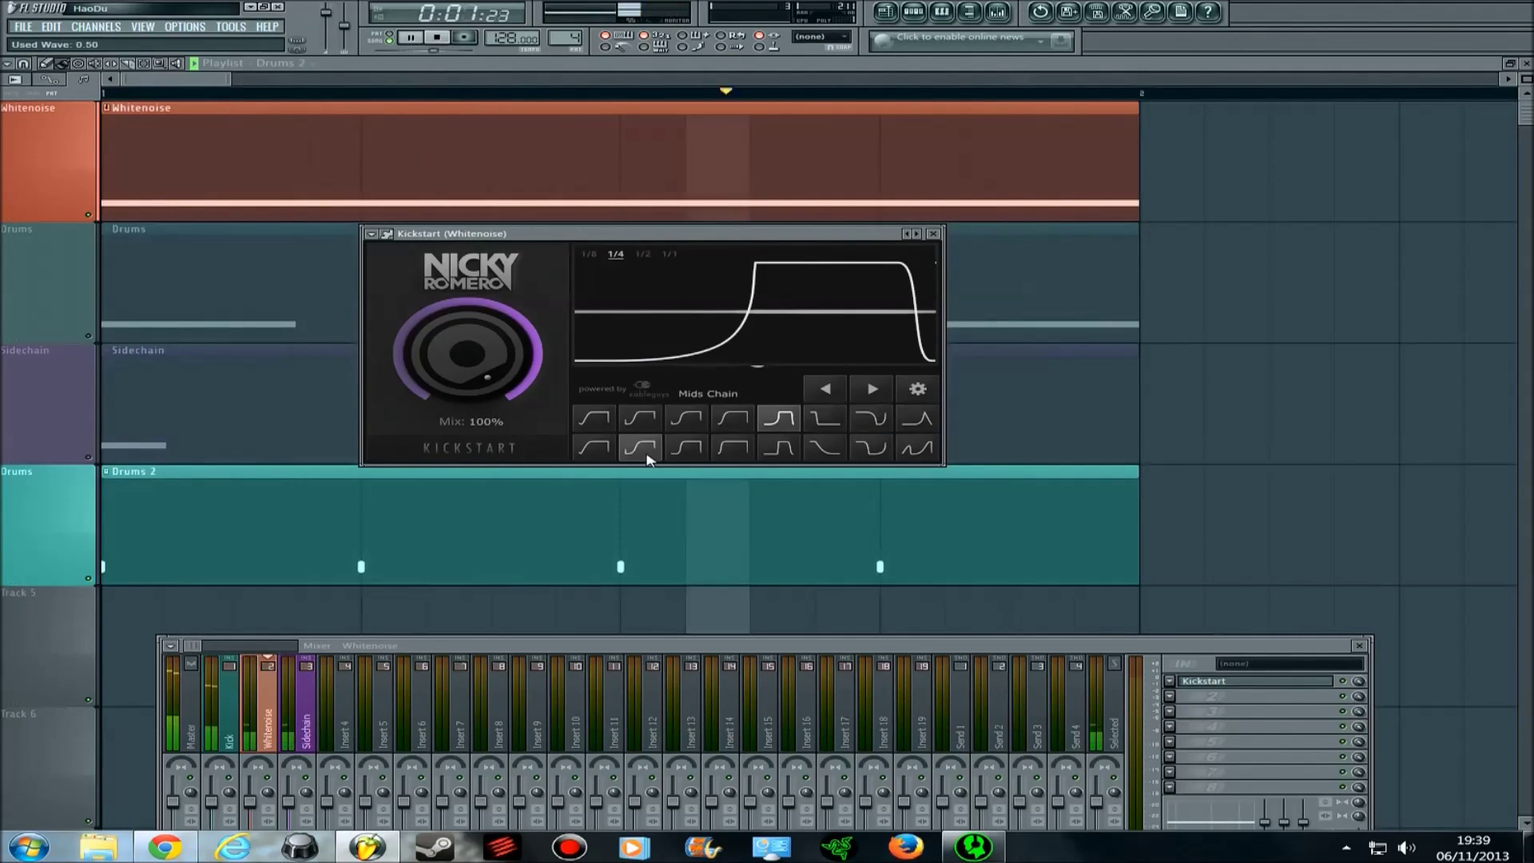
click(641, 447)
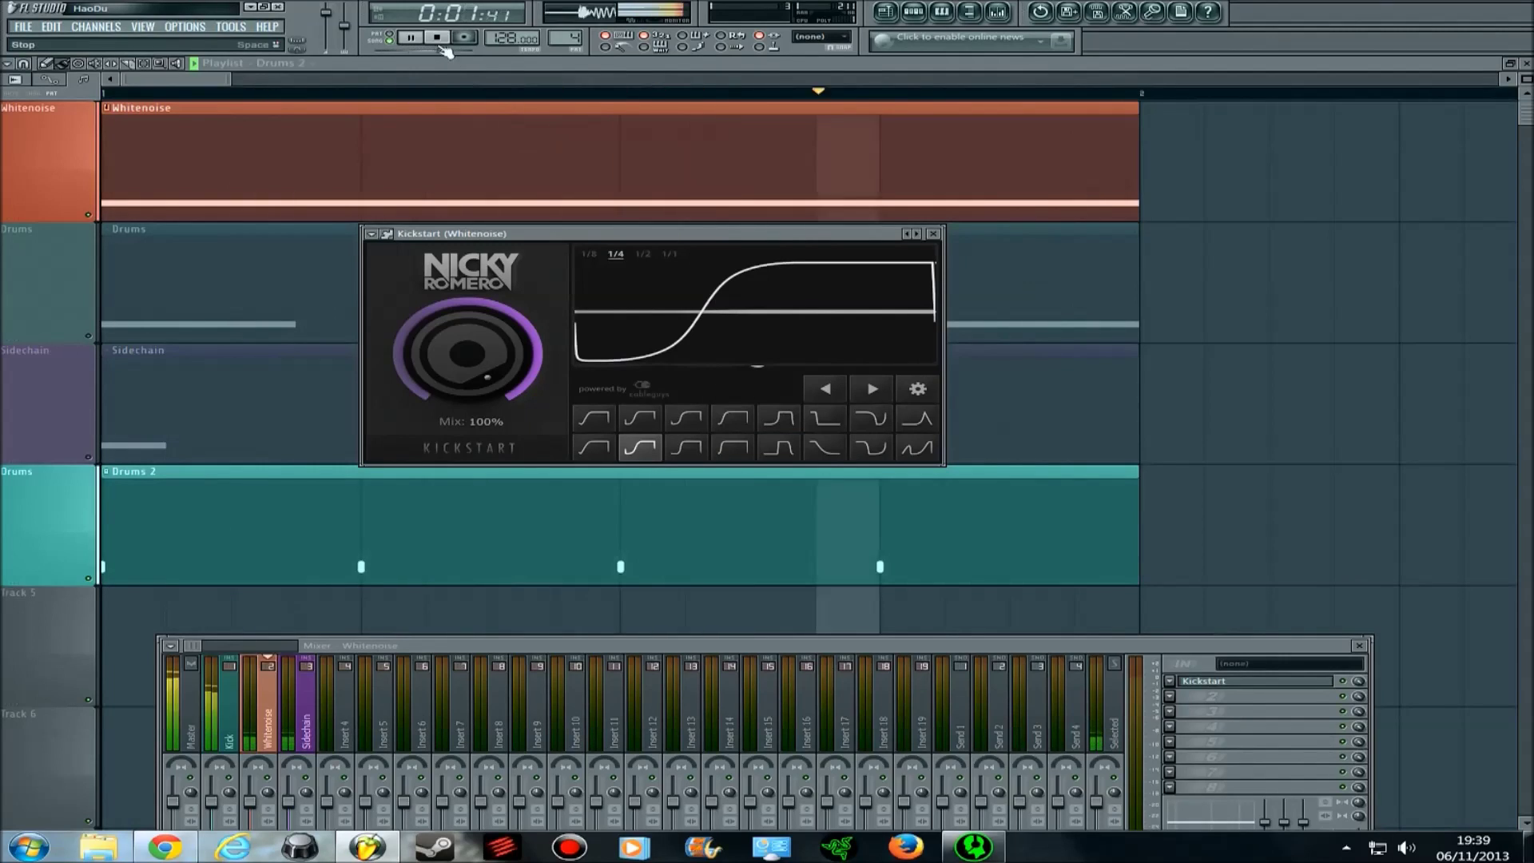
key(space)
- Select the Reverse Chain curve that holds, then dips late in each beat
drag(658, 241, 617, 237)
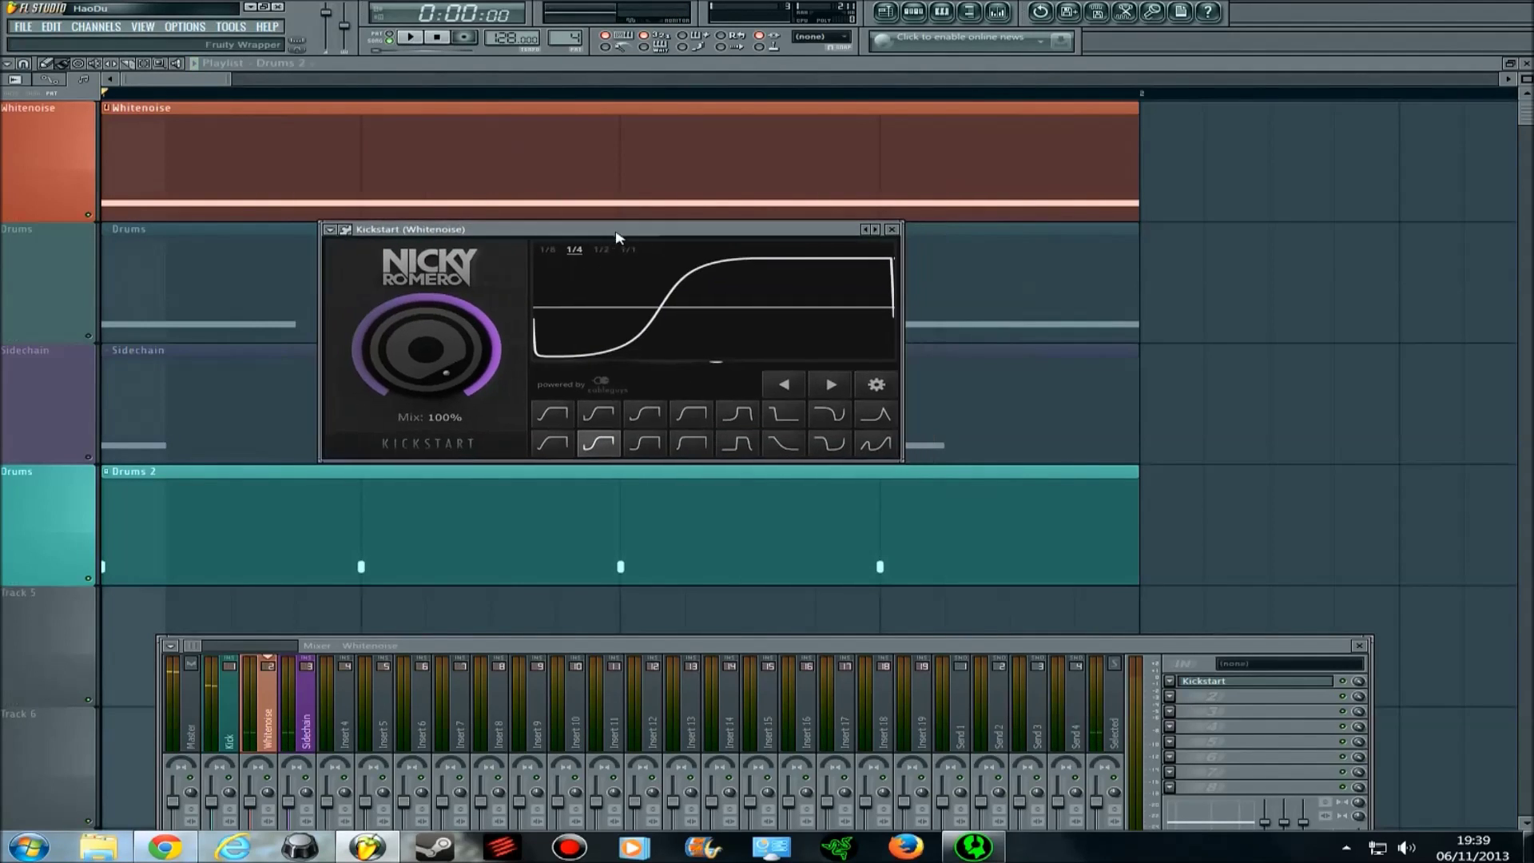
click(837, 414)
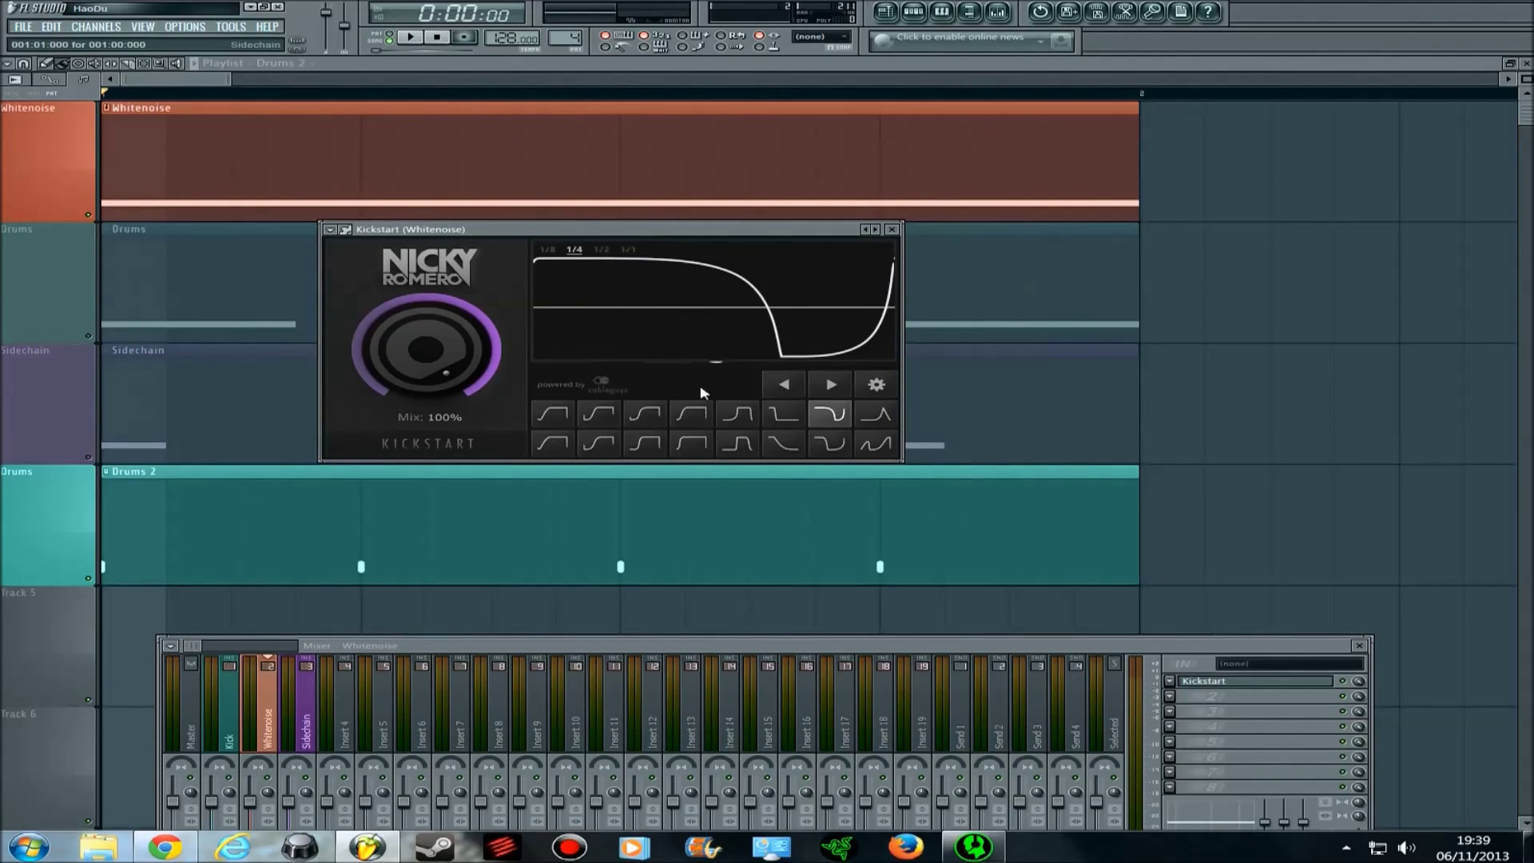
drag(620, 230, 600, 179)
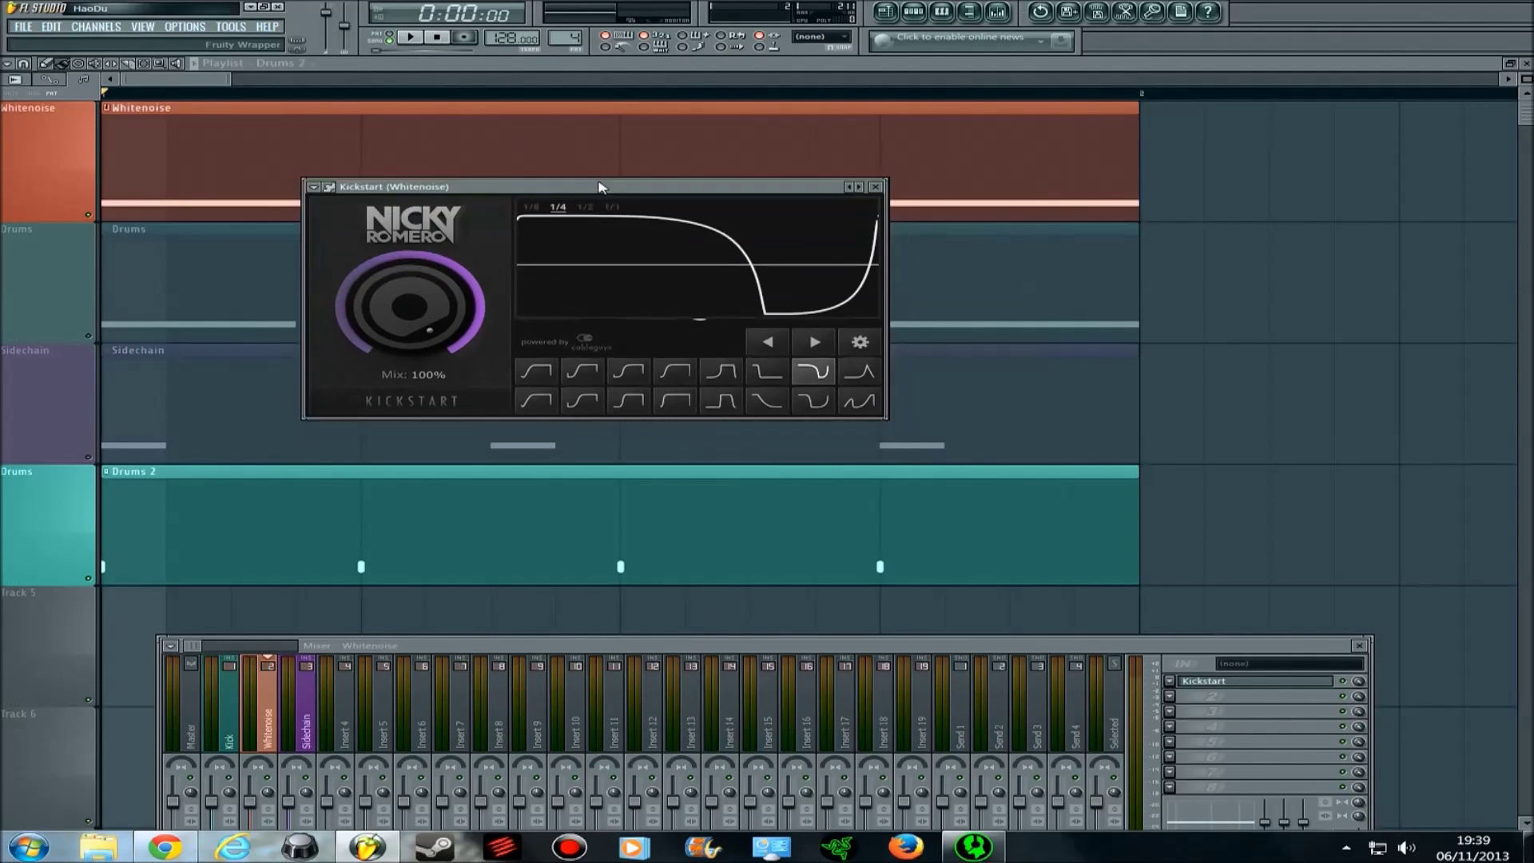
- Open the Drums 2 step sequencer, add a Kick hit on step 16, and play it back
key(F6)
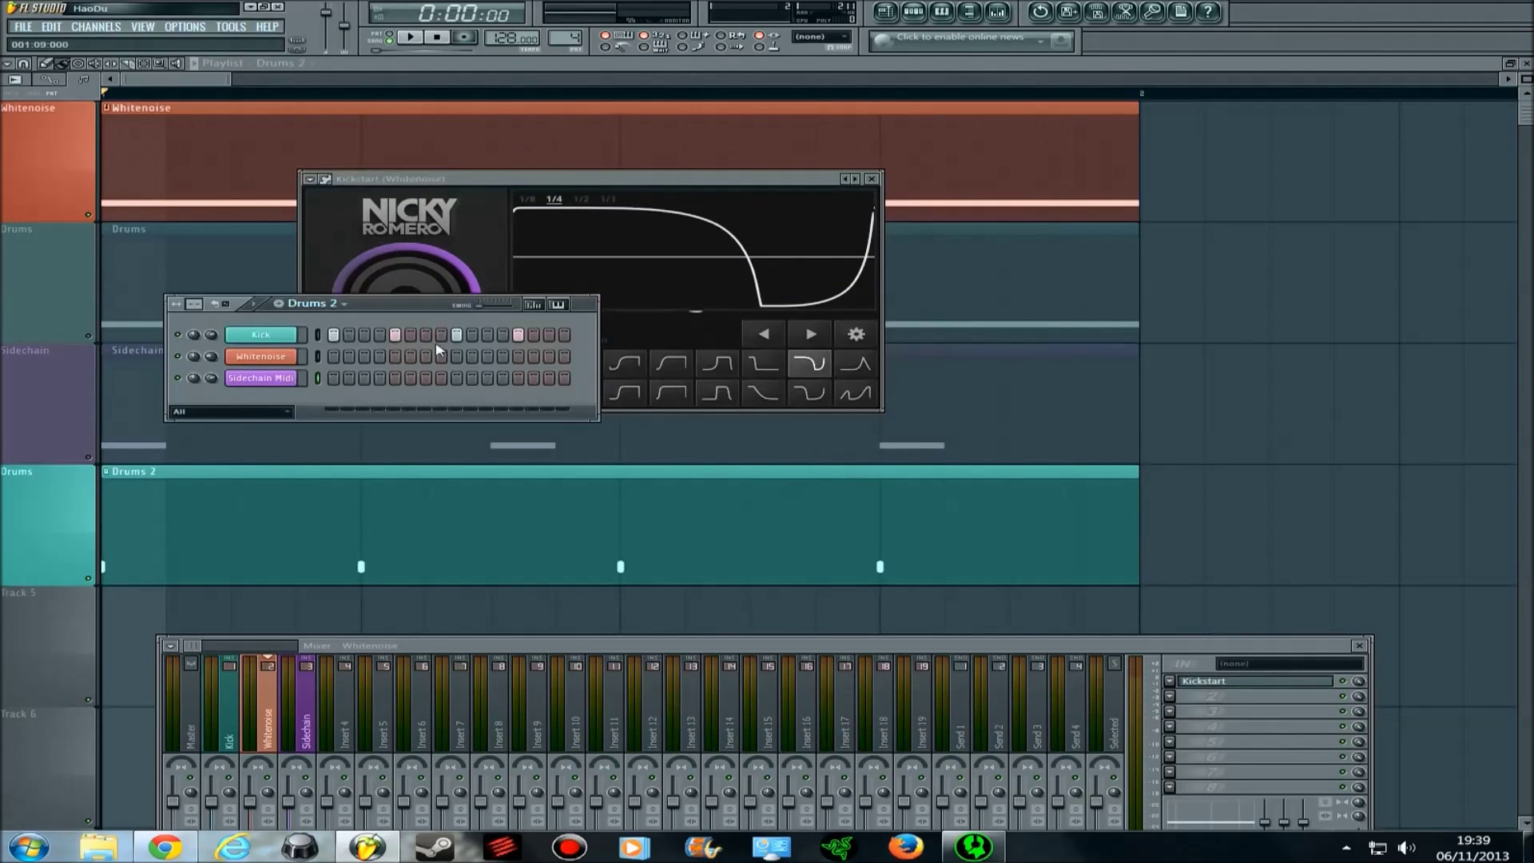
drag(395, 306, 770, 462)
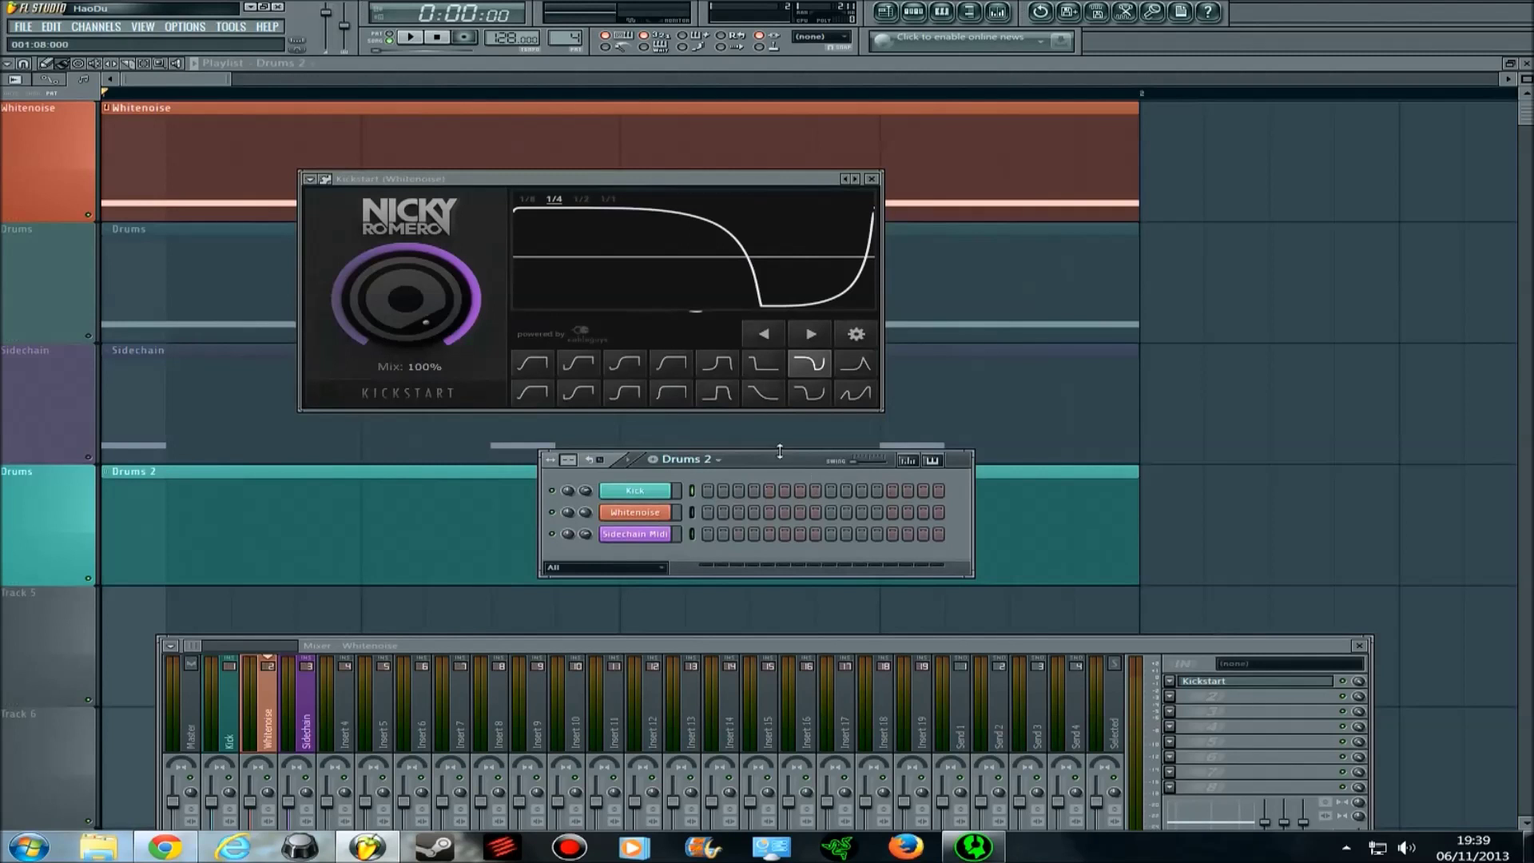
drag(753, 466, 720, 461)
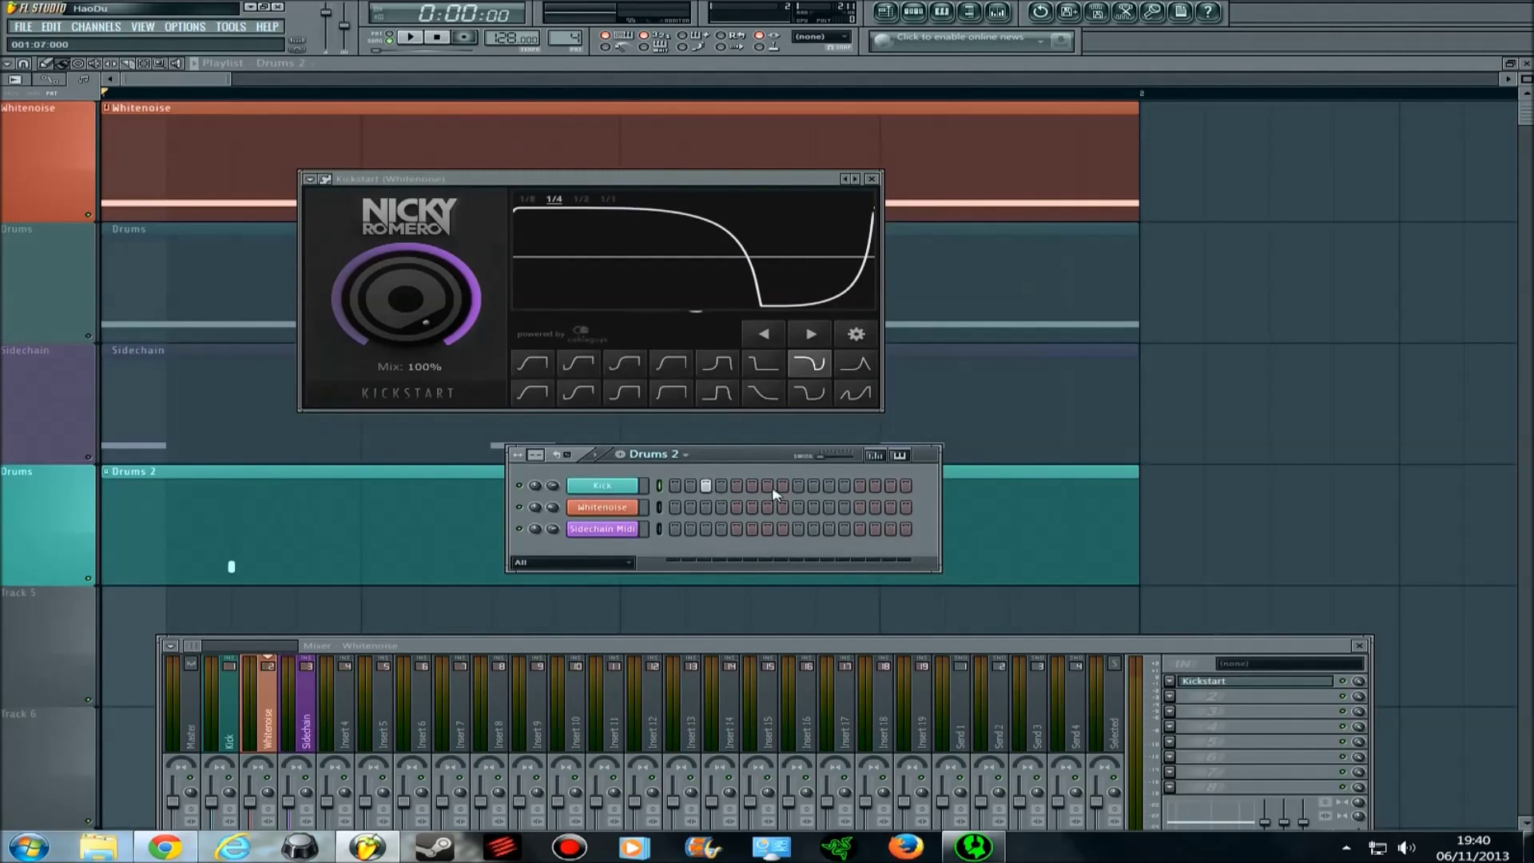
click(890, 485)
click(415, 39)
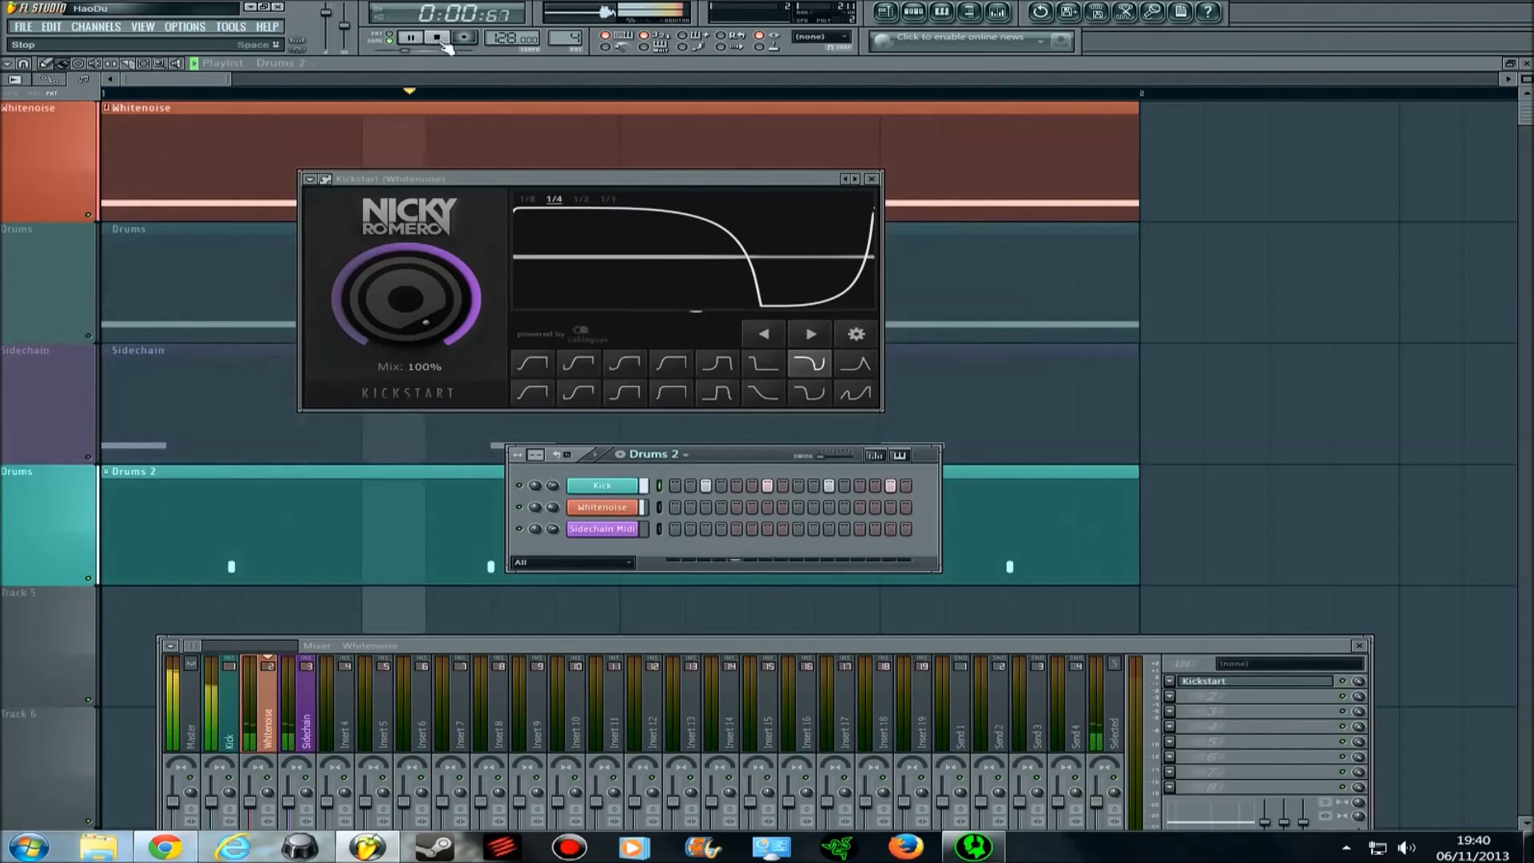
click(445, 46)
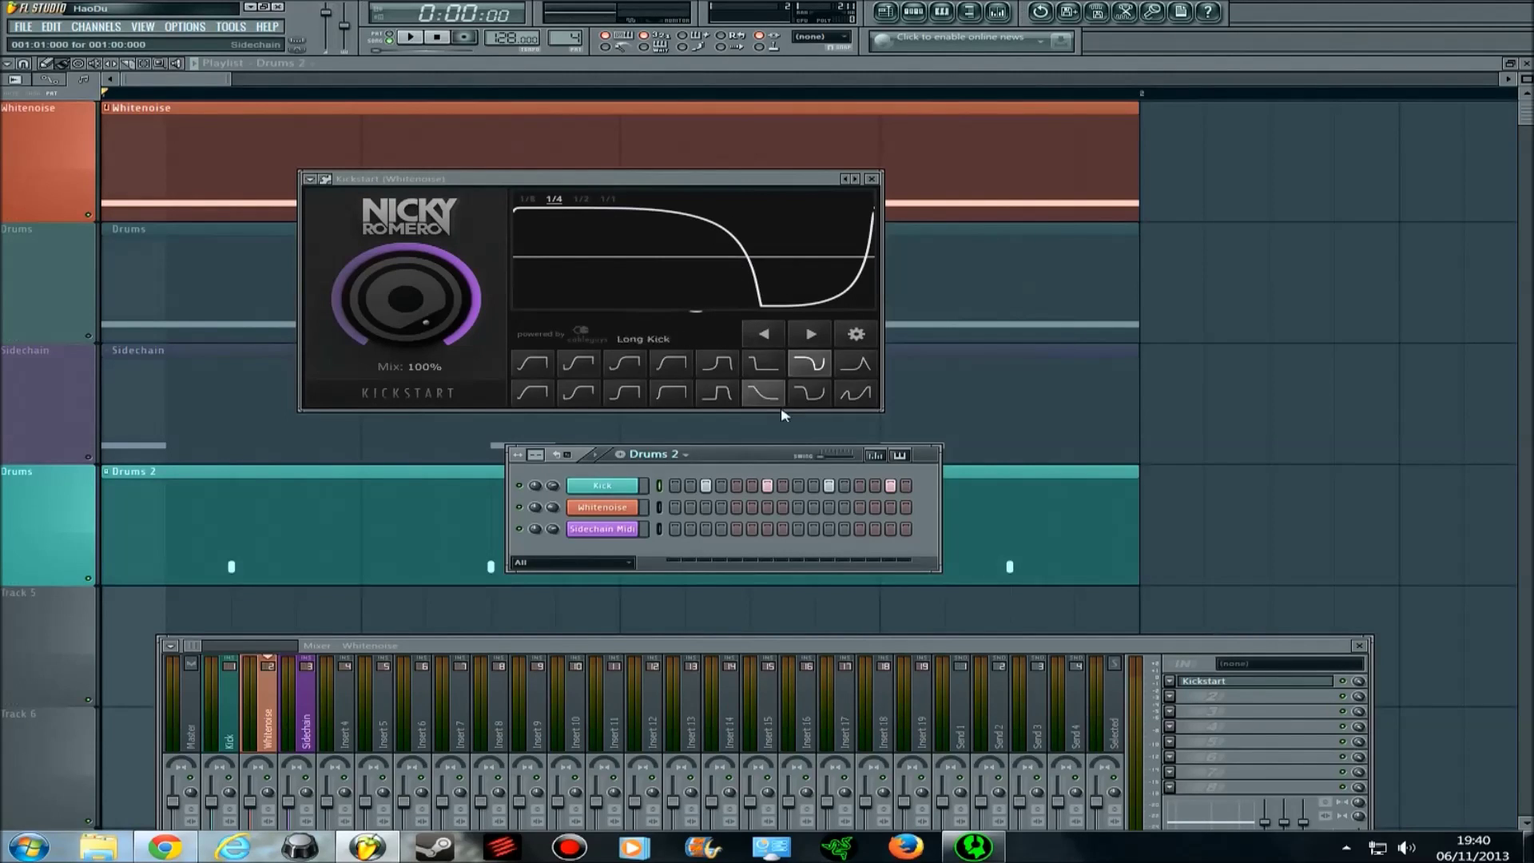
- Fill every fourth Kick step and apply Kickstart's first, dip-then-rise-and-hold curve preset
right_click(639, 485)
click(704, 622)
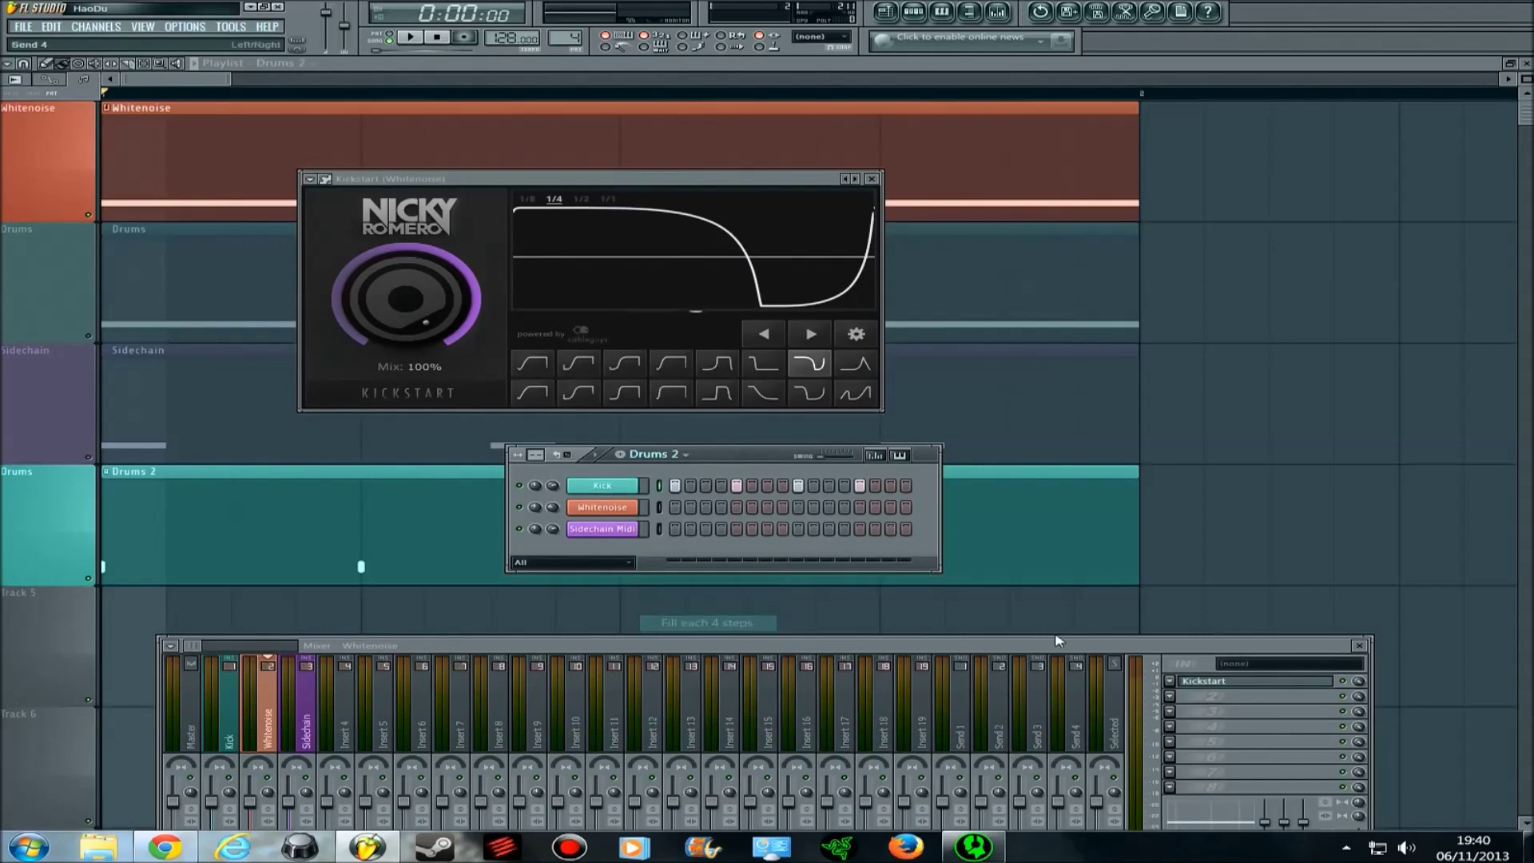
click(532, 363)
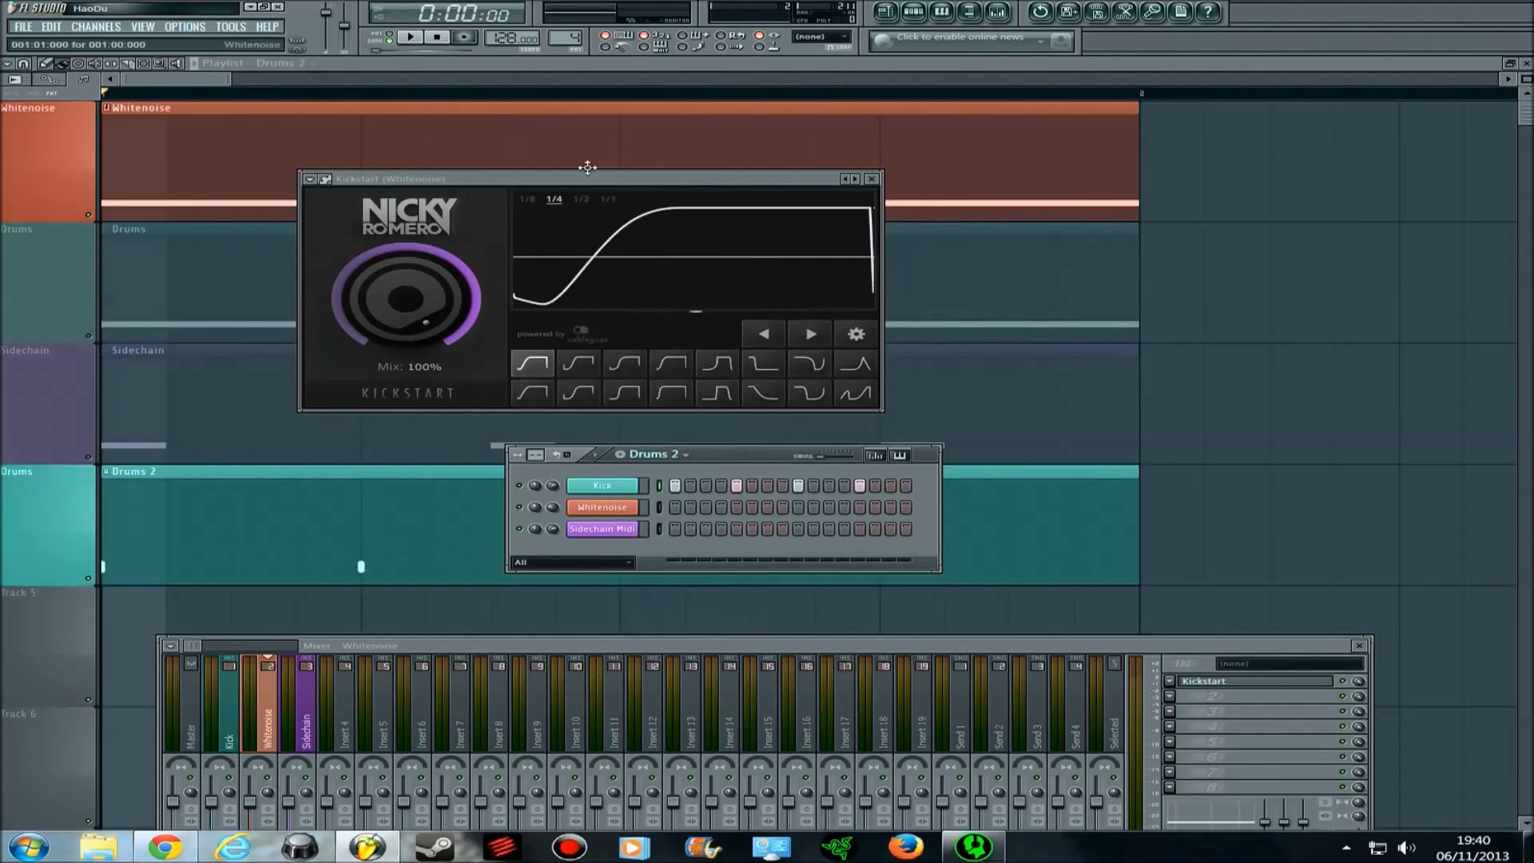
drag(609, 181, 728, 195)
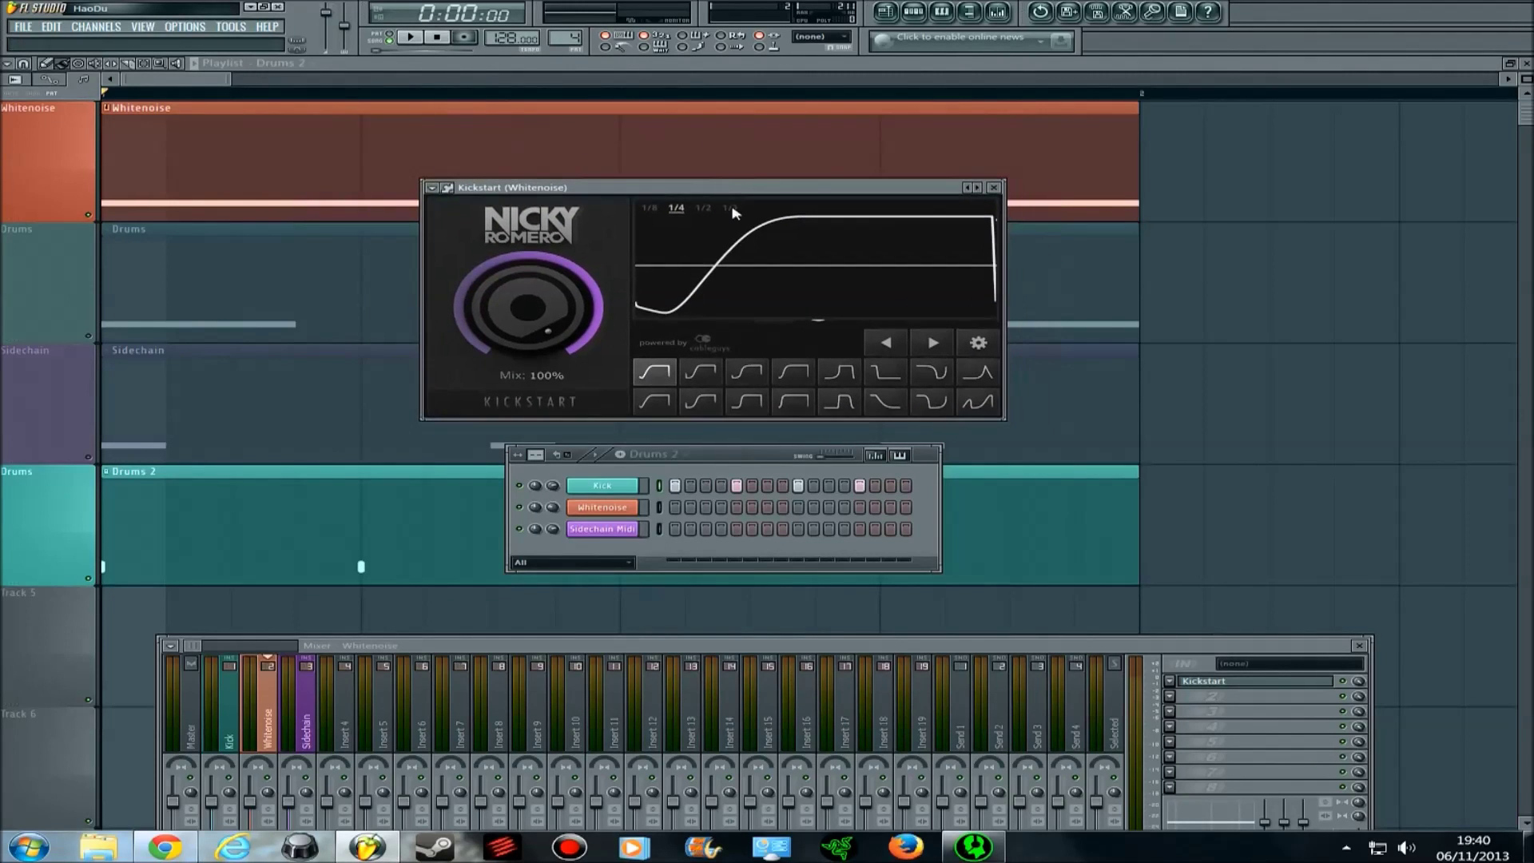
- Try Kickstart lengths 1/1, 1/2 and 1/4, settle on 1/1, and close the Drums 2 pattern
click(729, 208)
click(729, 208)
drag(724, 189, 731, 190)
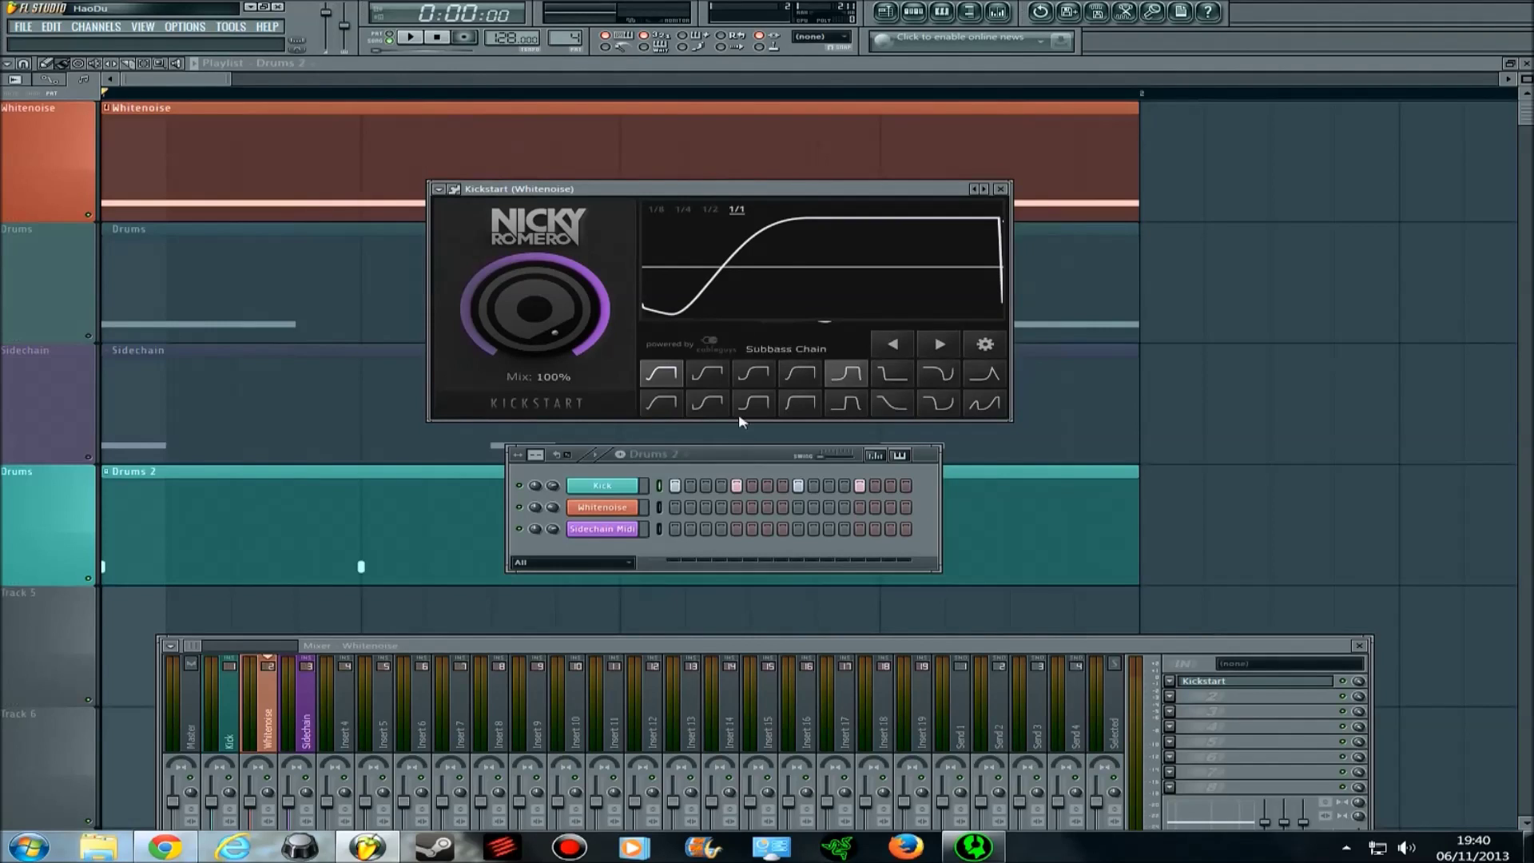
drag(733, 466, 760, 503)
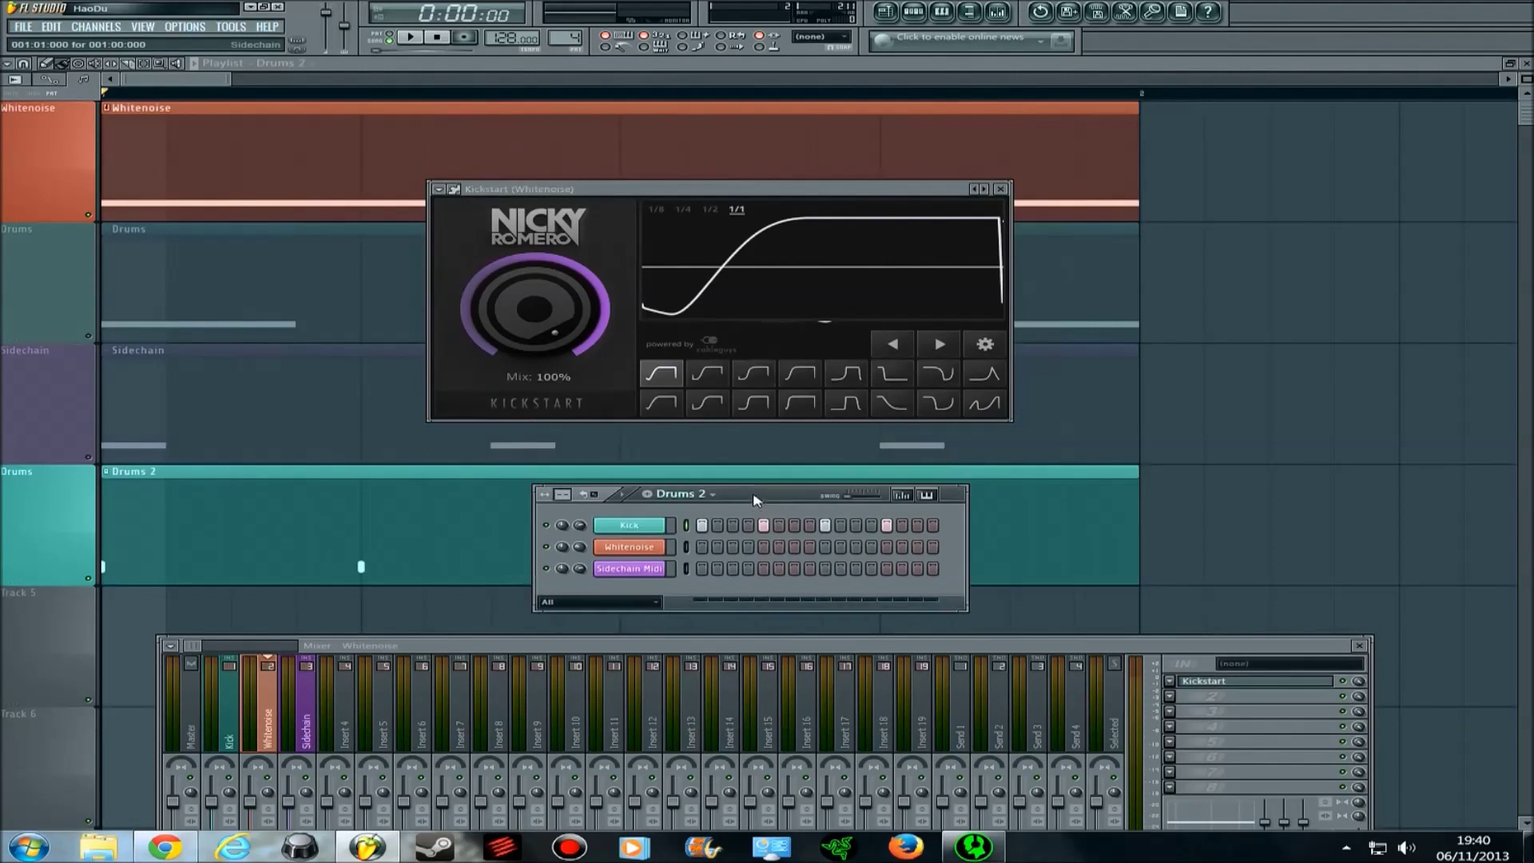
click(715, 214)
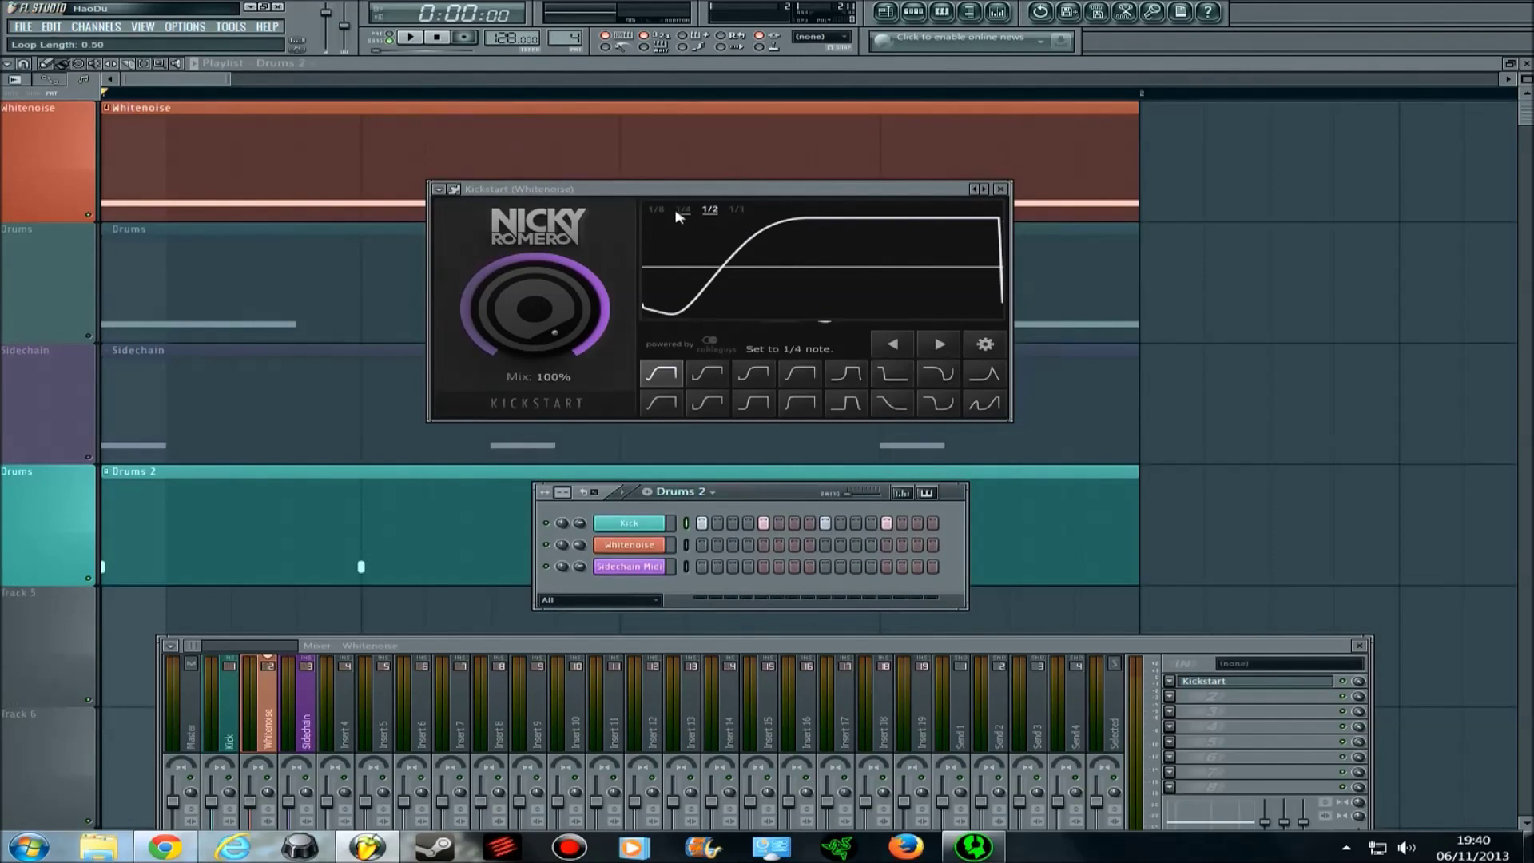
click(685, 212)
click(735, 211)
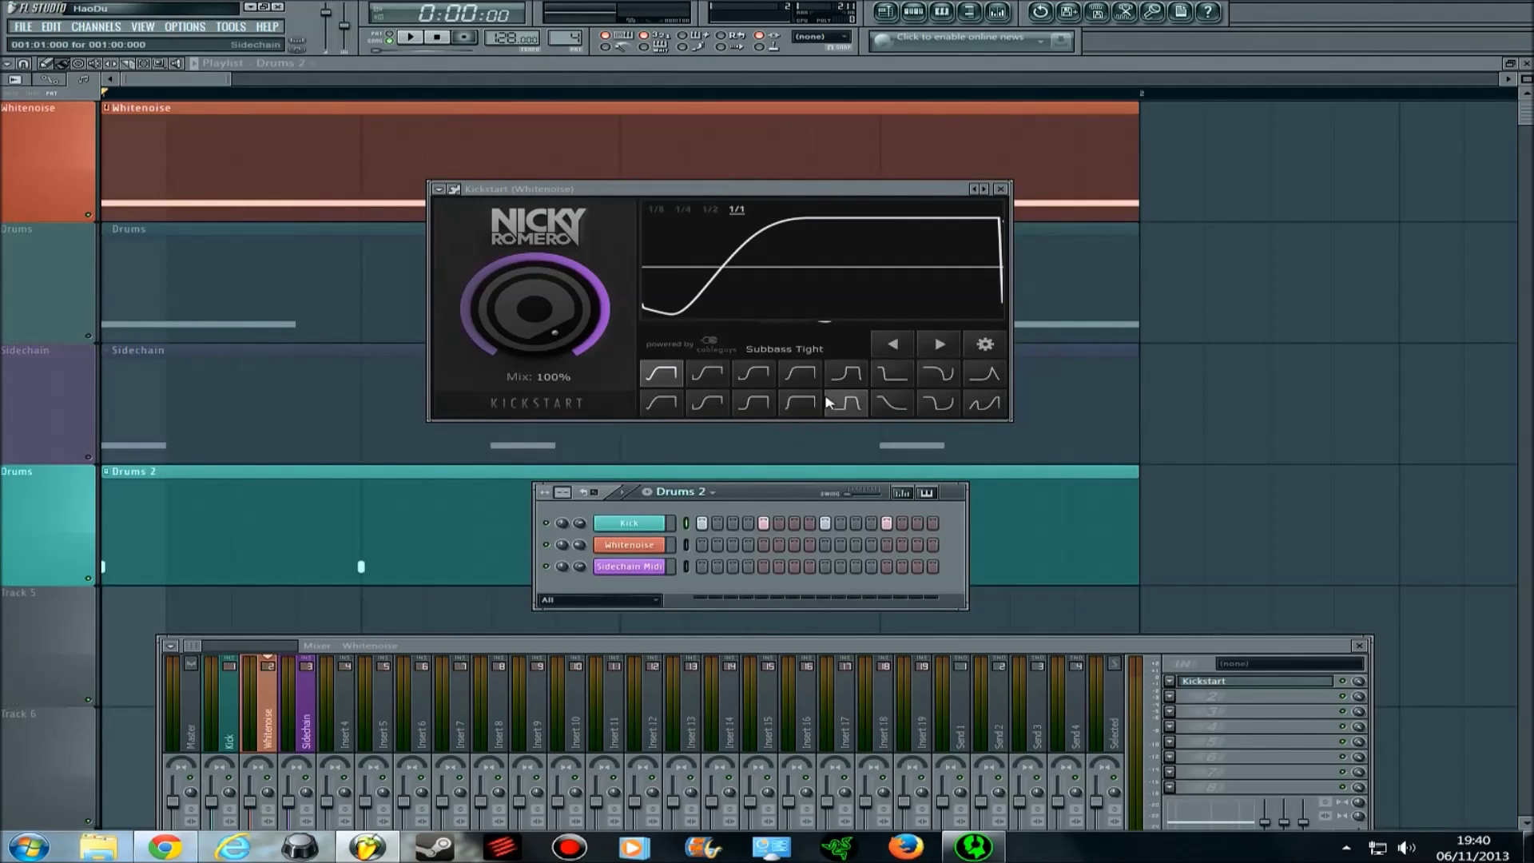
drag(758, 499, 749, 486)
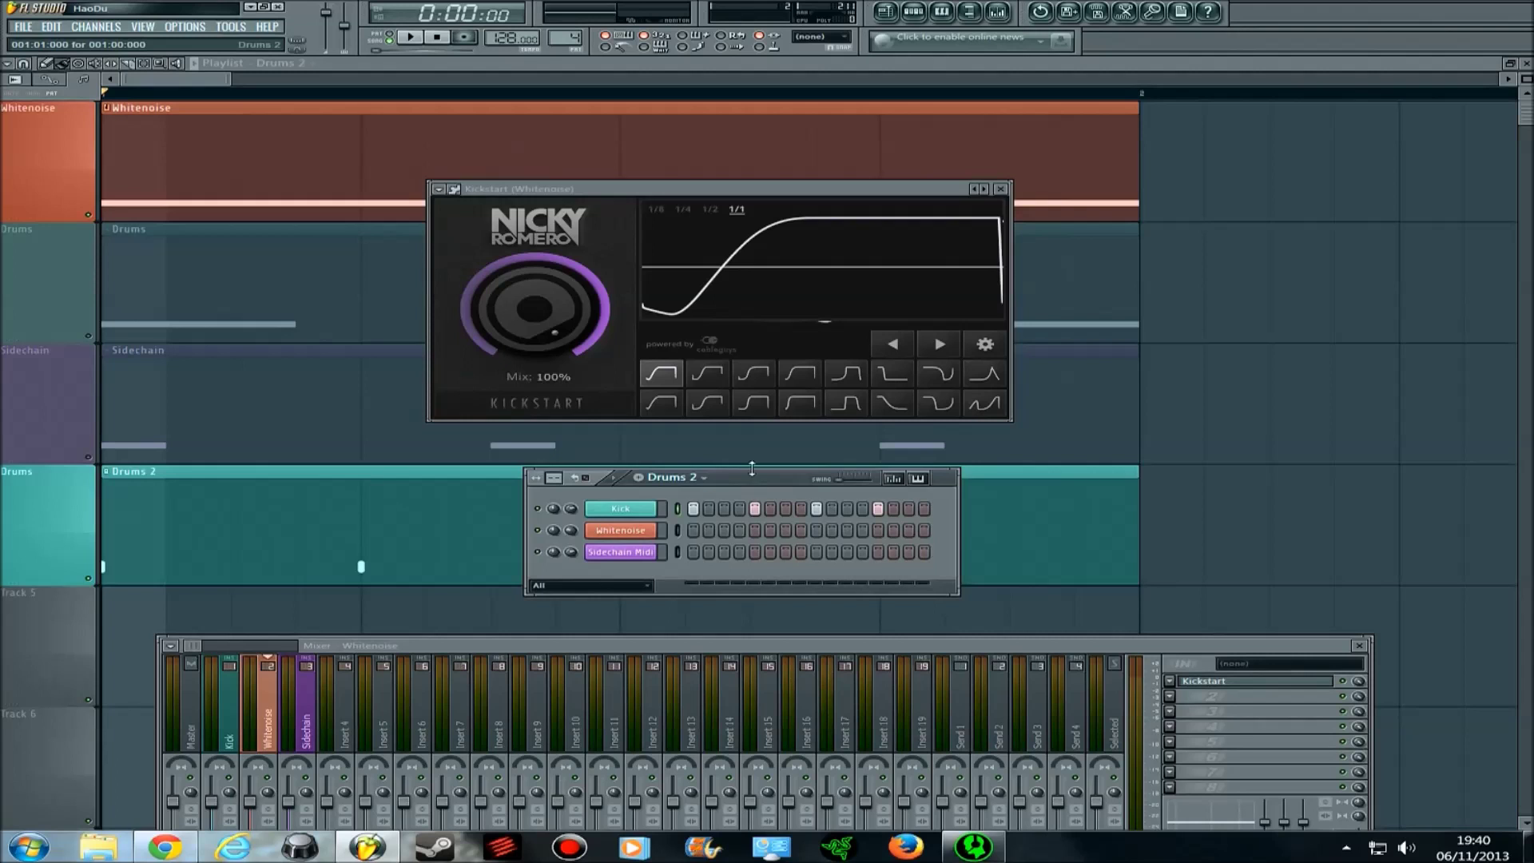
drag(747, 478, 733, 480)
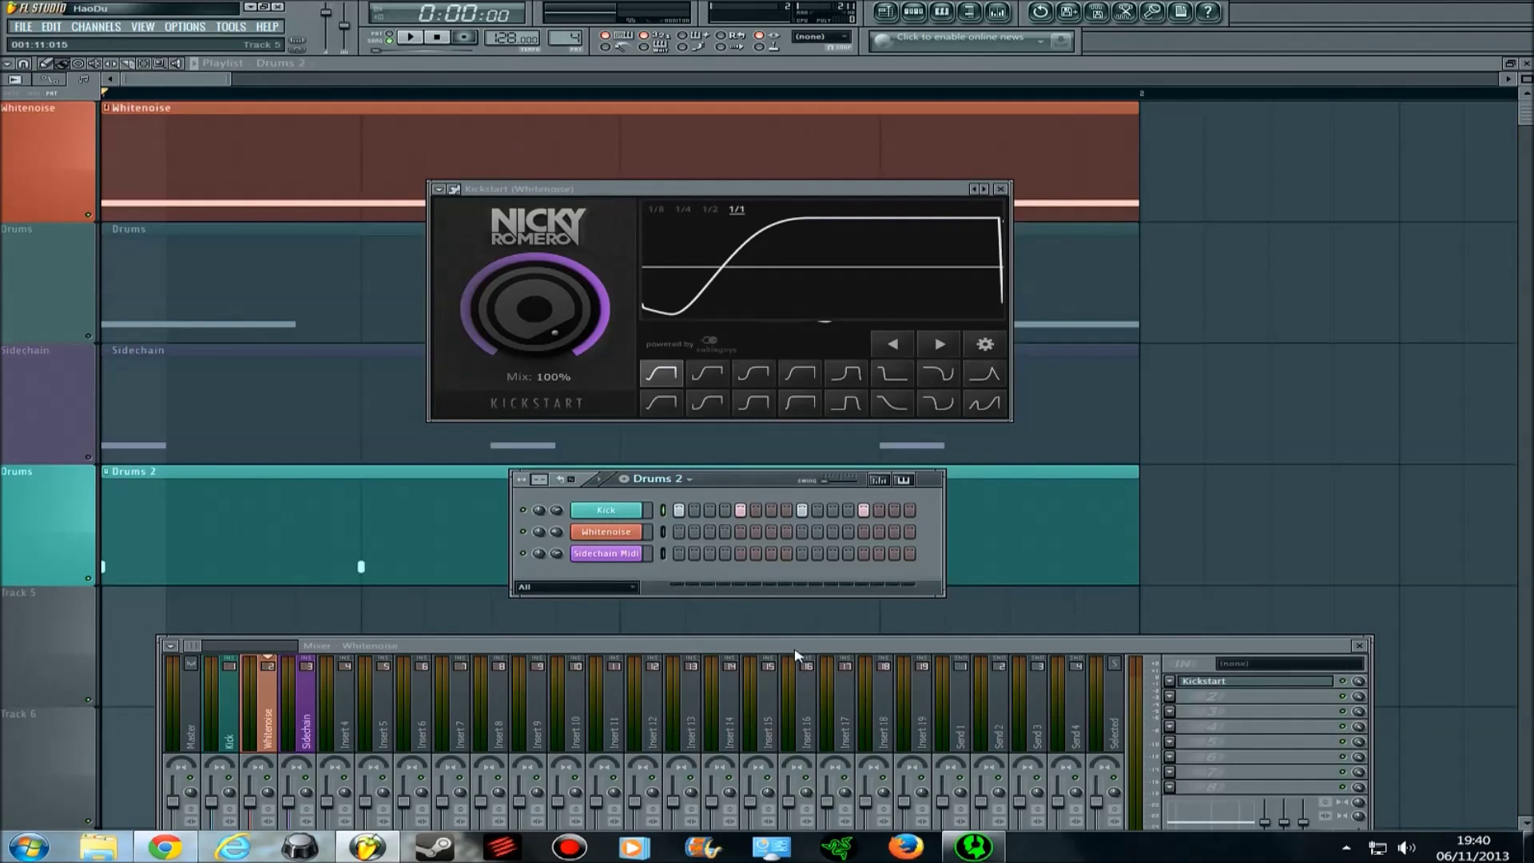
key(F6)
- Close the Kickstart plugin and the mixer
click(1000, 188)
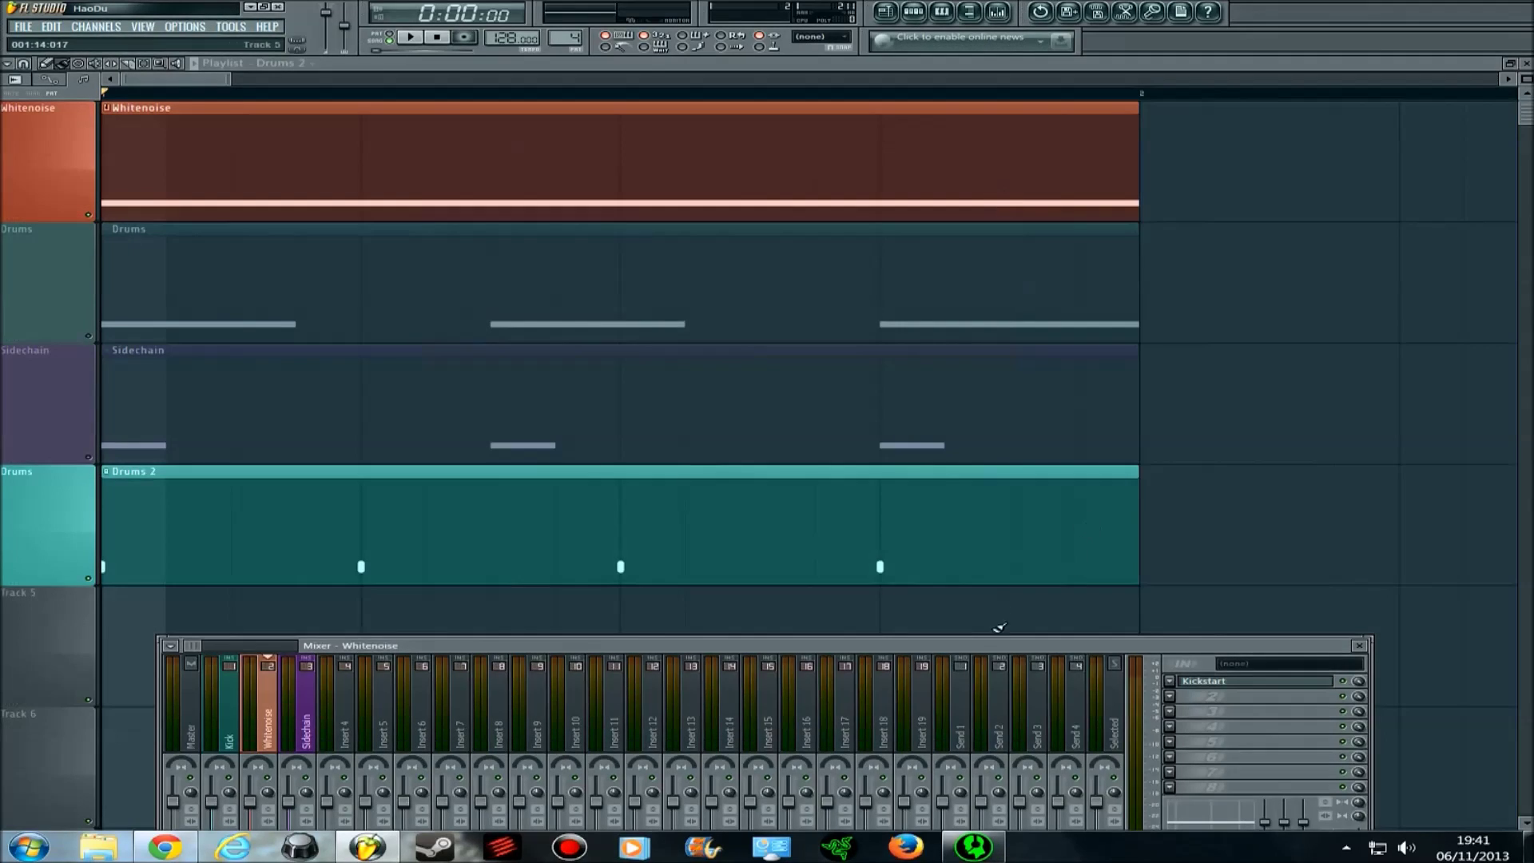
drag(984, 649, 992, 458)
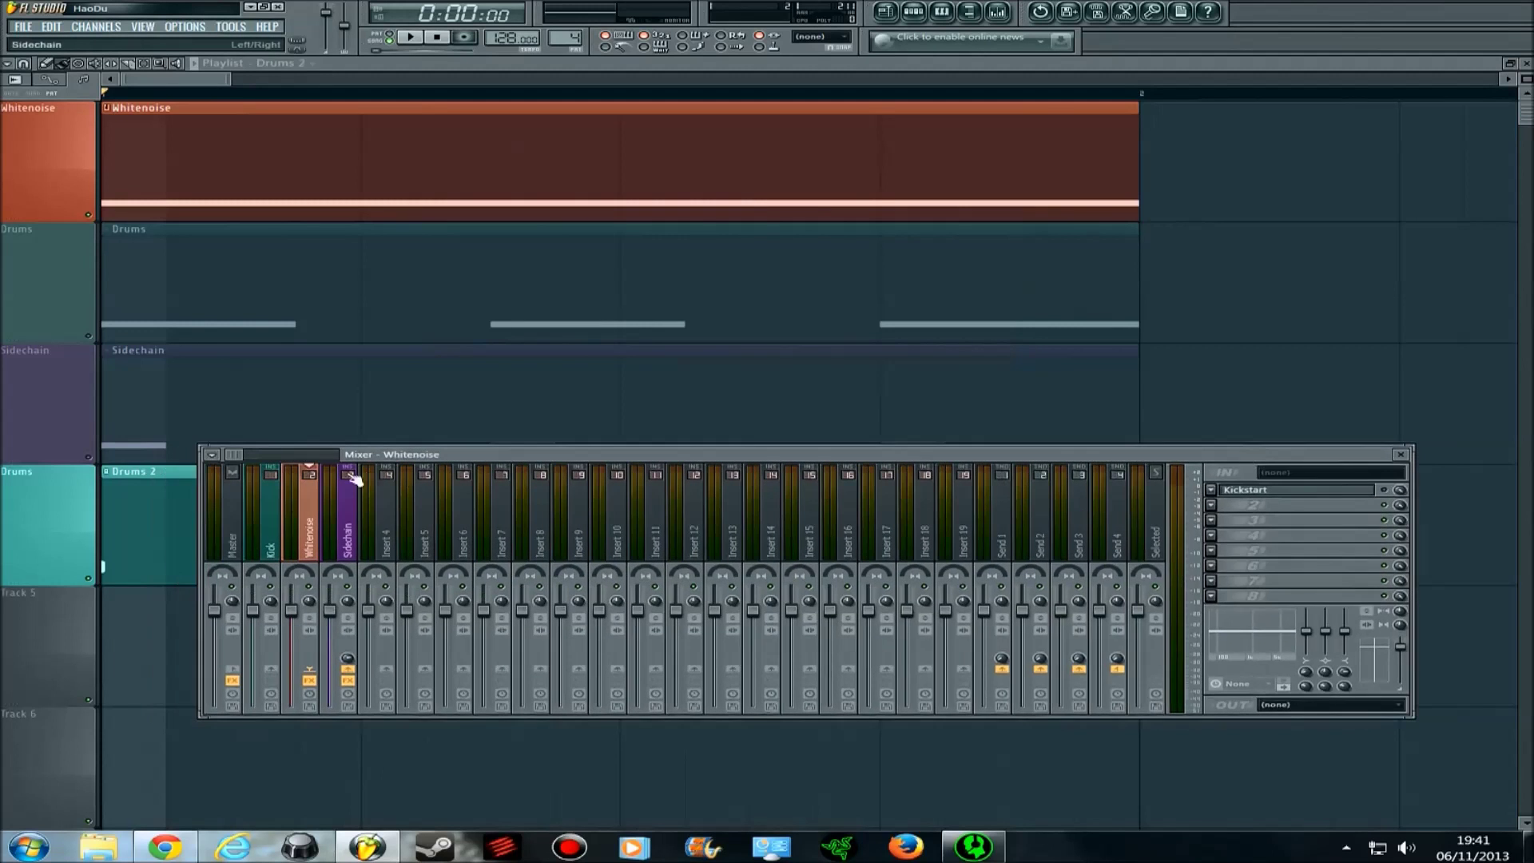
click(1403, 455)
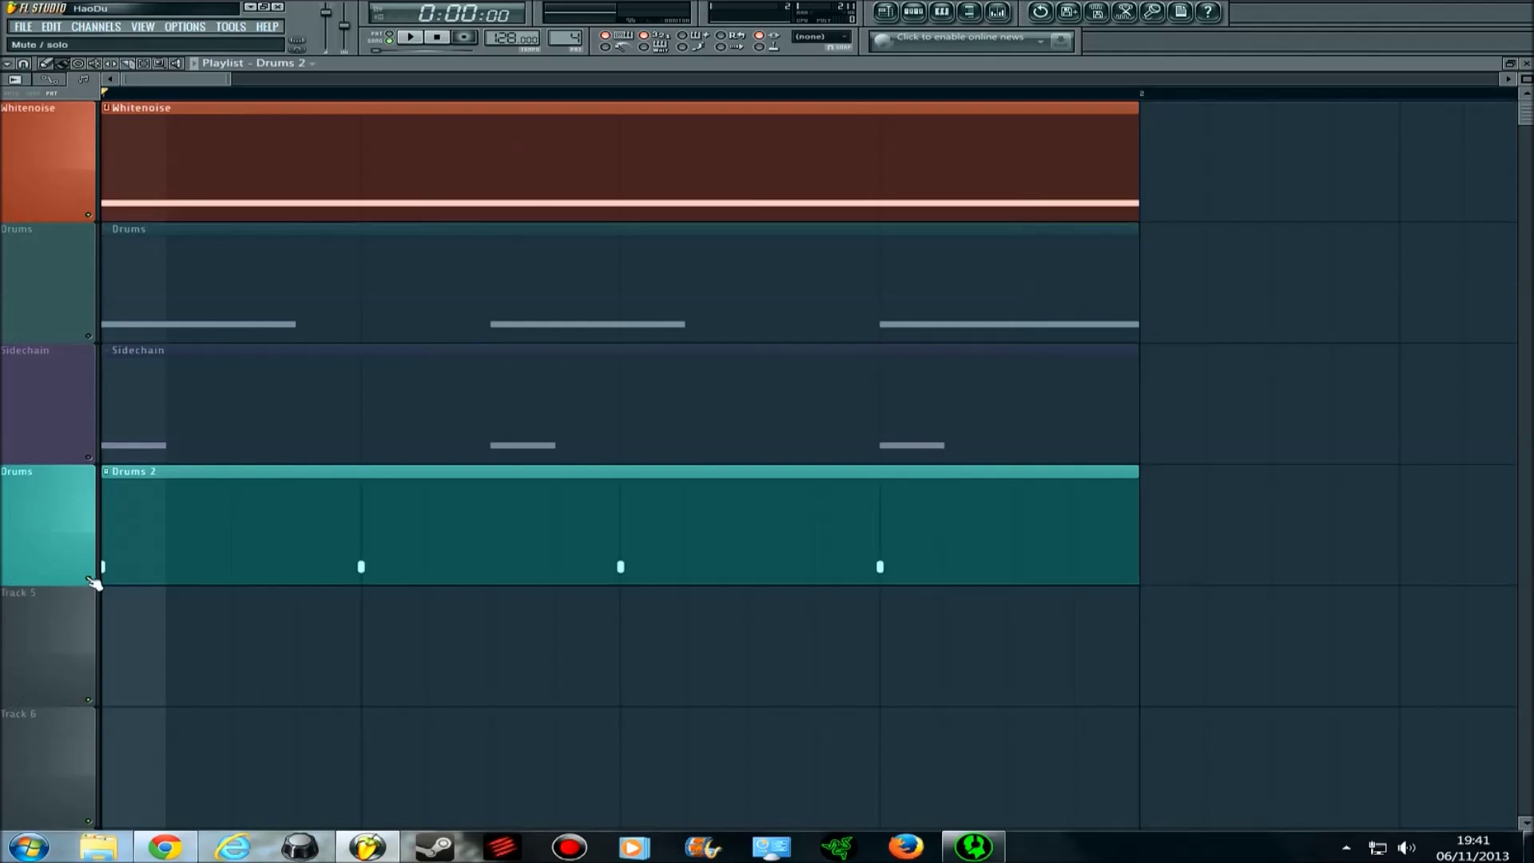
- Unmute the Drums and Sidechain playlist tracks and open the Drums 2 pattern
click(89, 336)
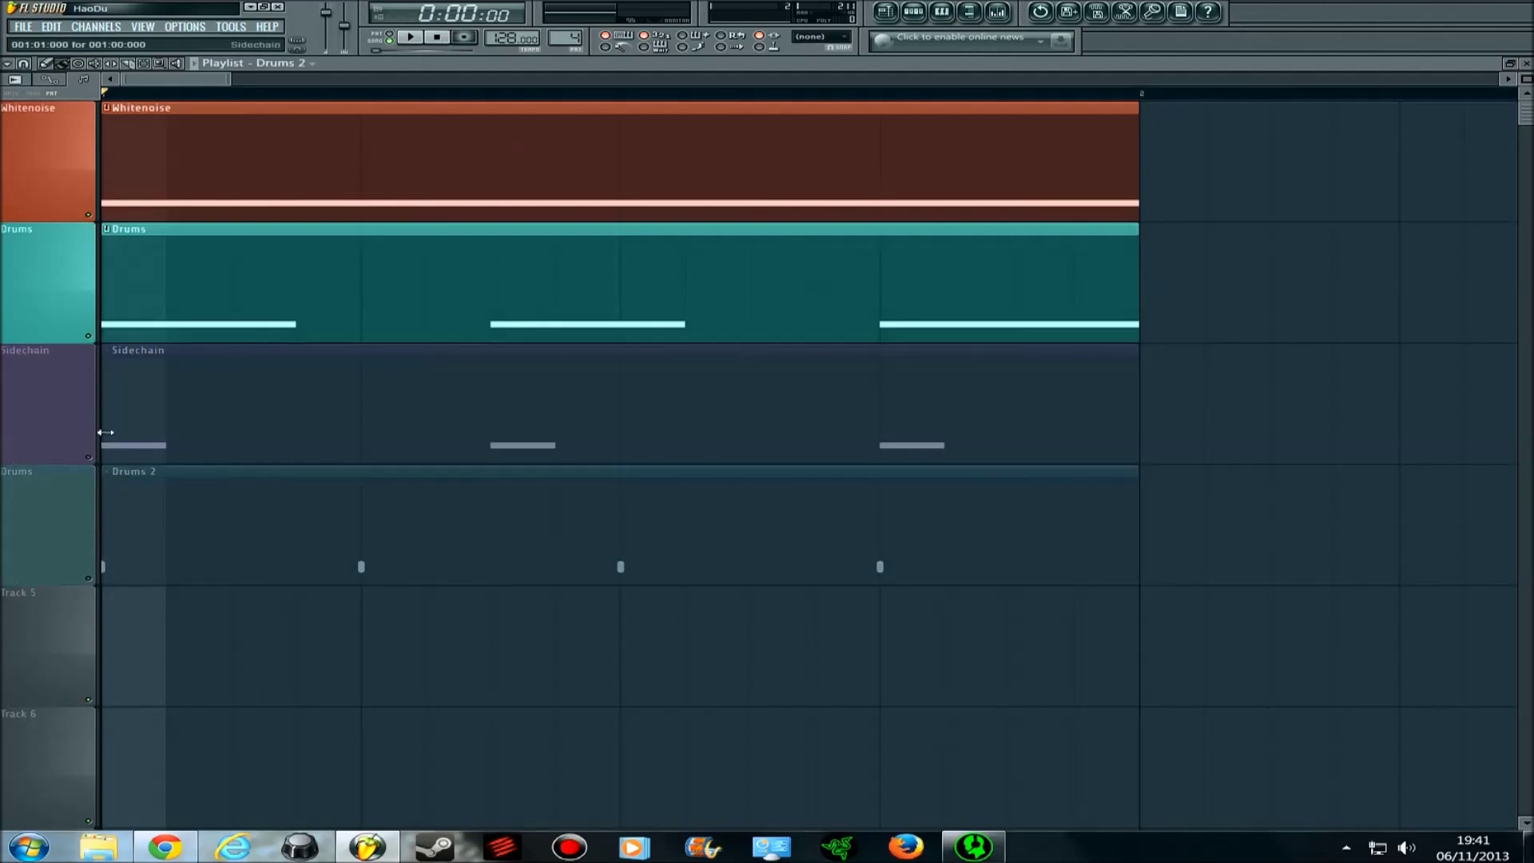
click(90, 458)
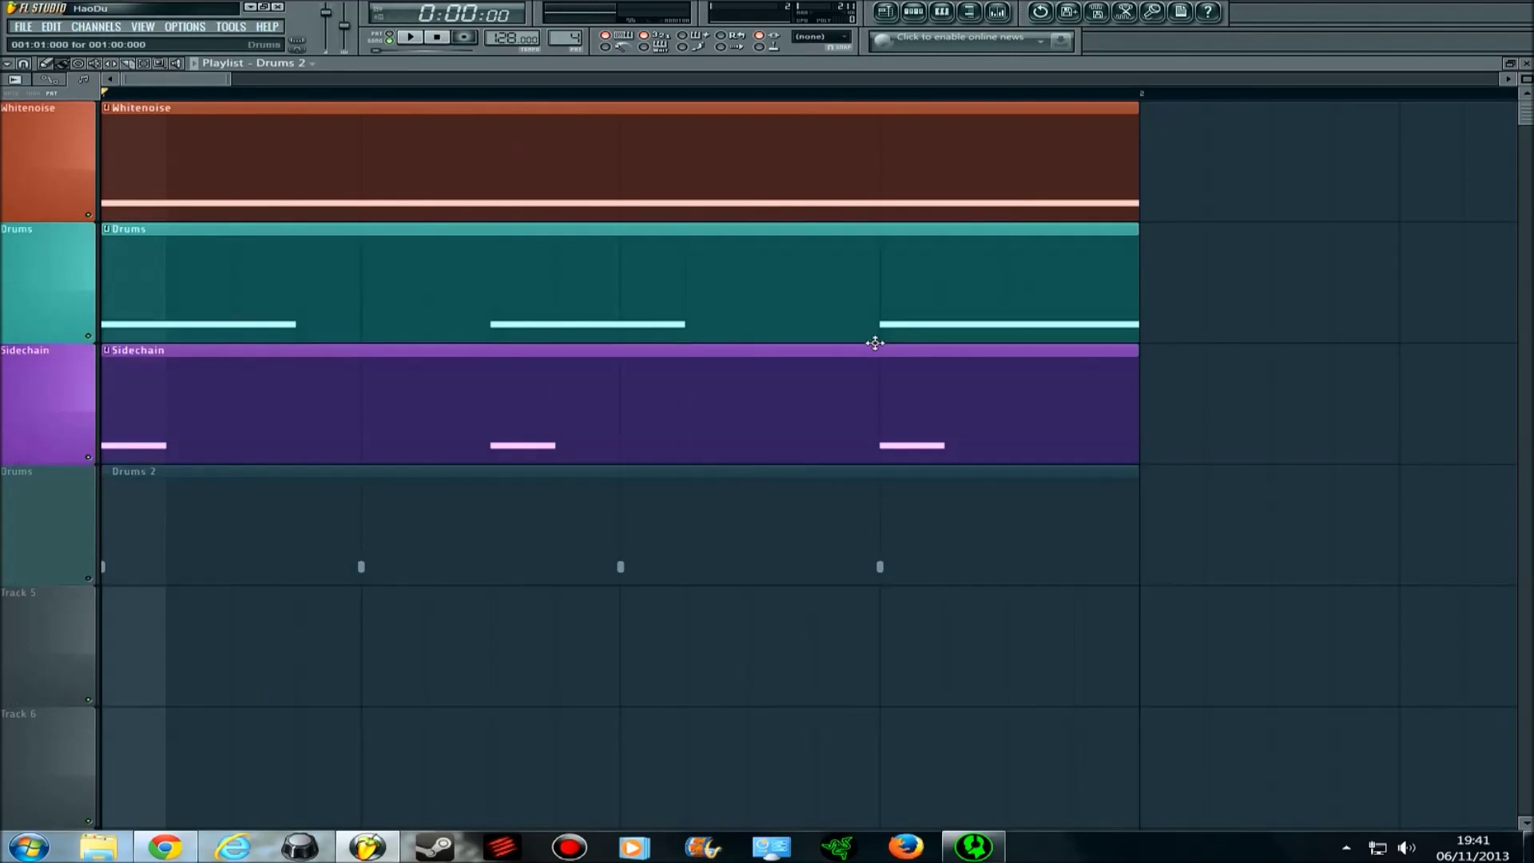
double_click(515, 500)
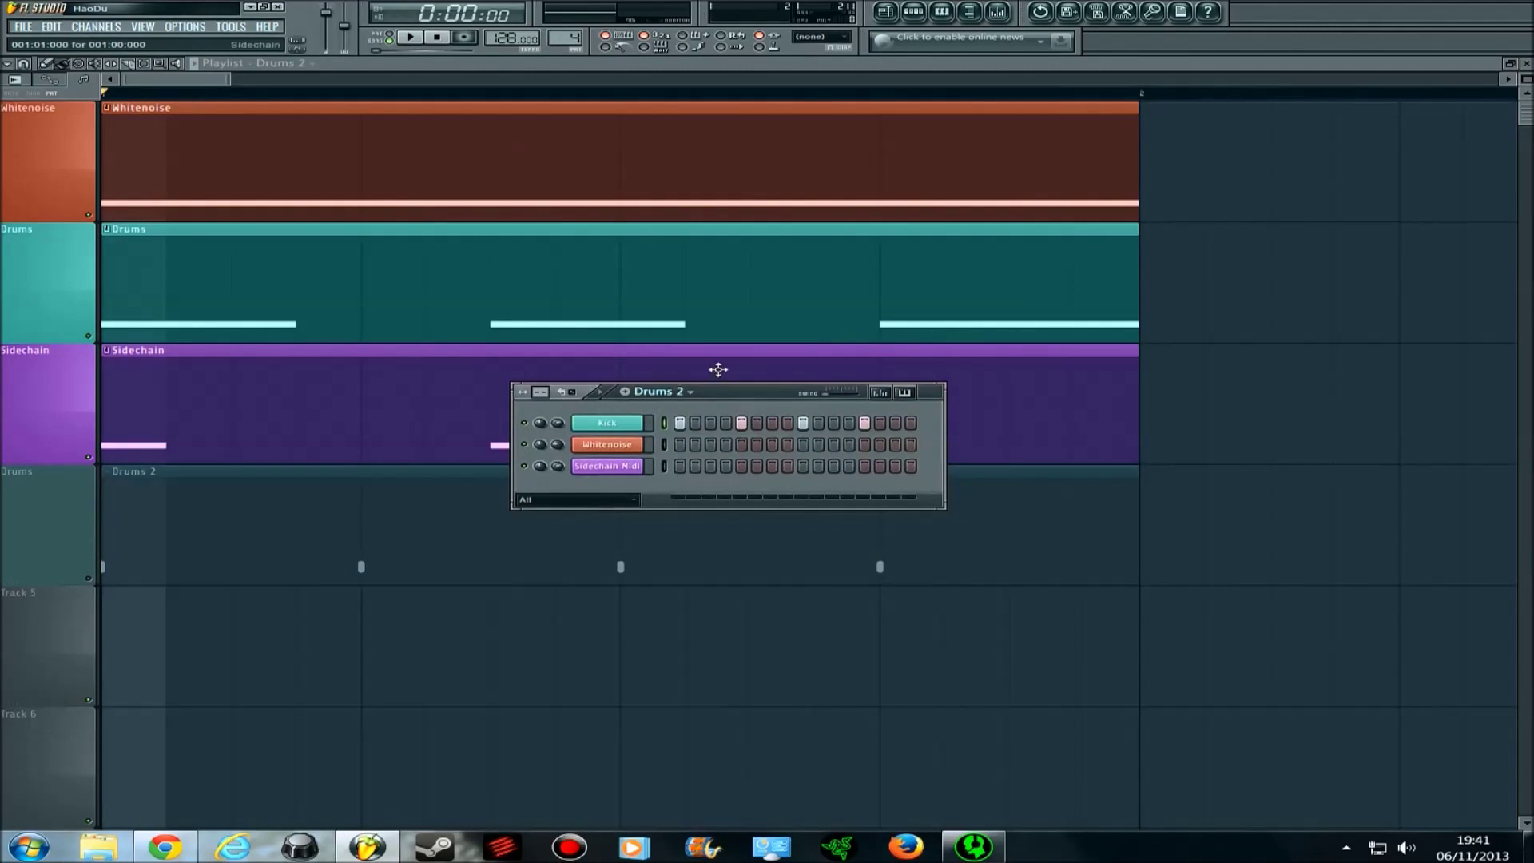
- Dismiss the add-channel list without adding anything and view the Sidechain Midi channel's MIDI Out settings
click(102, 29)
mouse_move(112, 41)
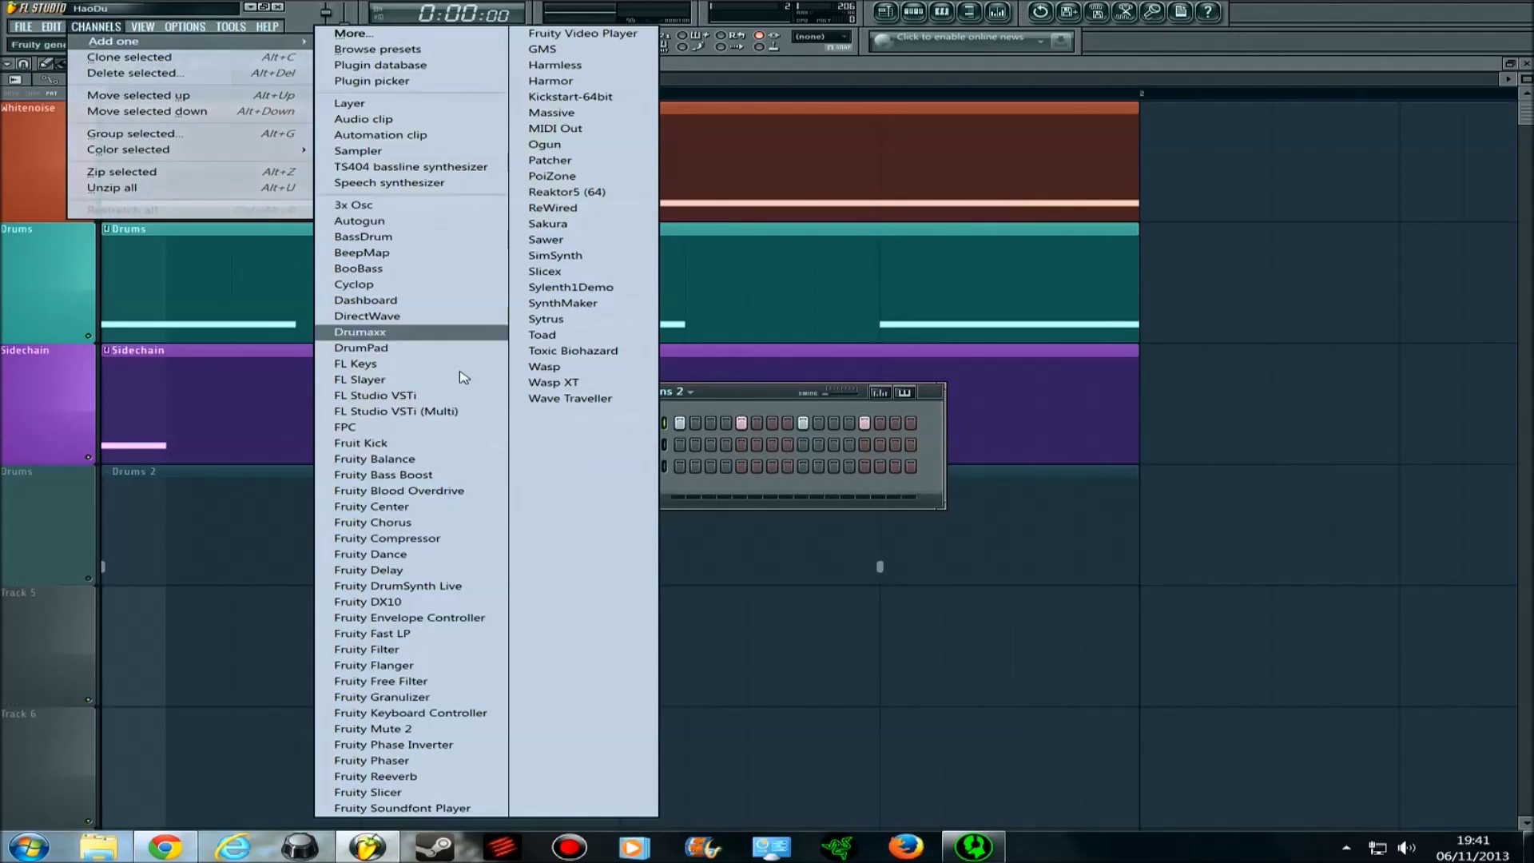
key(Escape)
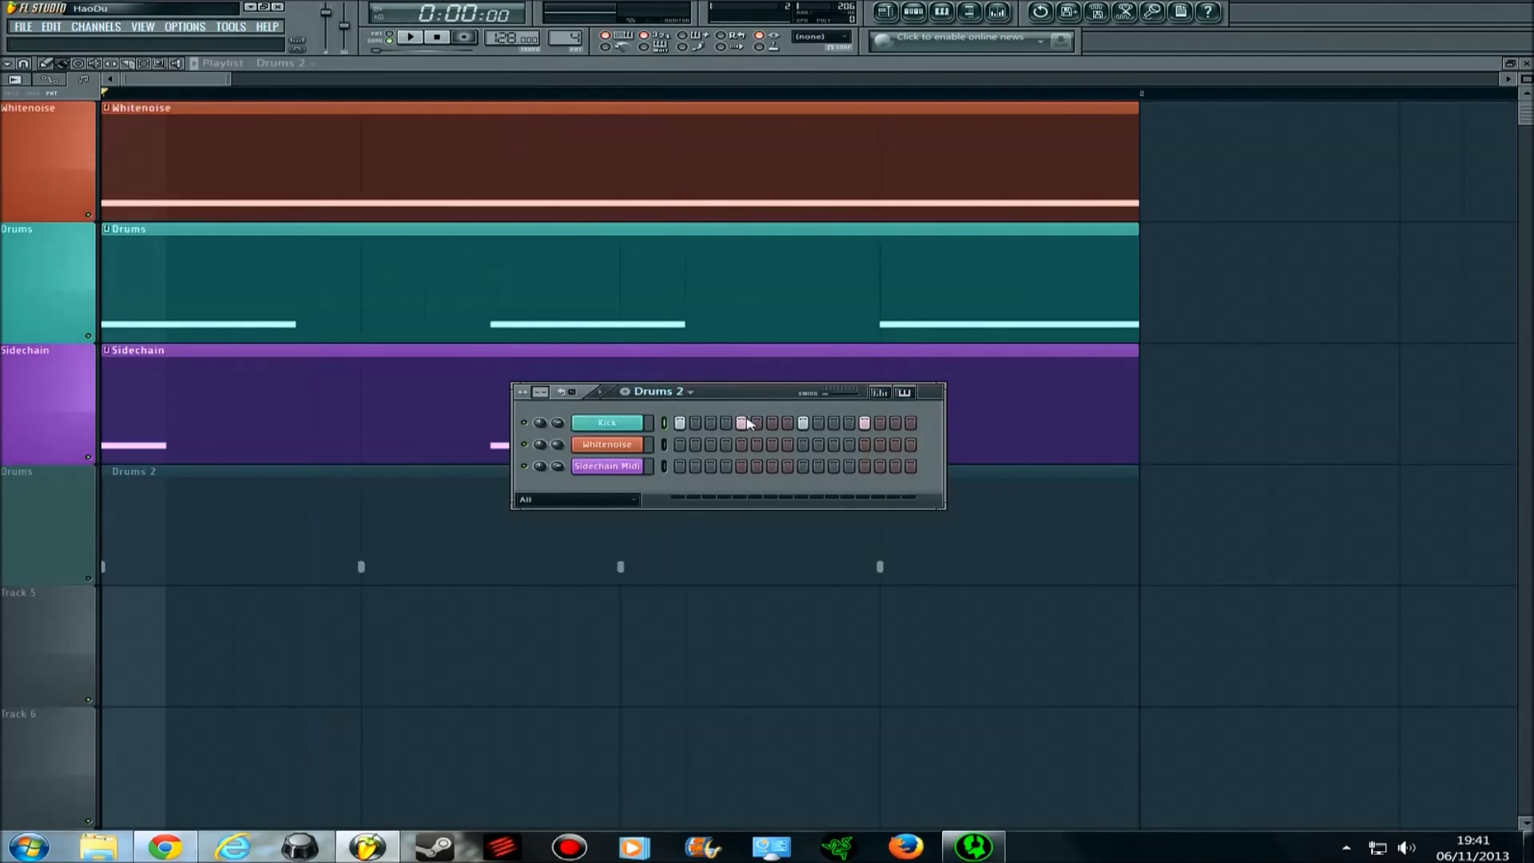
drag(733, 393, 630, 248)
click(539, 338)
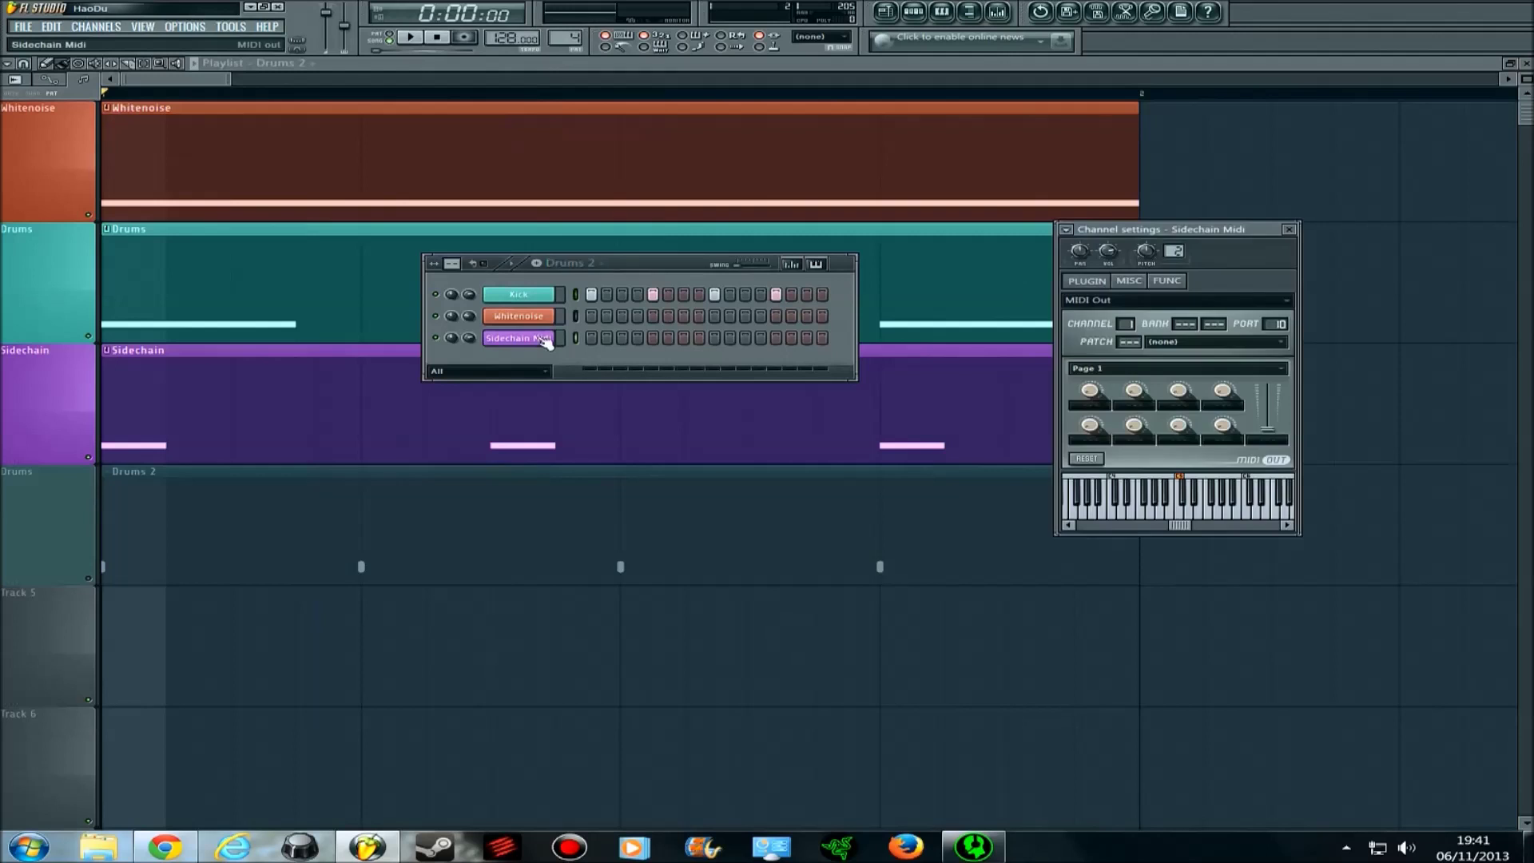
drag(1188, 233, 1013, 190)
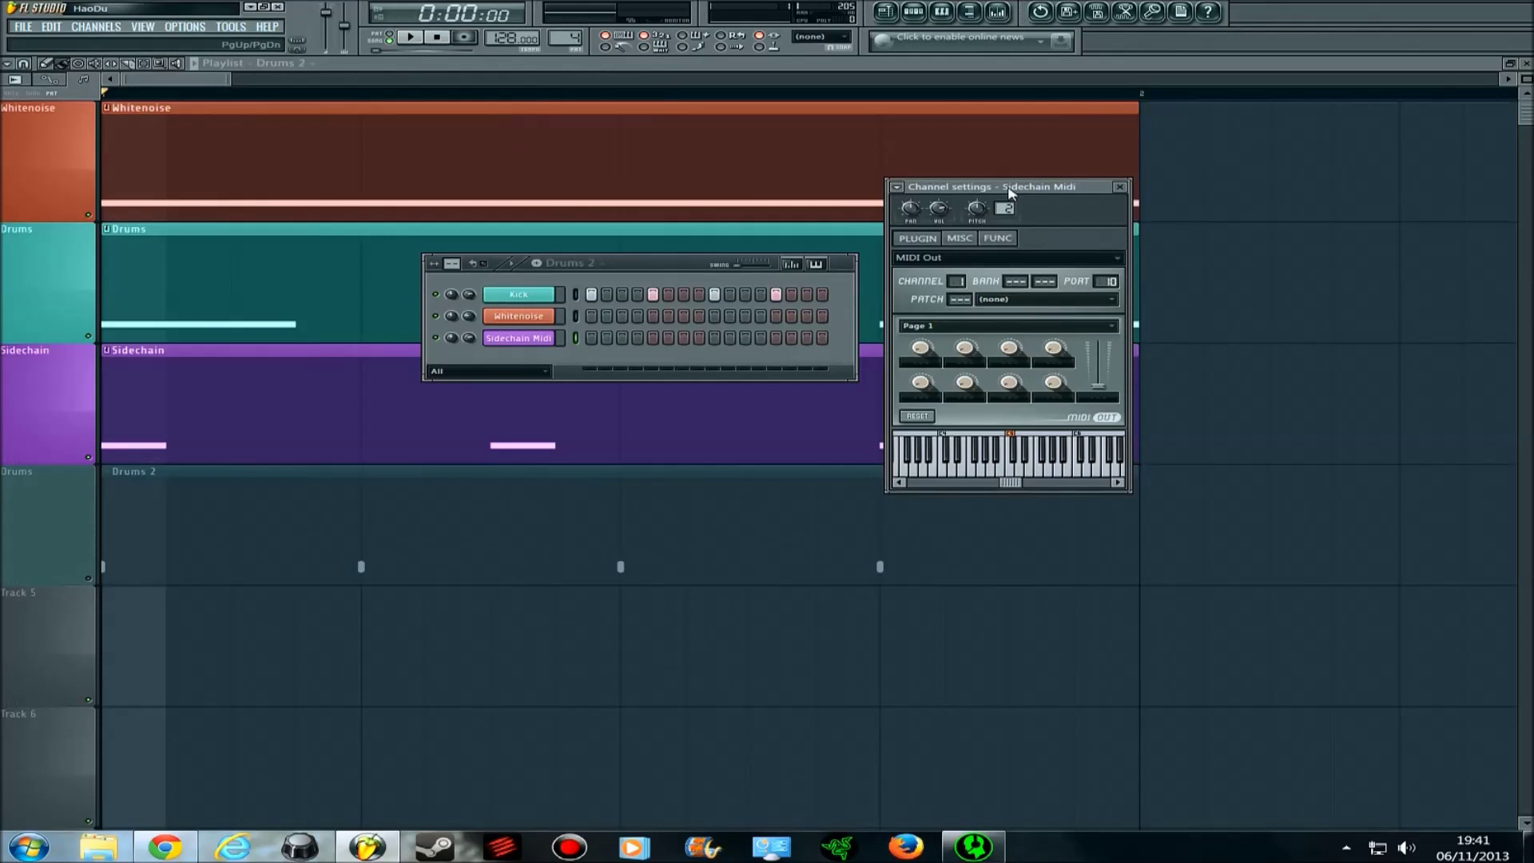
drag(1009, 192, 1016, 174)
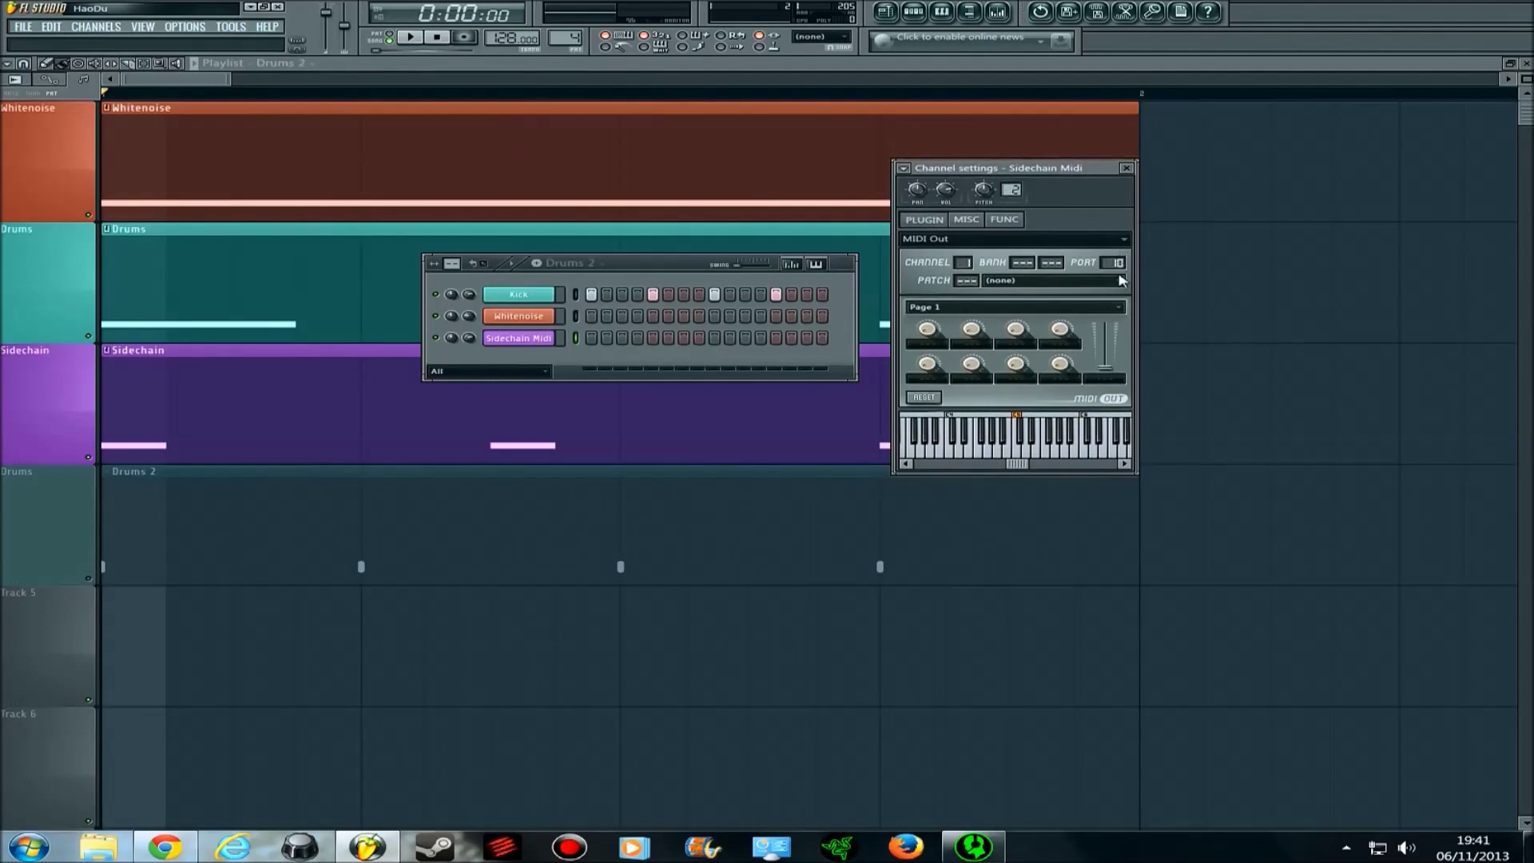
- Make Sidechain the current pattern, view its three C5 notes in the piano roll, and return to the playlist
click(799, 400)
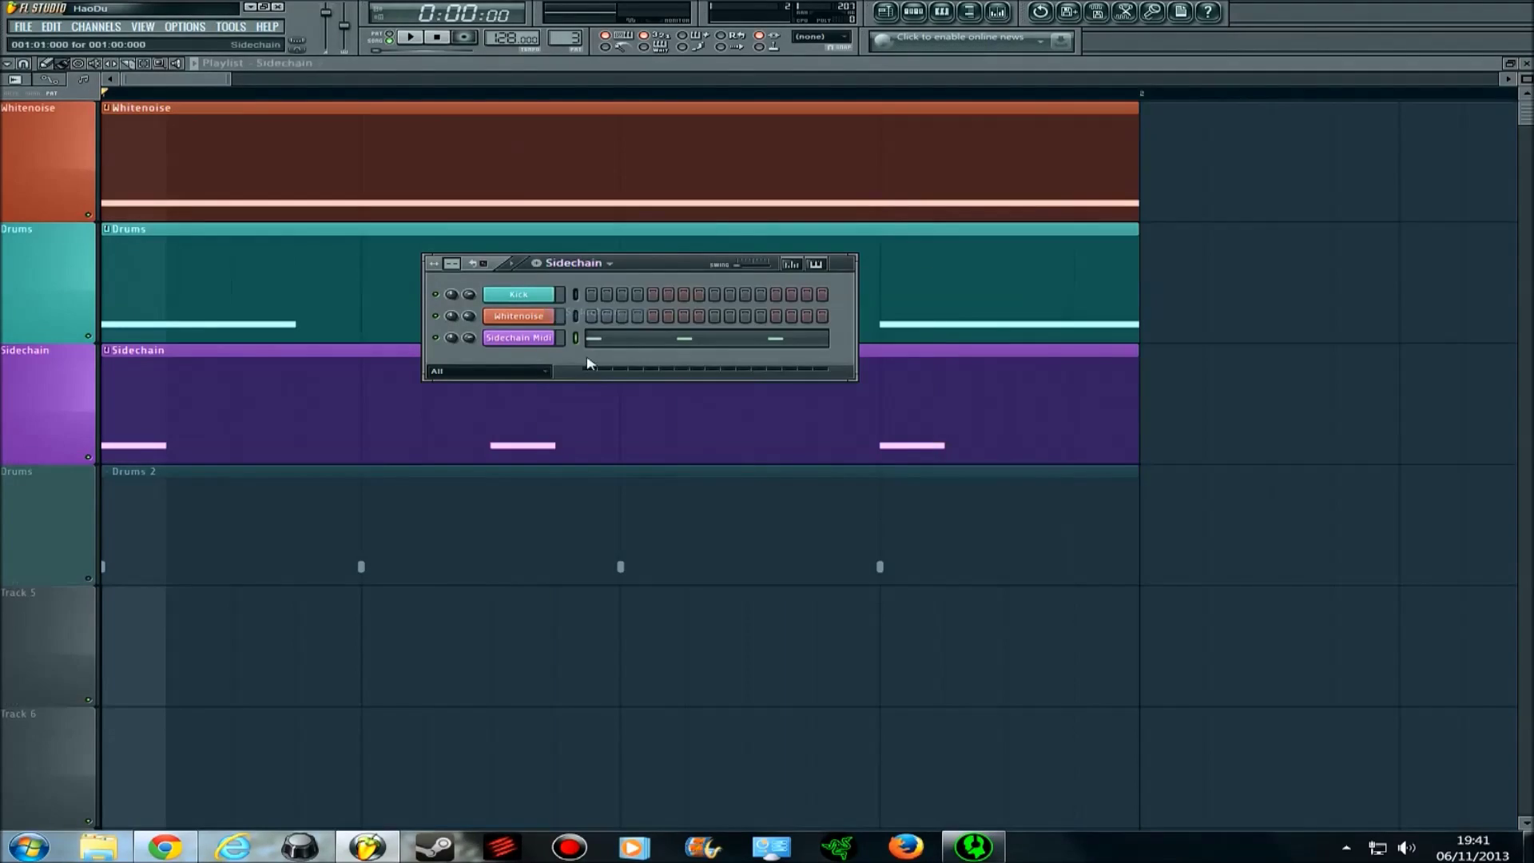
click(644, 349)
scroll(225, 380, down, 5)
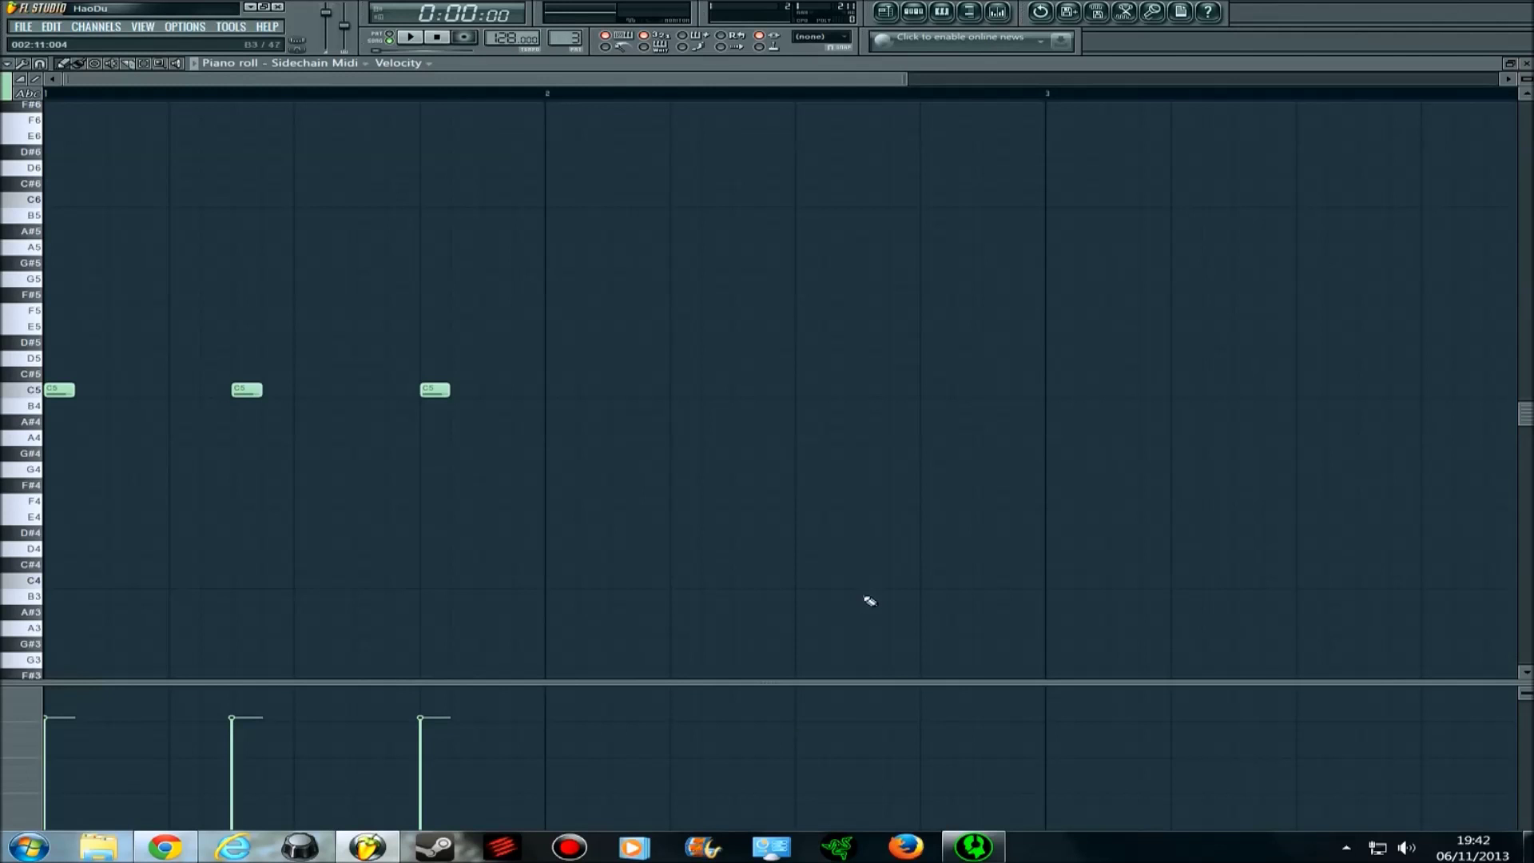
key(F6)
key(F5)
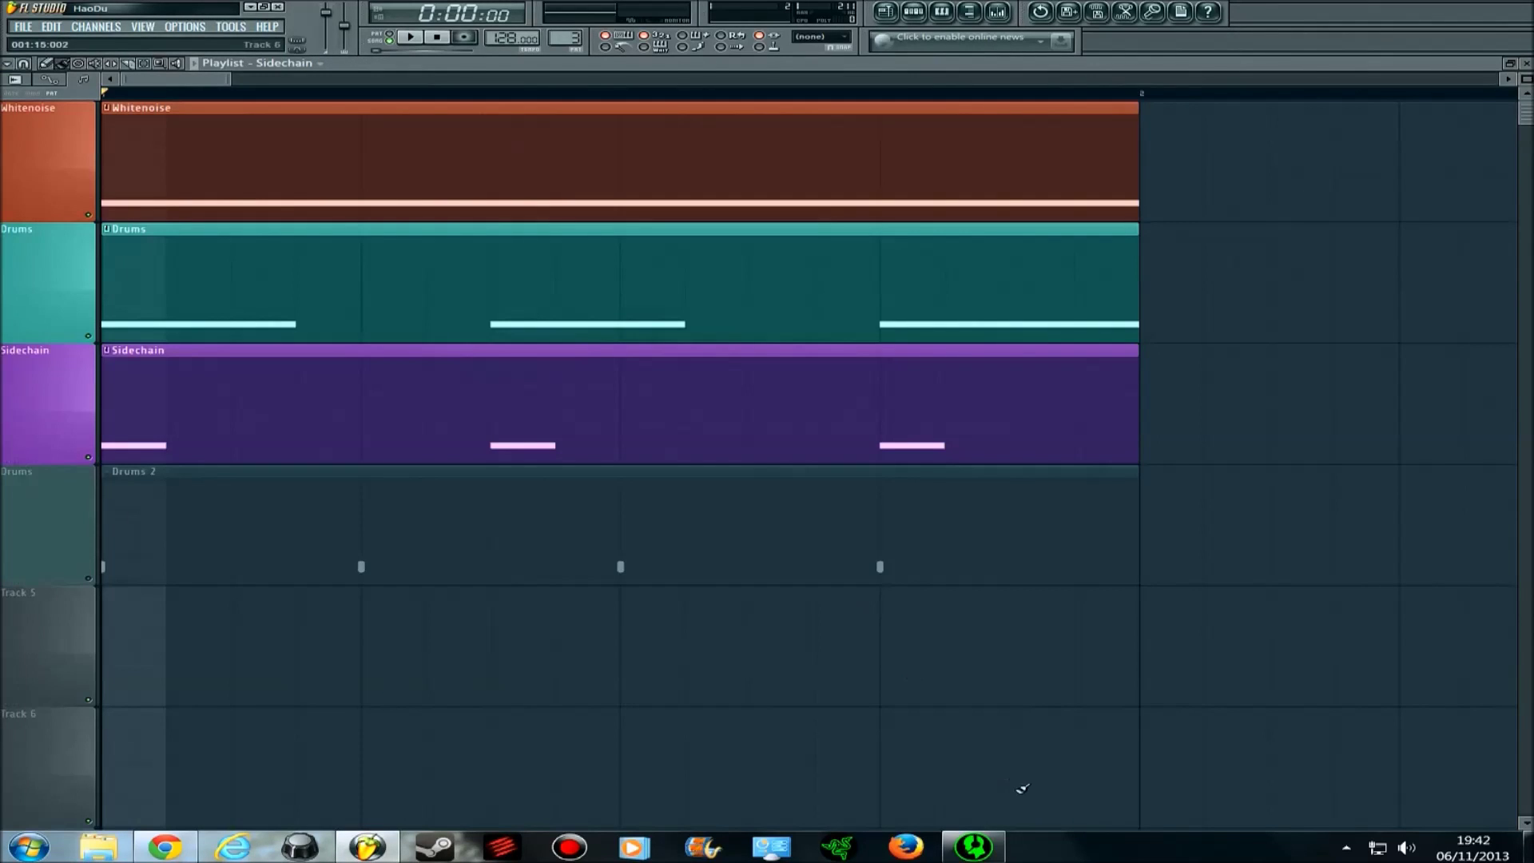
- Show the mixer and view the Kickstart effect on the Sidechain insert
key(F9)
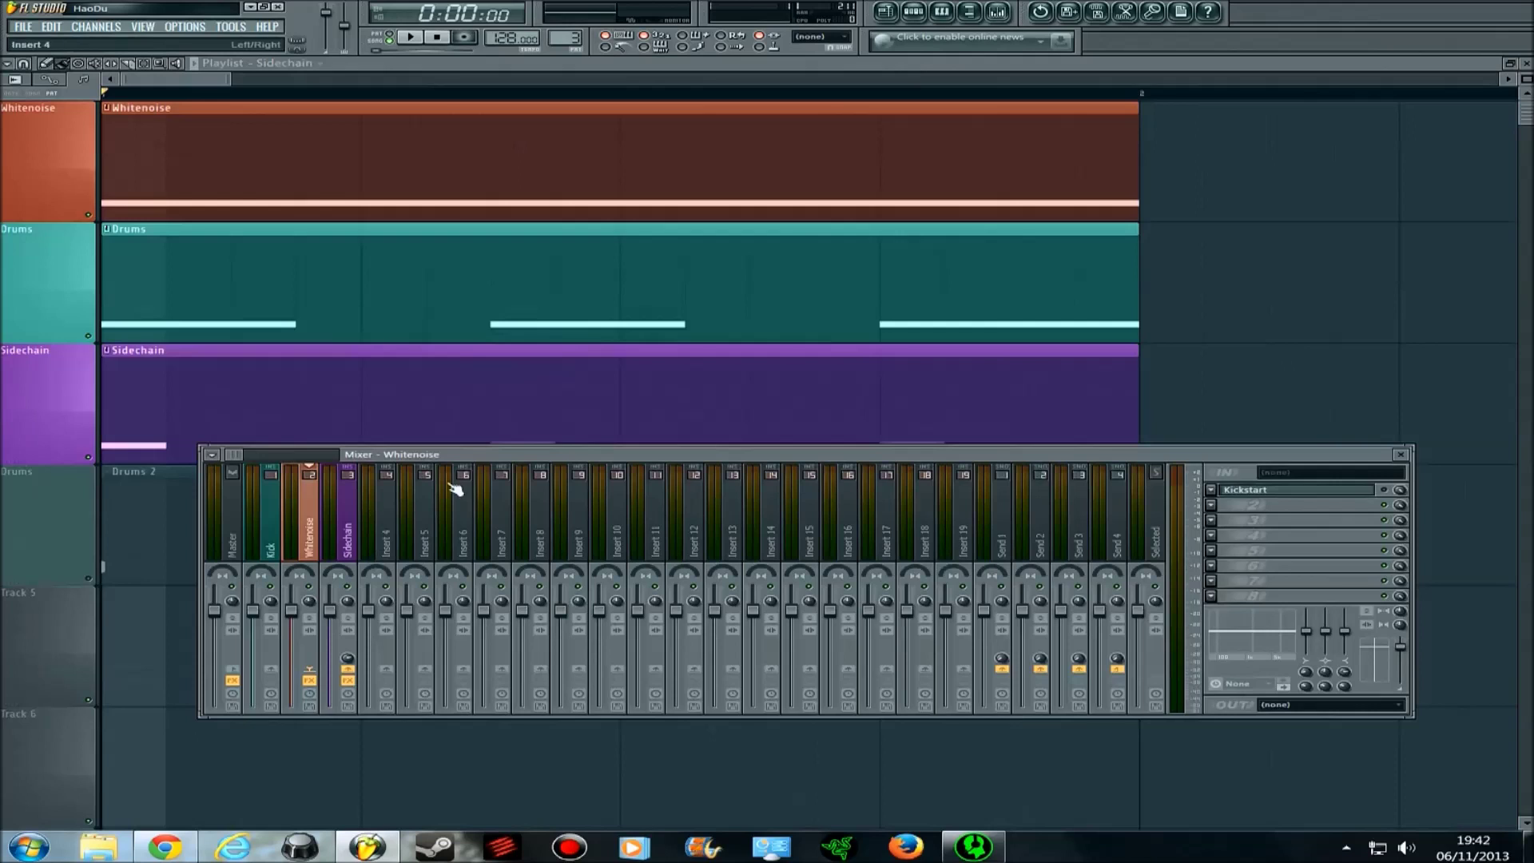
drag(518, 461, 585, 405)
click(416, 468)
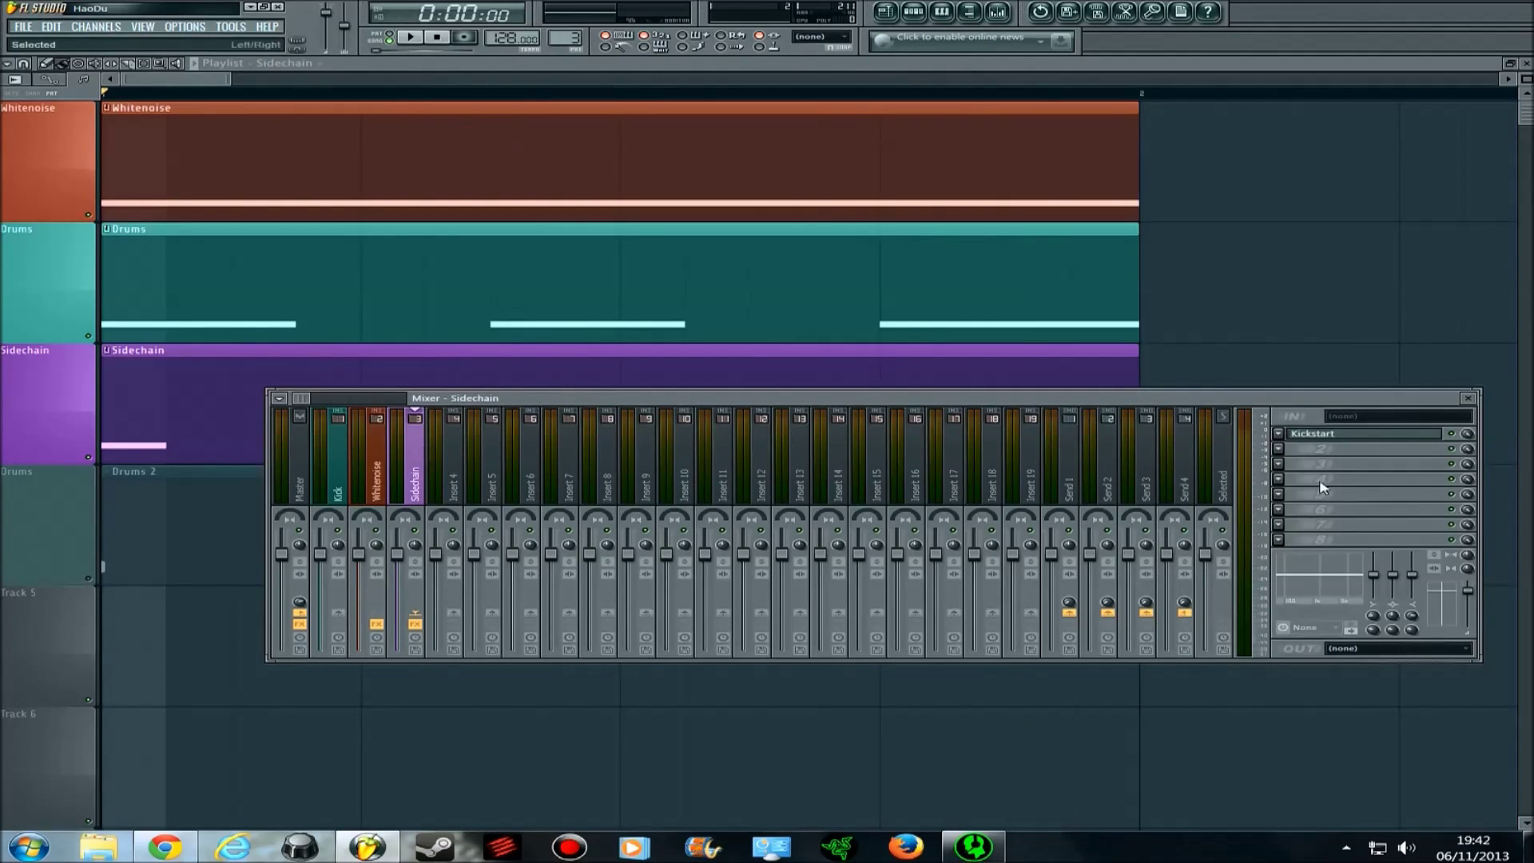
click(1352, 436)
drag(651, 496, 813, 380)
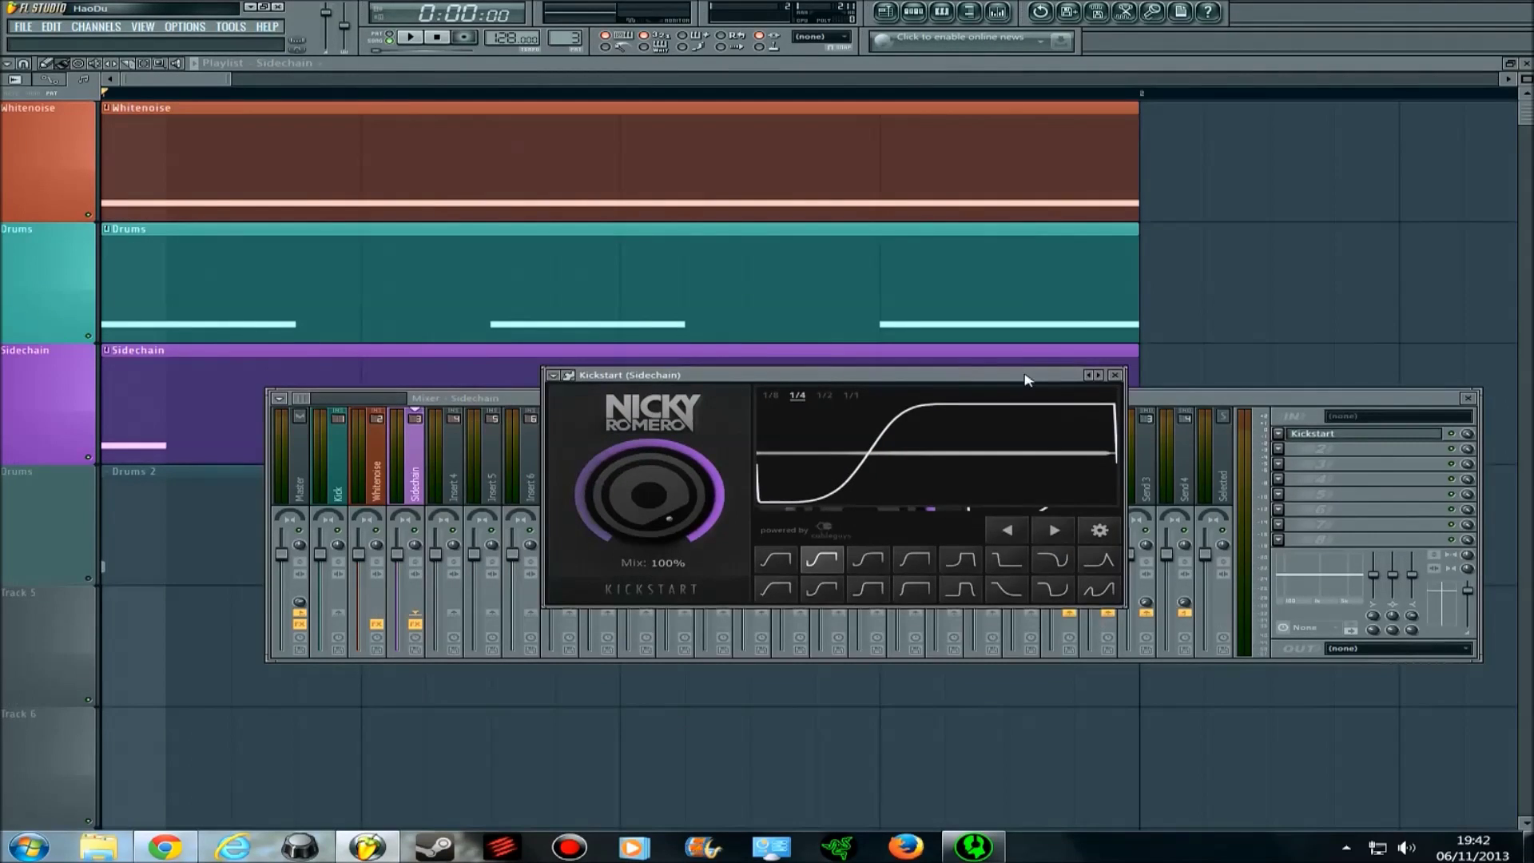
click(1115, 376)
- With the channel rack up, compare the Whitenoise, Sidechain and Master inserts' routing
key(F6)
click(381, 444)
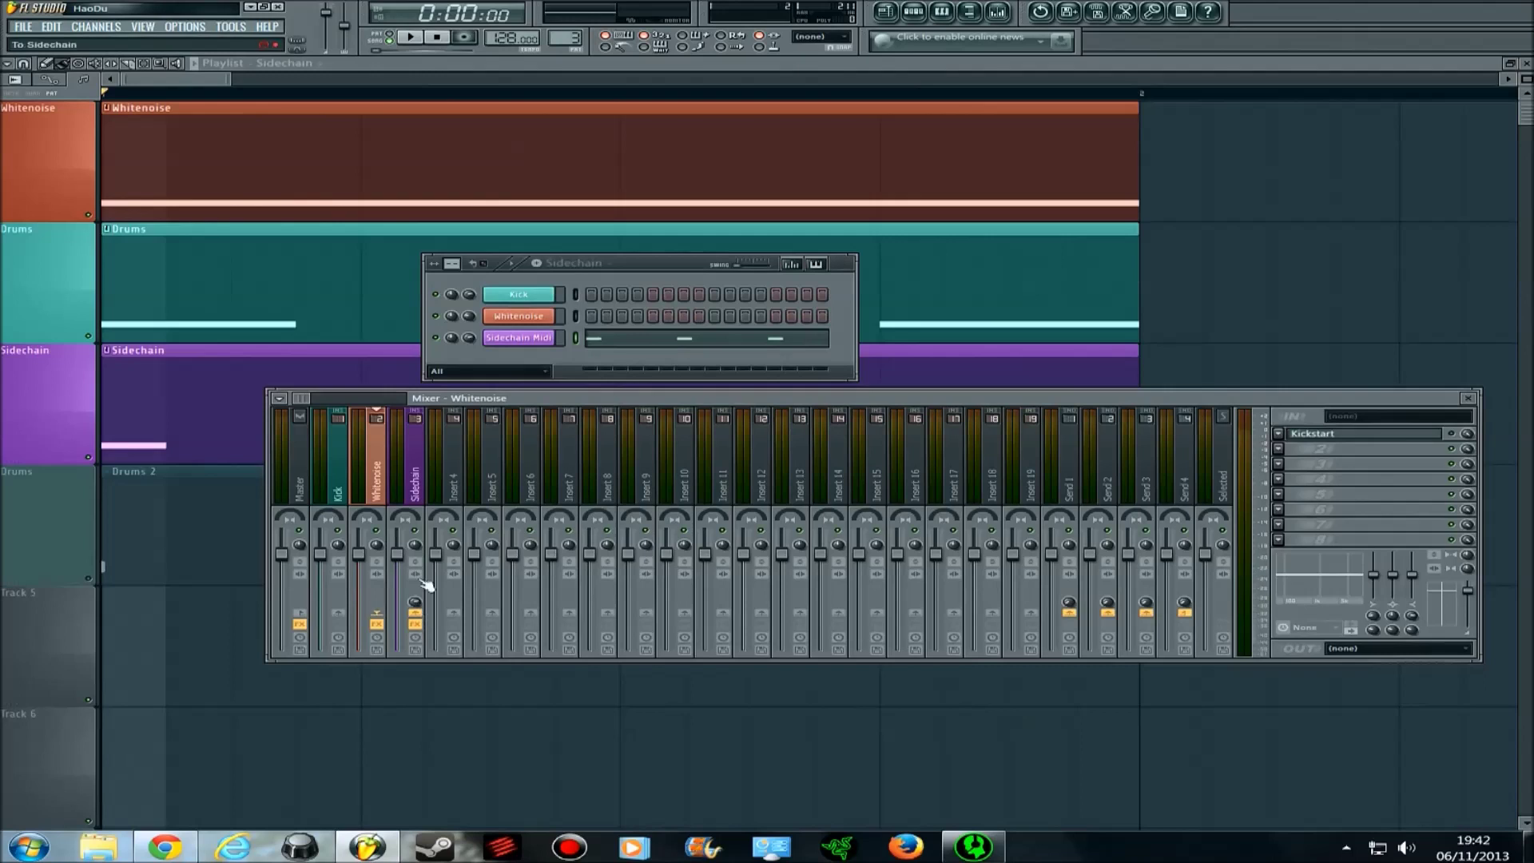
click(414, 467)
click(381, 454)
click(426, 453)
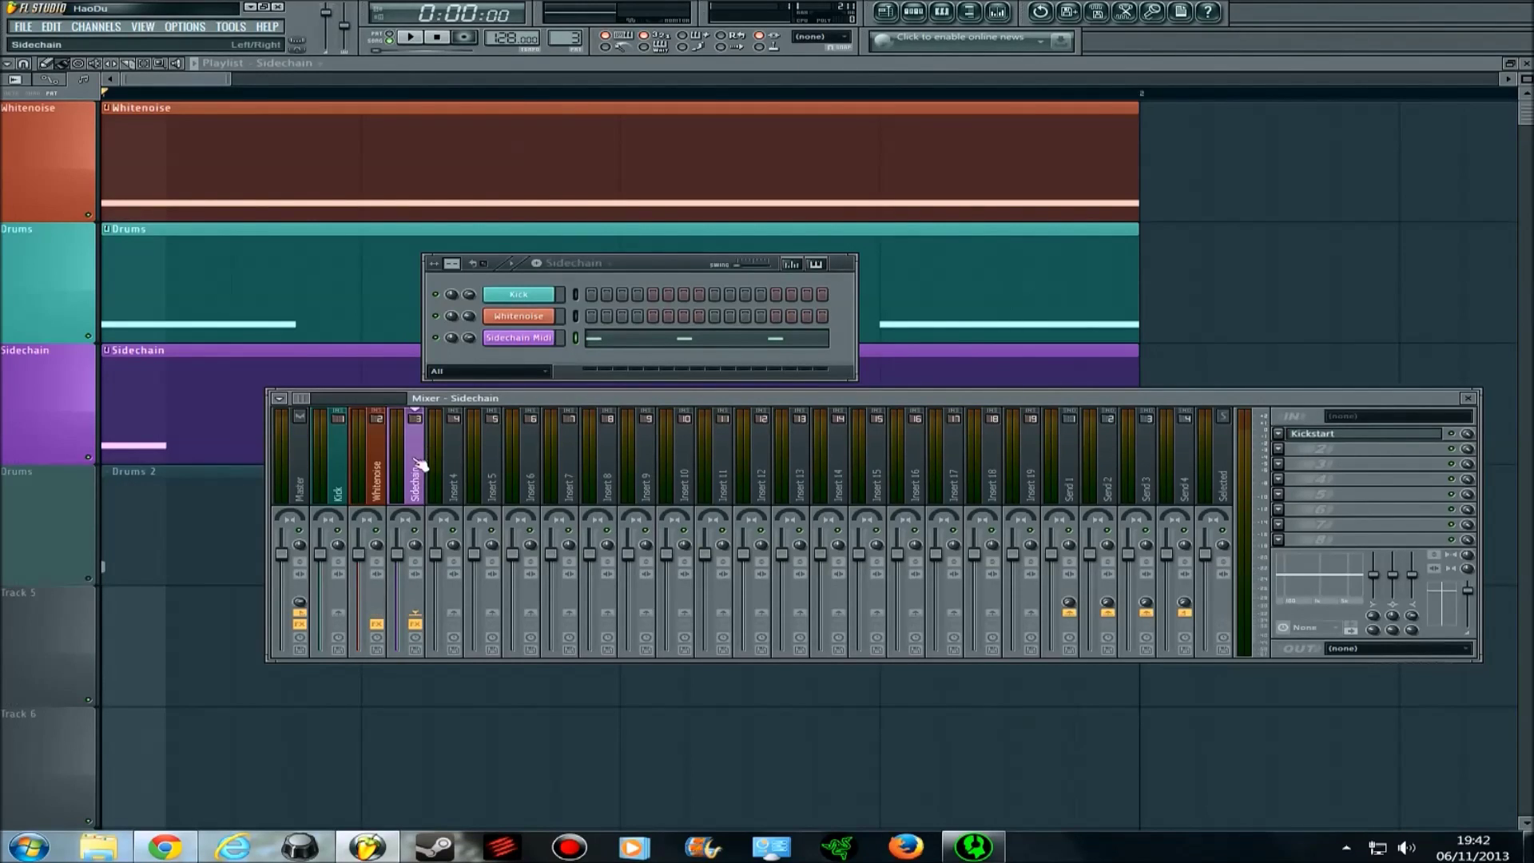
click(303, 455)
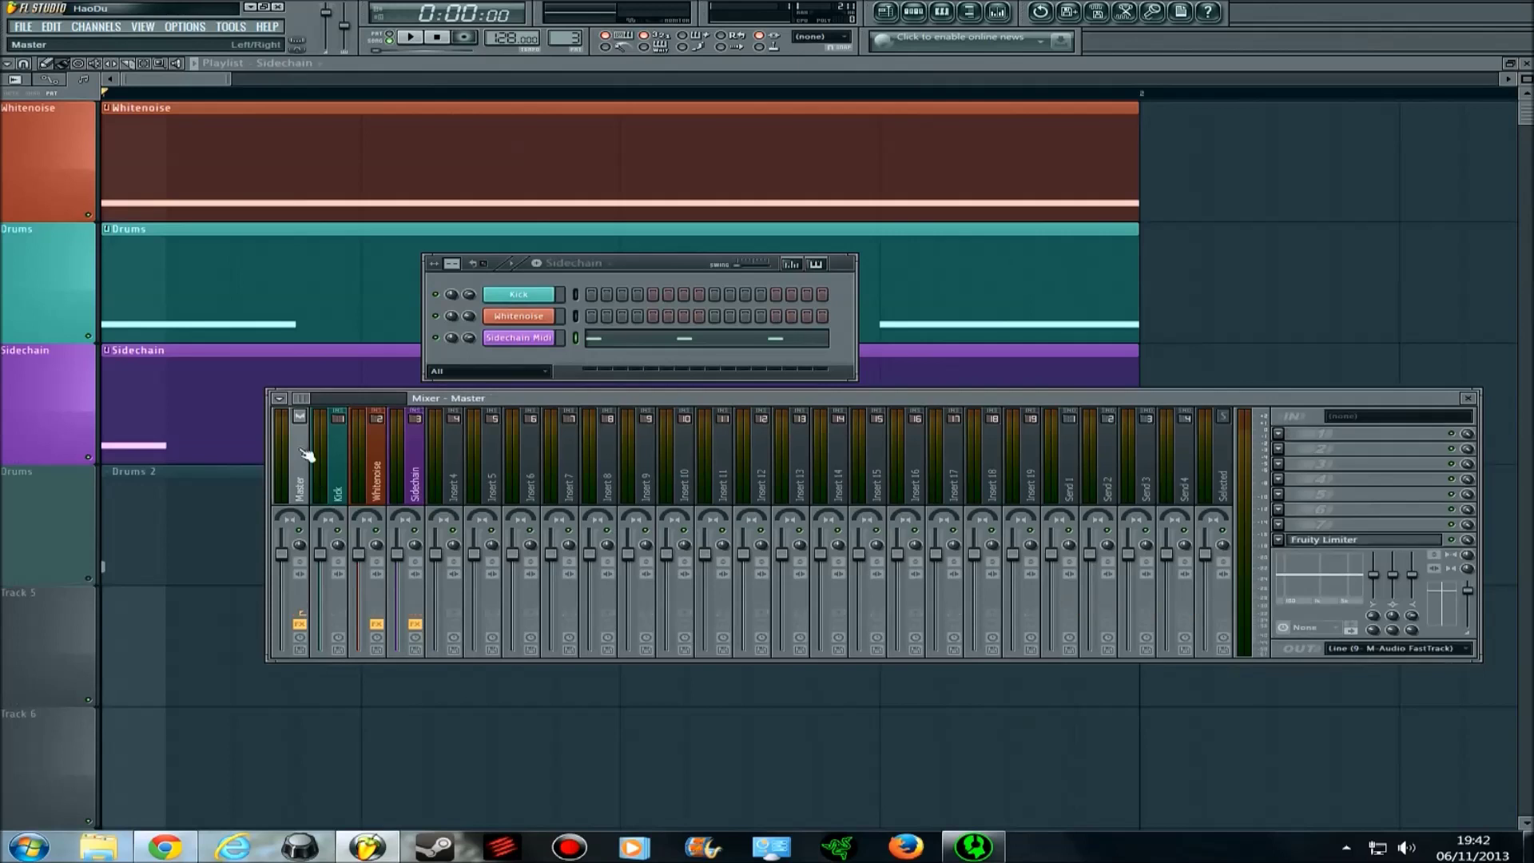
click(421, 451)
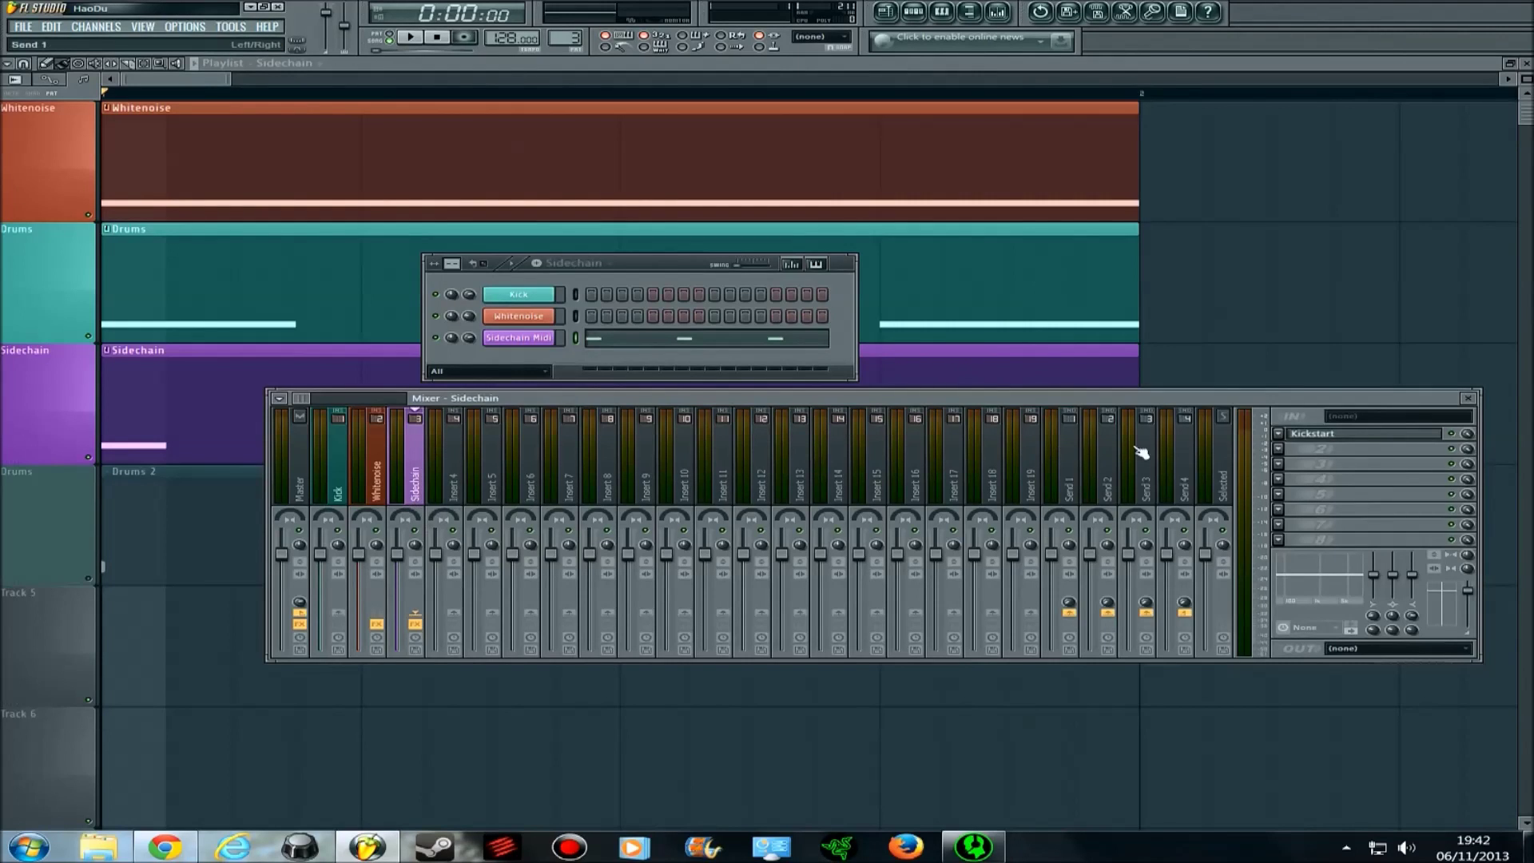
click(379, 446)
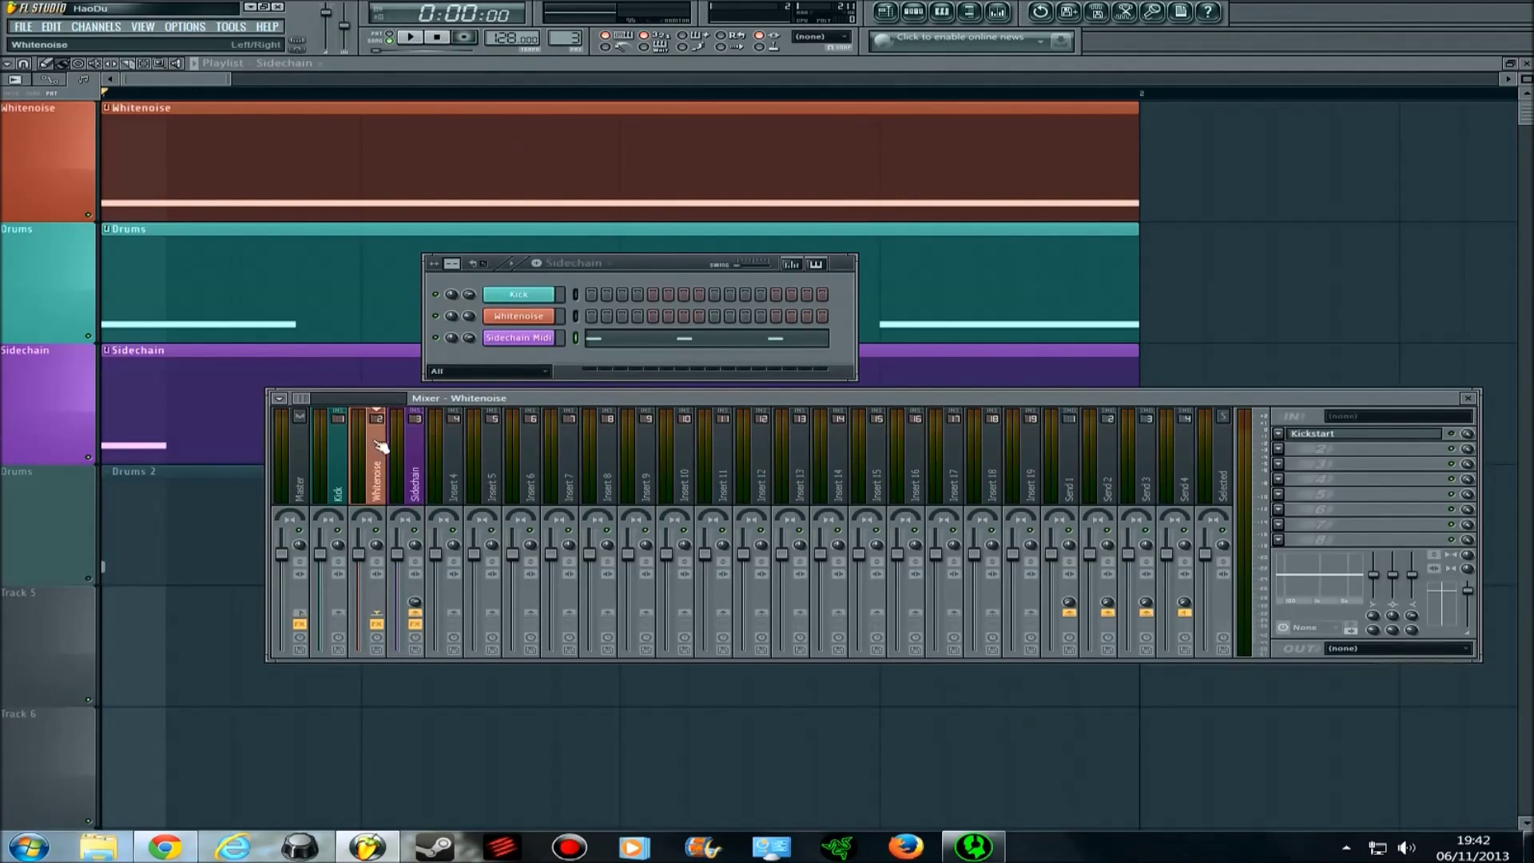
click(417, 453)
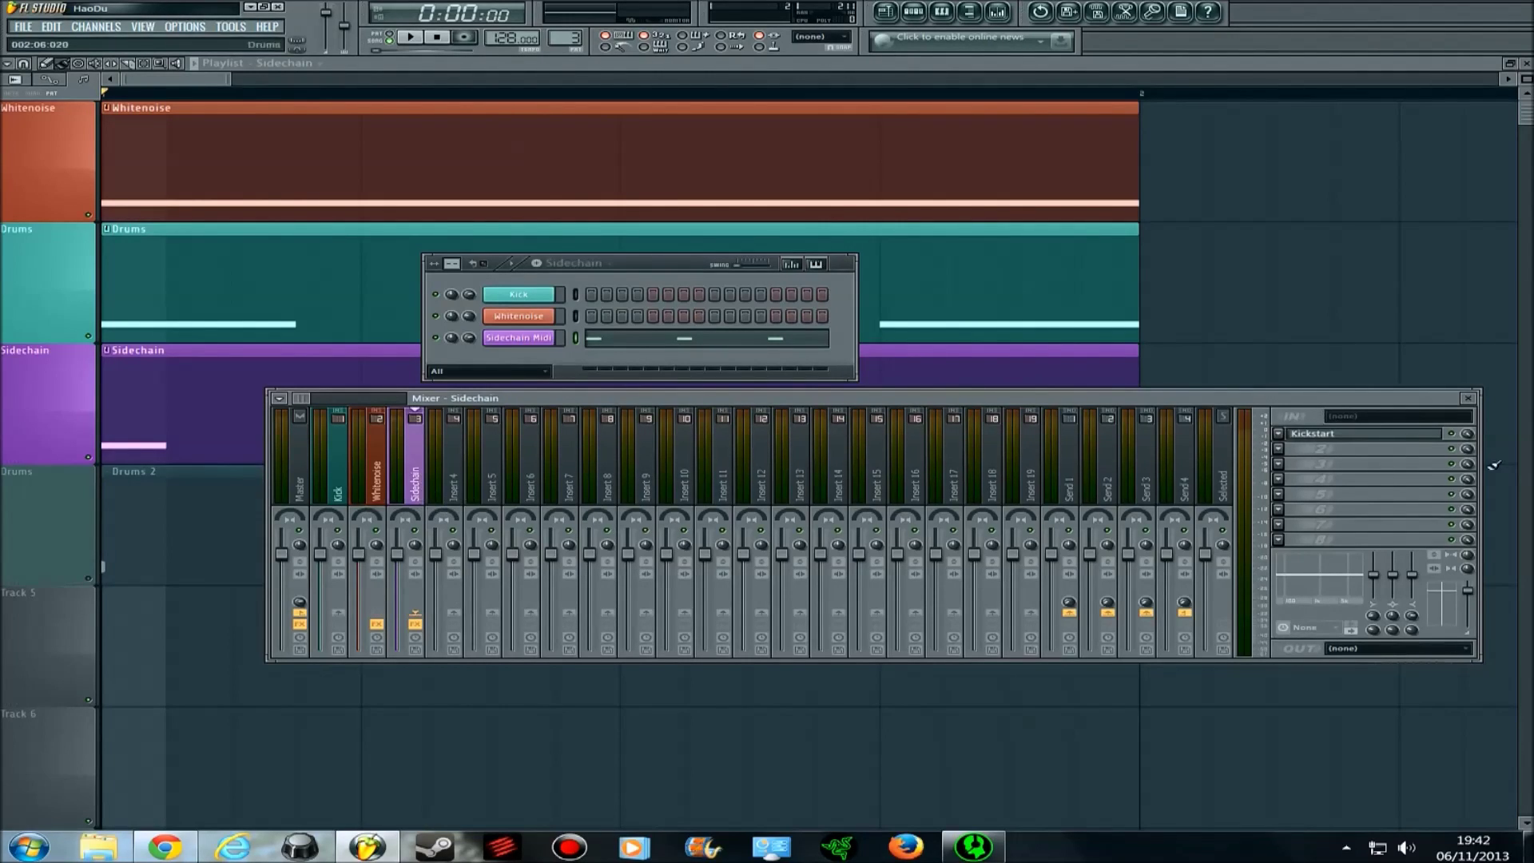
click(1387, 438)
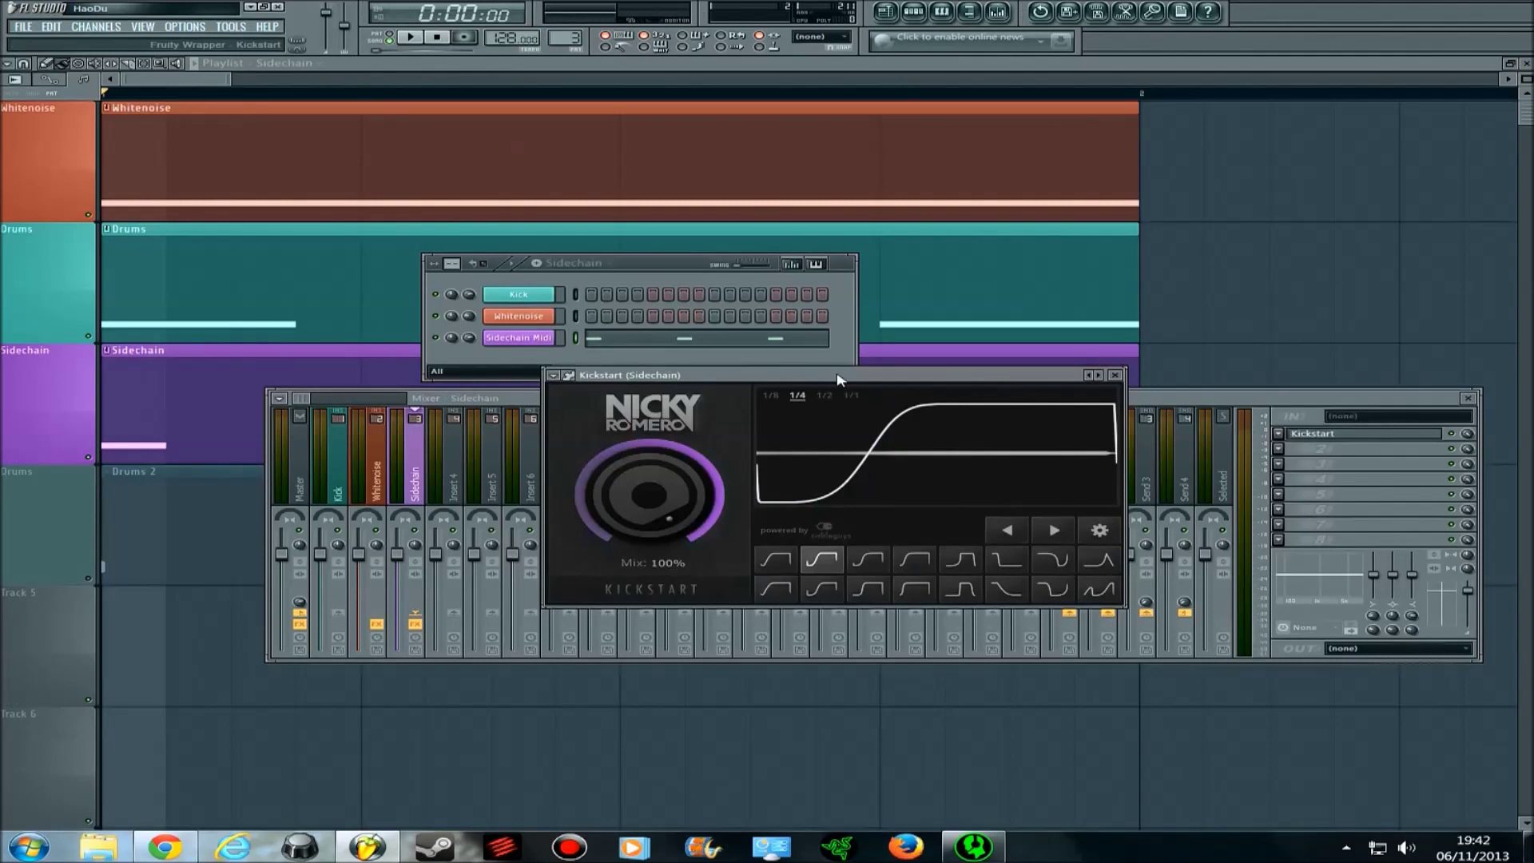
drag(844, 380, 1170, 141)
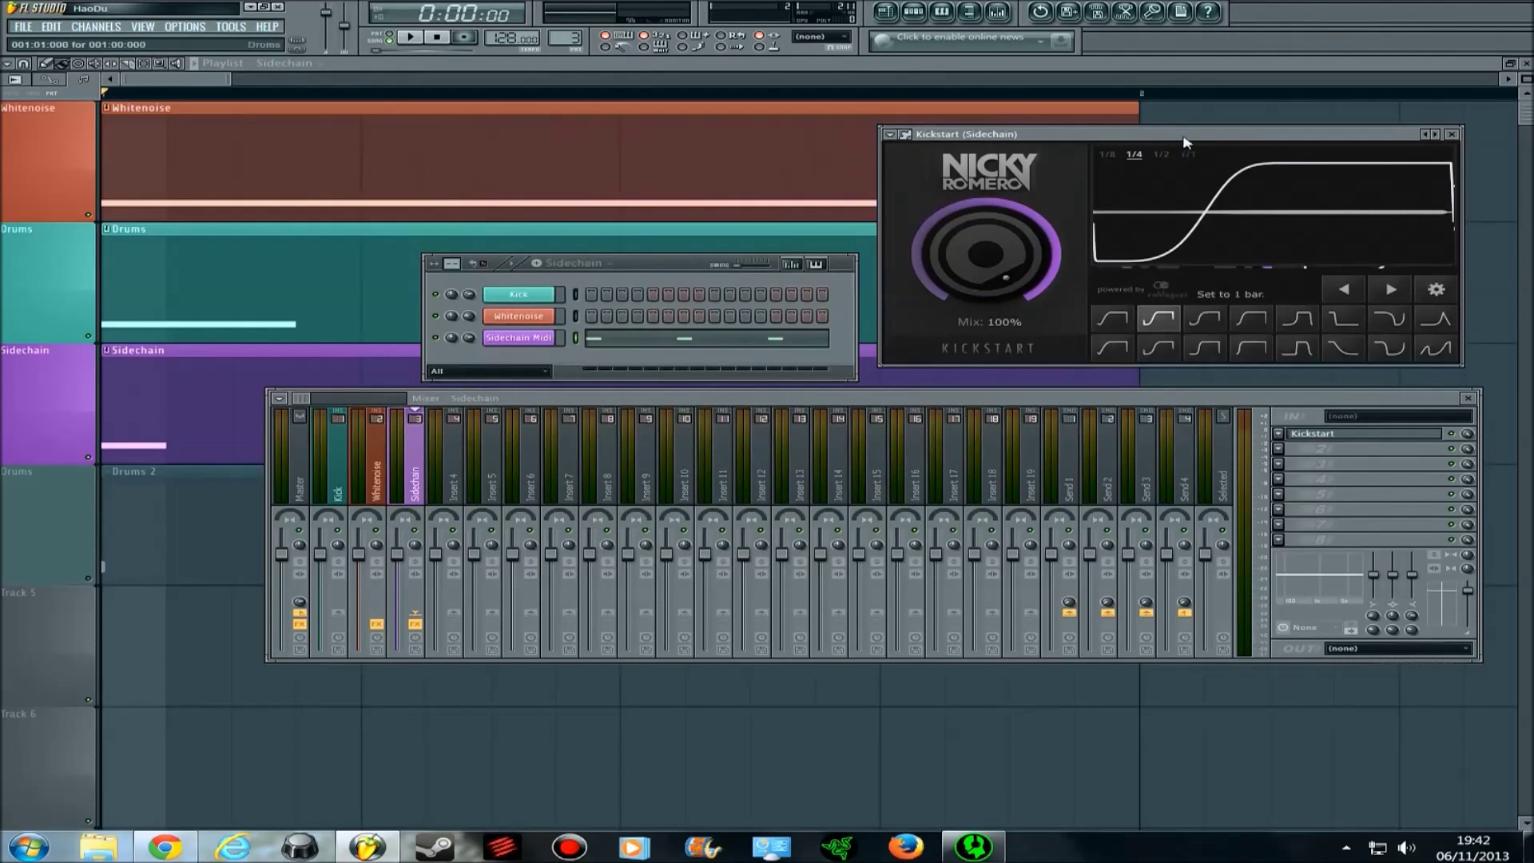
drag(1185, 138, 1098, 201)
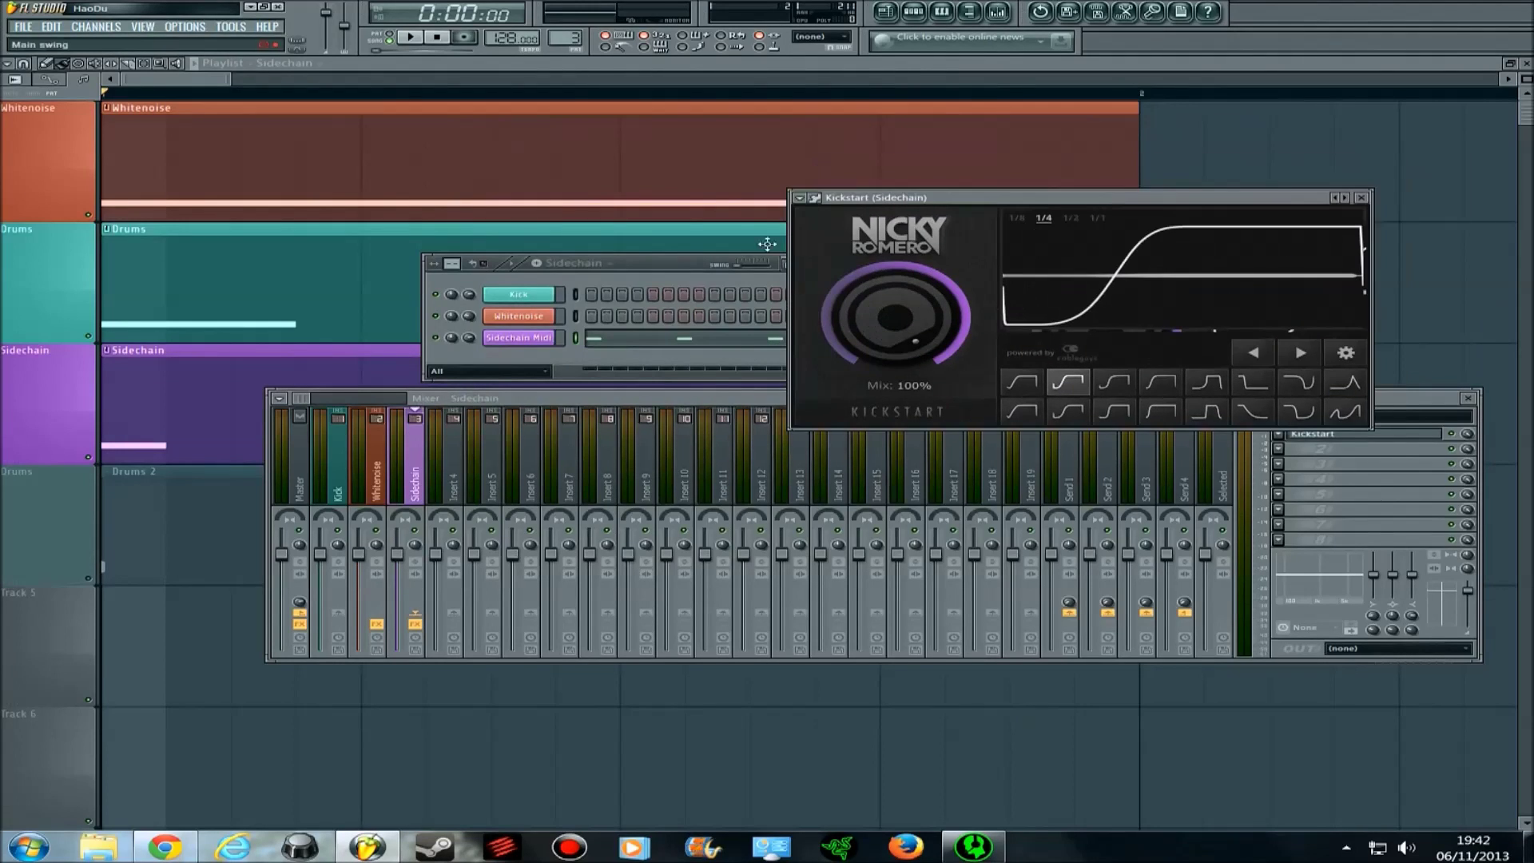
click(817, 198)
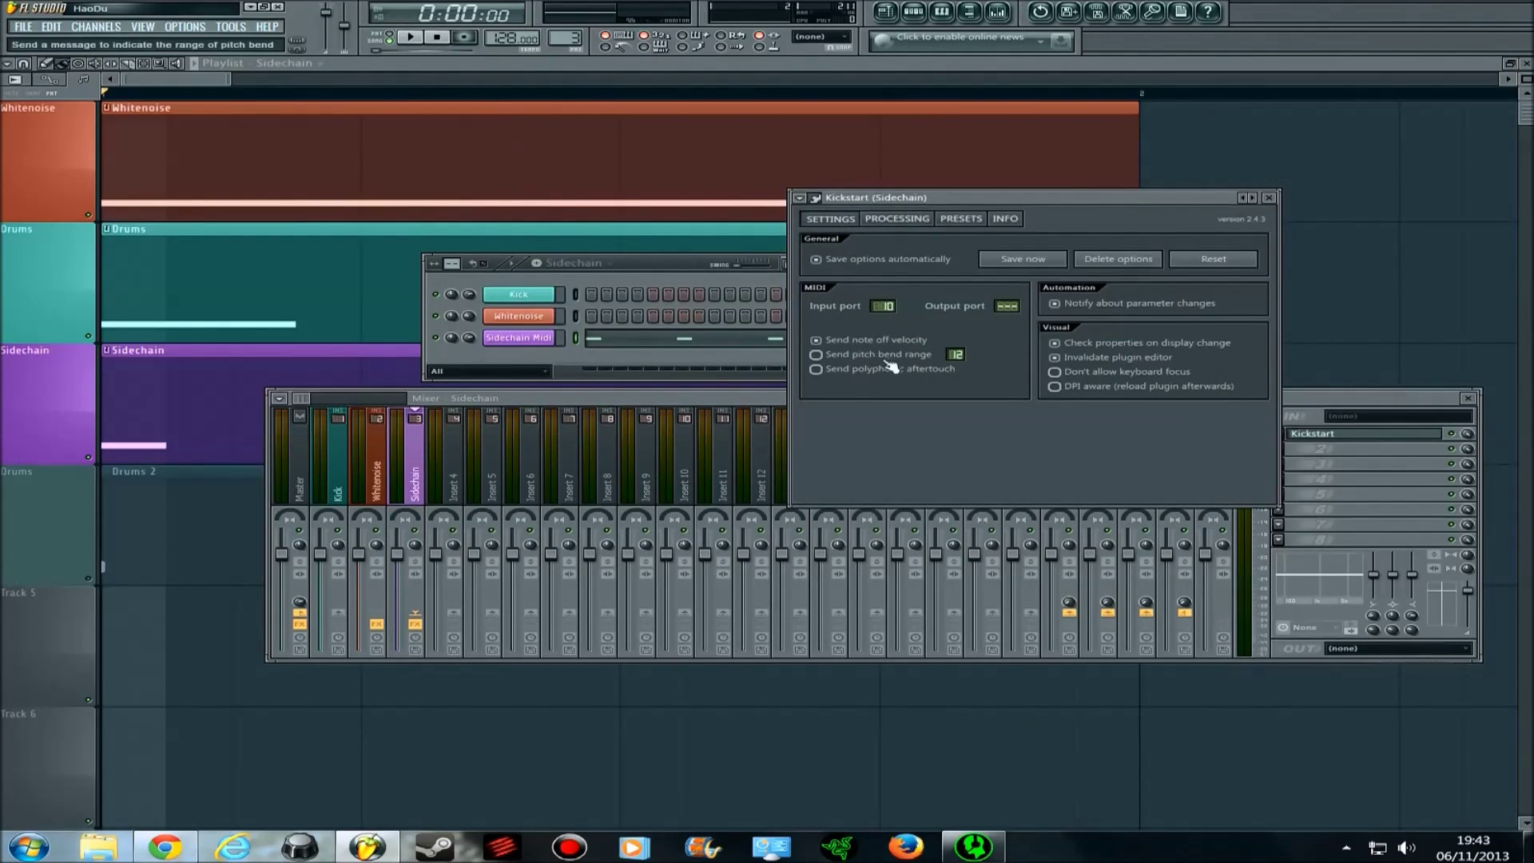
click(538, 337)
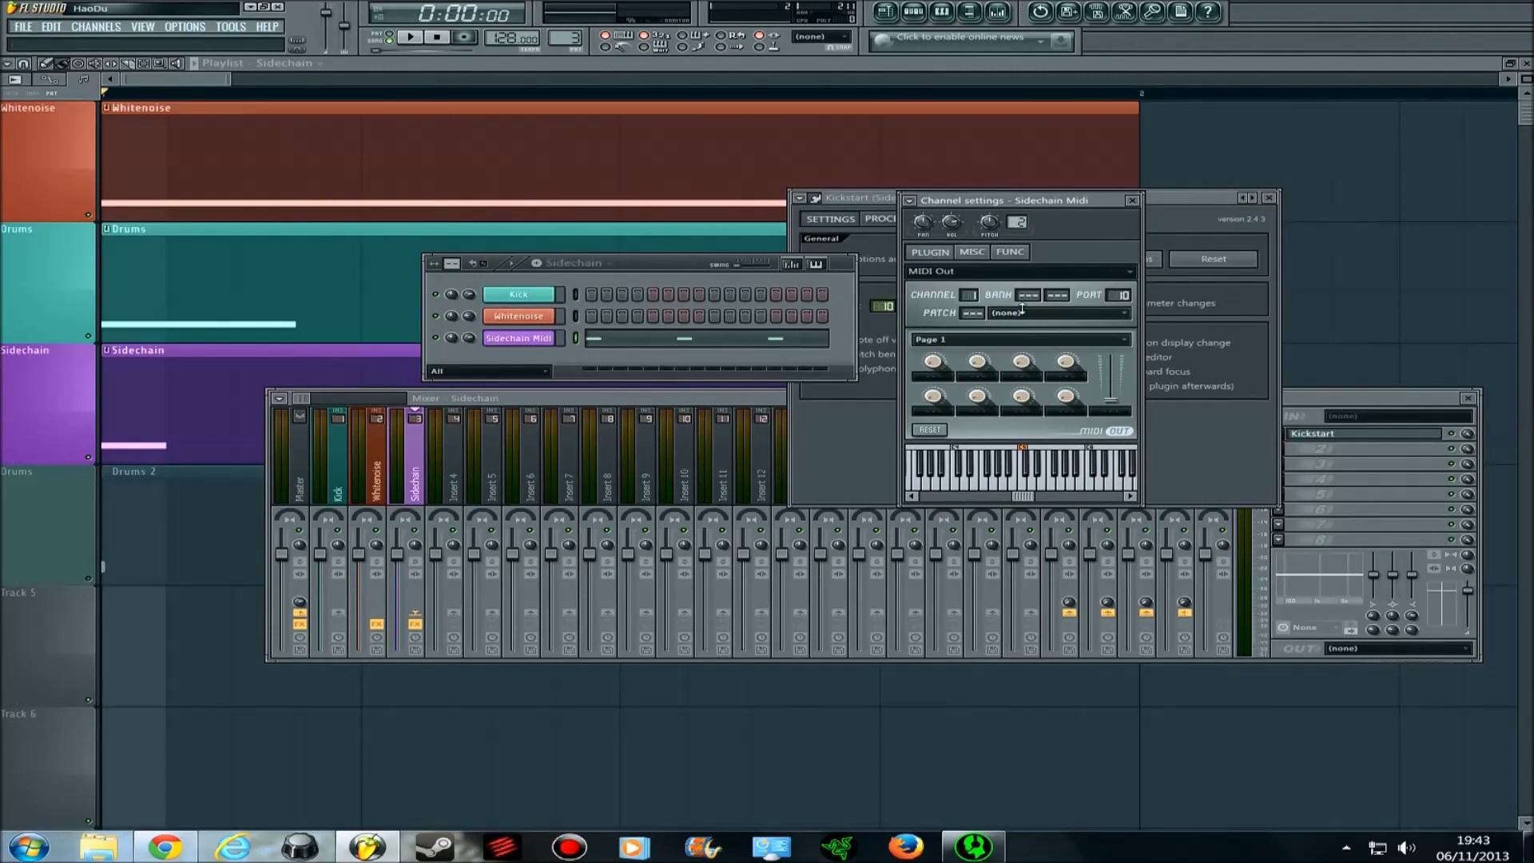
click(1132, 200)
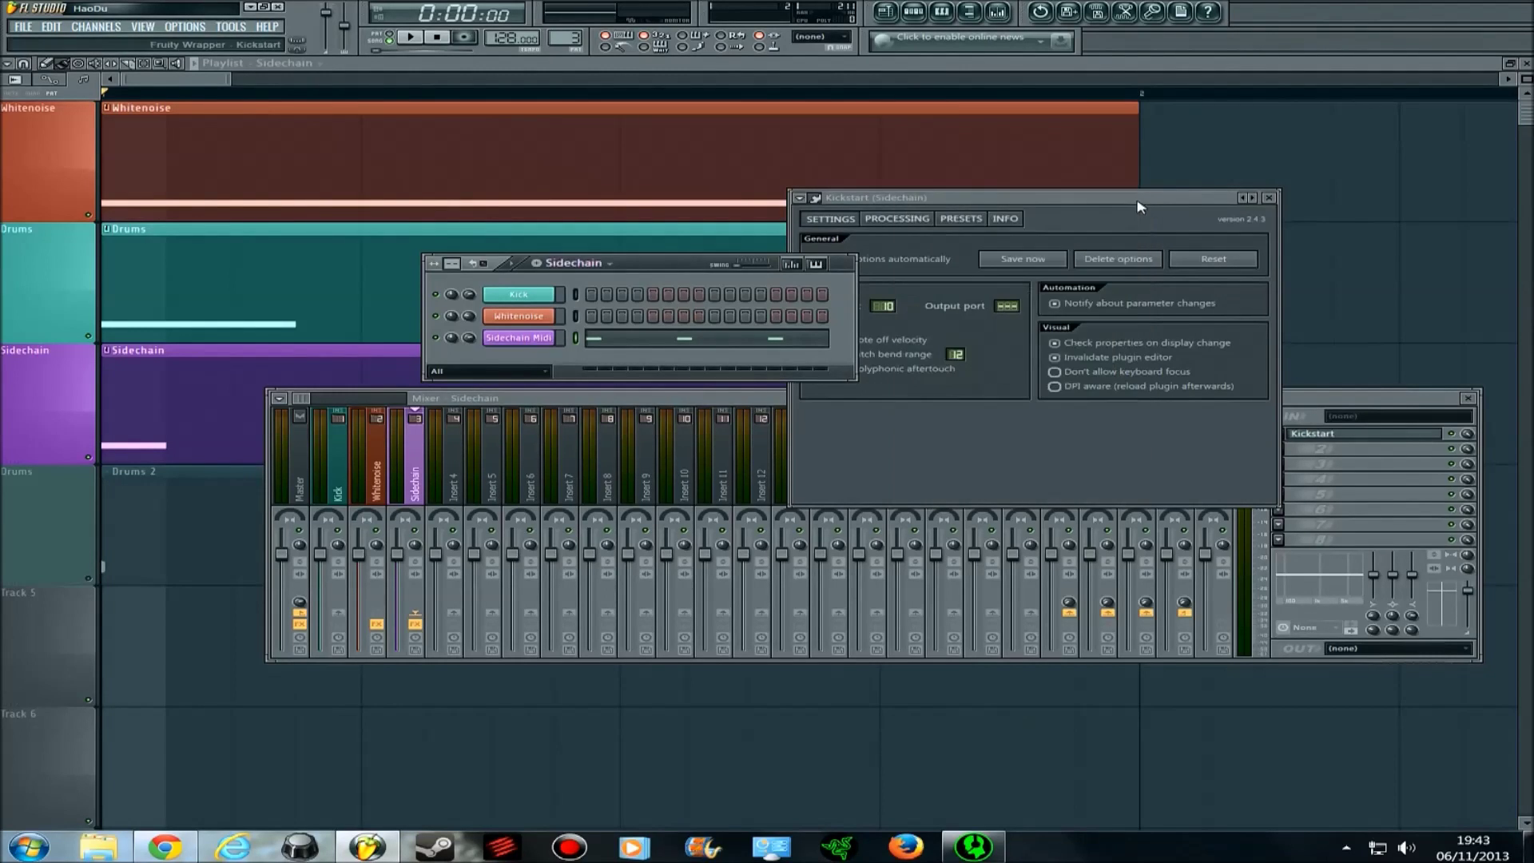
drag(913, 198, 975, 187)
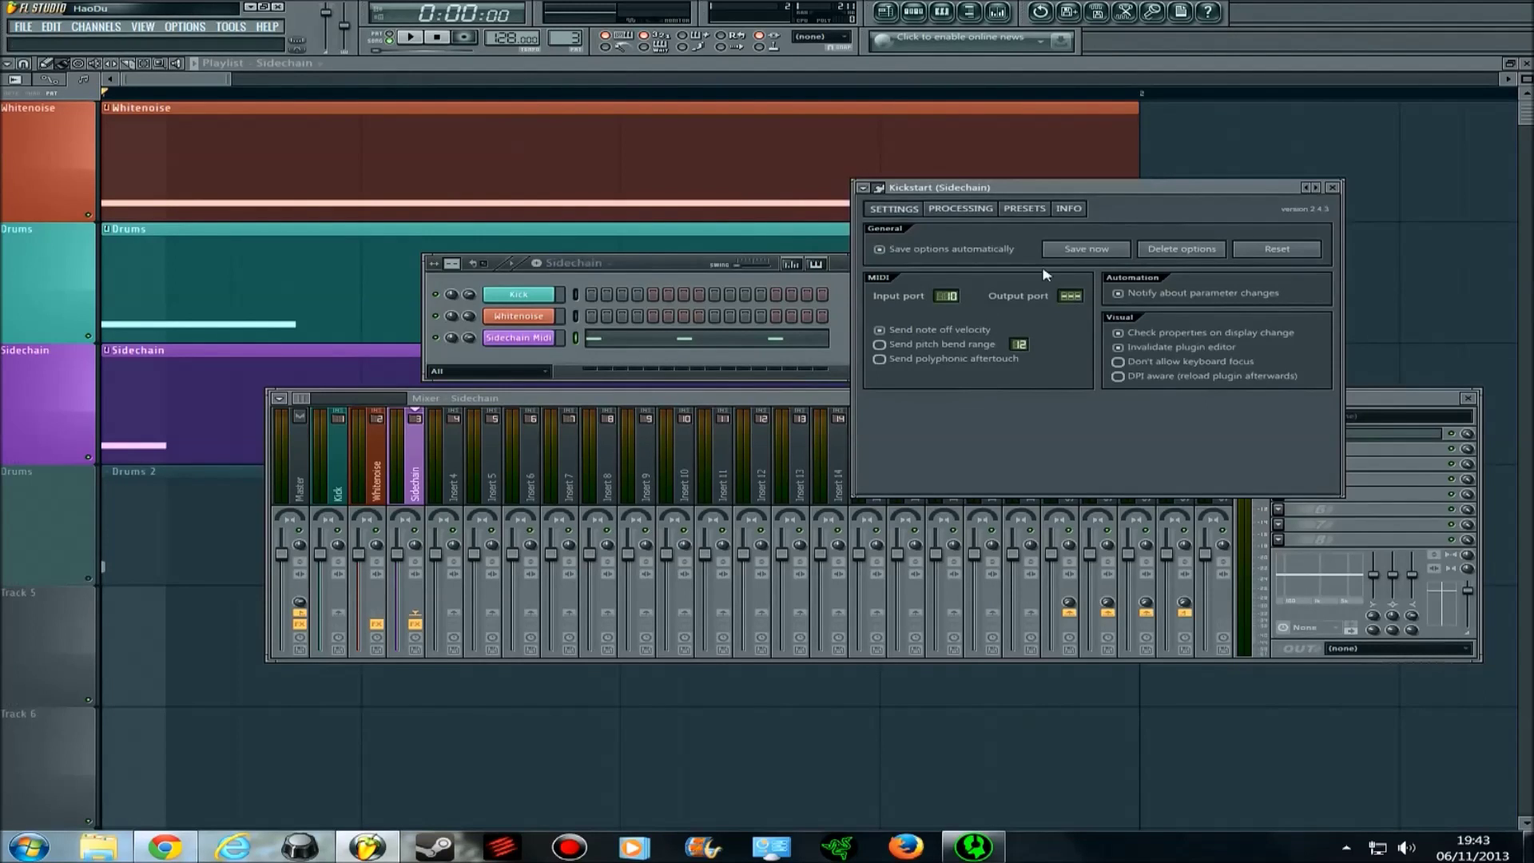
click(1332, 188)
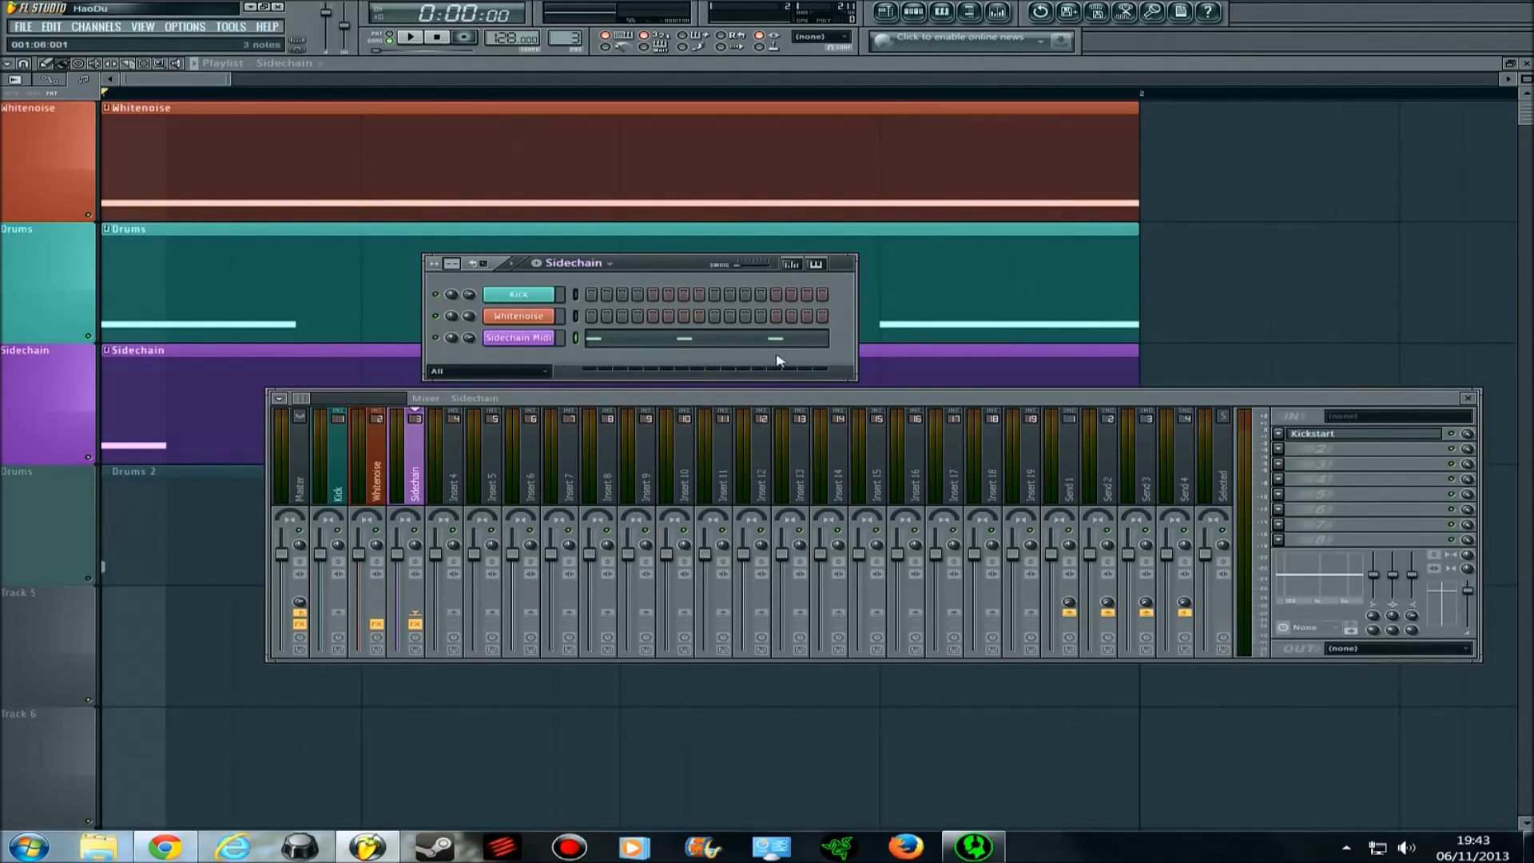
- Reopen Kickstart and check its retrigger mode, currently 1-Shot
click(1373, 438)
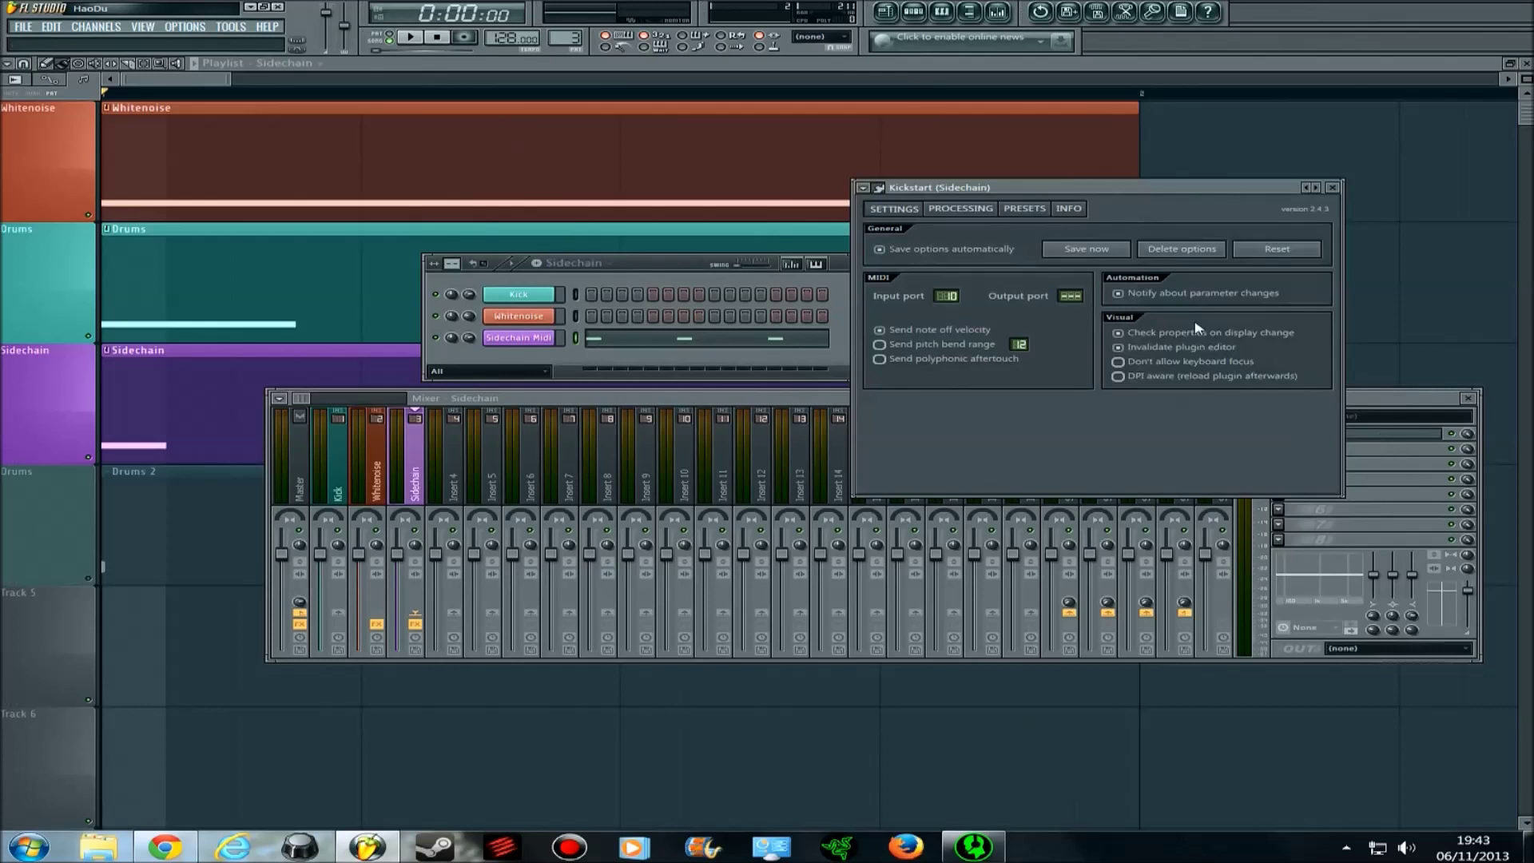
click(881, 188)
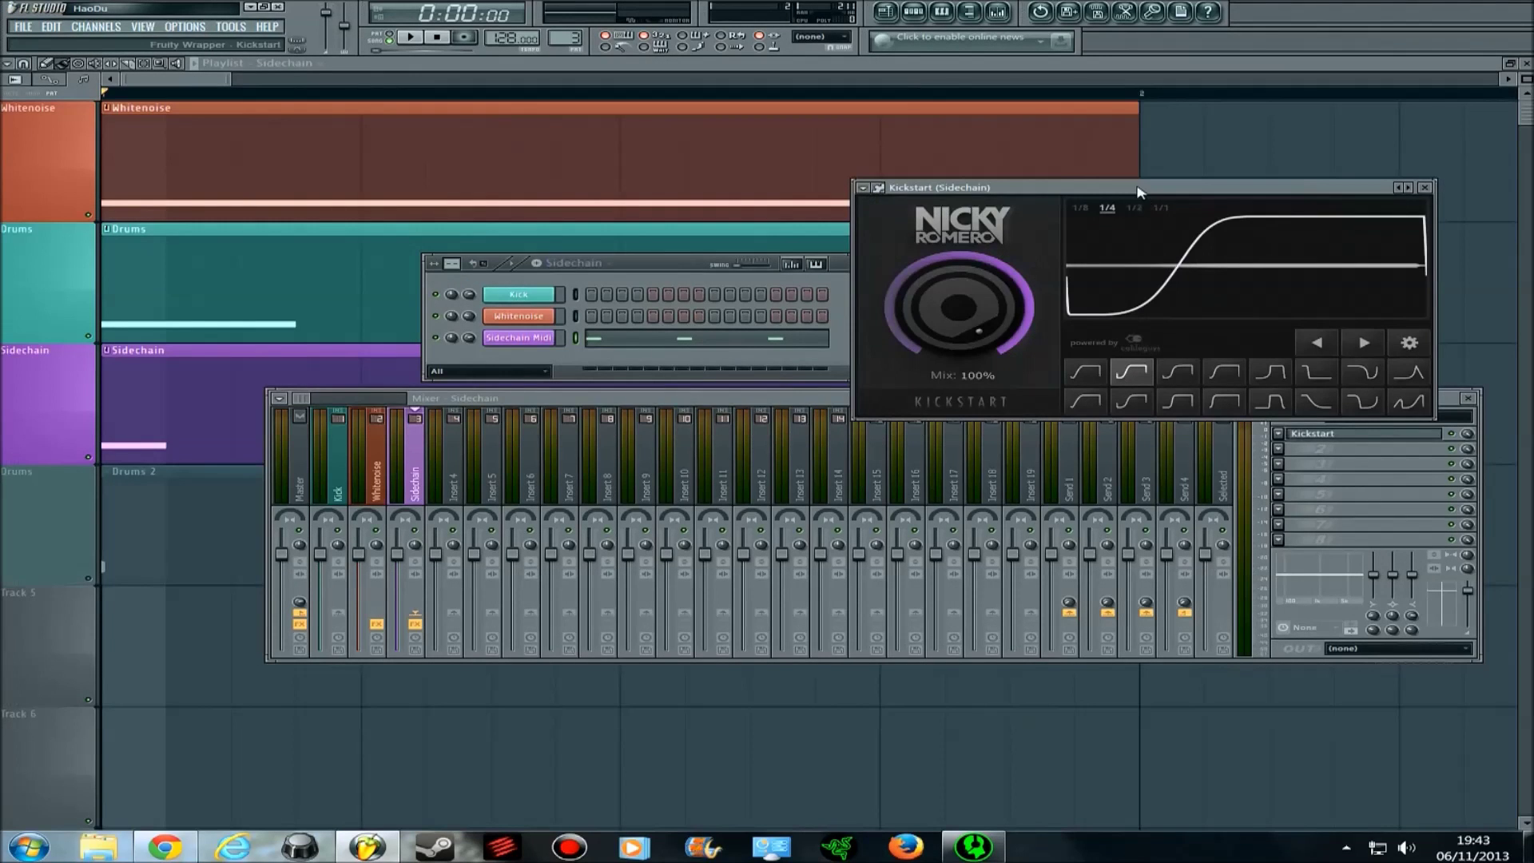
drag(1123, 192, 759, 427)
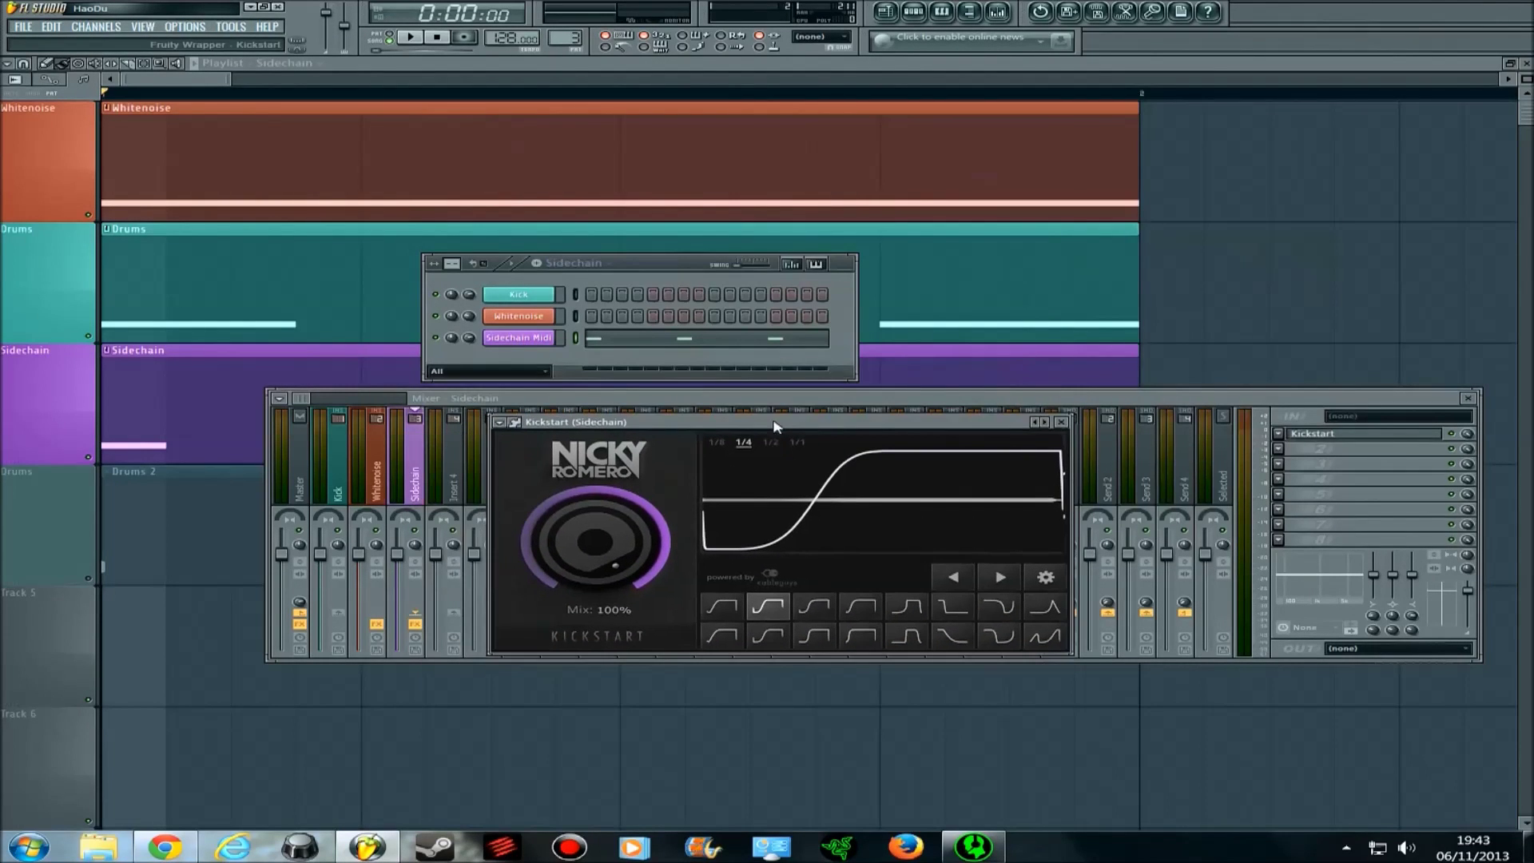
click(1046, 577)
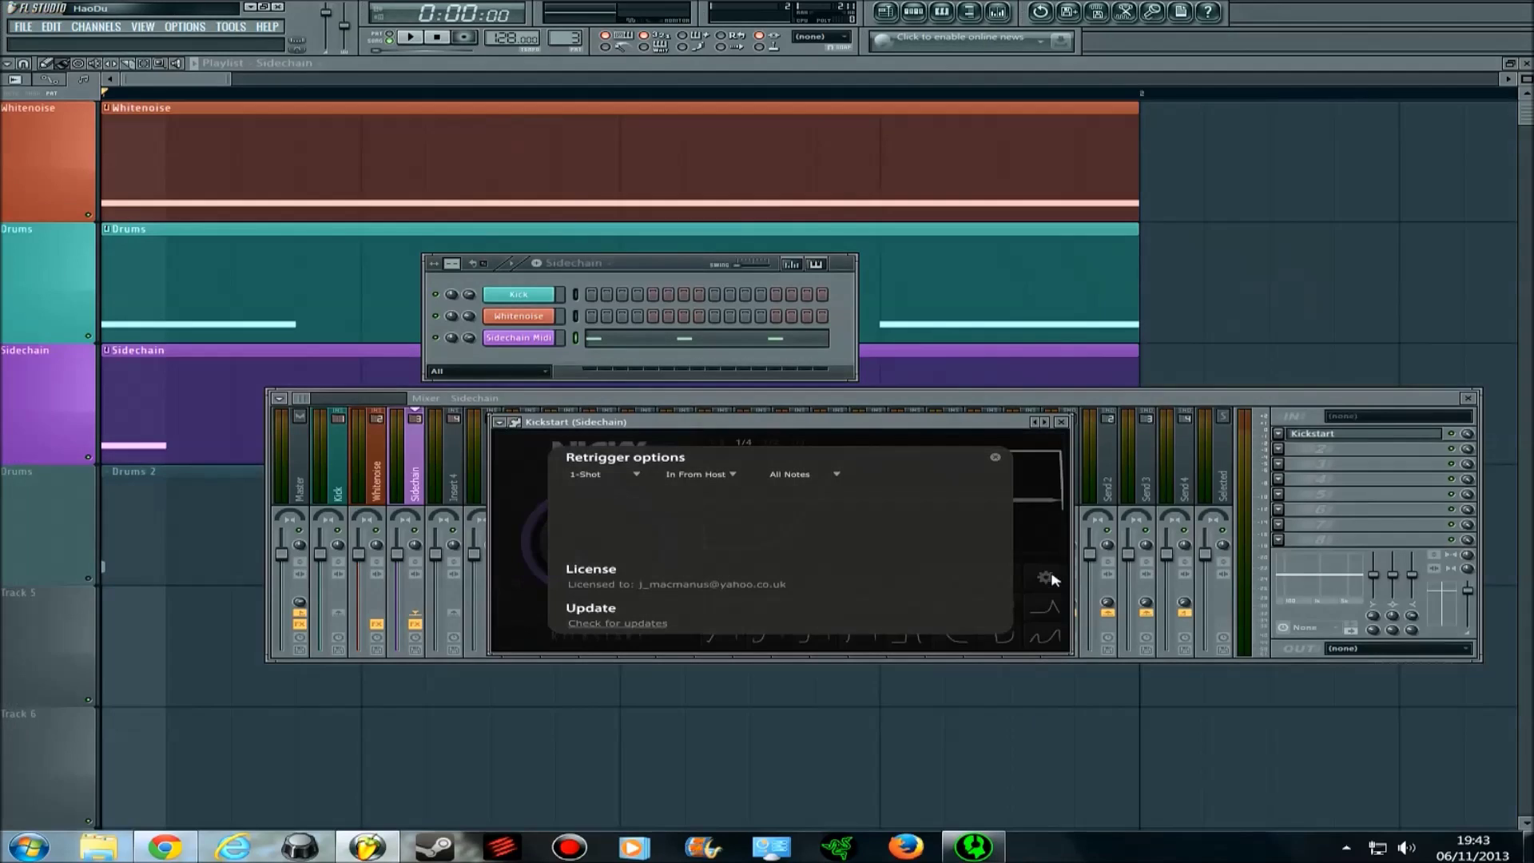
click(626, 475)
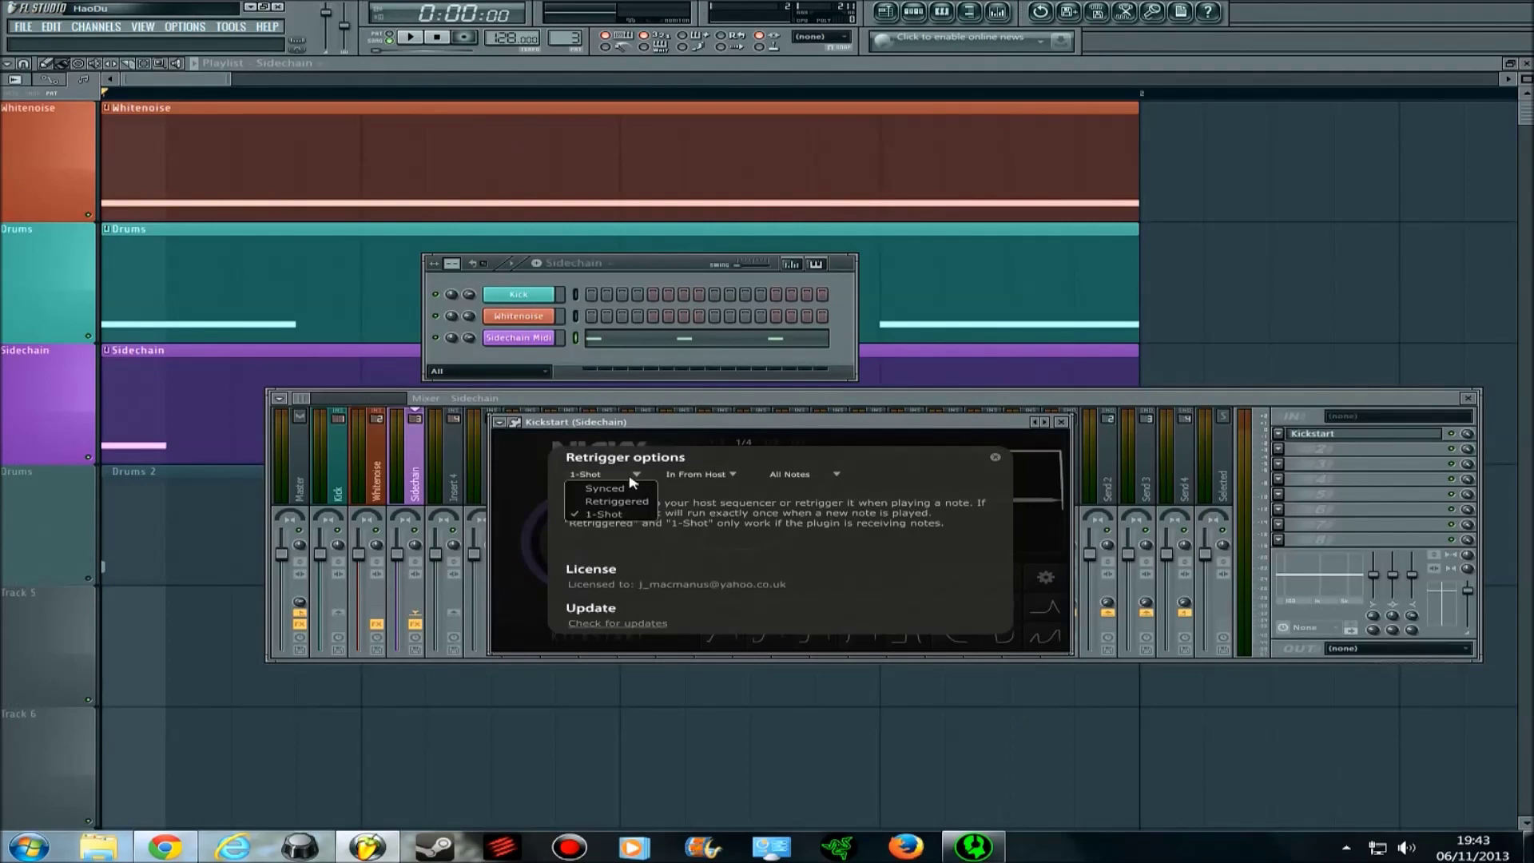
click(632, 519)
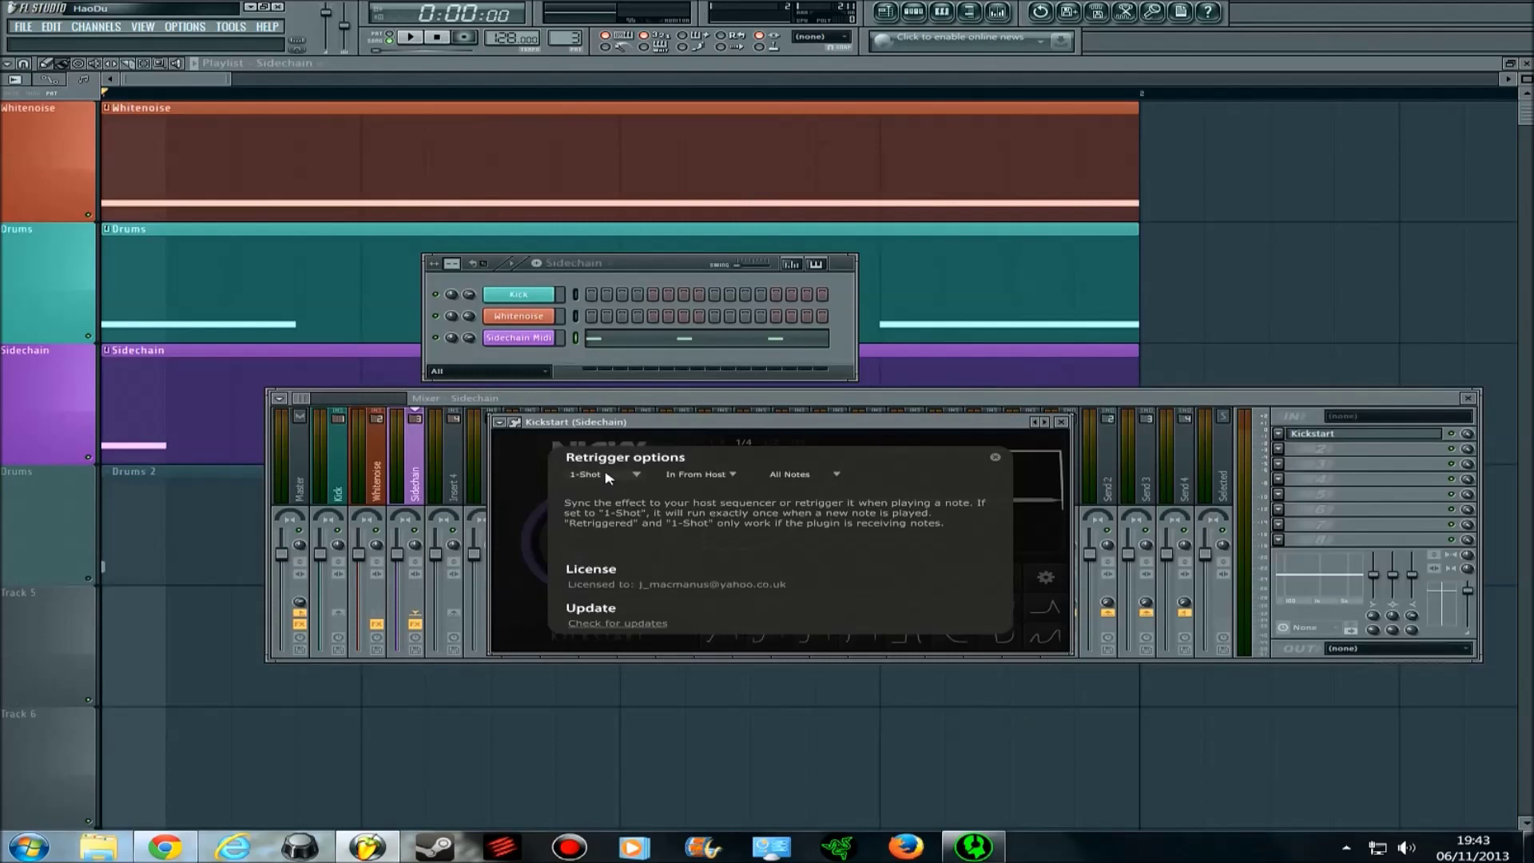
- Switch Kickstart's retrigger mode to Synced, then back to 1-Shot
click(609, 477)
click(591, 488)
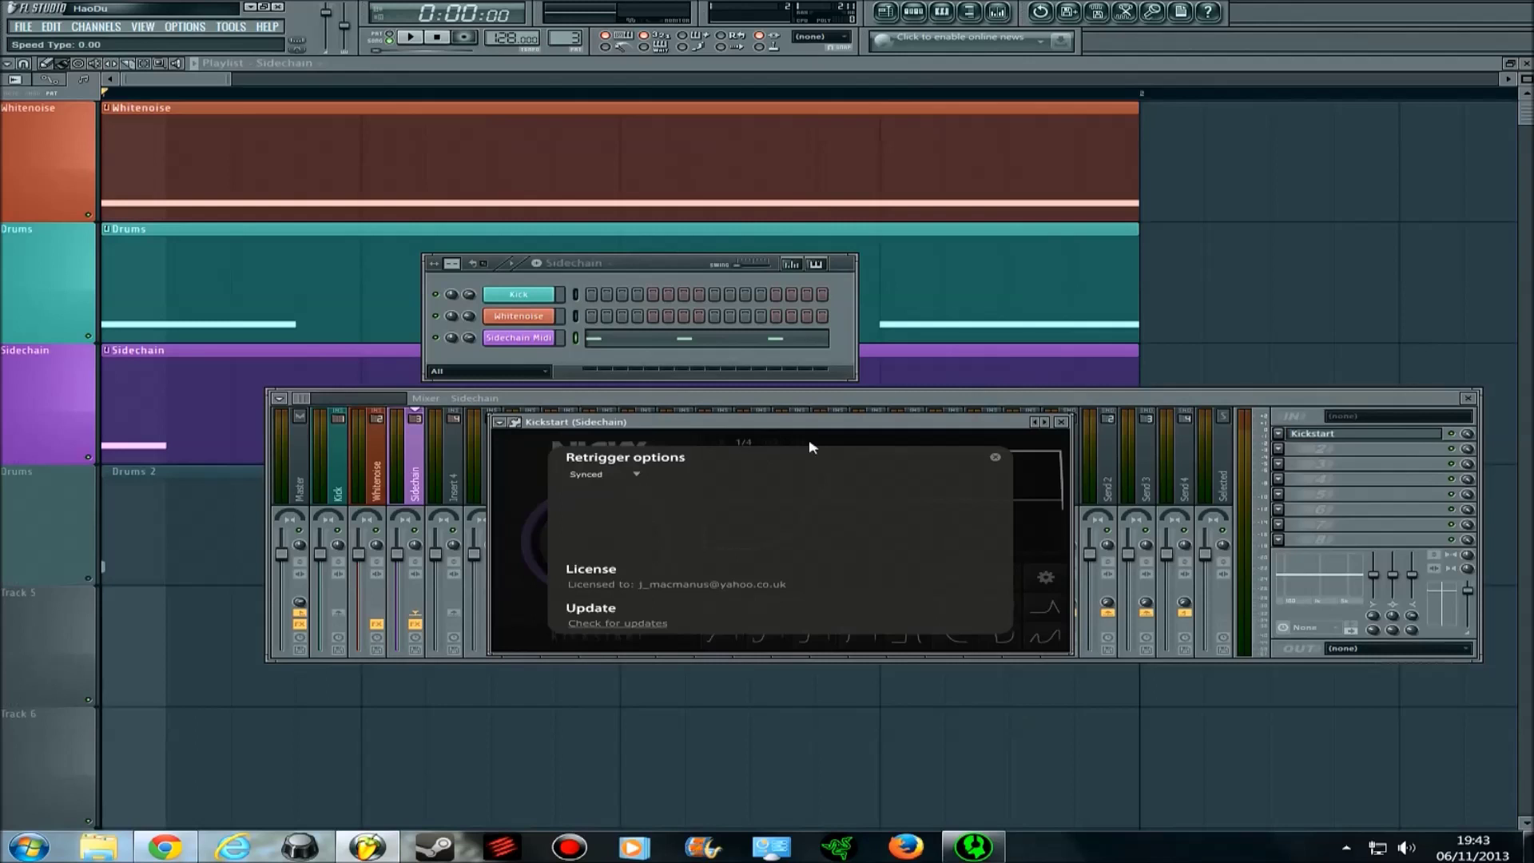
click(995, 459)
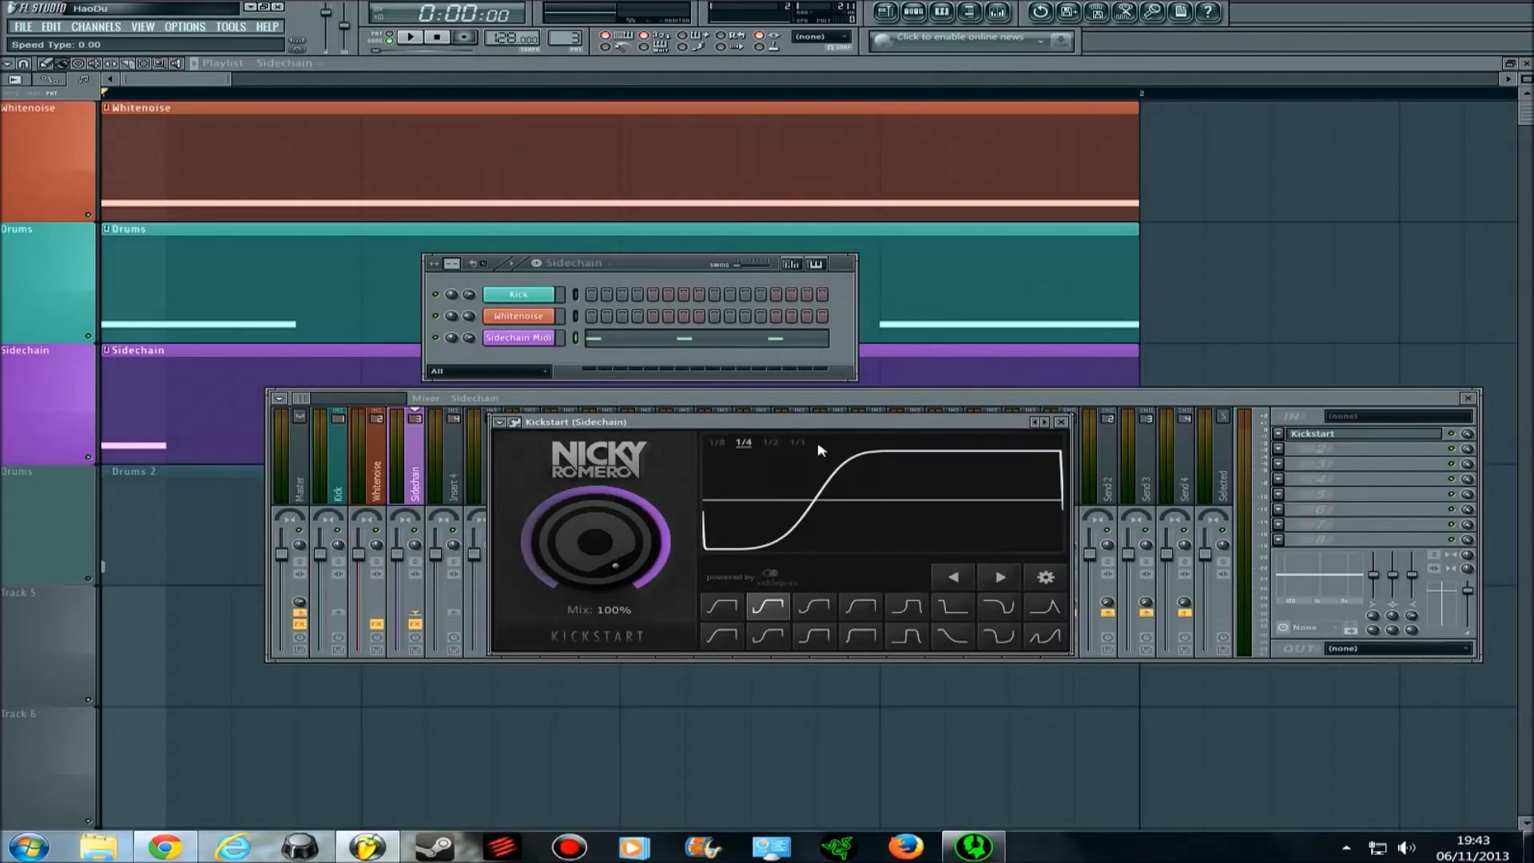
click(1046, 577)
click(631, 475)
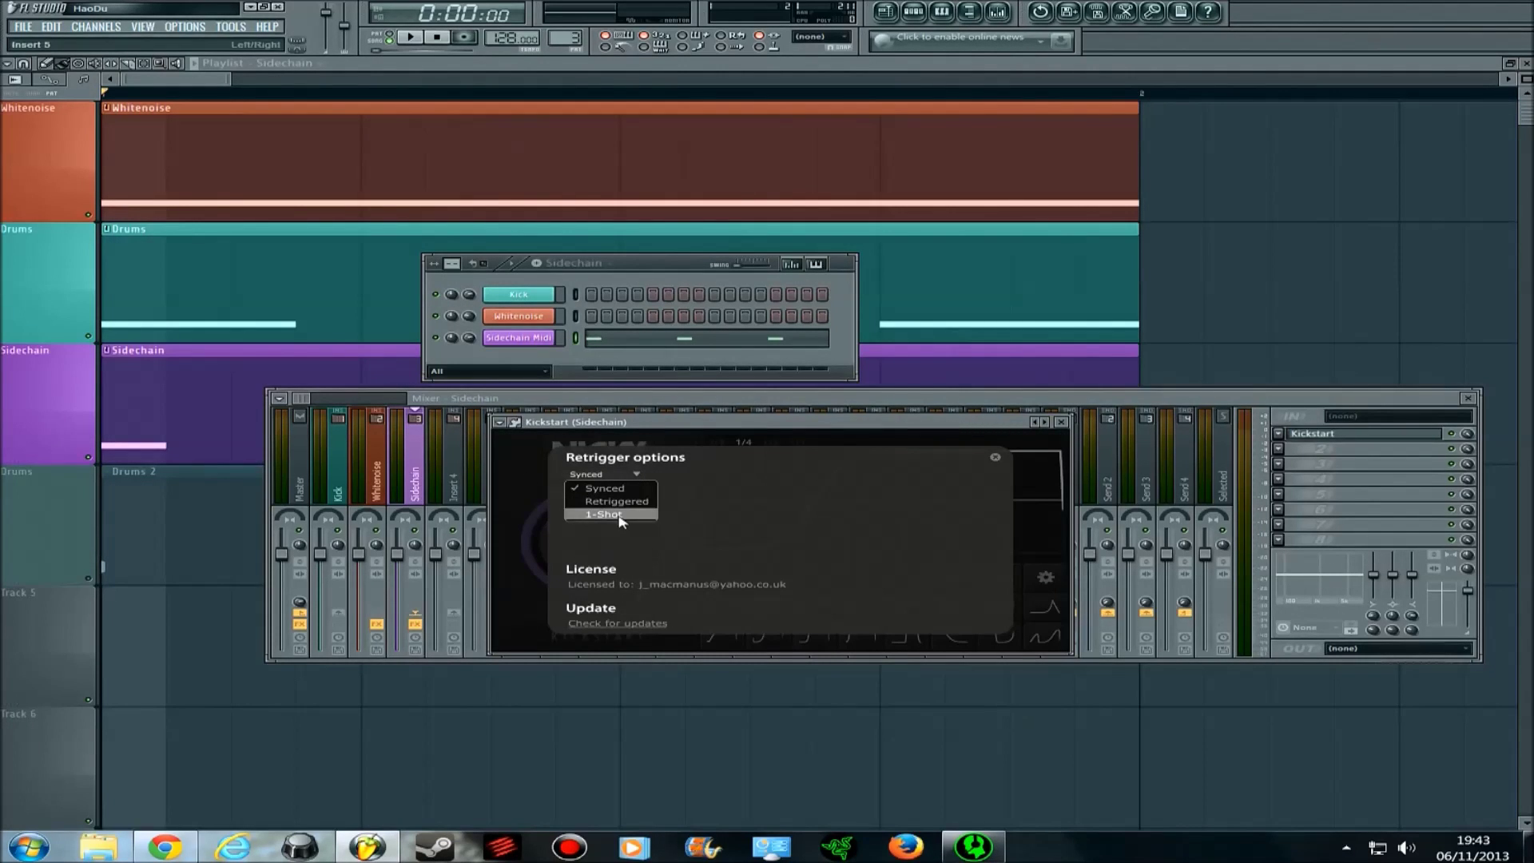
click(621, 515)
click(995, 458)
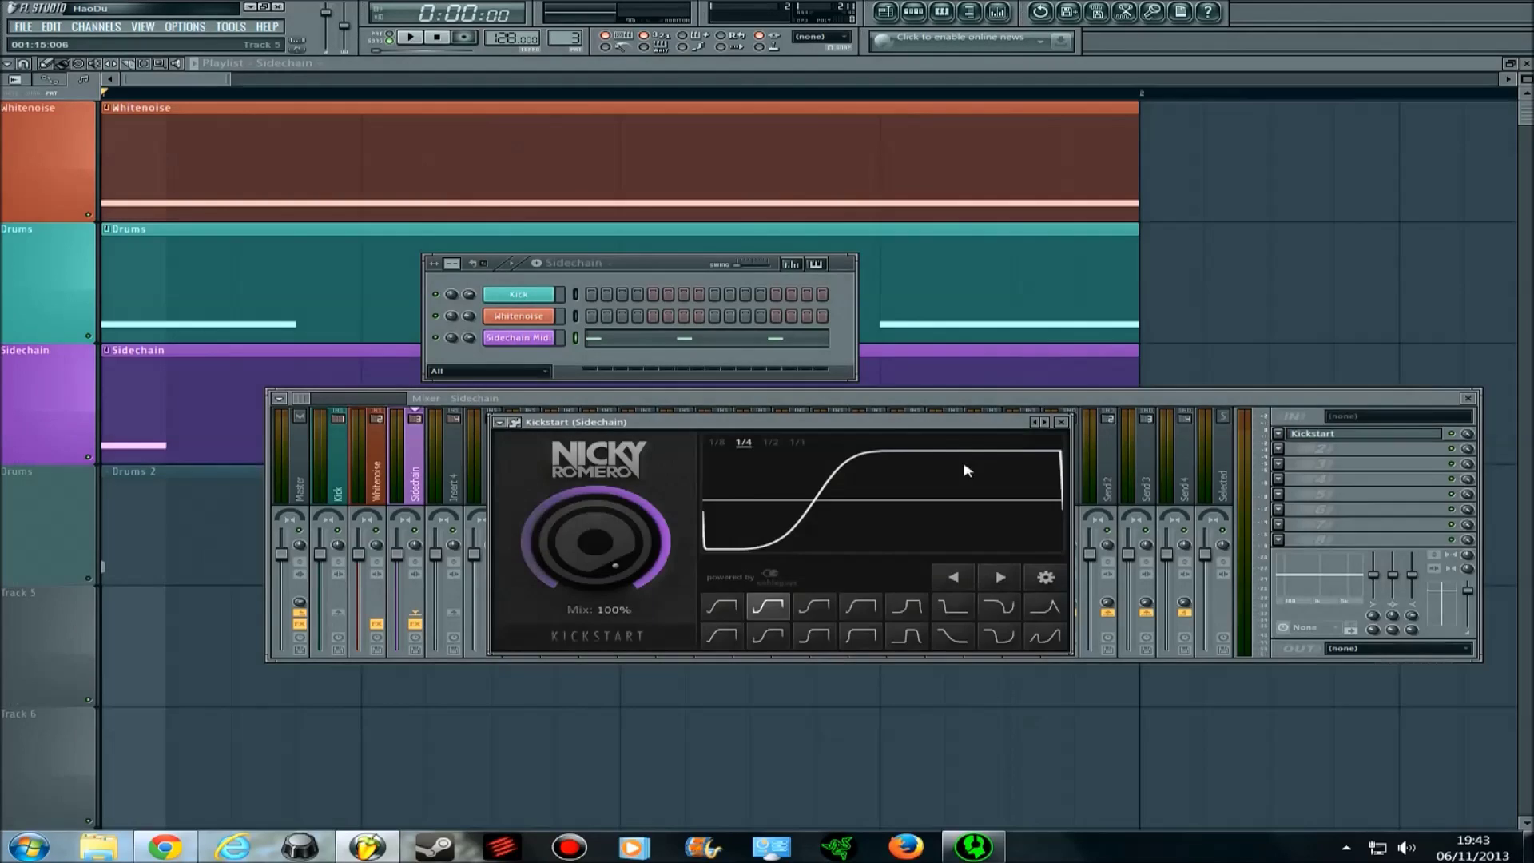
- Reposition Kickstart over the mixer and play the song once
drag(646, 424, 557, 461)
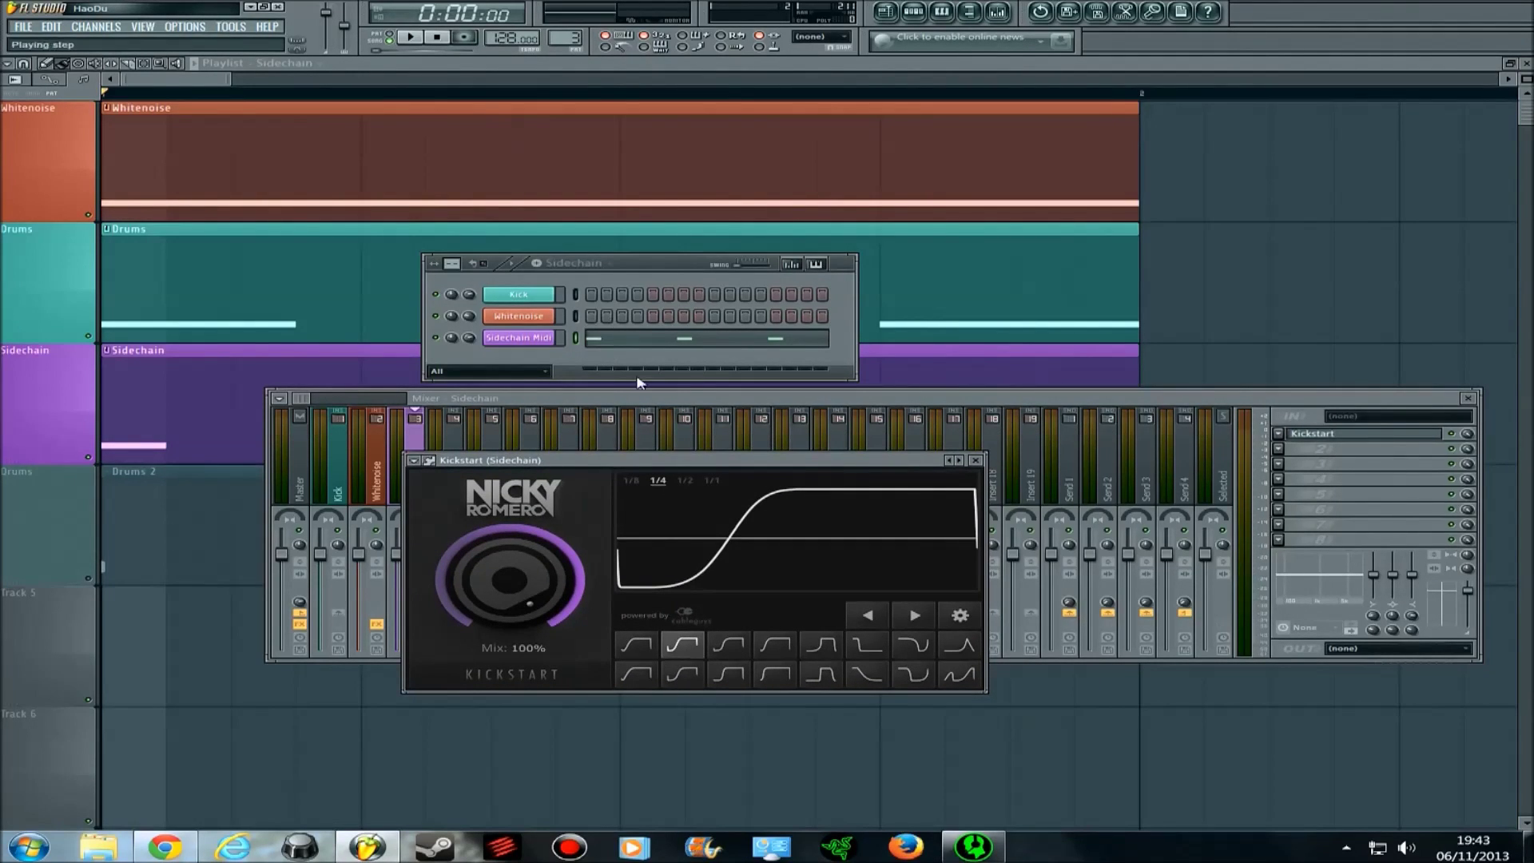
drag(671, 463, 689, 426)
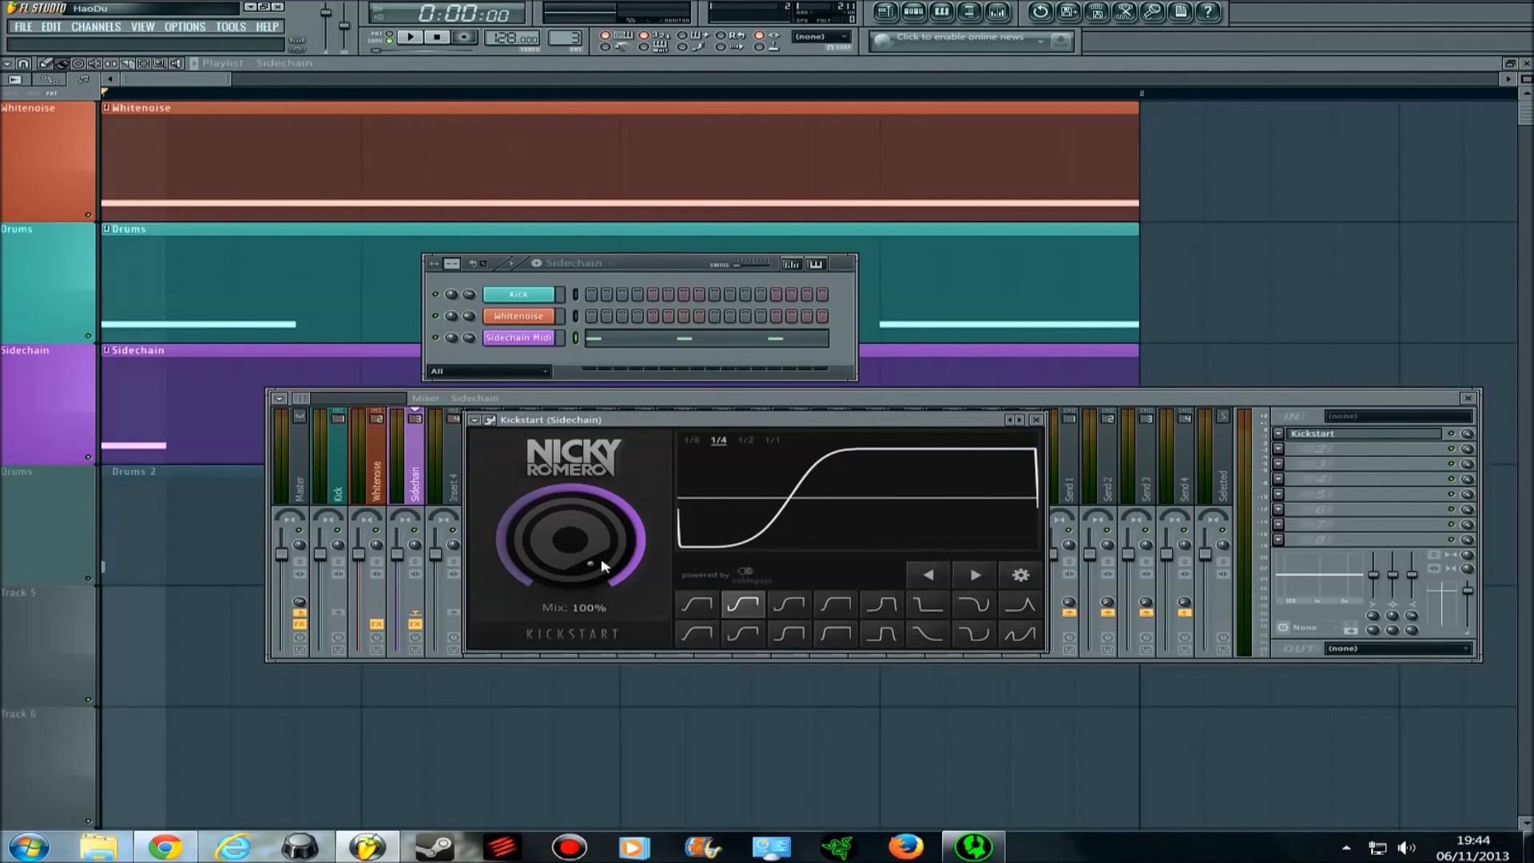
drag(763, 421, 779, 459)
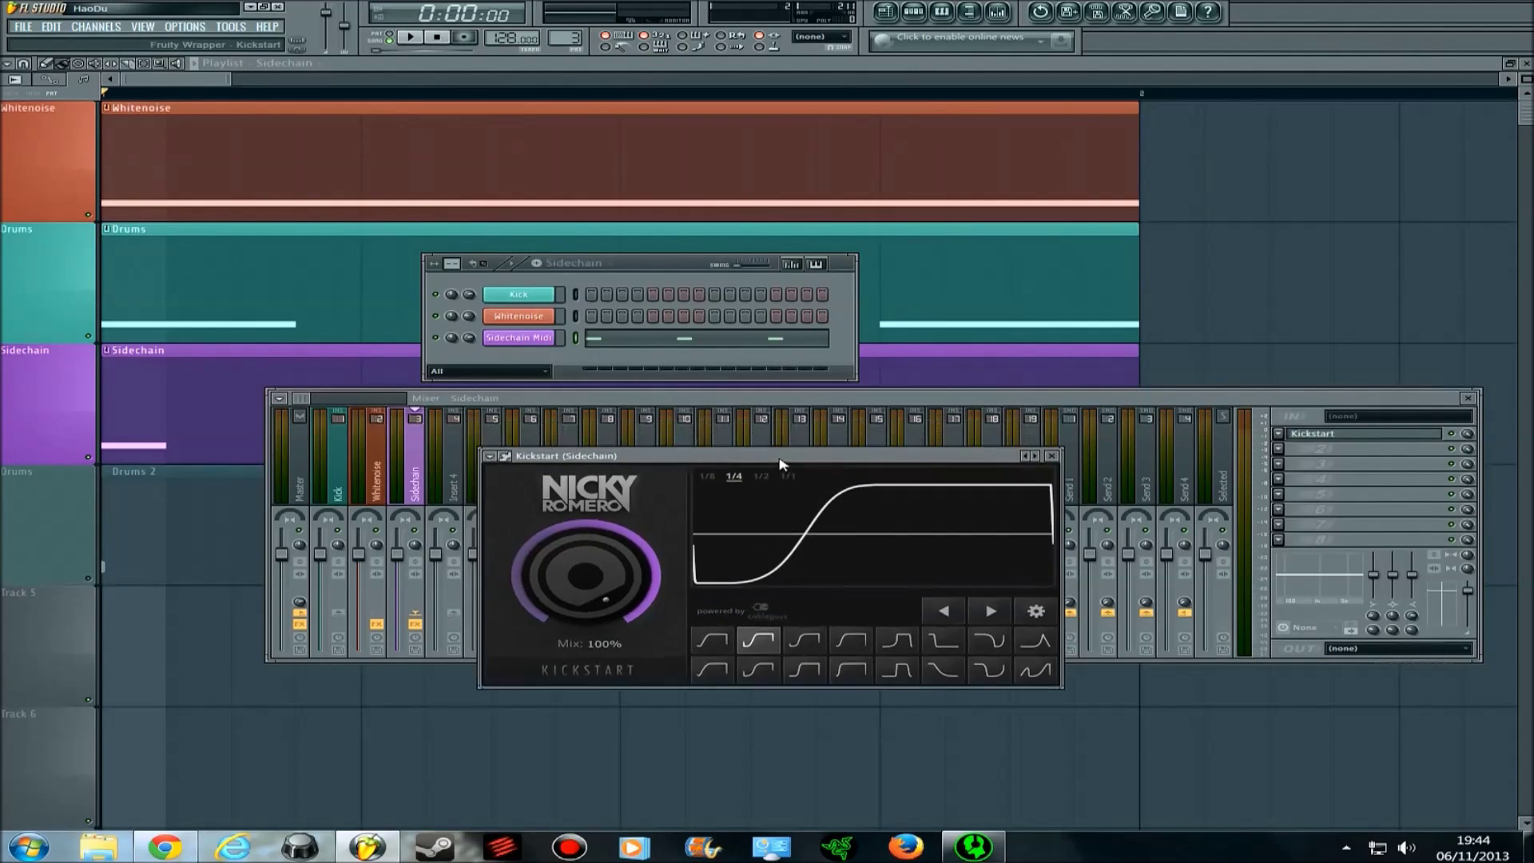
key(space)
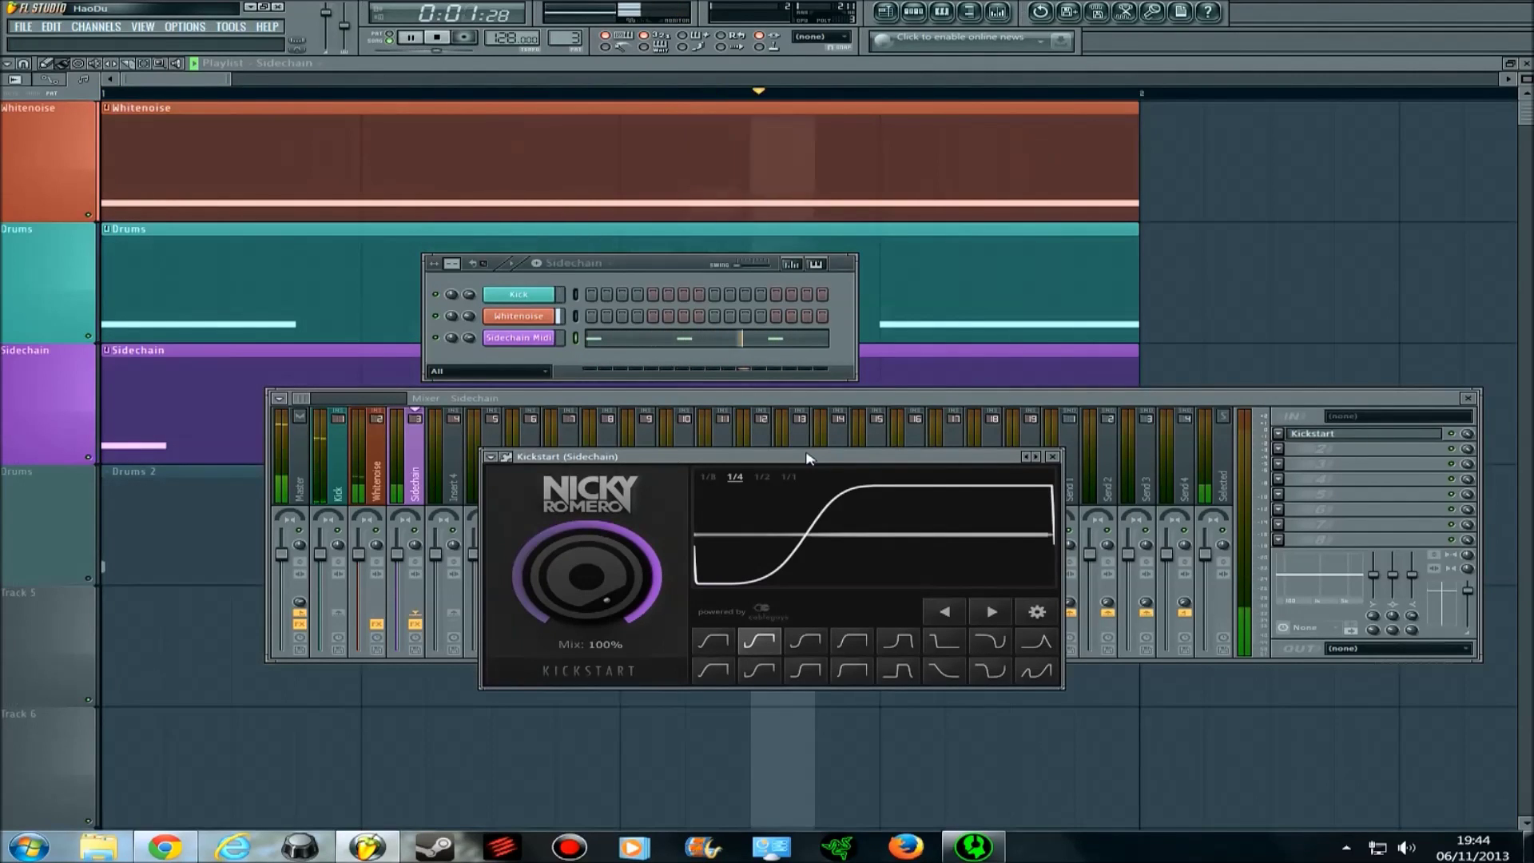
key(space)
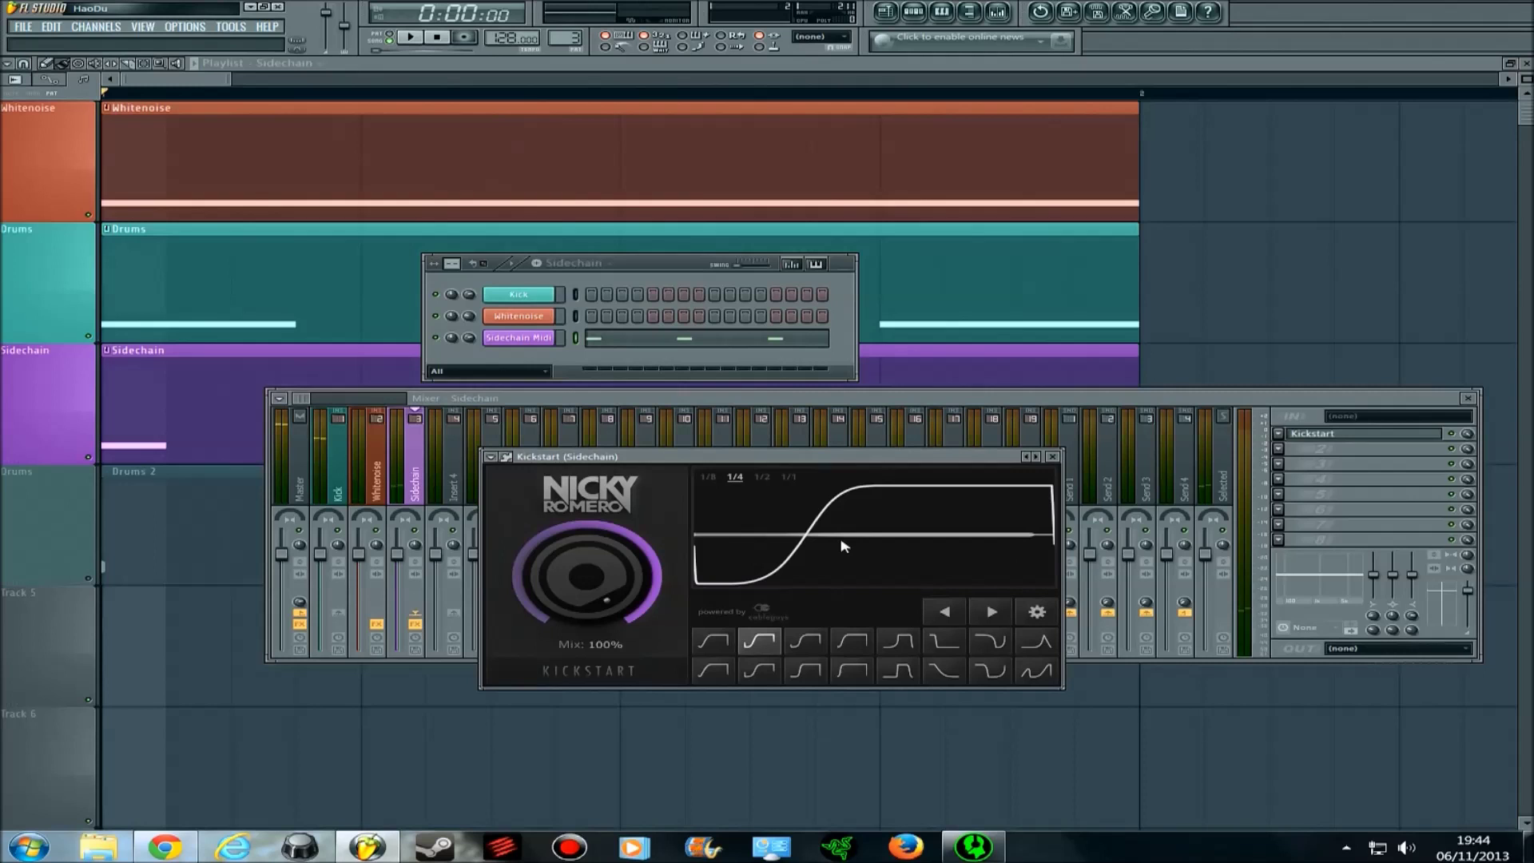
- Place the Sidechain pattern top-right, the mixer at the bottom, and Kickstart over the playlist
mouse_move(783, 457)
mouse_down()
mouse_move(858, 440)
mouse_move(775, 437)
mouse_up()
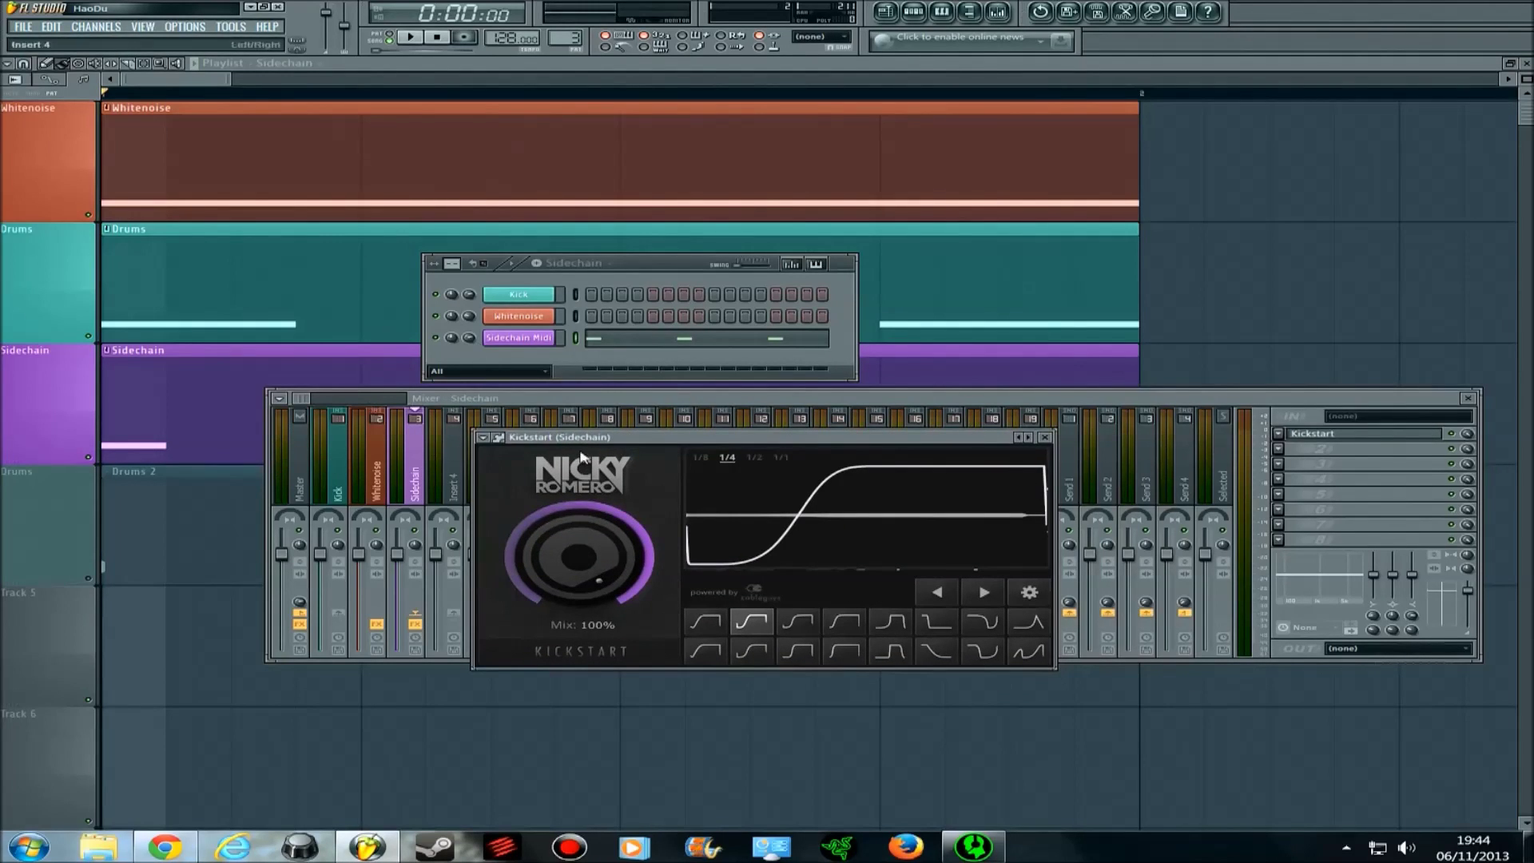
drag(667, 270, 1354, 219)
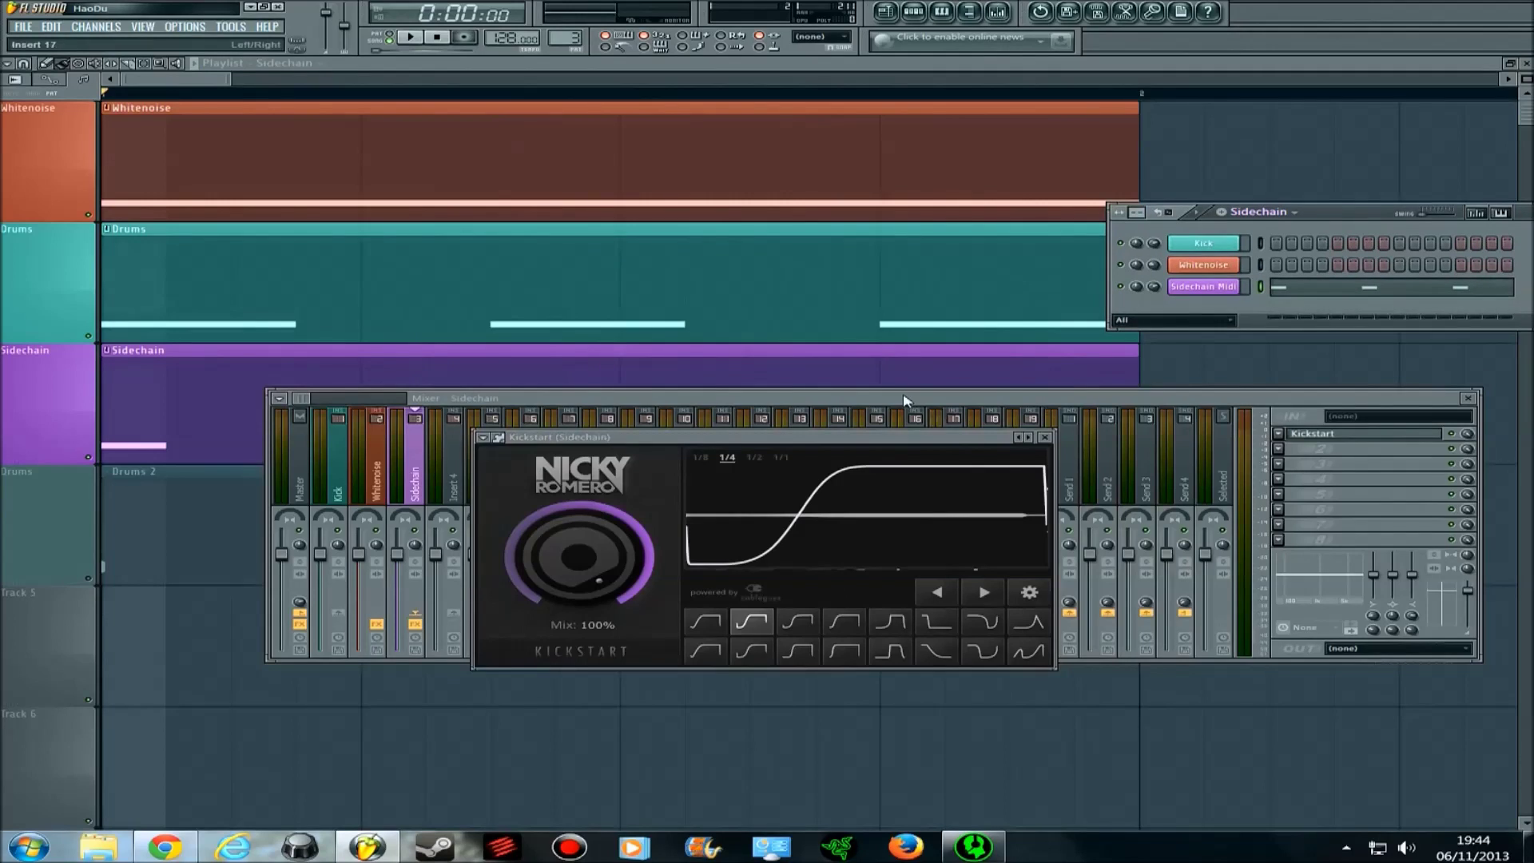
drag(904, 398, 760, 627)
drag(716, 438, 944, 604)
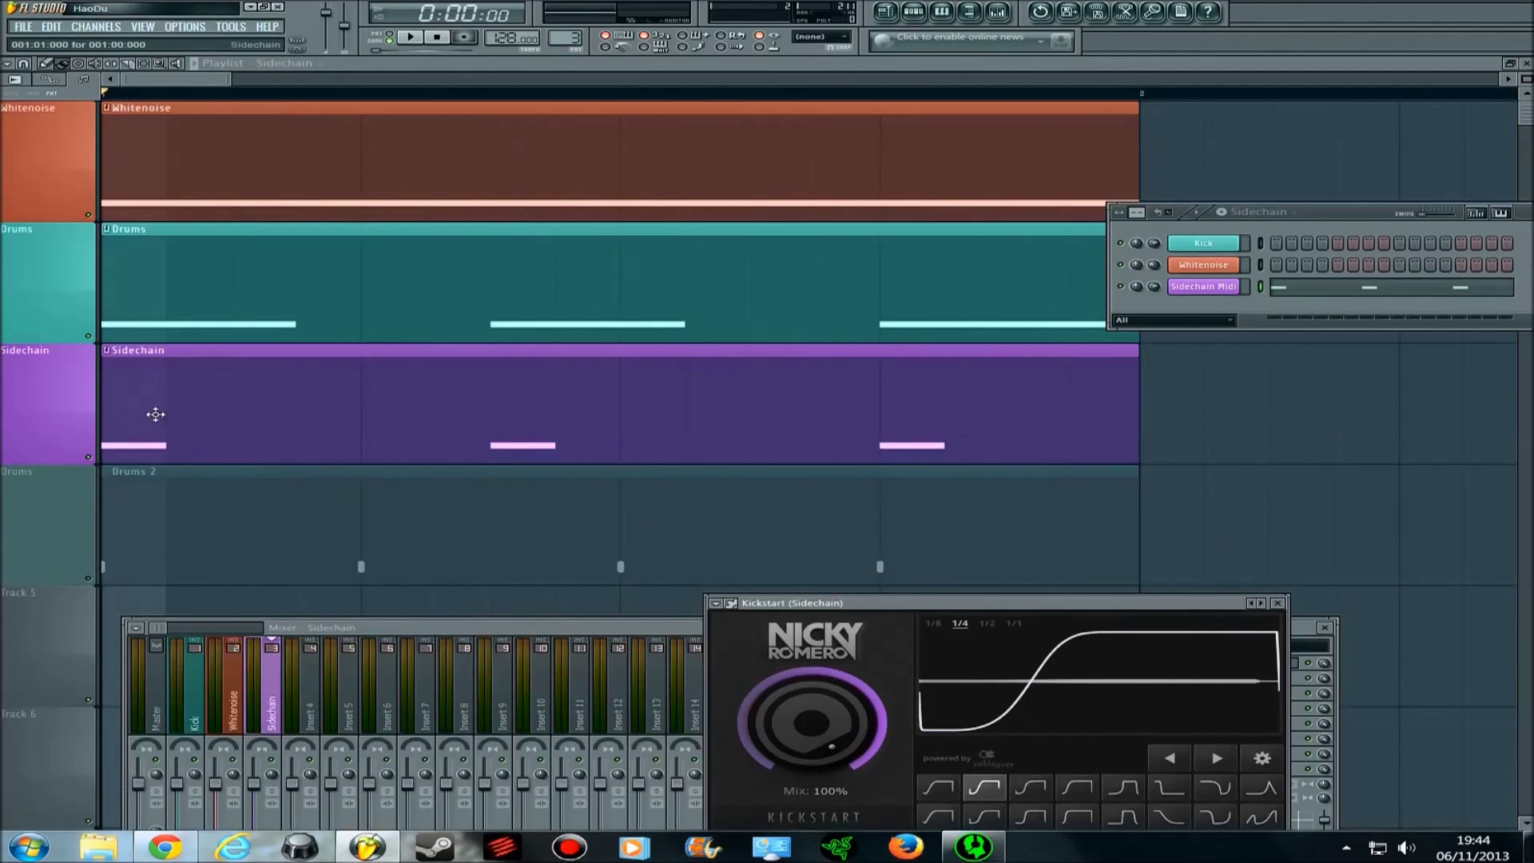
drag(961, 603, 995, 451)
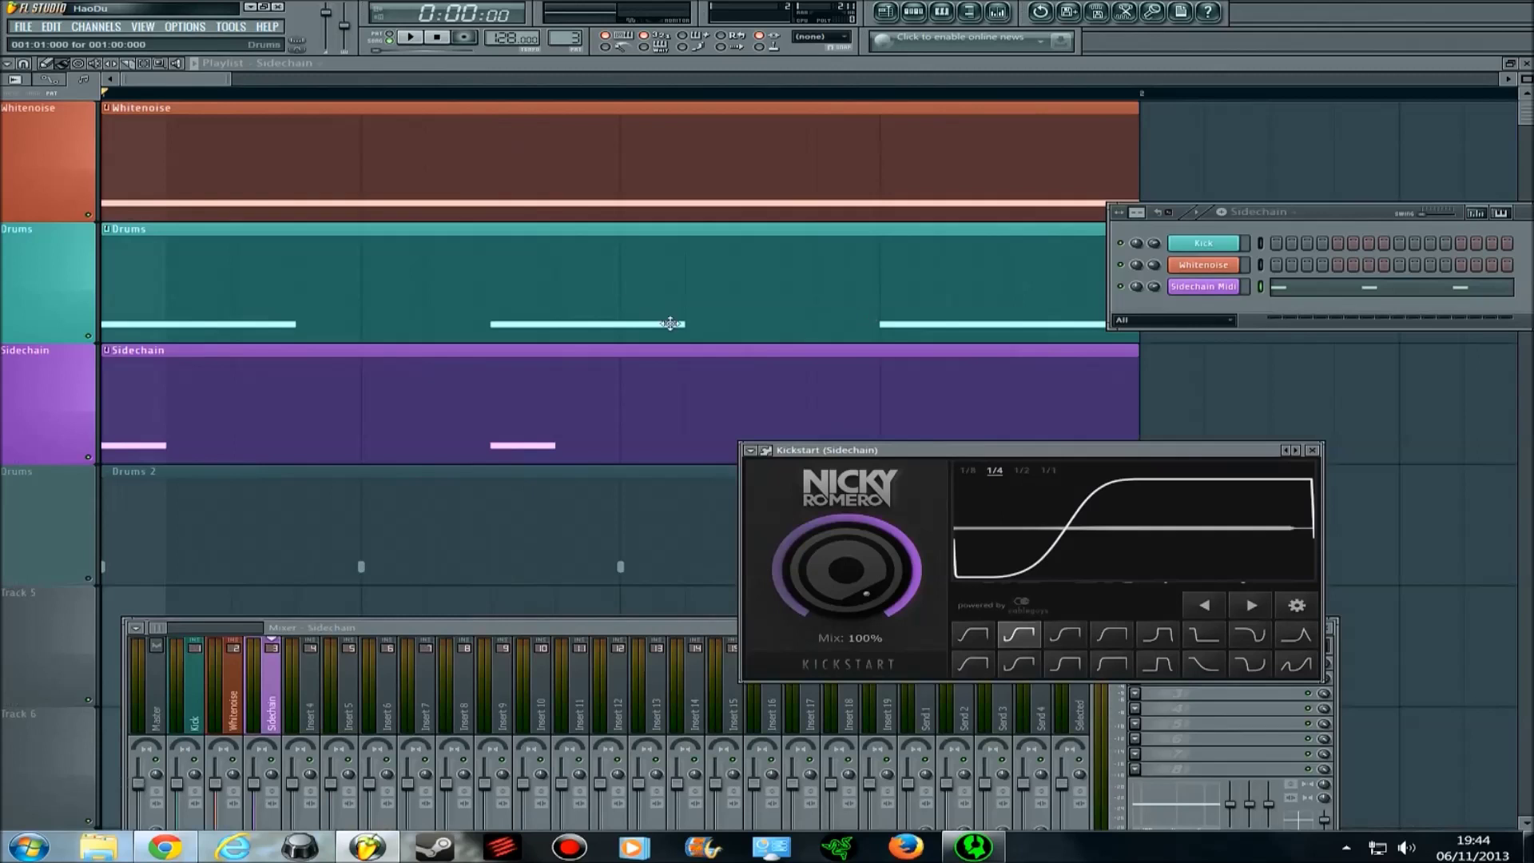
drag(1062, 456, 758, 349)
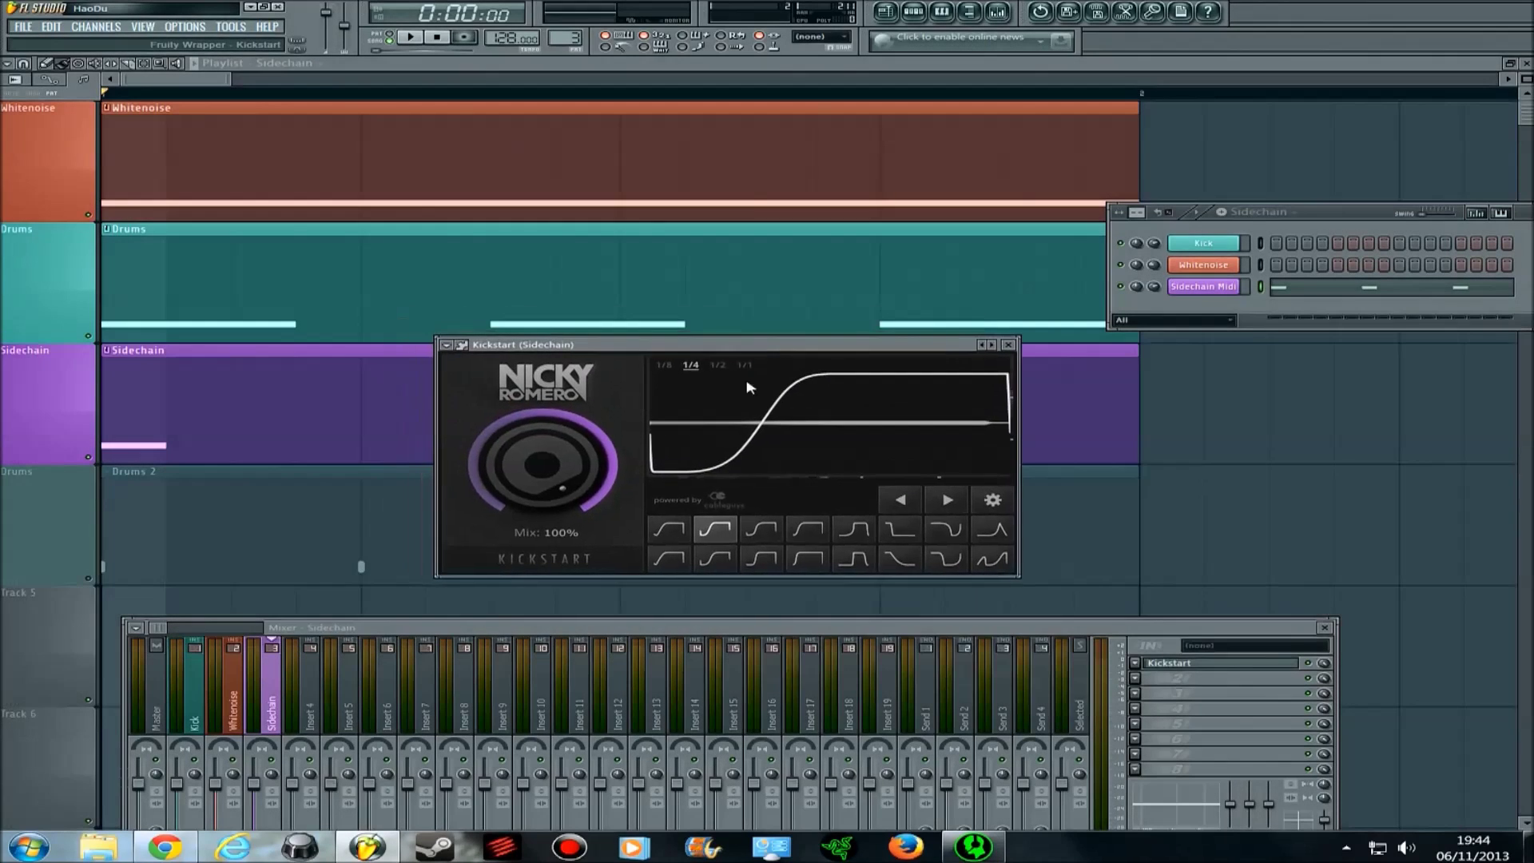
- Try Kickstart's Mix knob and a longer rate, leaving 1/4 and 100% mix
mouse_move(538, 467)
mouse_down()
mouse_move(538, 543)
mouse_move(538, 456)
mouse_up()
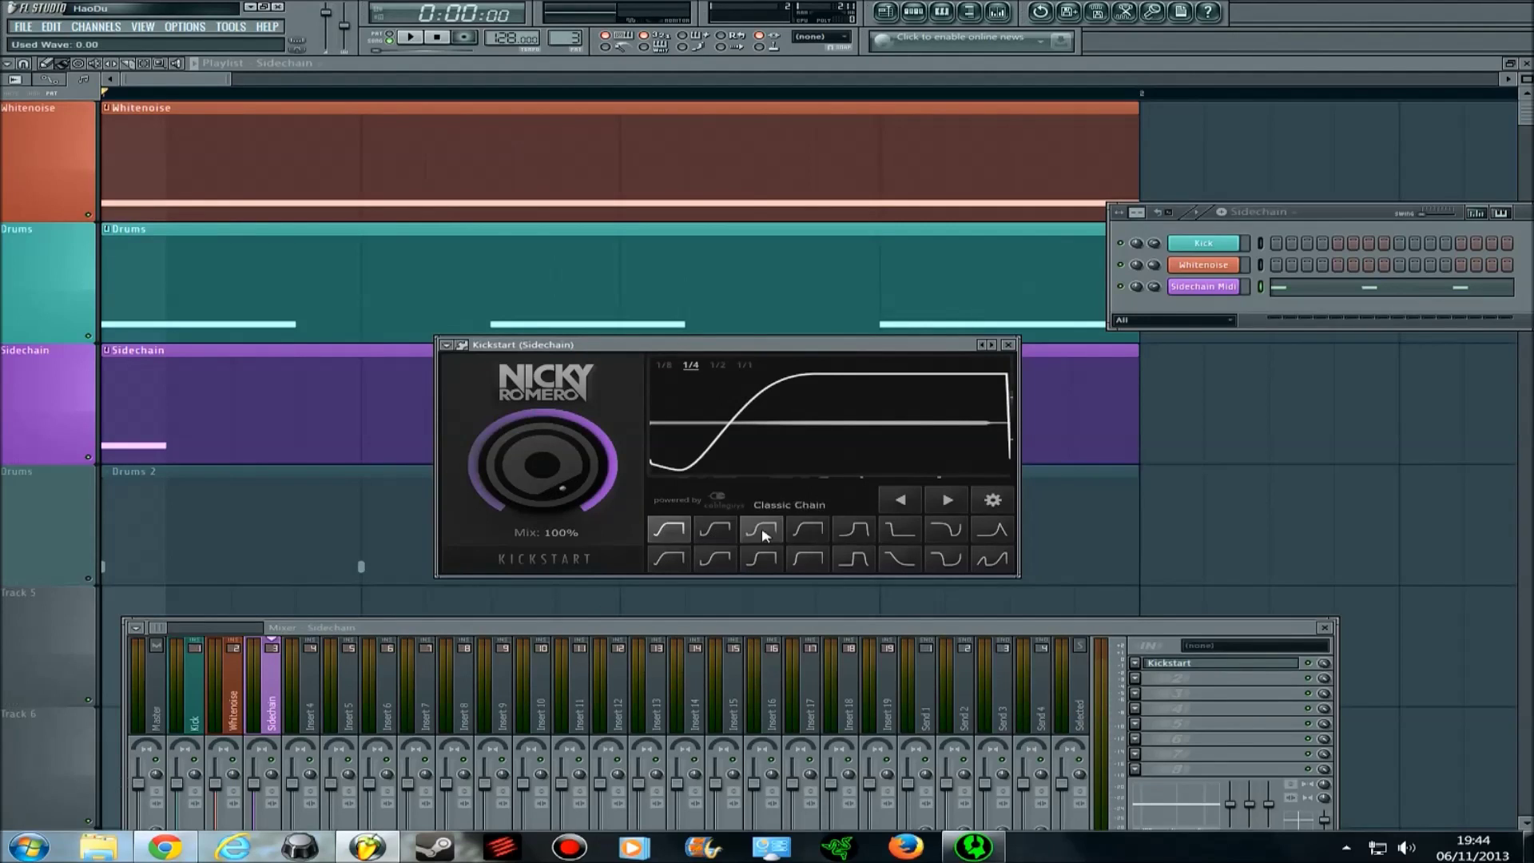
click(746, 365)
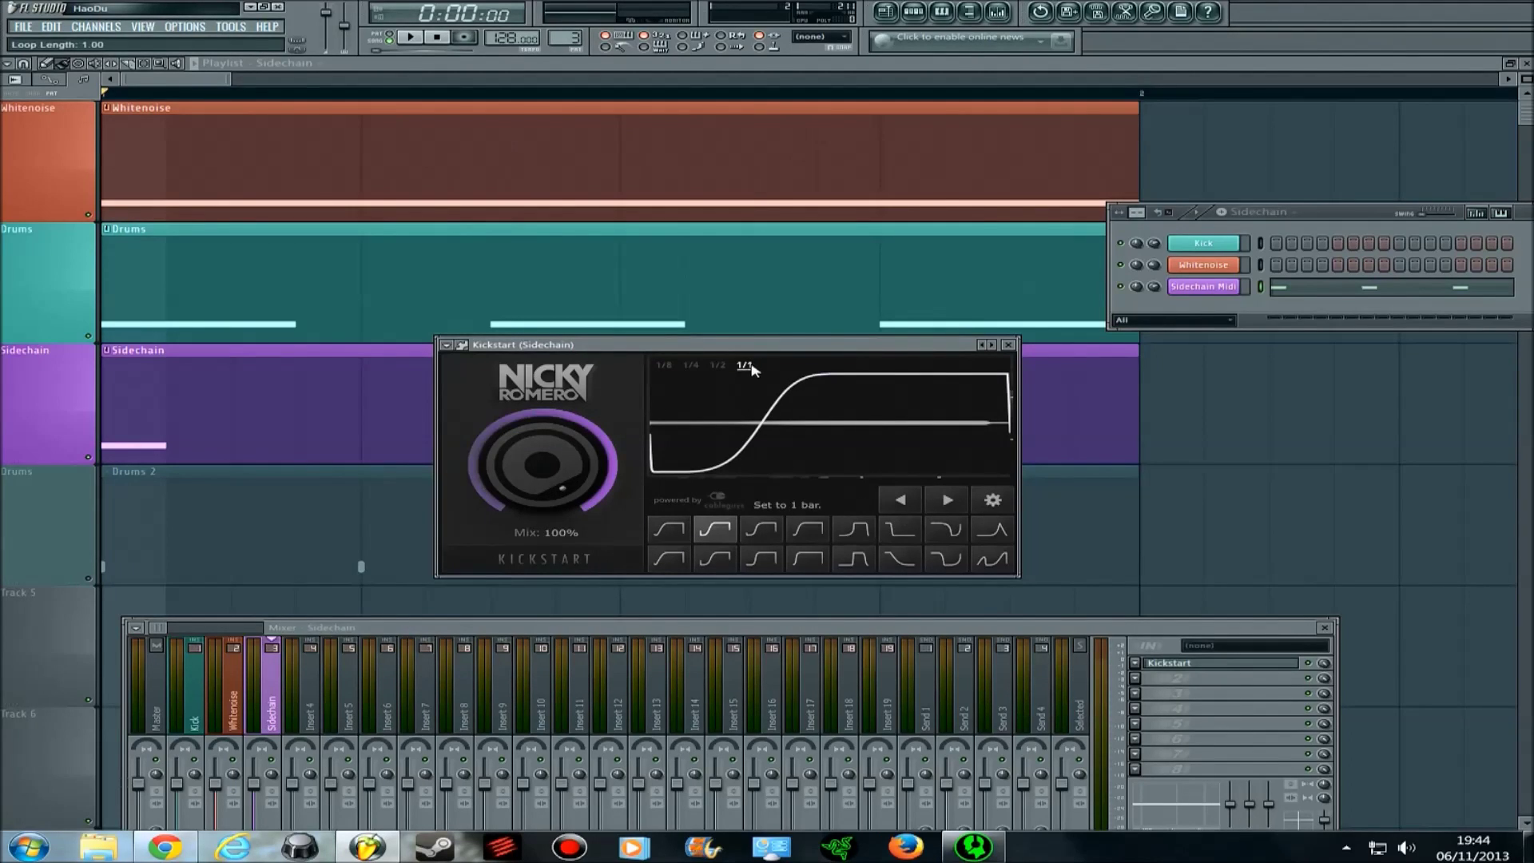
click(691, 365)
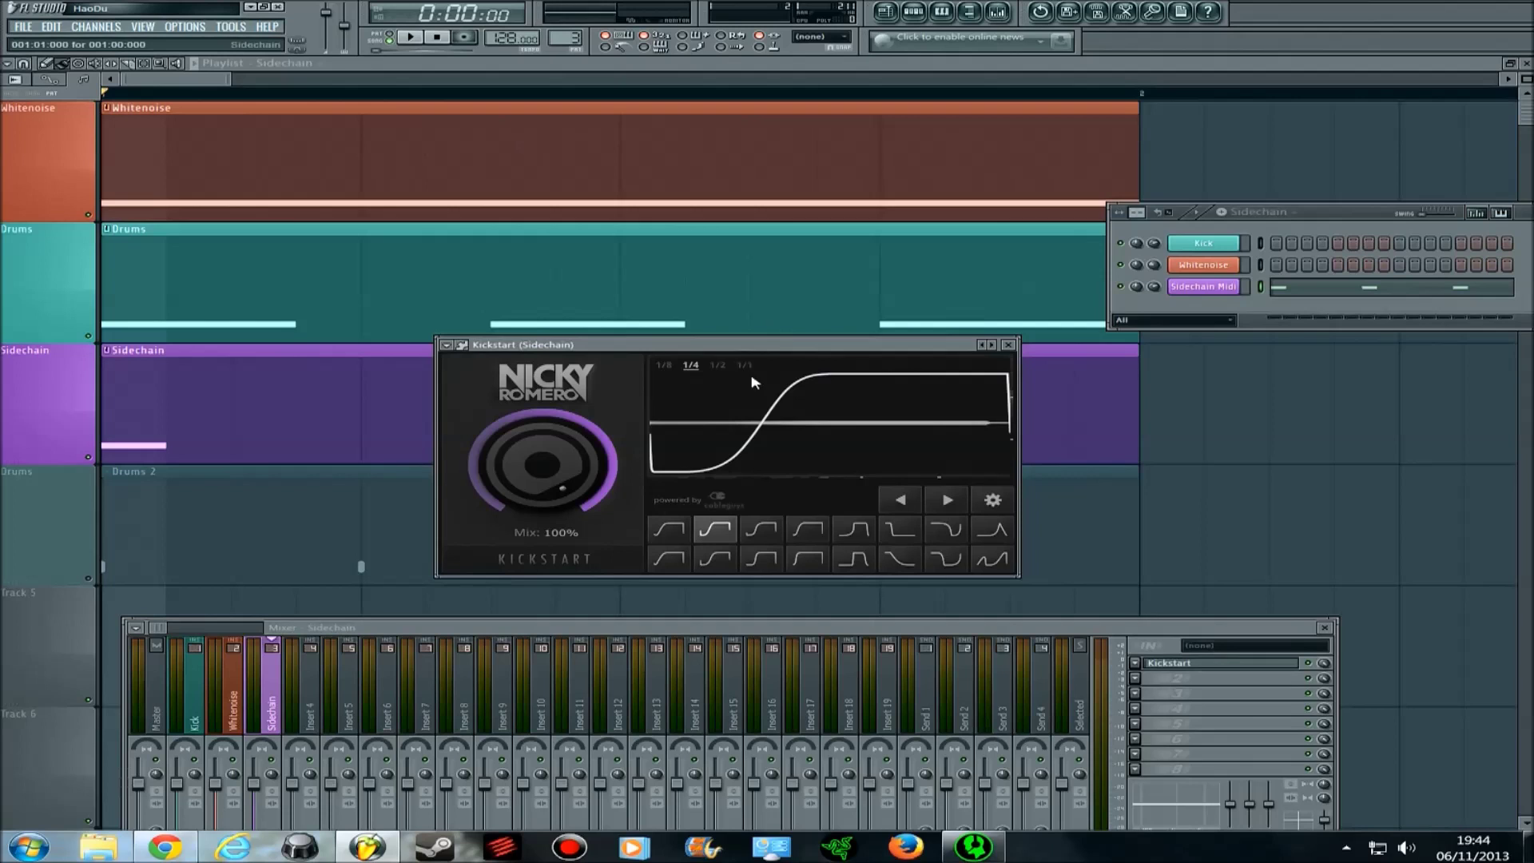
click(787, 360)
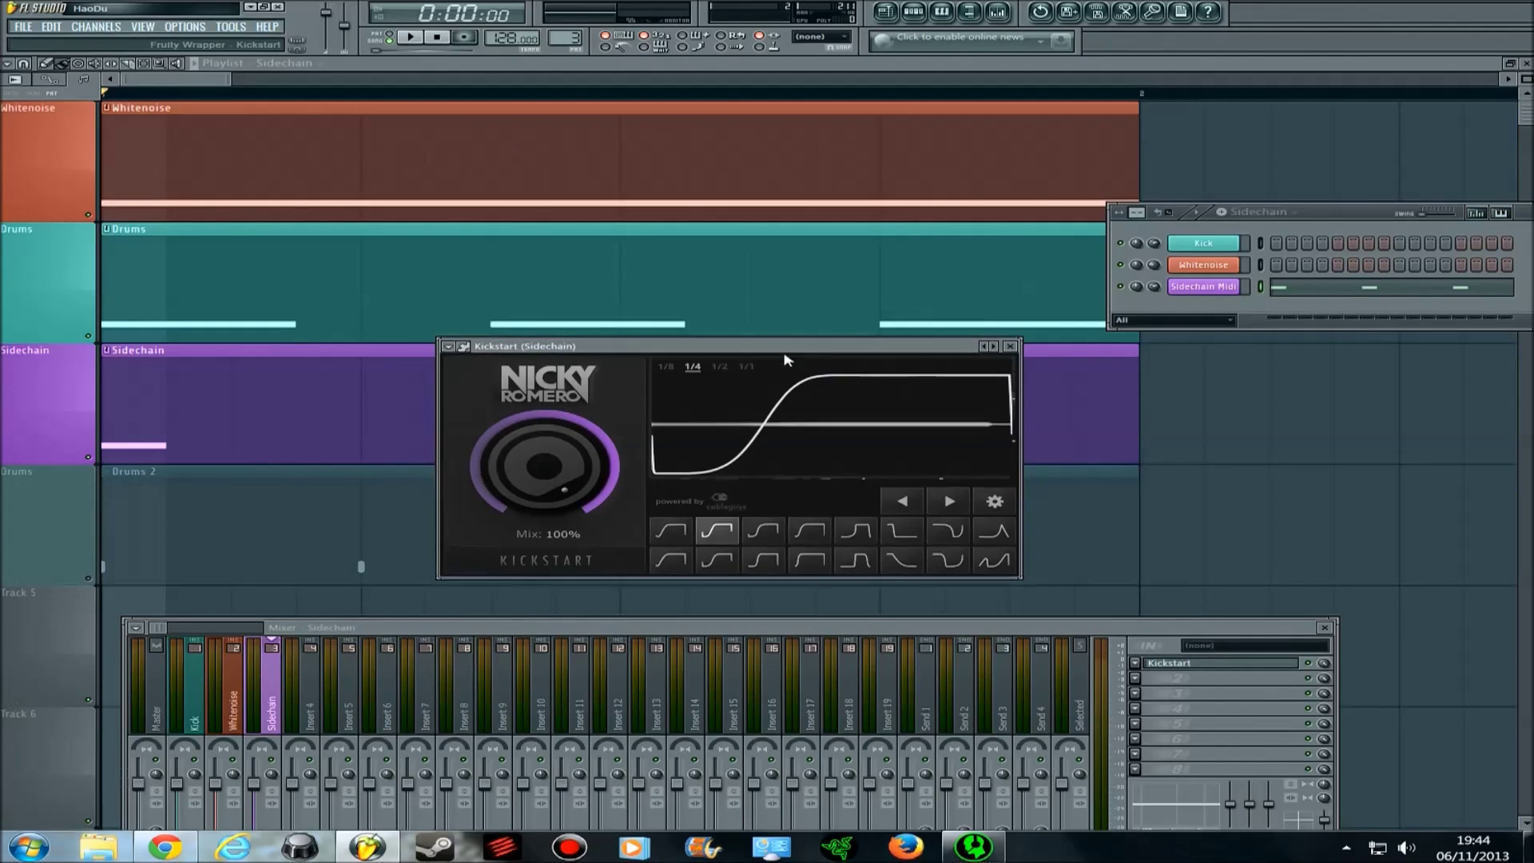
mouse_move(787, 361)
mouse_down()
mouse_move(821, 384)
mouse_move(781, 379)
mouse_up()
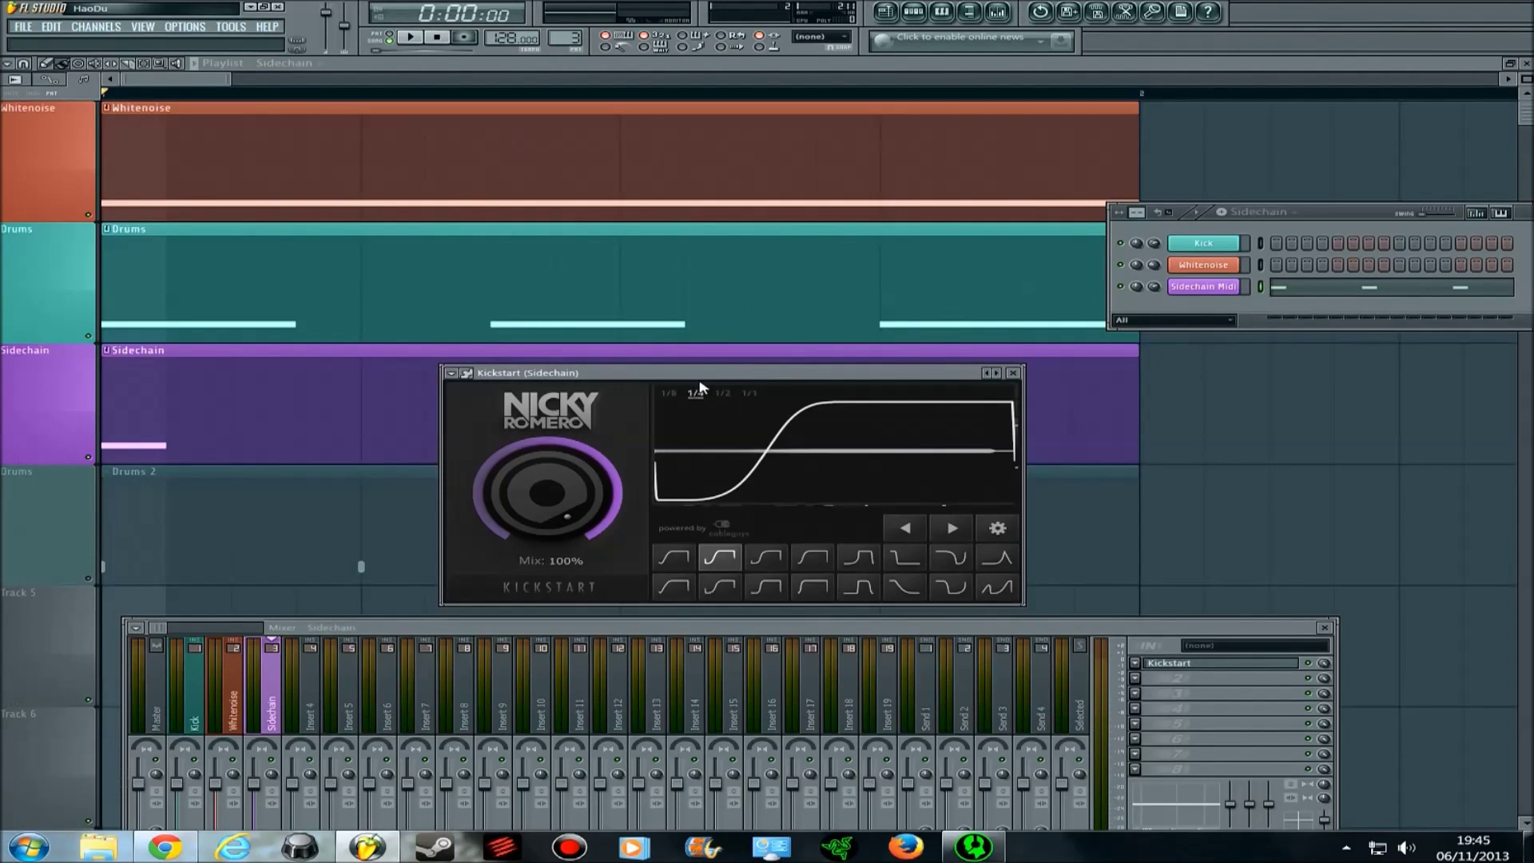
drag(701, 372, 695, 350)
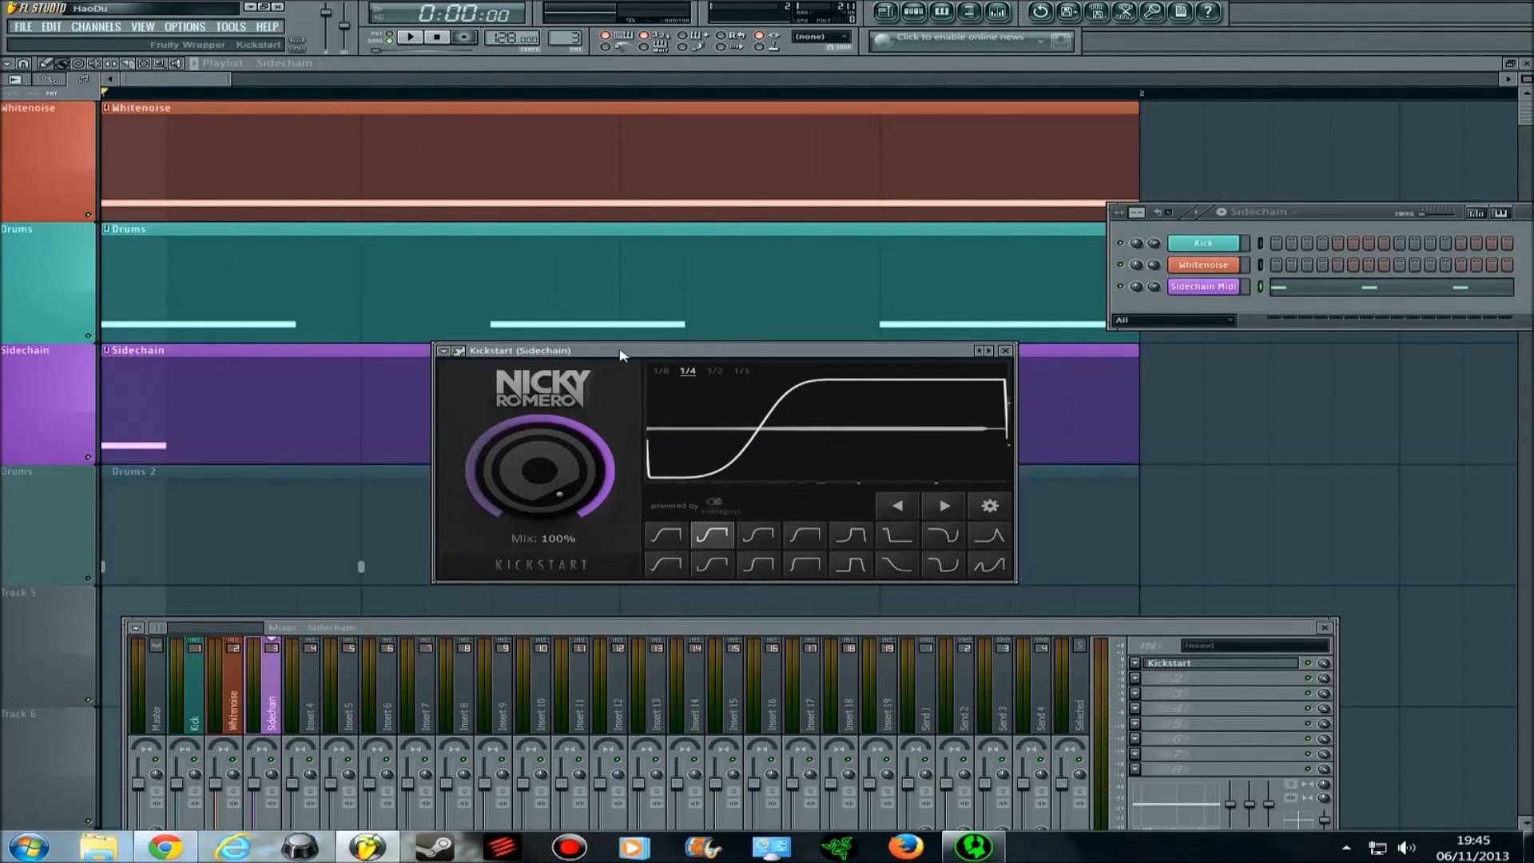
key(space)
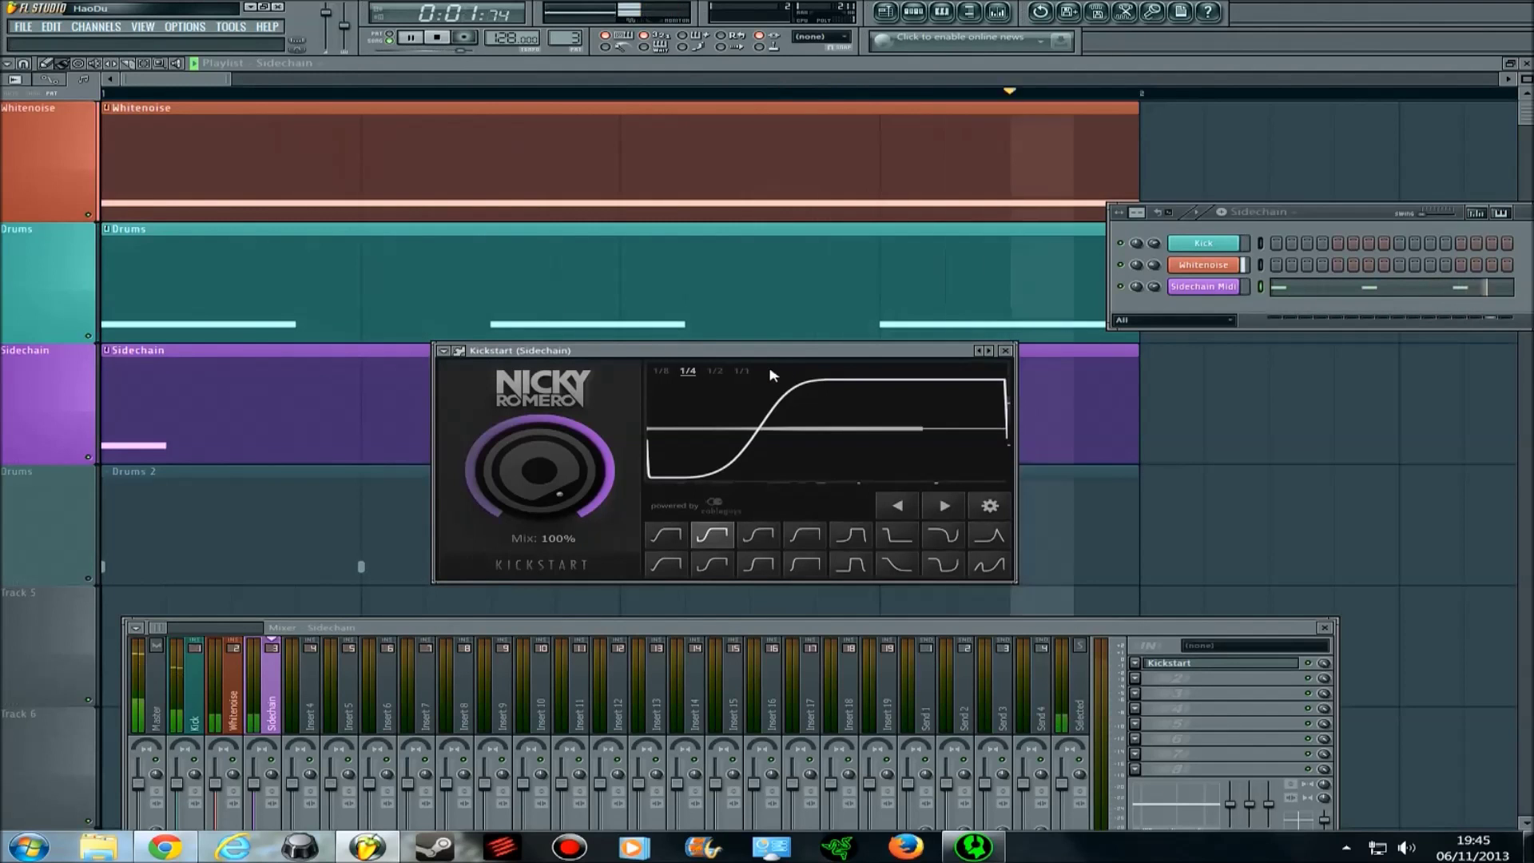
key(space)
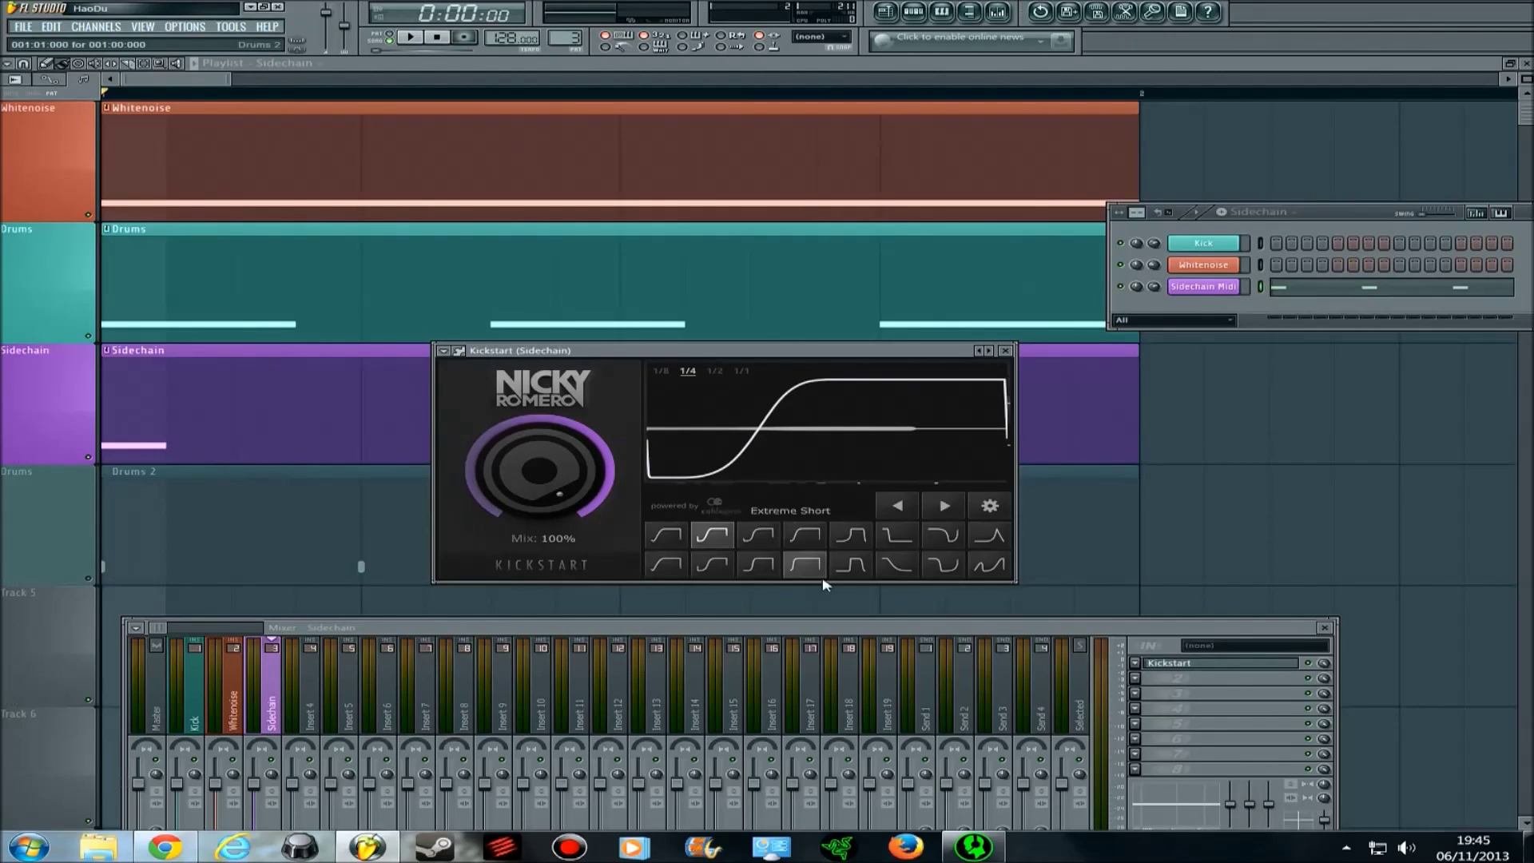
click(745, 374)
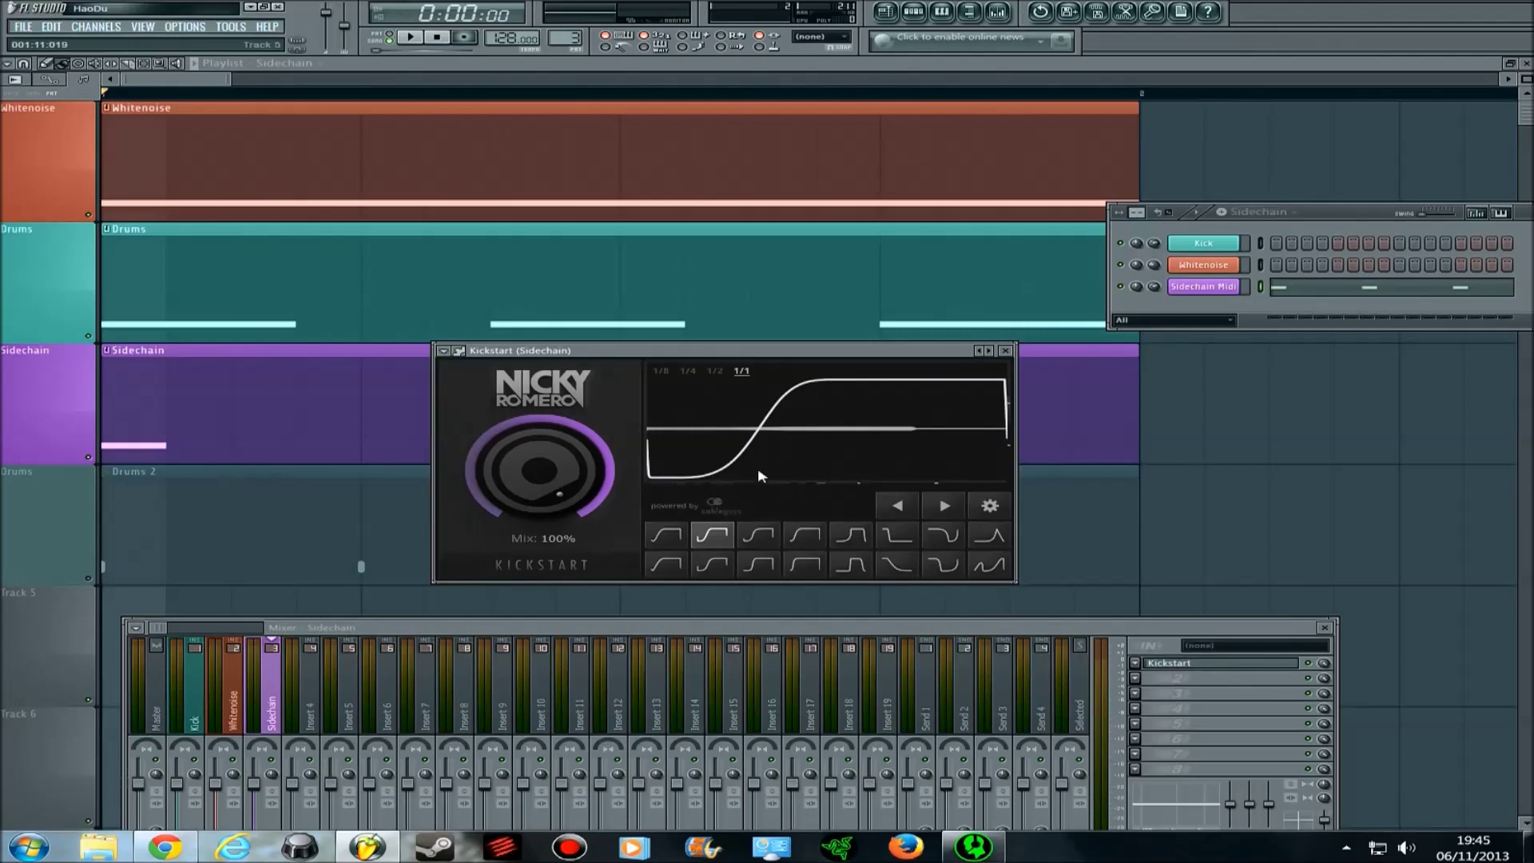
click(410, 36)
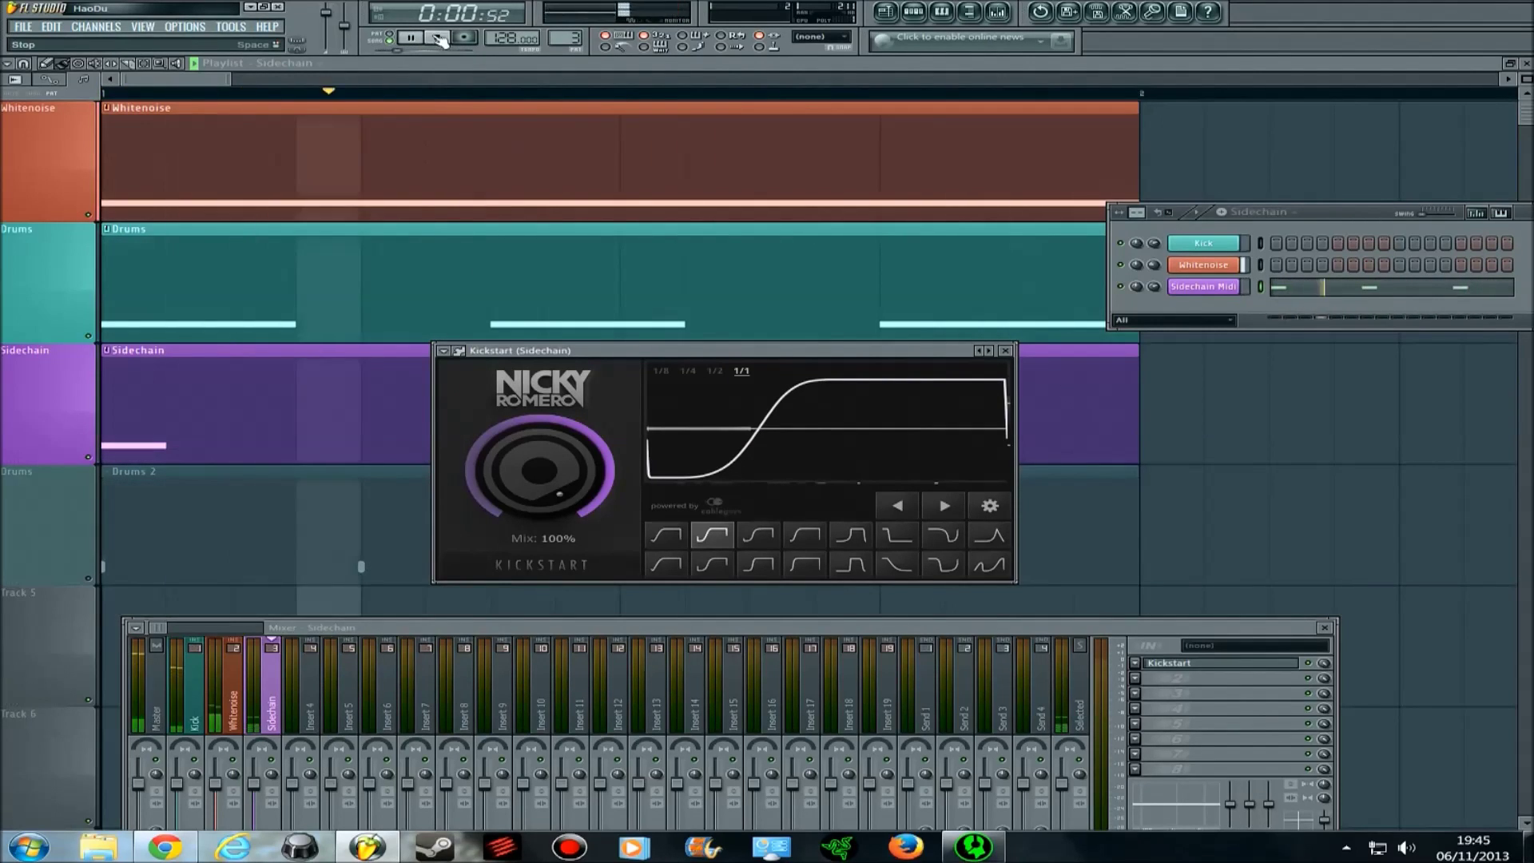
click(438, 37)
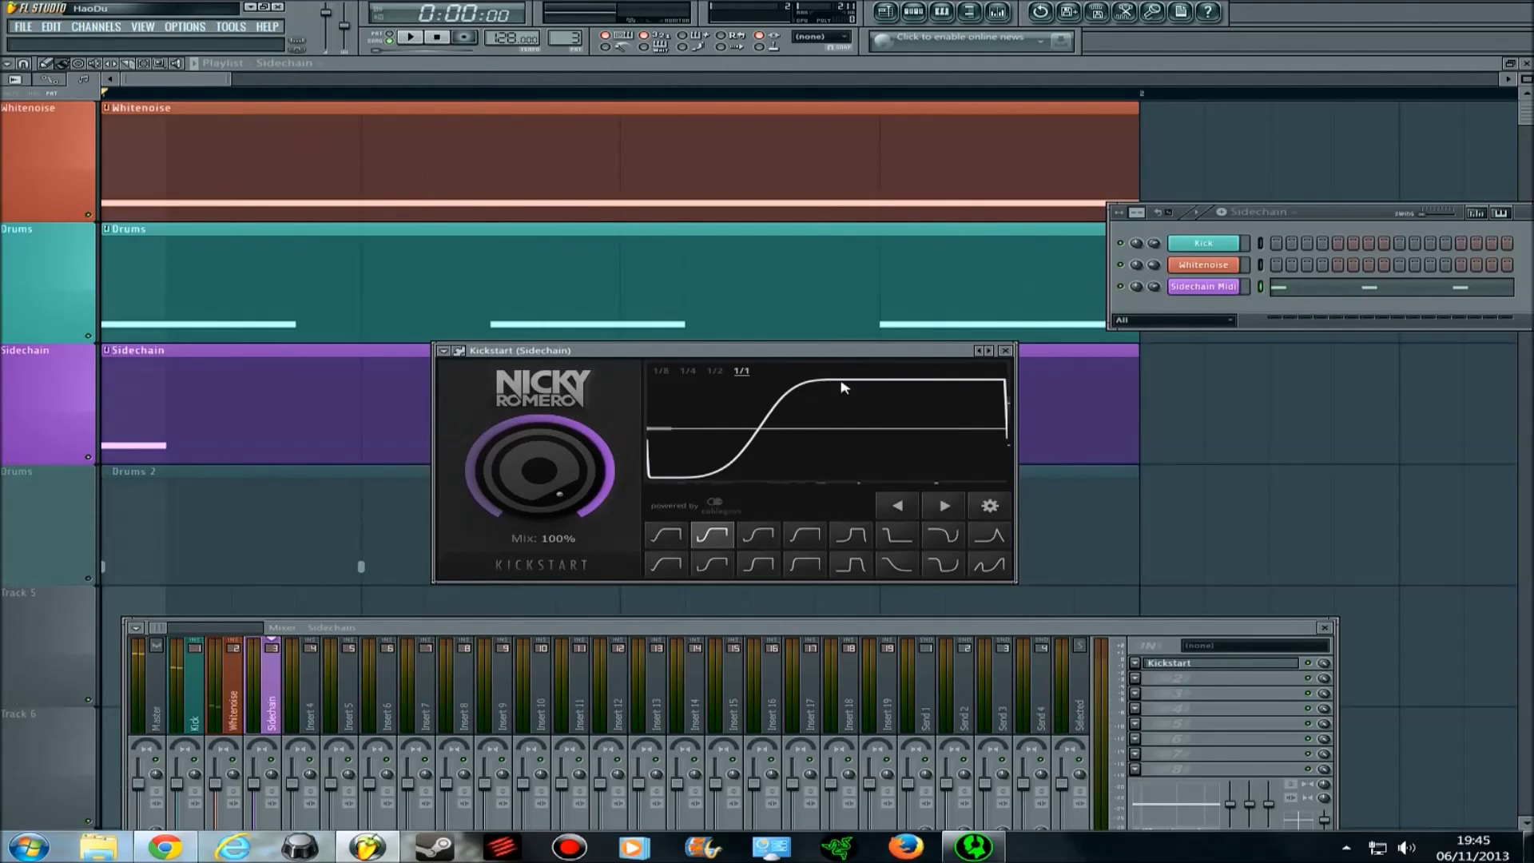
click(715, 372)
click(410, 38)
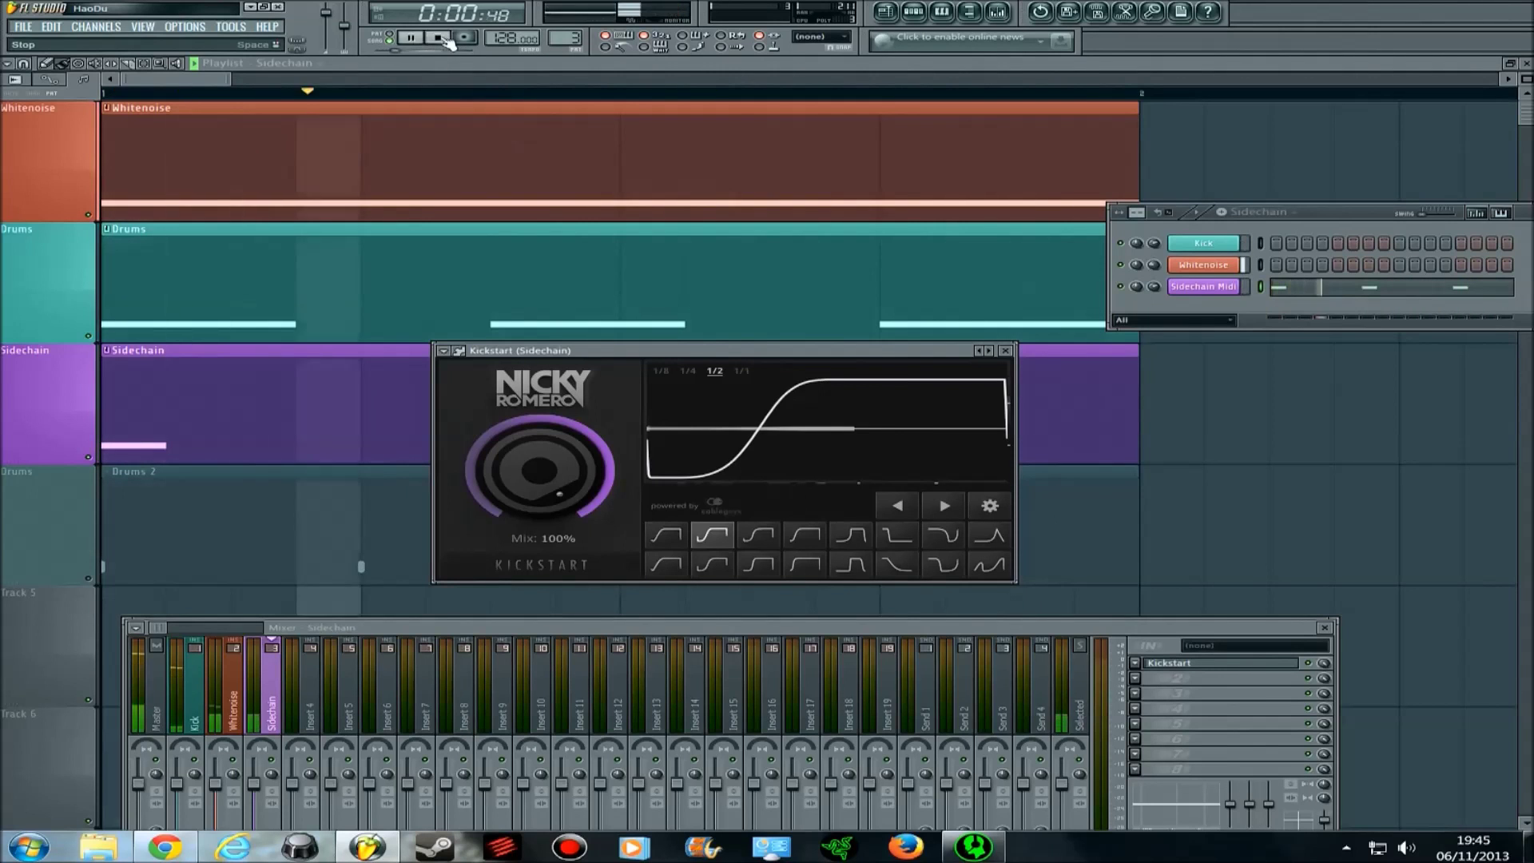
click(445, 38)
click(662, 377)
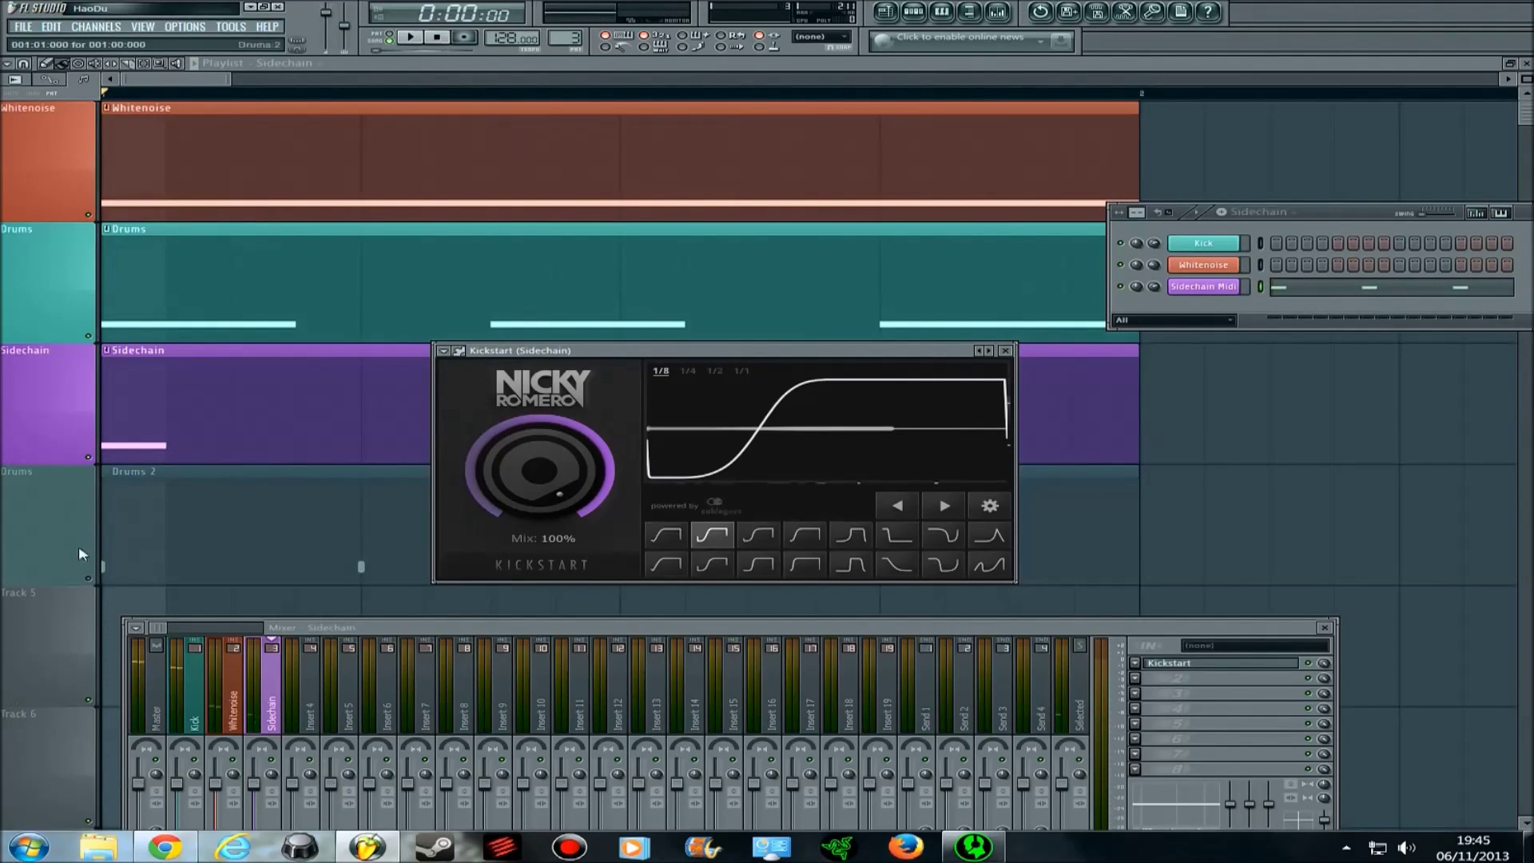
click(412, 39)
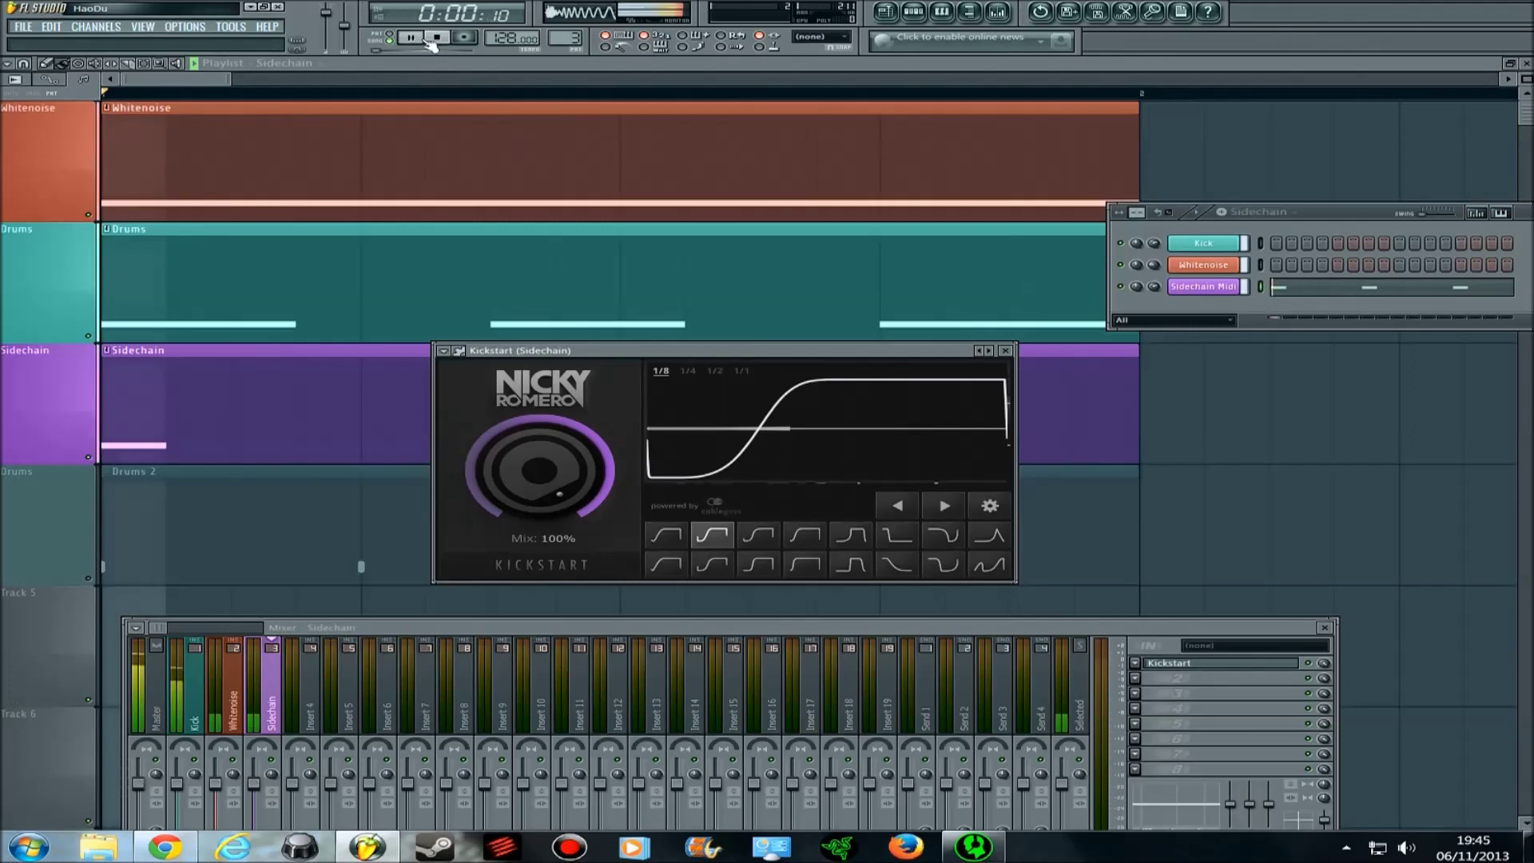
click(438, 39)
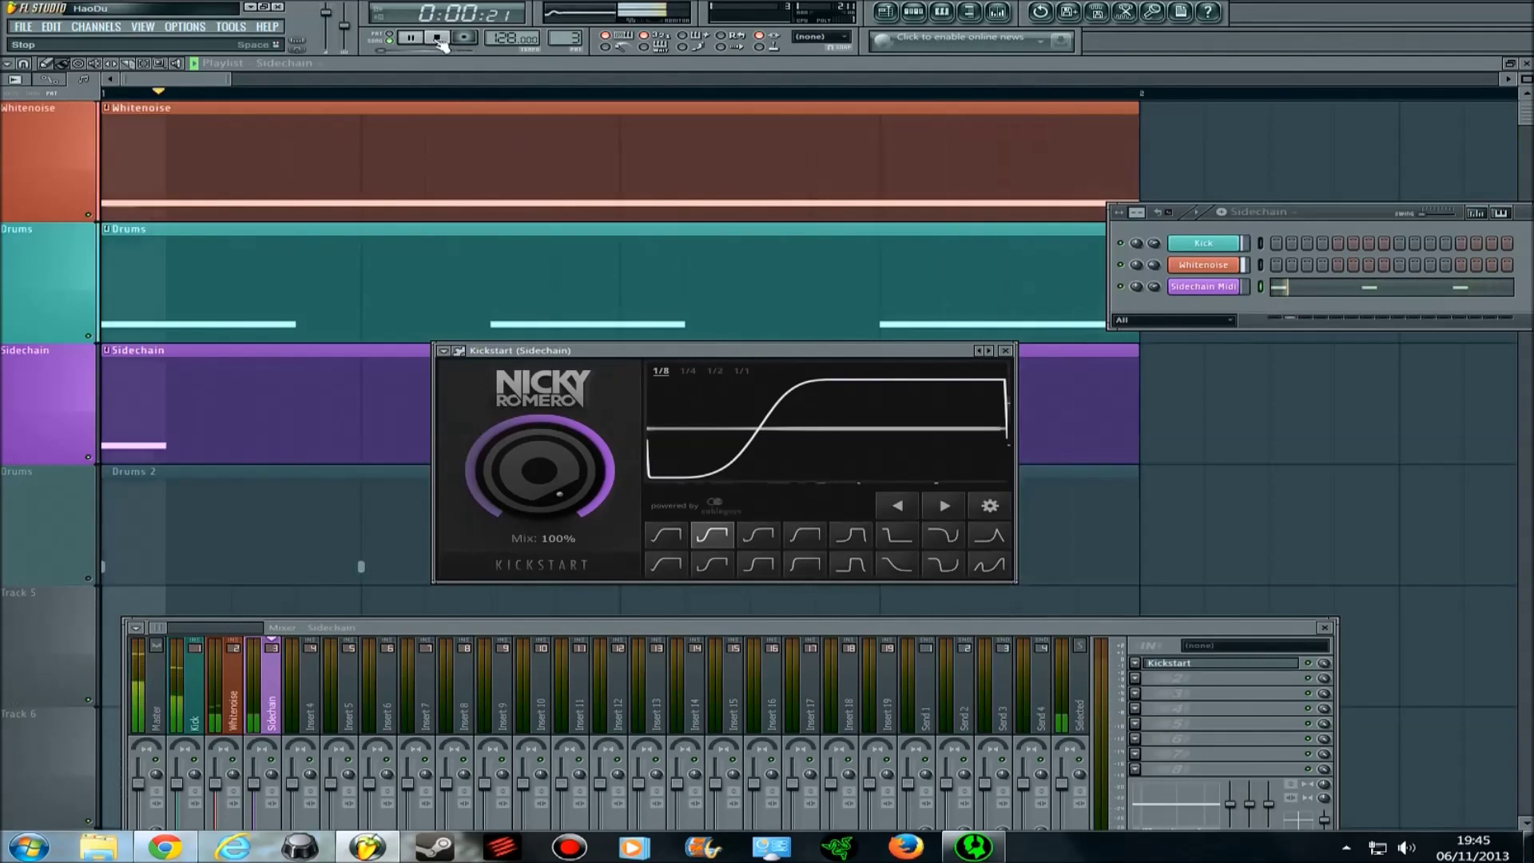
click(692, 375)
click(666, 377)
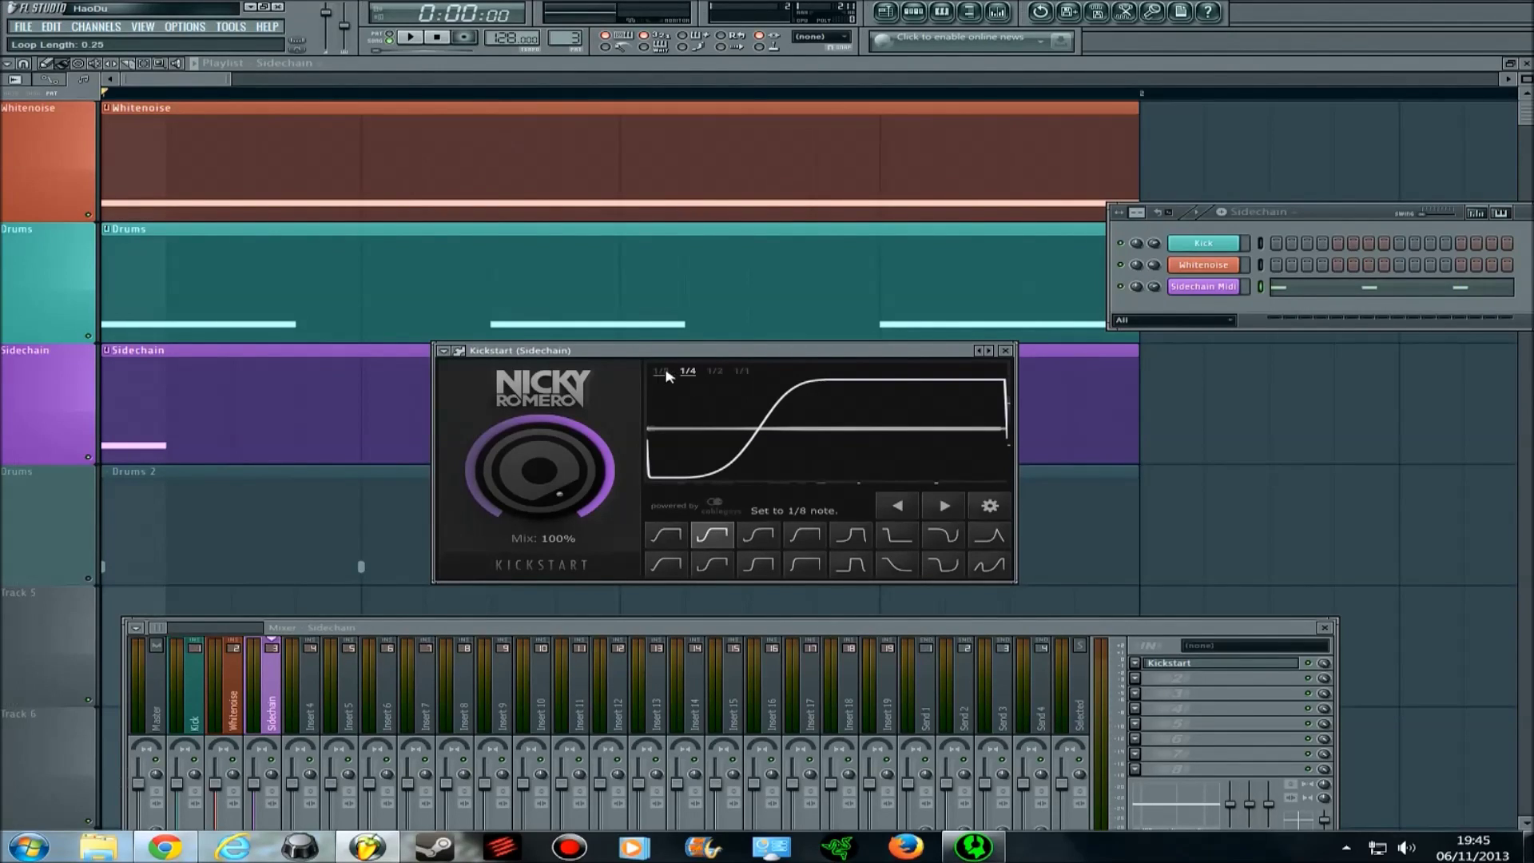
drag(707, 353, 614, 247)
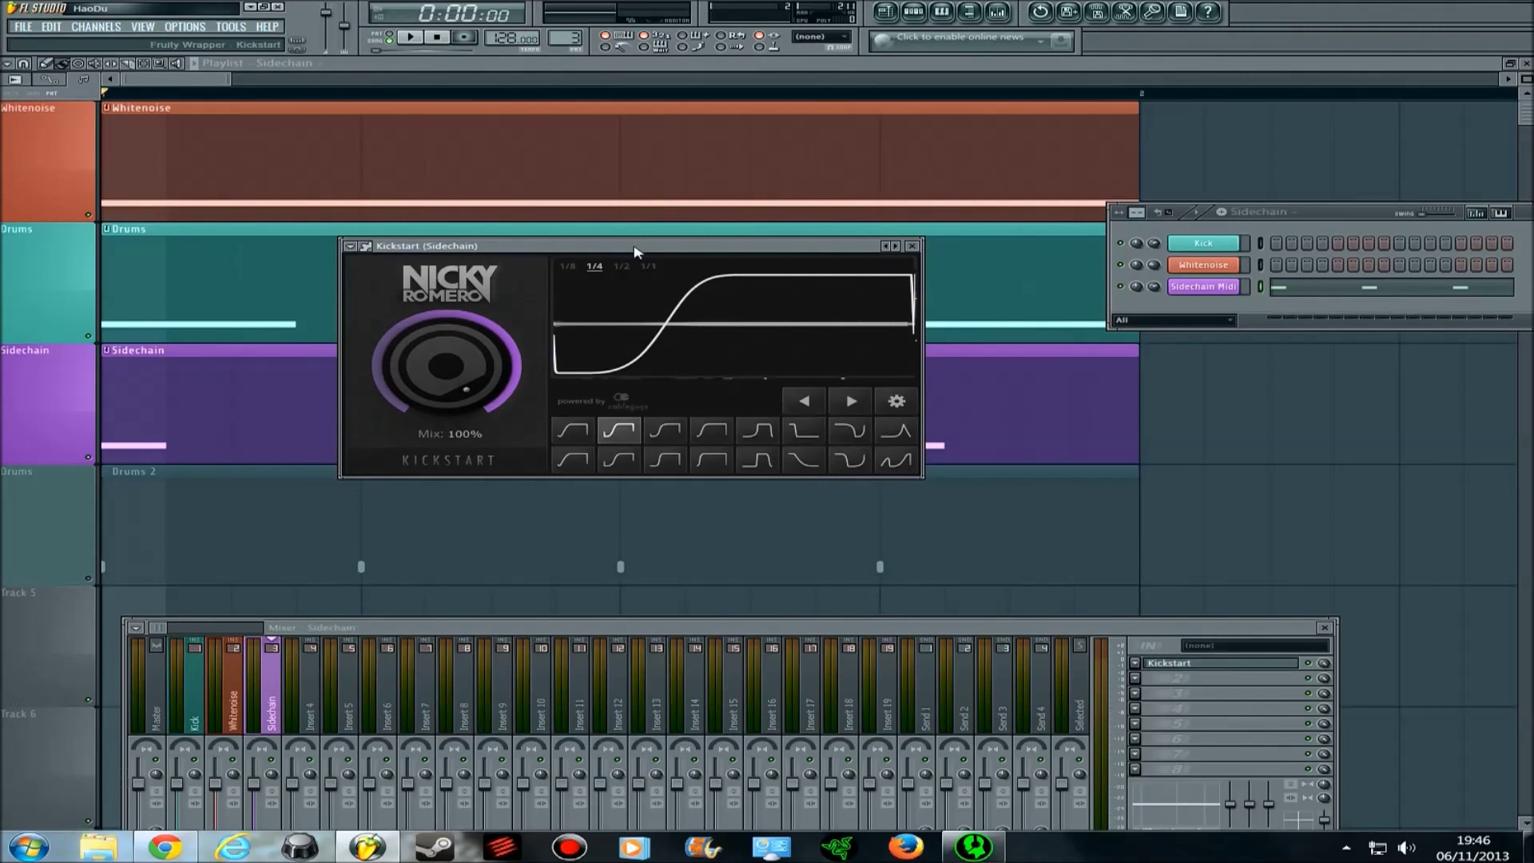
drag(633, 254, 611, 362)
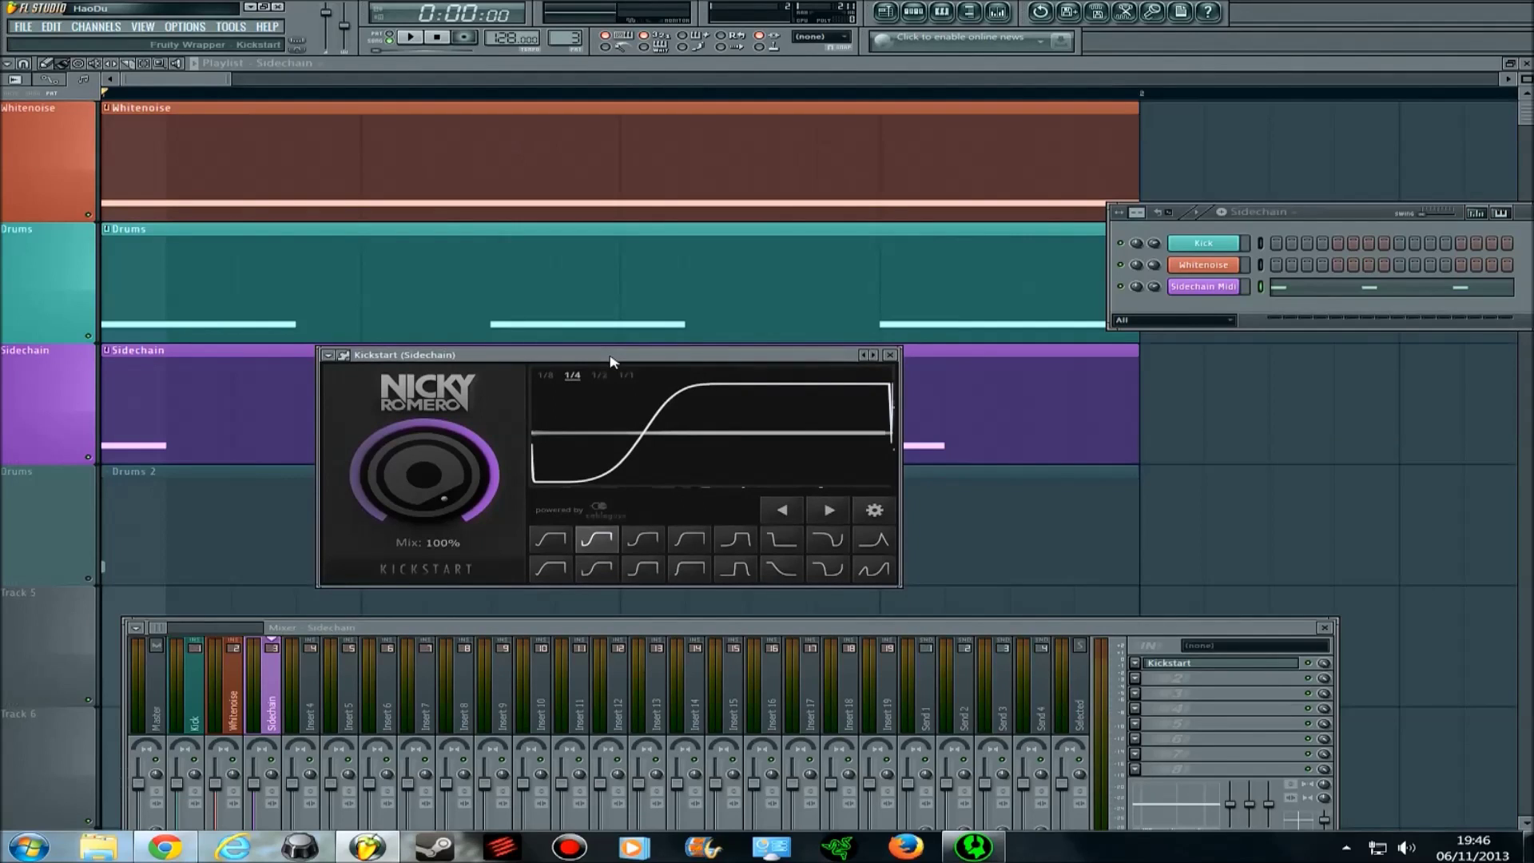
drag(572, 358, 780, 381)
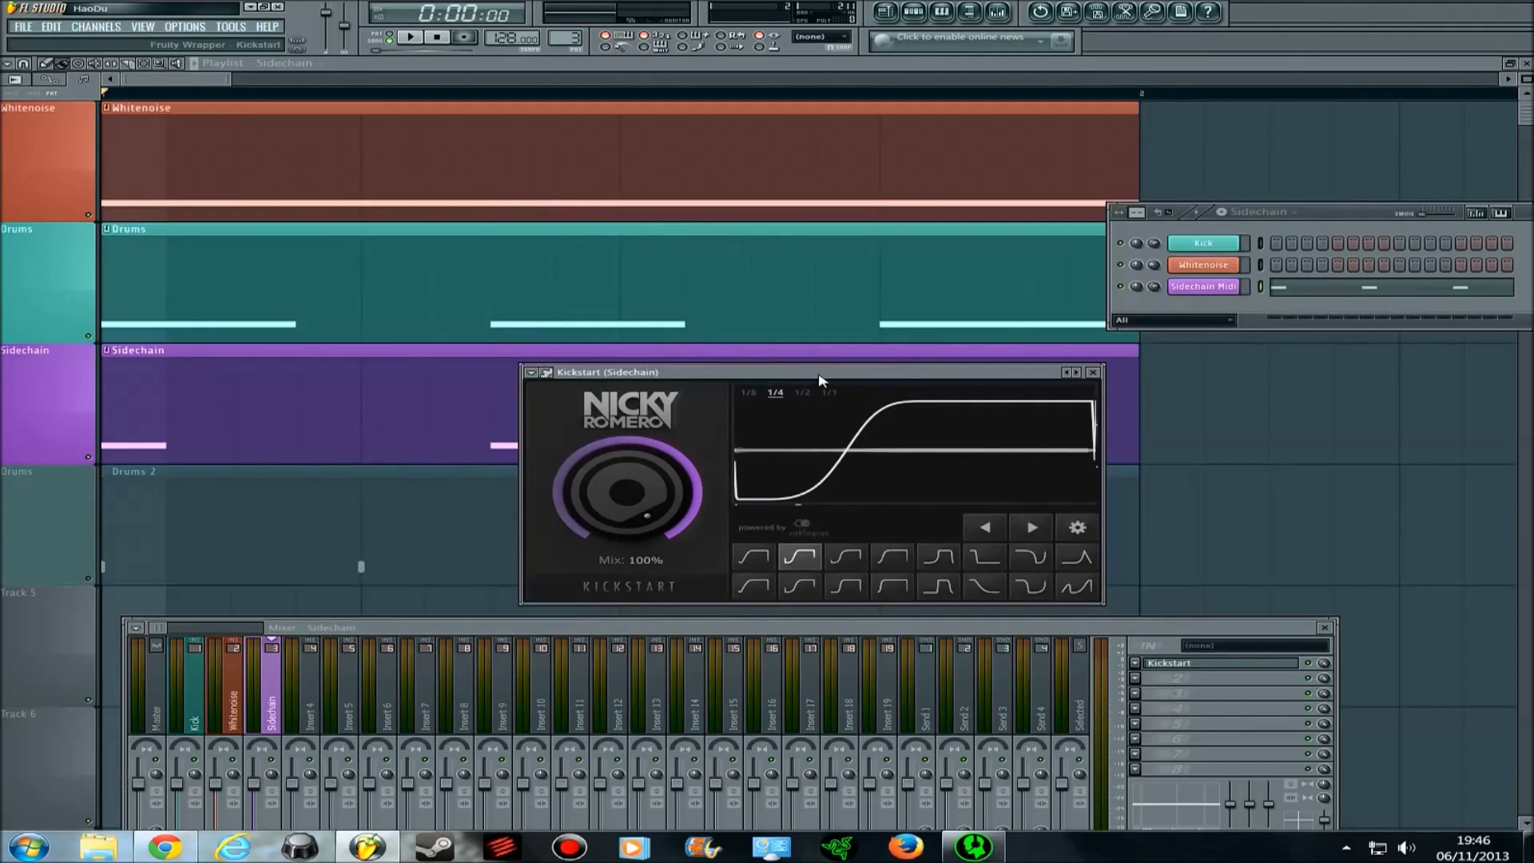
drag(814, 386, 685, 288)
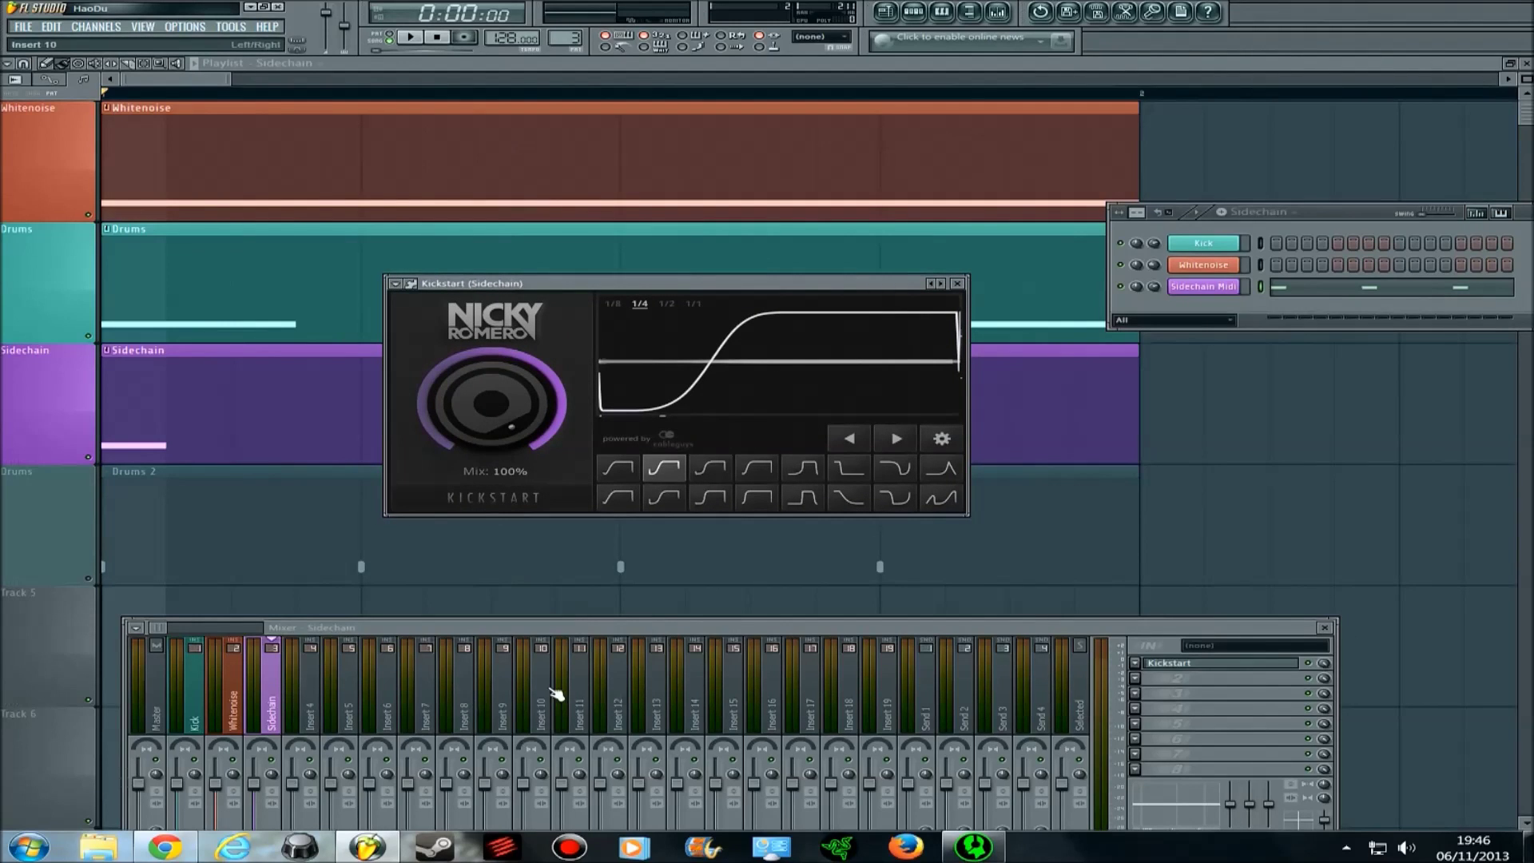
- Set Kickstart's retrigger mode to Retriggered and play the song to hear it
click(941, 440)
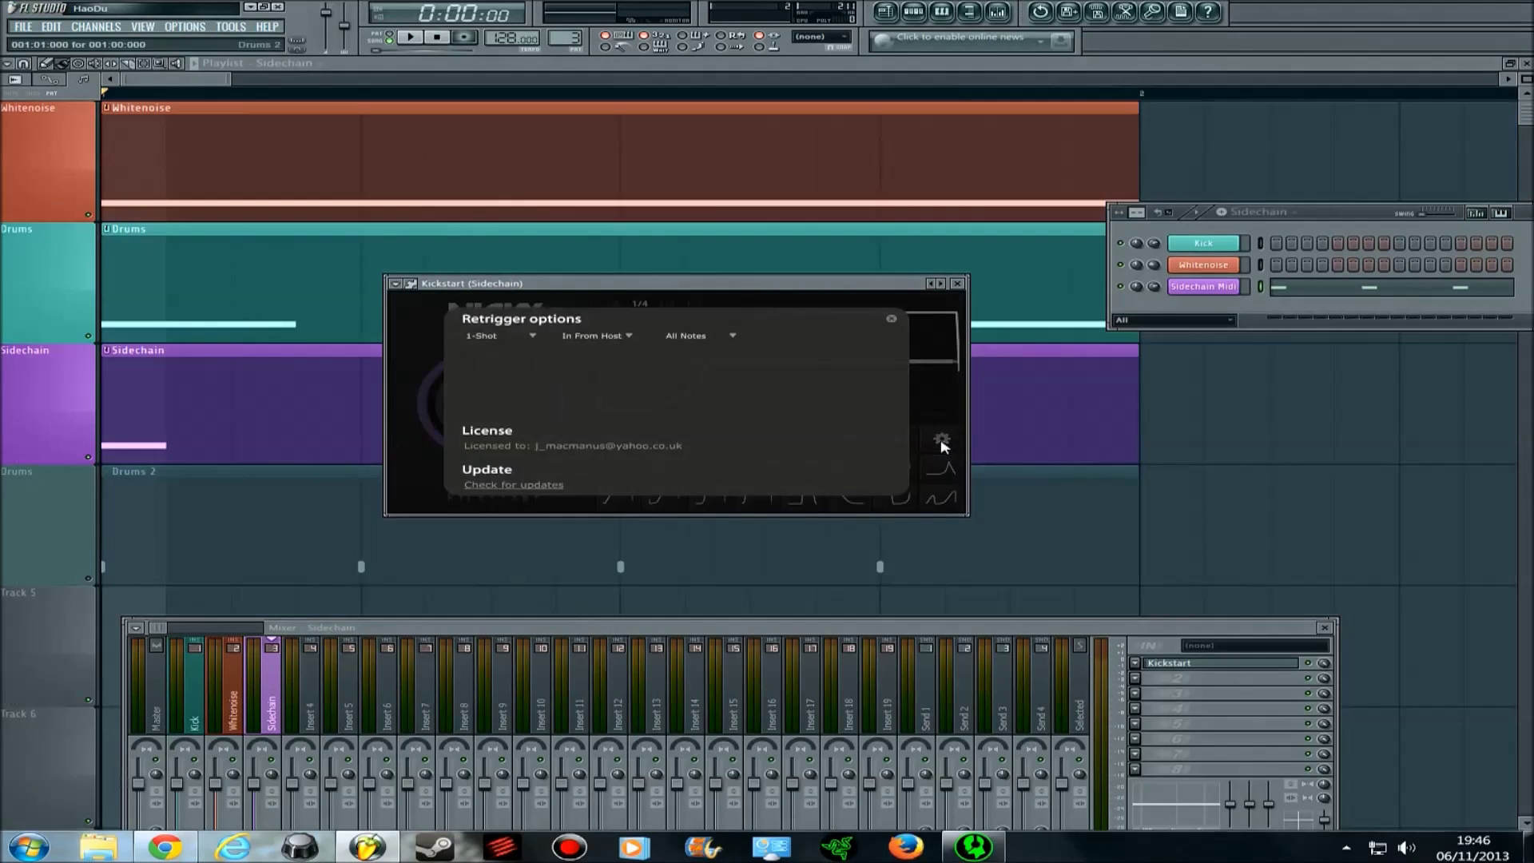
click(525, 337)
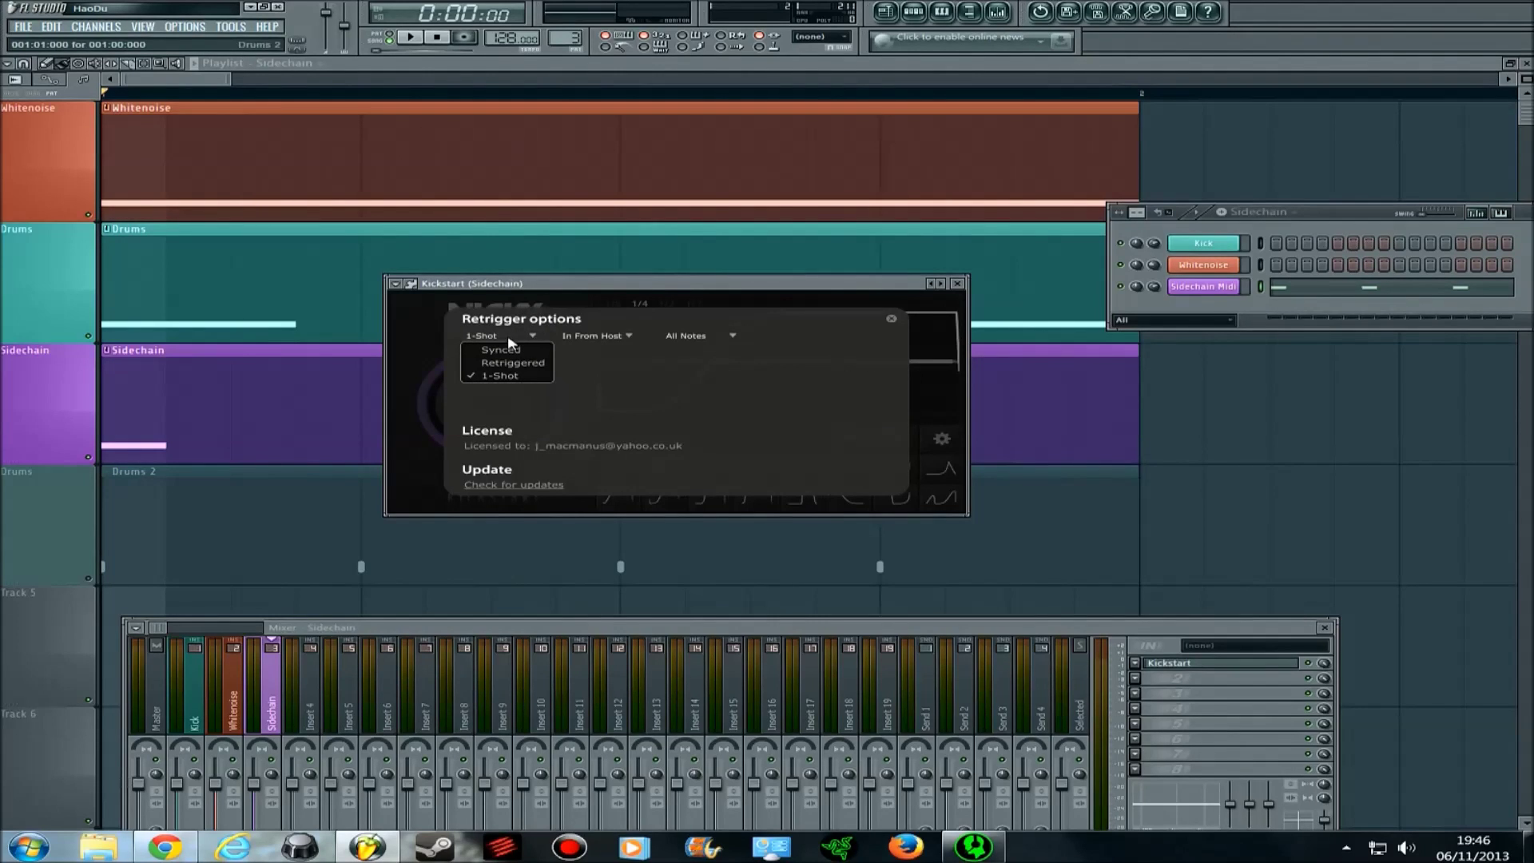
click(521, 365)
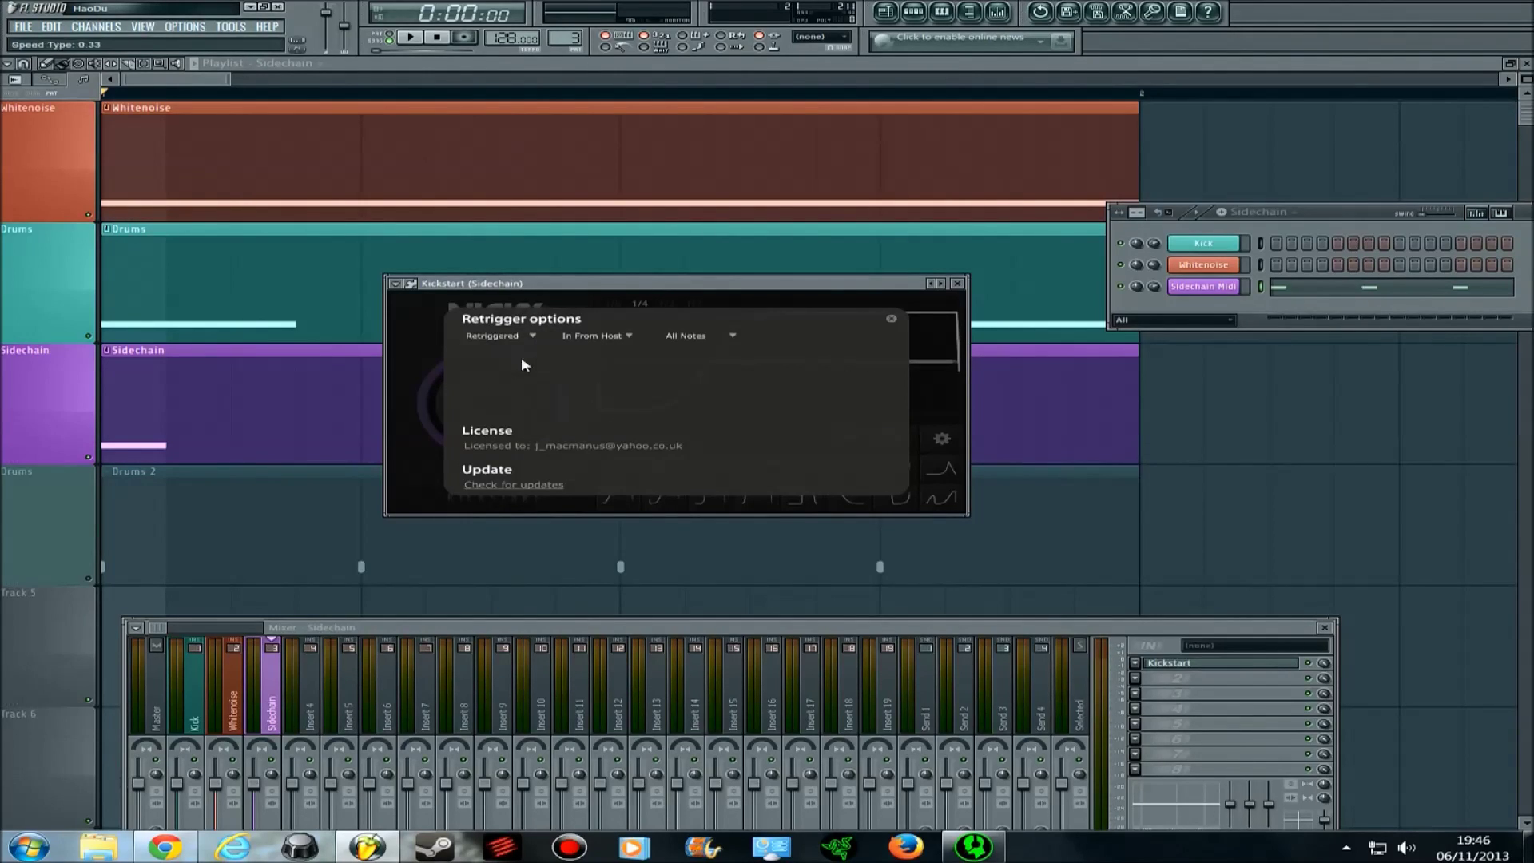
click(891, 319)
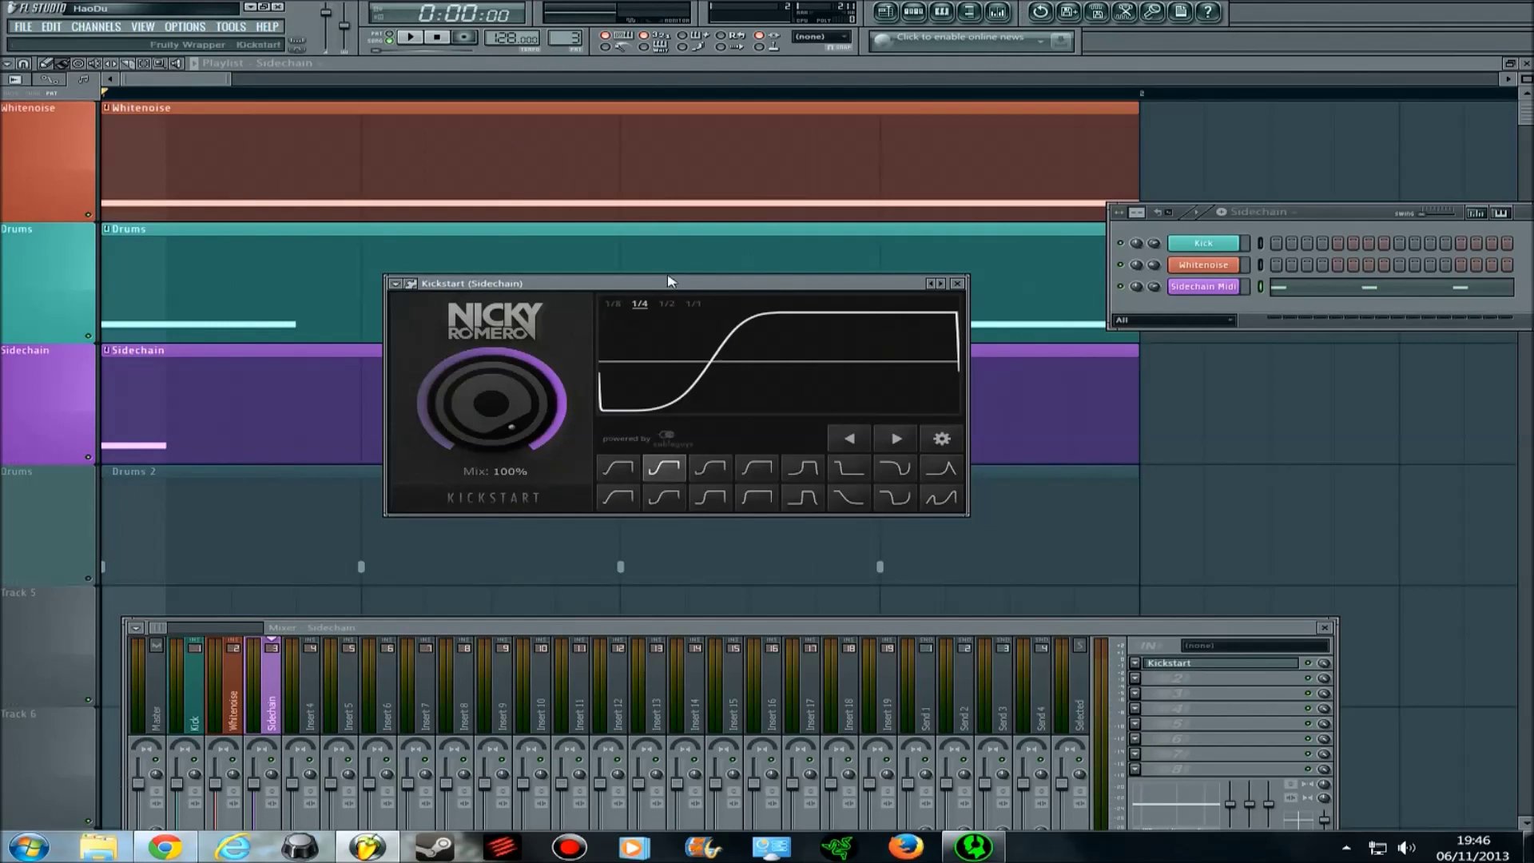
drag(691, 282, 960, 183)
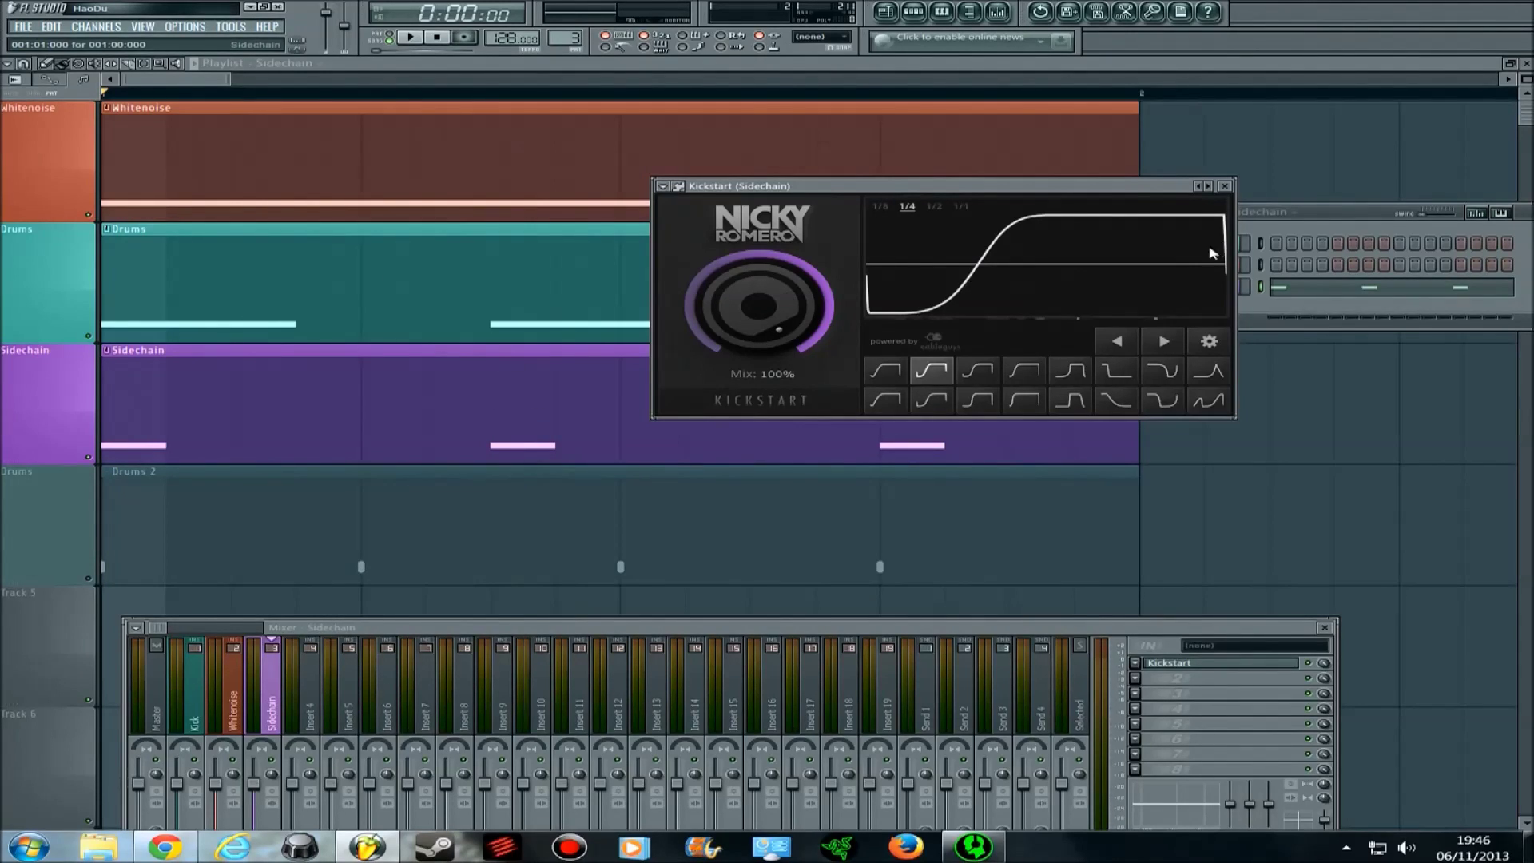
drag(884, 195, 813, 232)
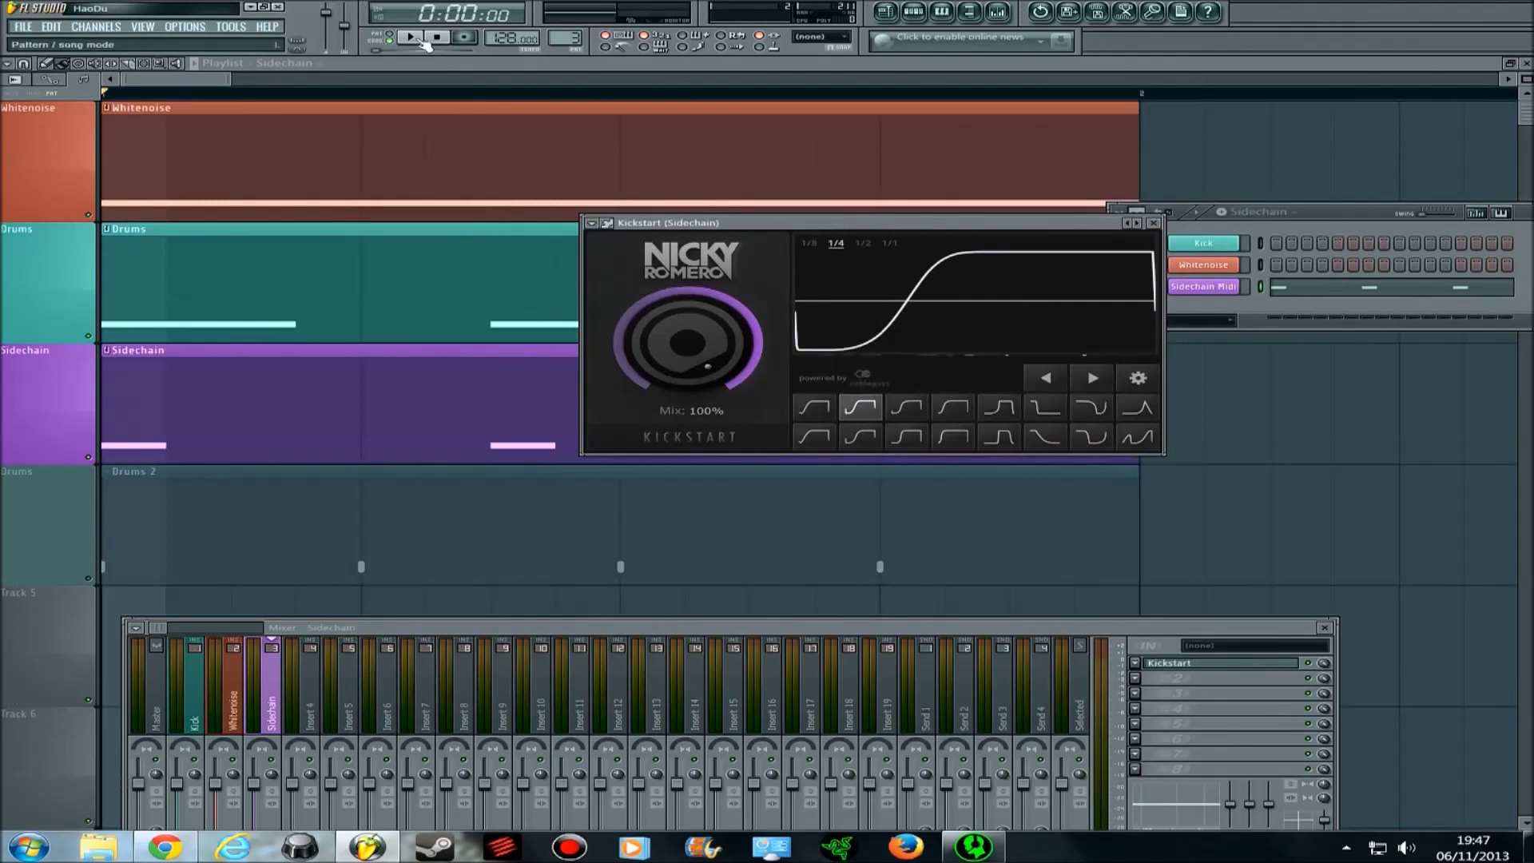
click(424, 40)
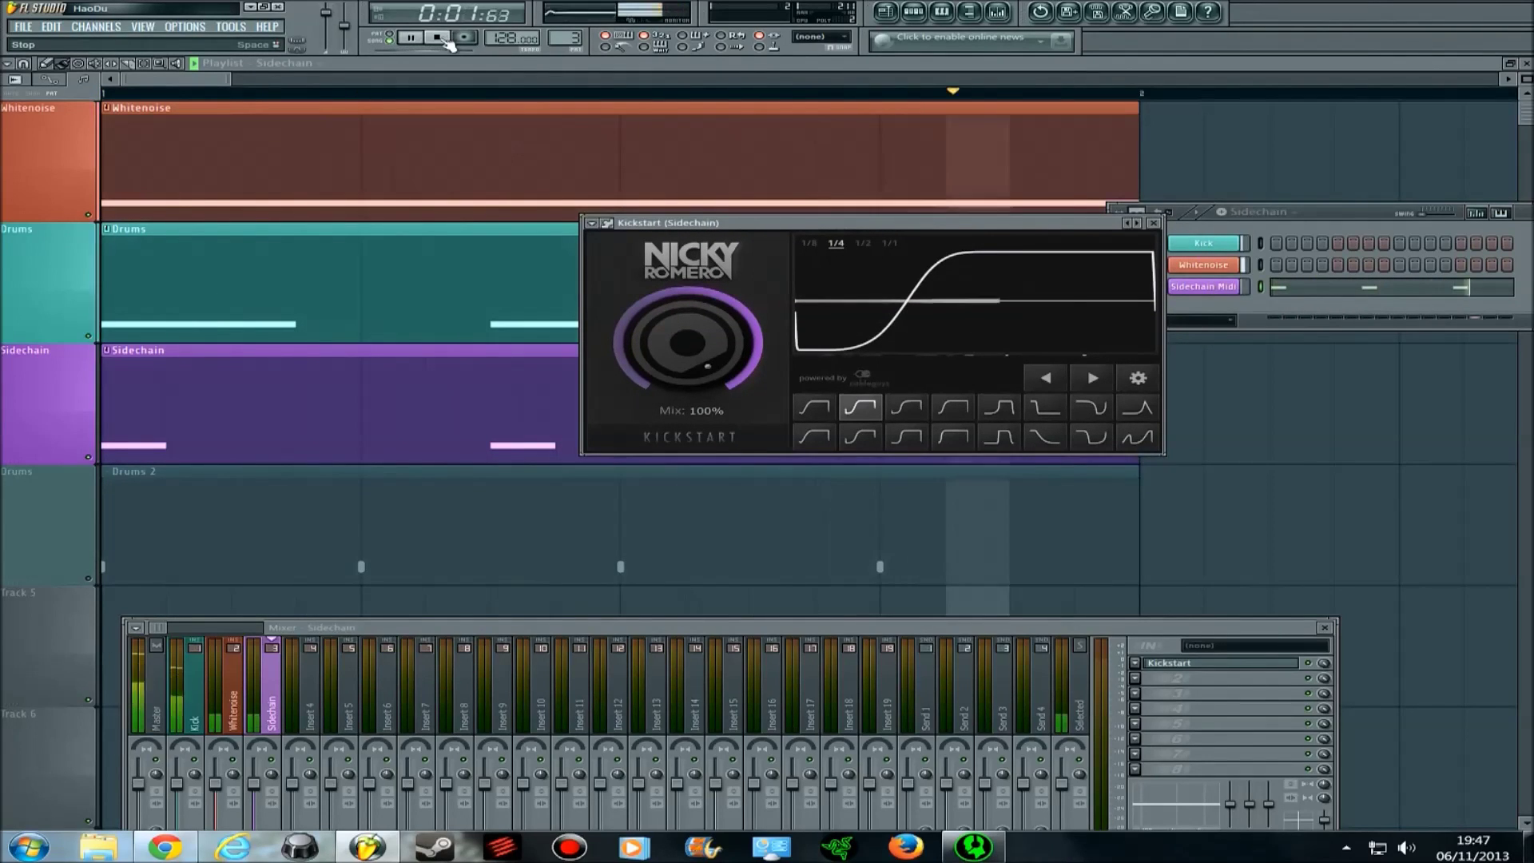
click(441, 38)
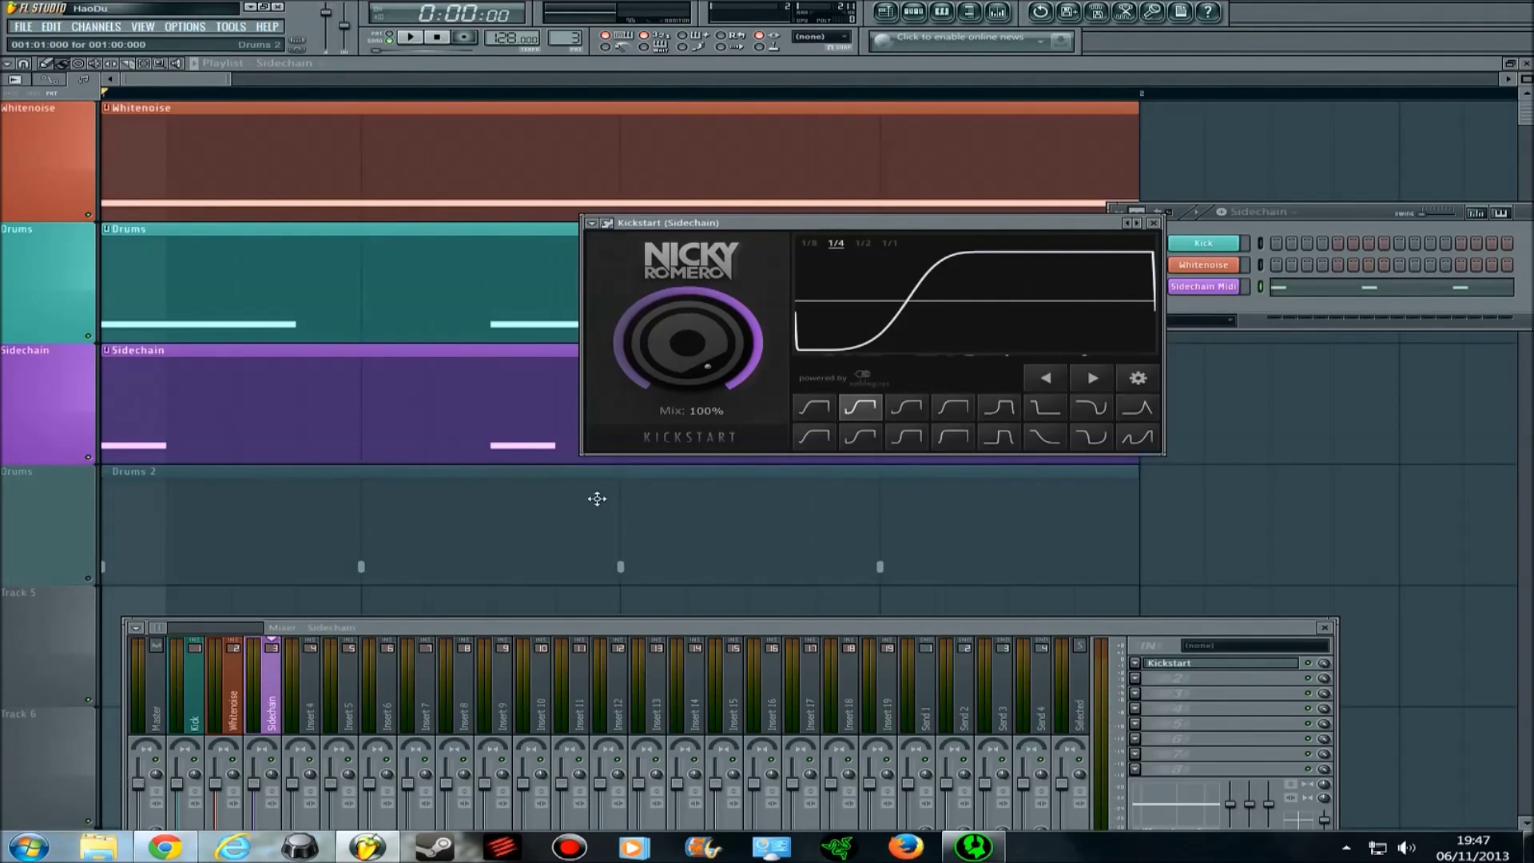
- Audition Kickstart with a 1/8-note duck length
click(816, 248)
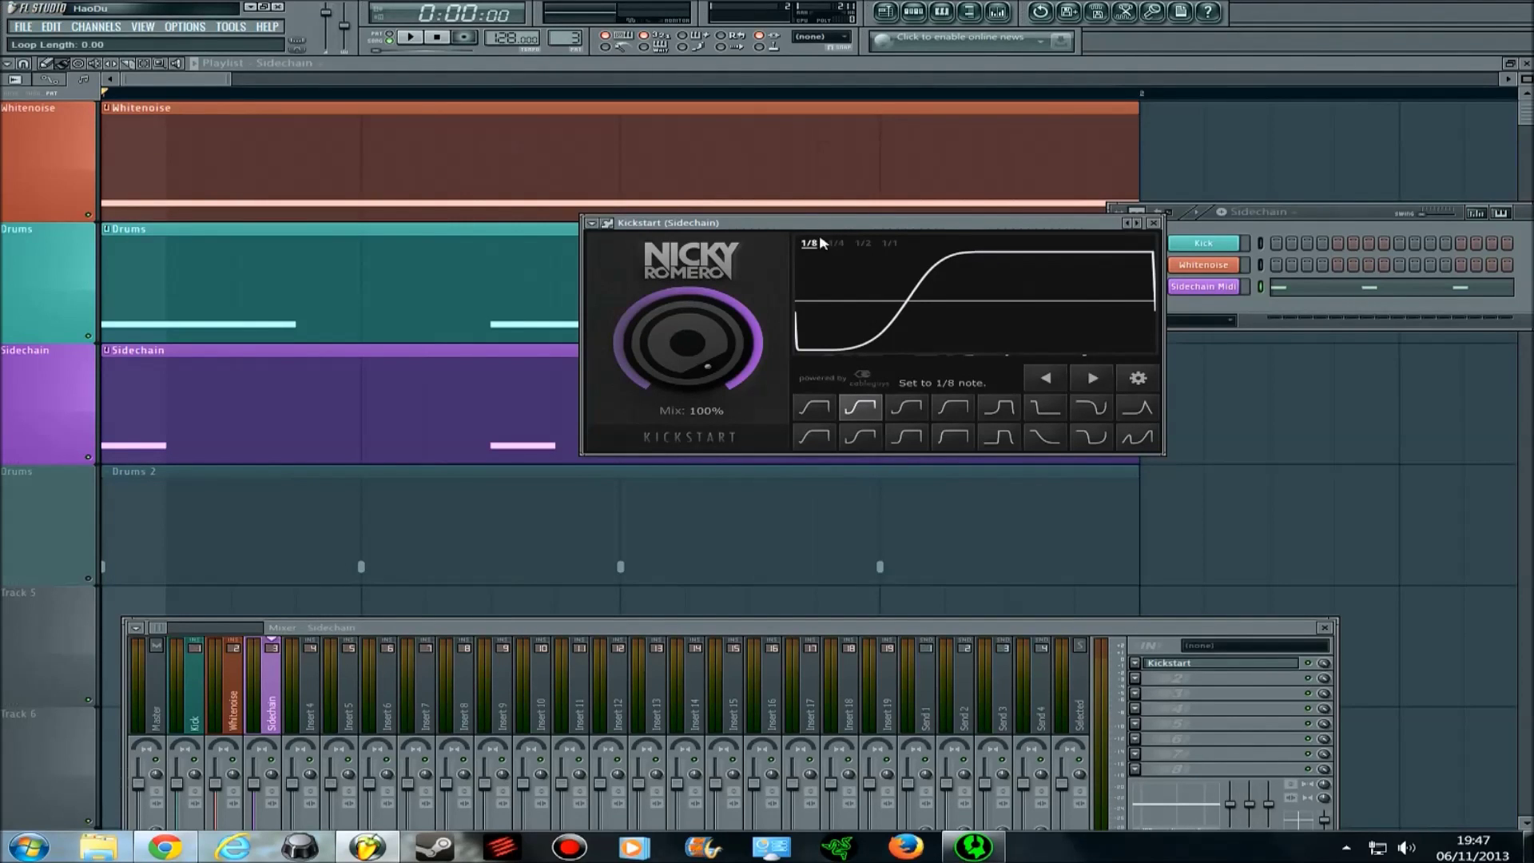
drag(835, 223, 701, 161)
key(space)
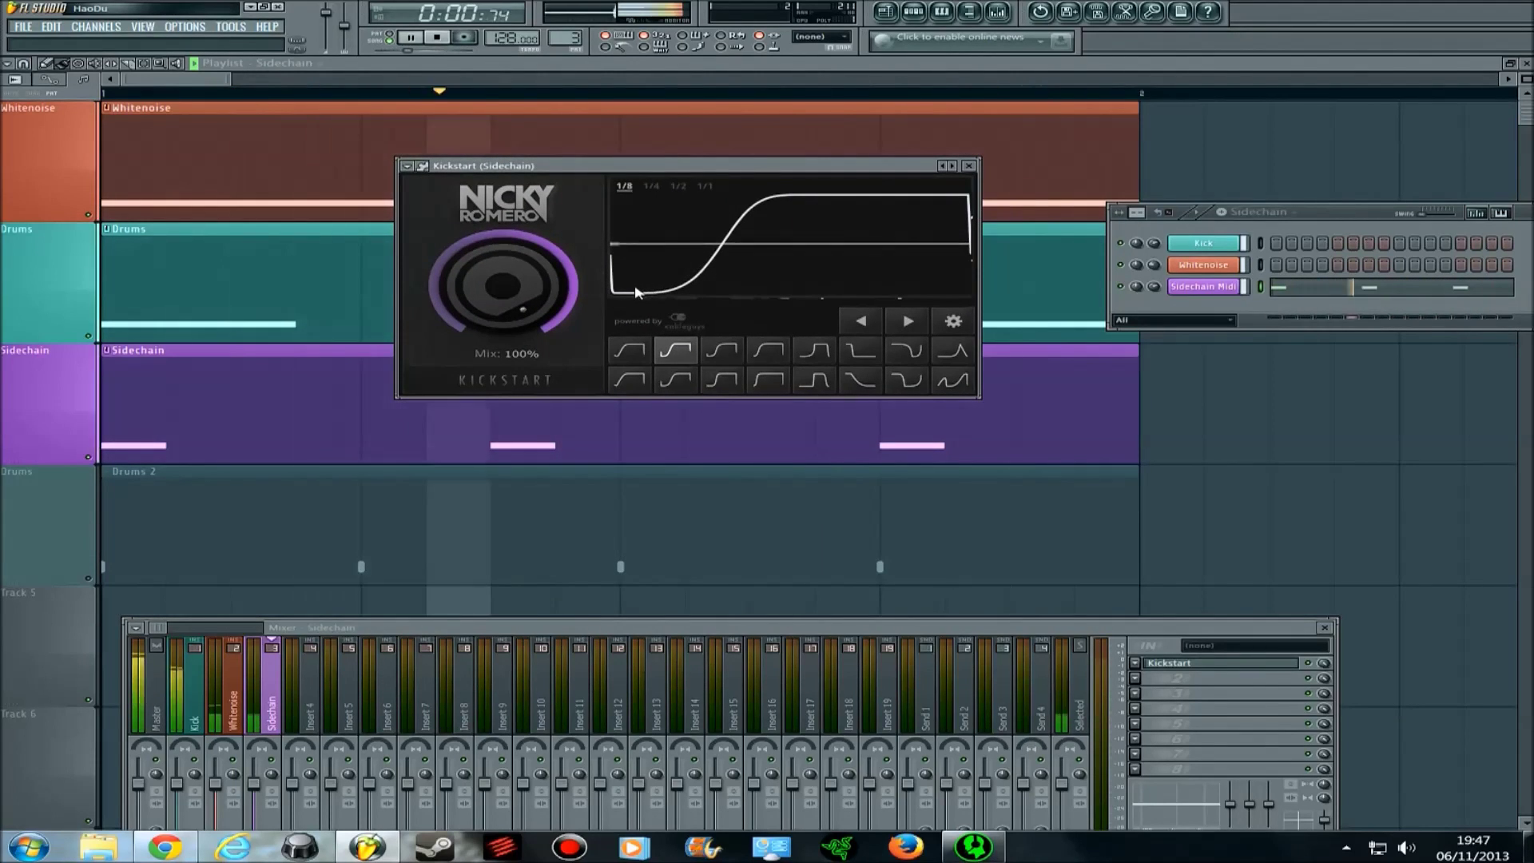
key(space)
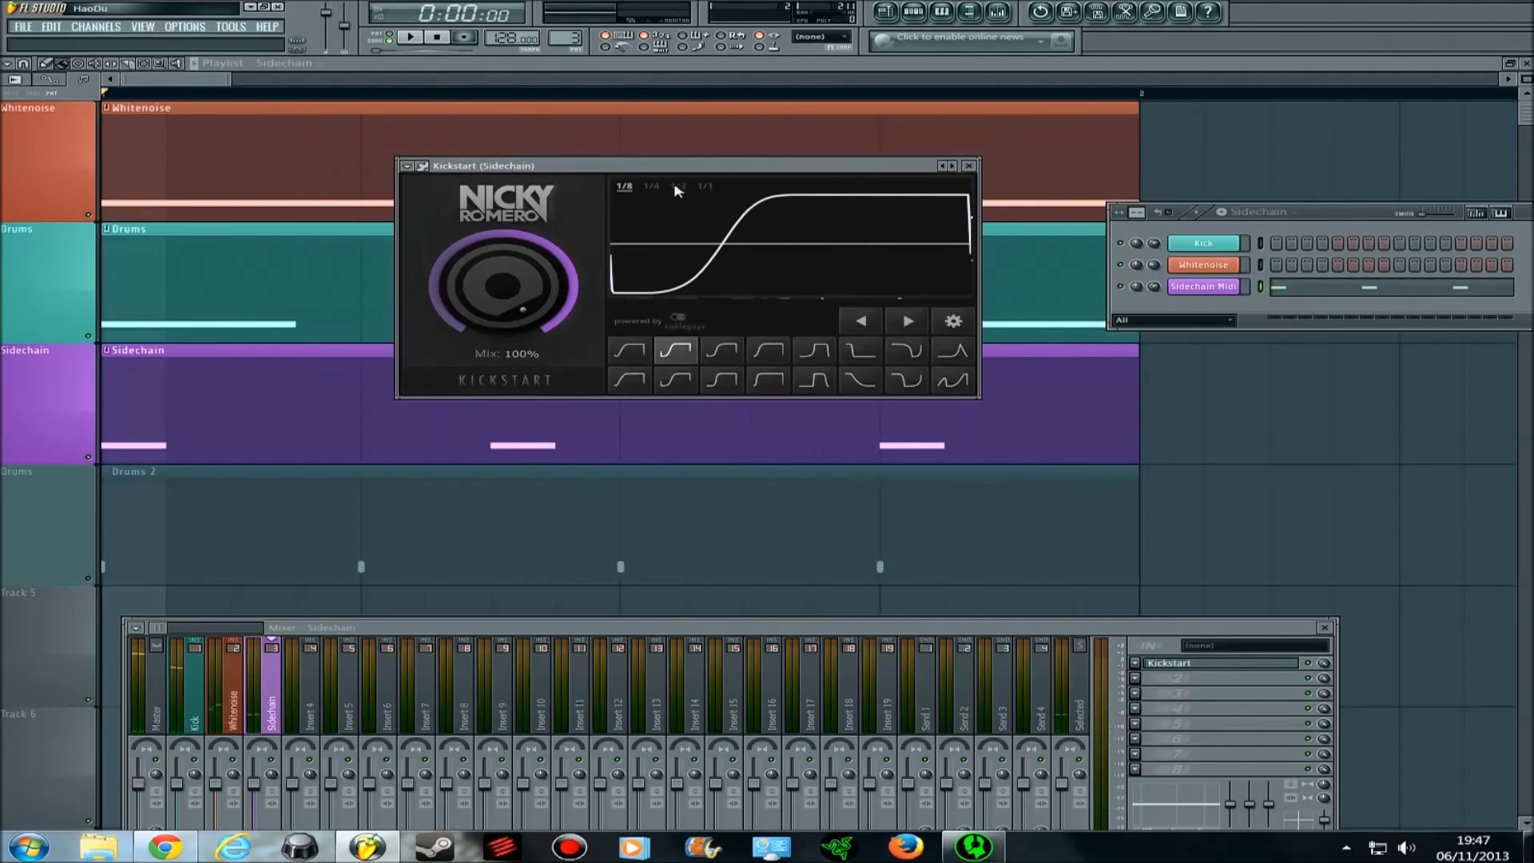
- Change the duck length to 1/2 note and play it back
click(679, 187)
drag(685, 165, 711, 112)
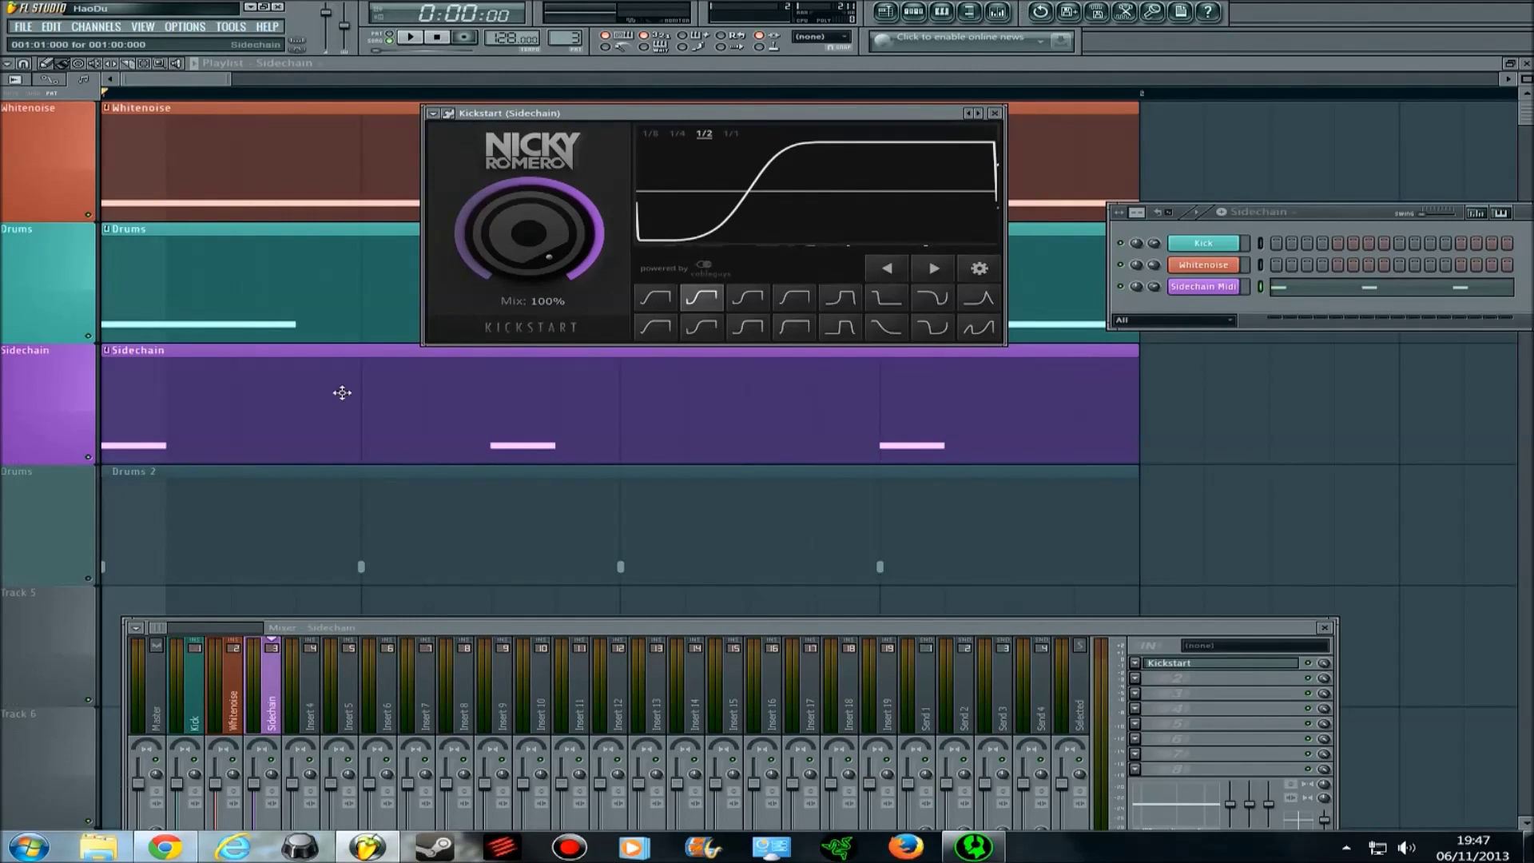
key(space)
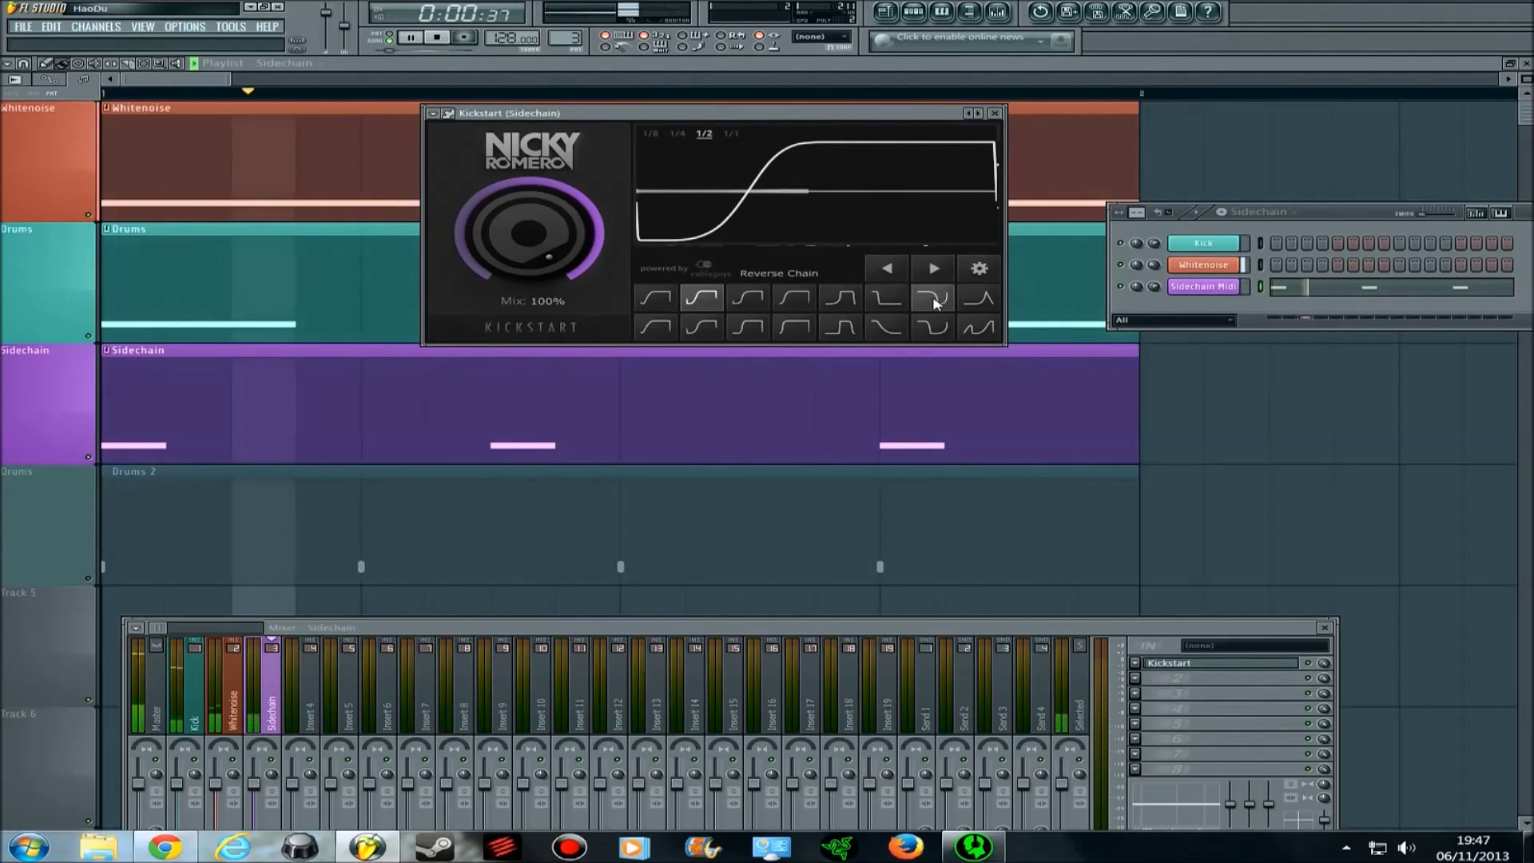
key(space)
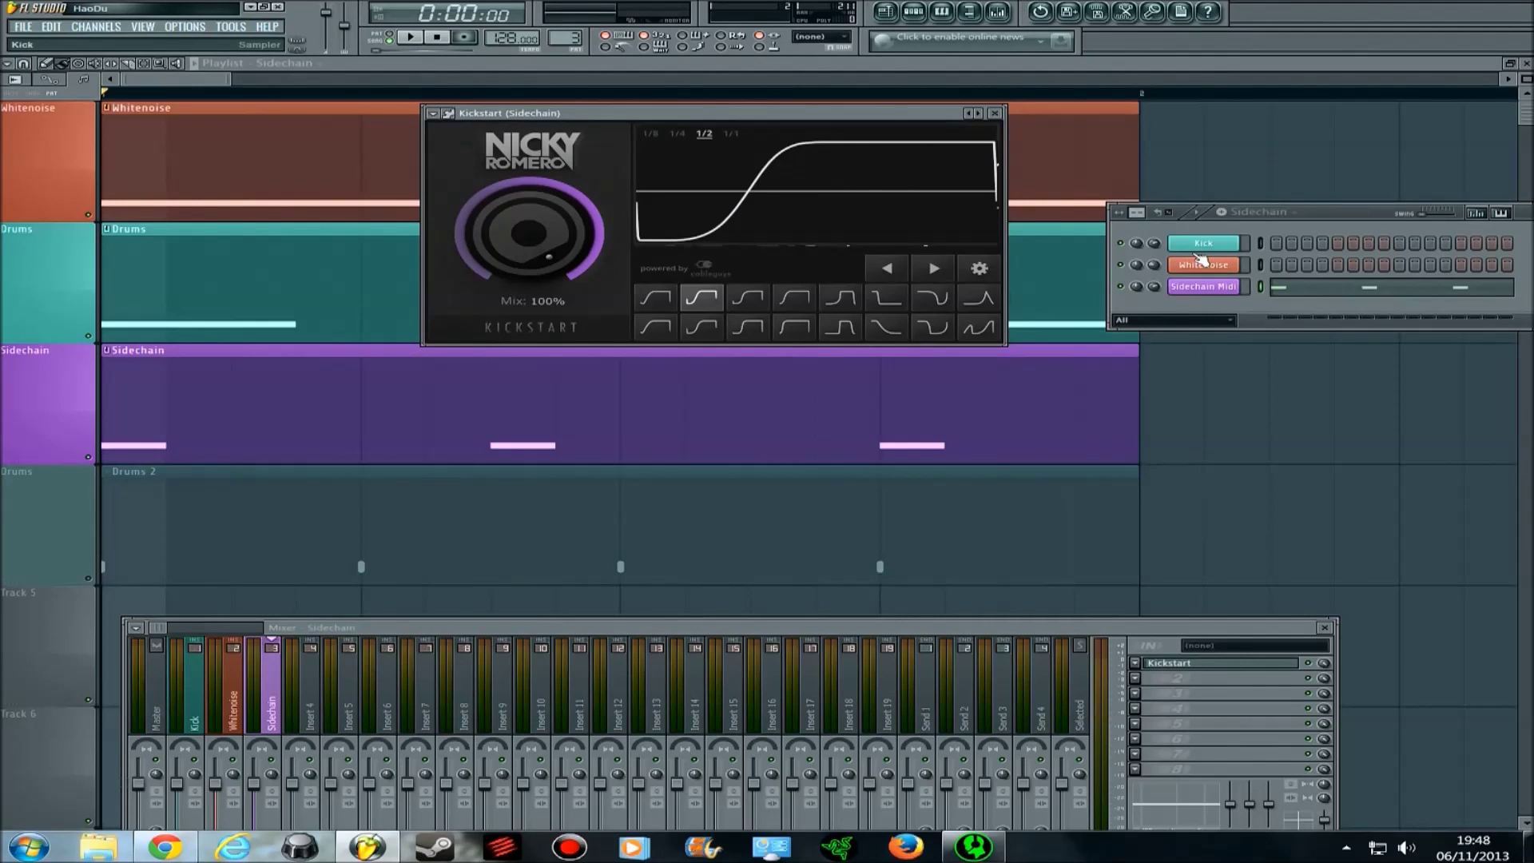
drag(692, 116, 673, 146)
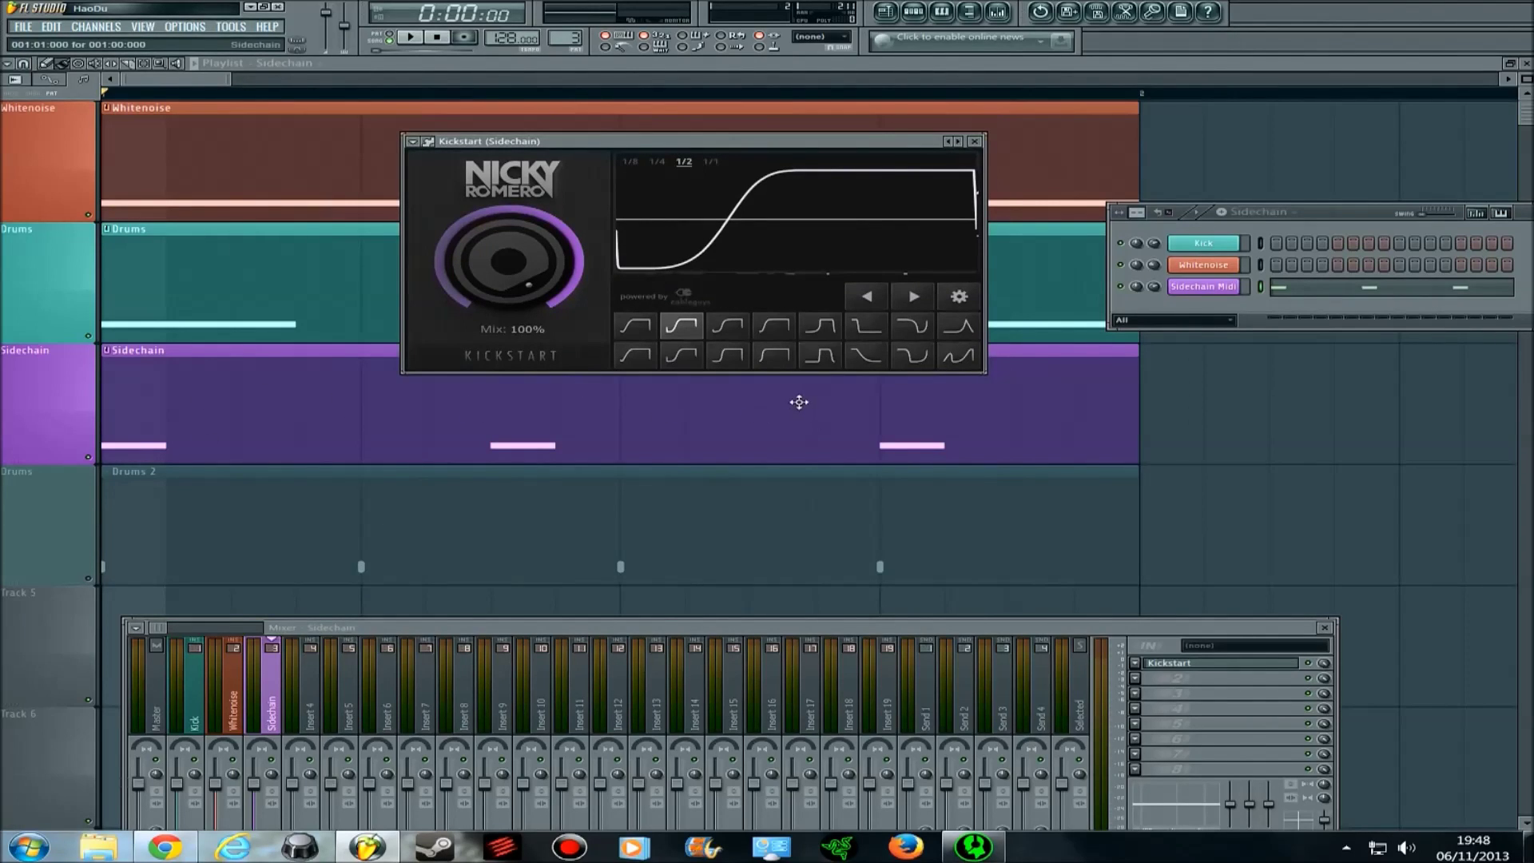
- Set Kickstart's retrigger mode to 1-Shot and play back the 1/2-note duck
click(961, 297)
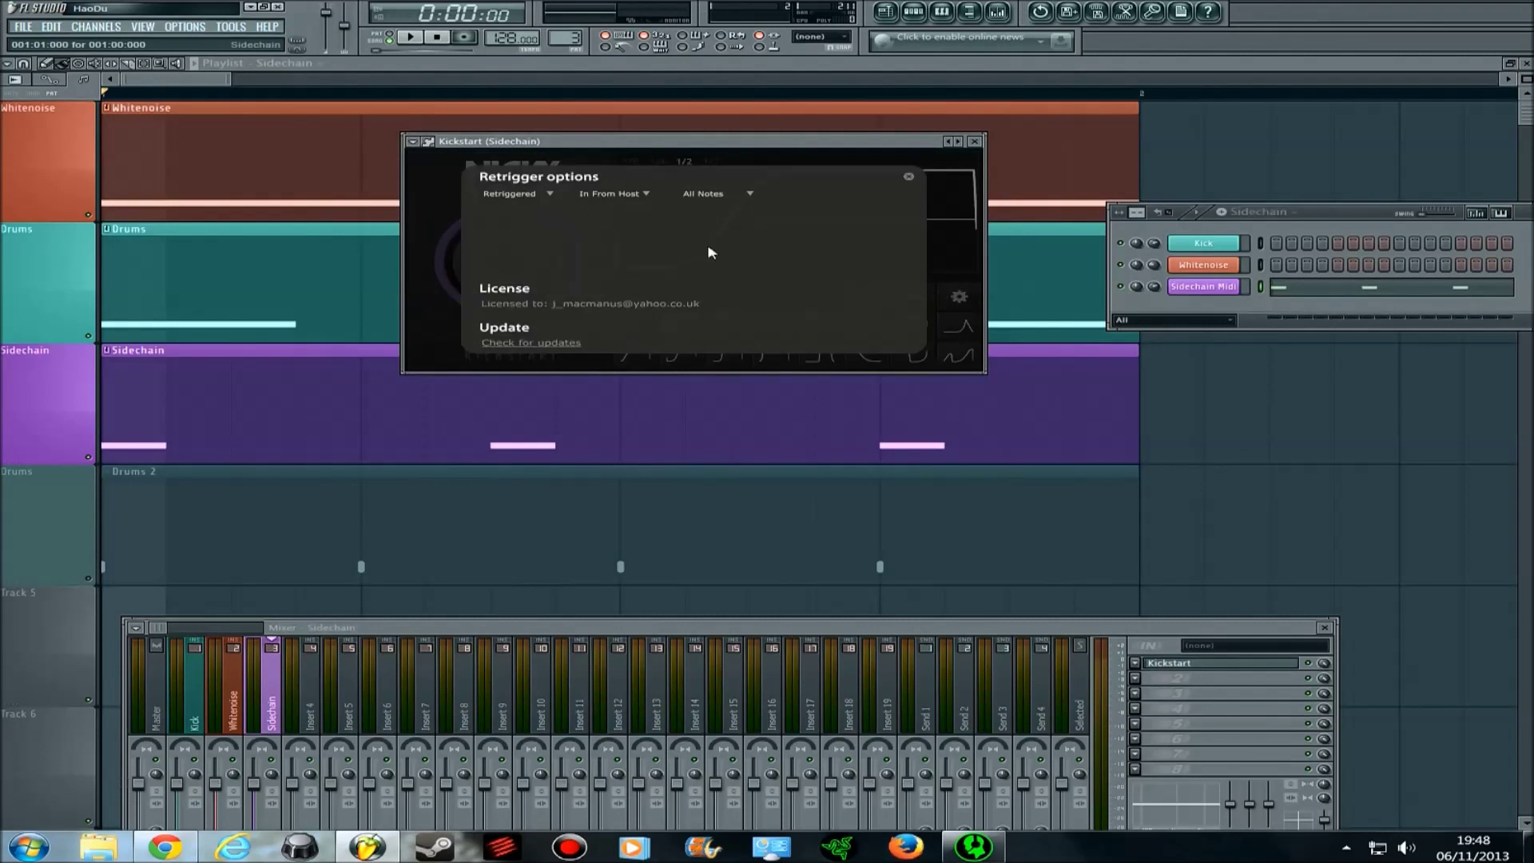
click(527, 192)
click(537, 233)
click(908, 176)
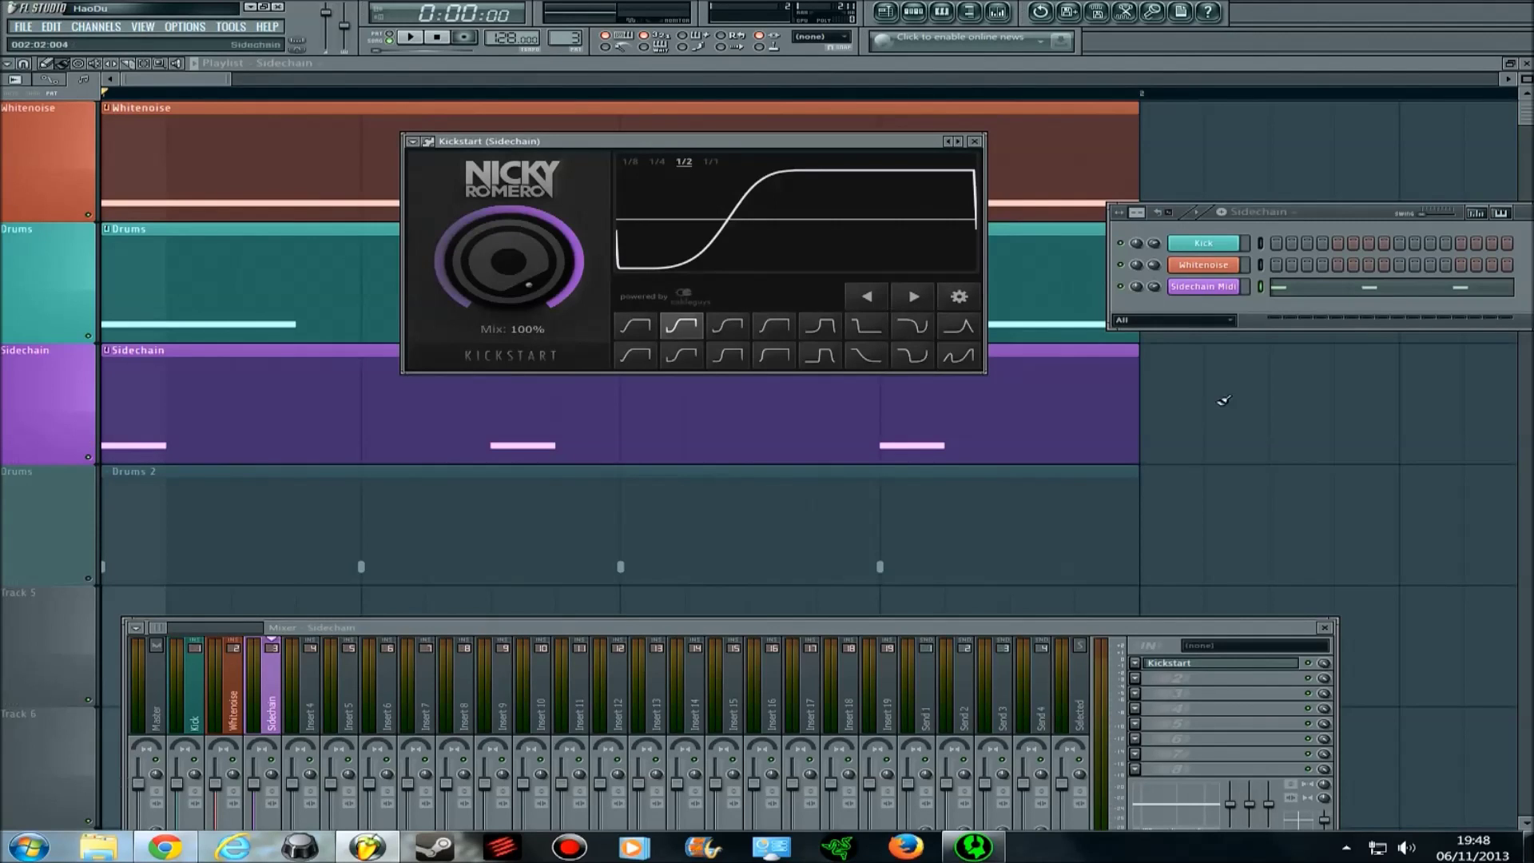
drag(1354, 217, 710, 494)
key(space)
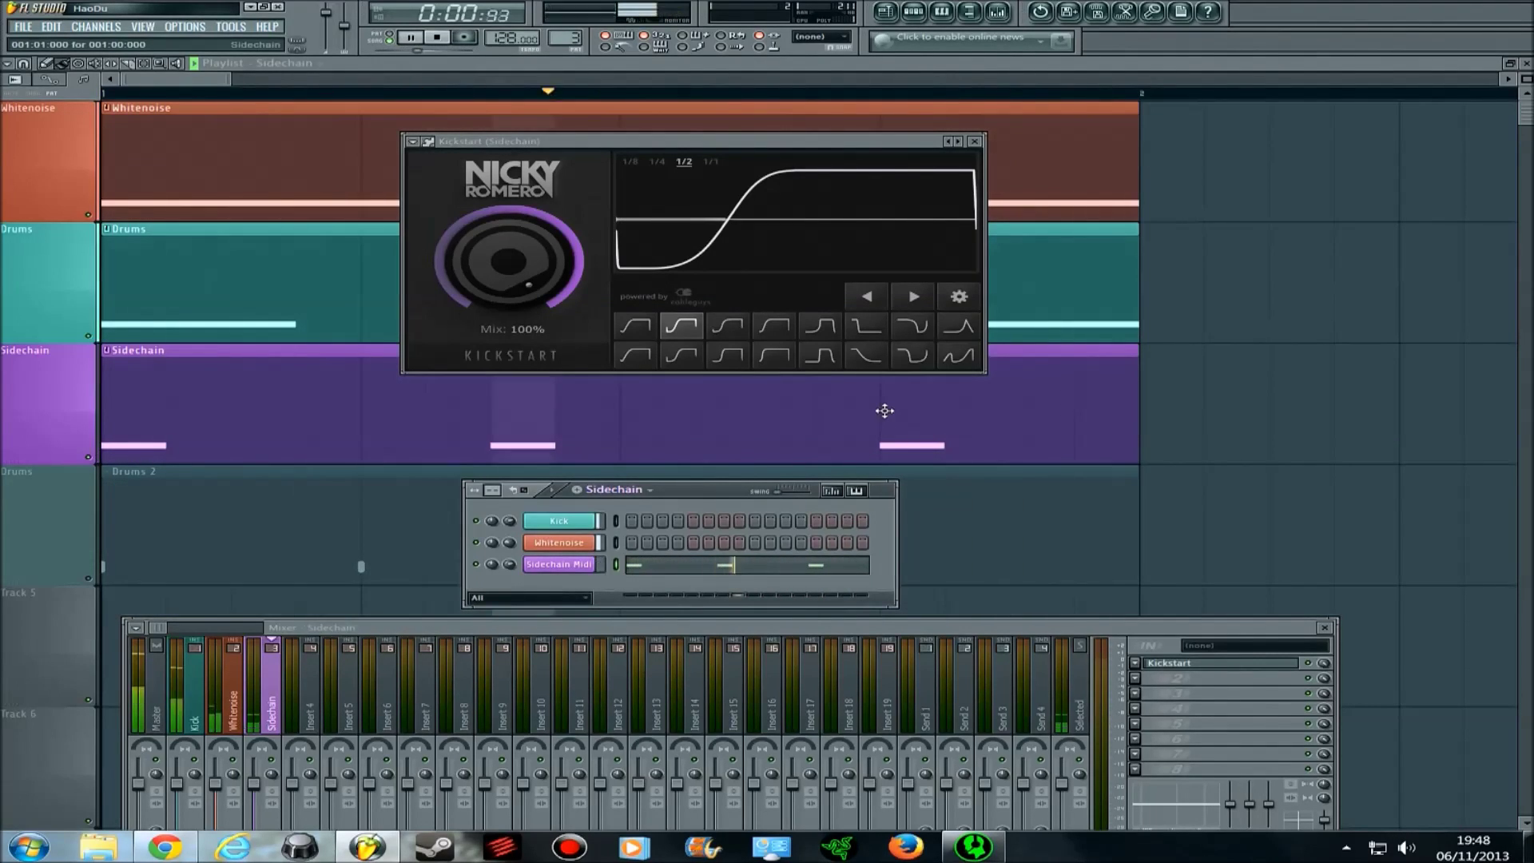
key(space)
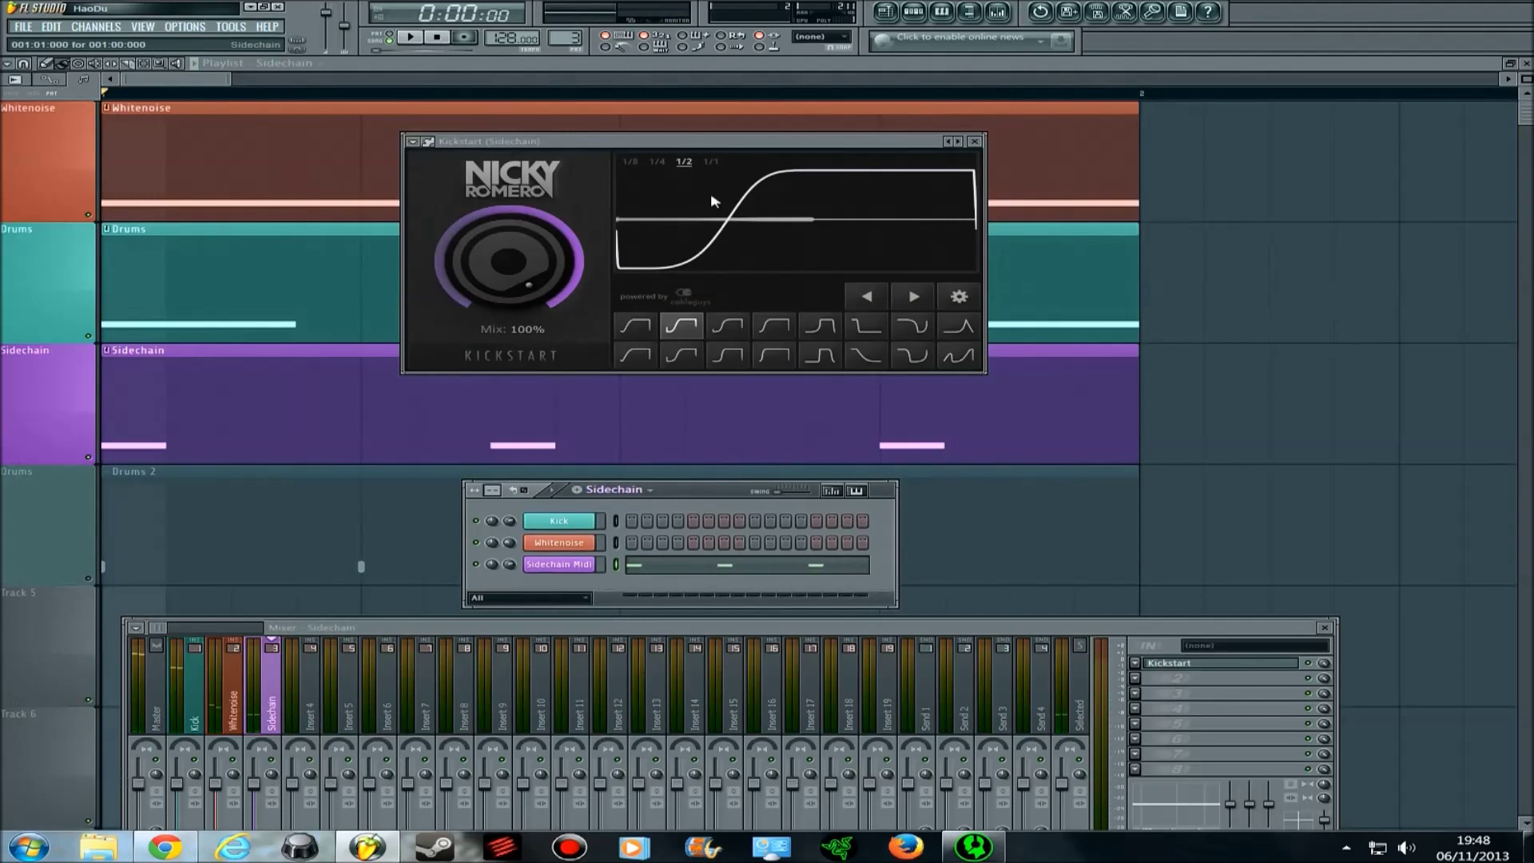
- Choose Kickstart's Free Punch dip-then-rise curve preset
drag(706, 149, 682, 193)
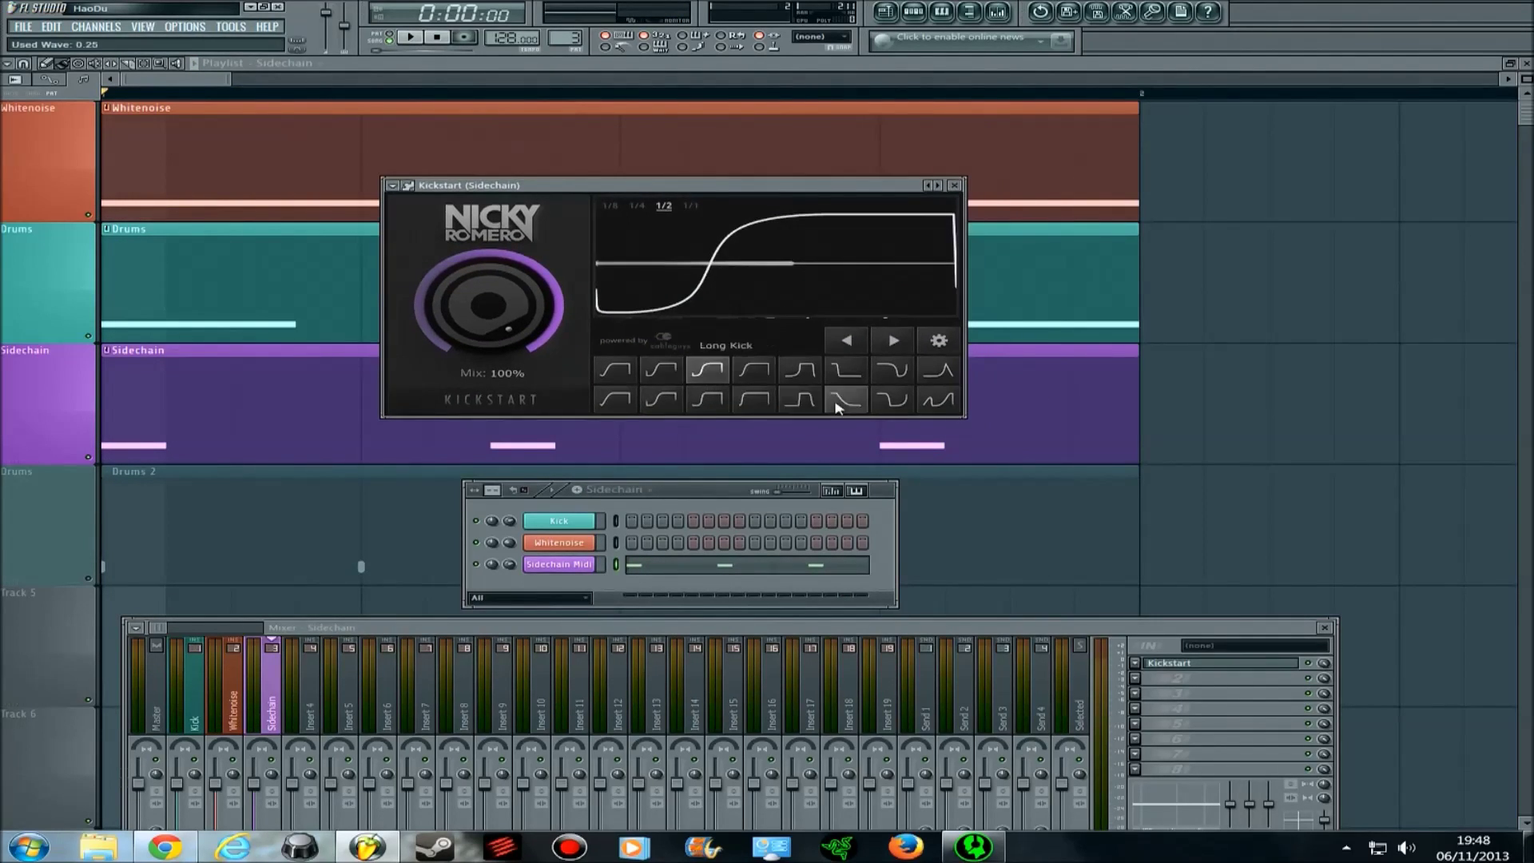
click(660, 369)
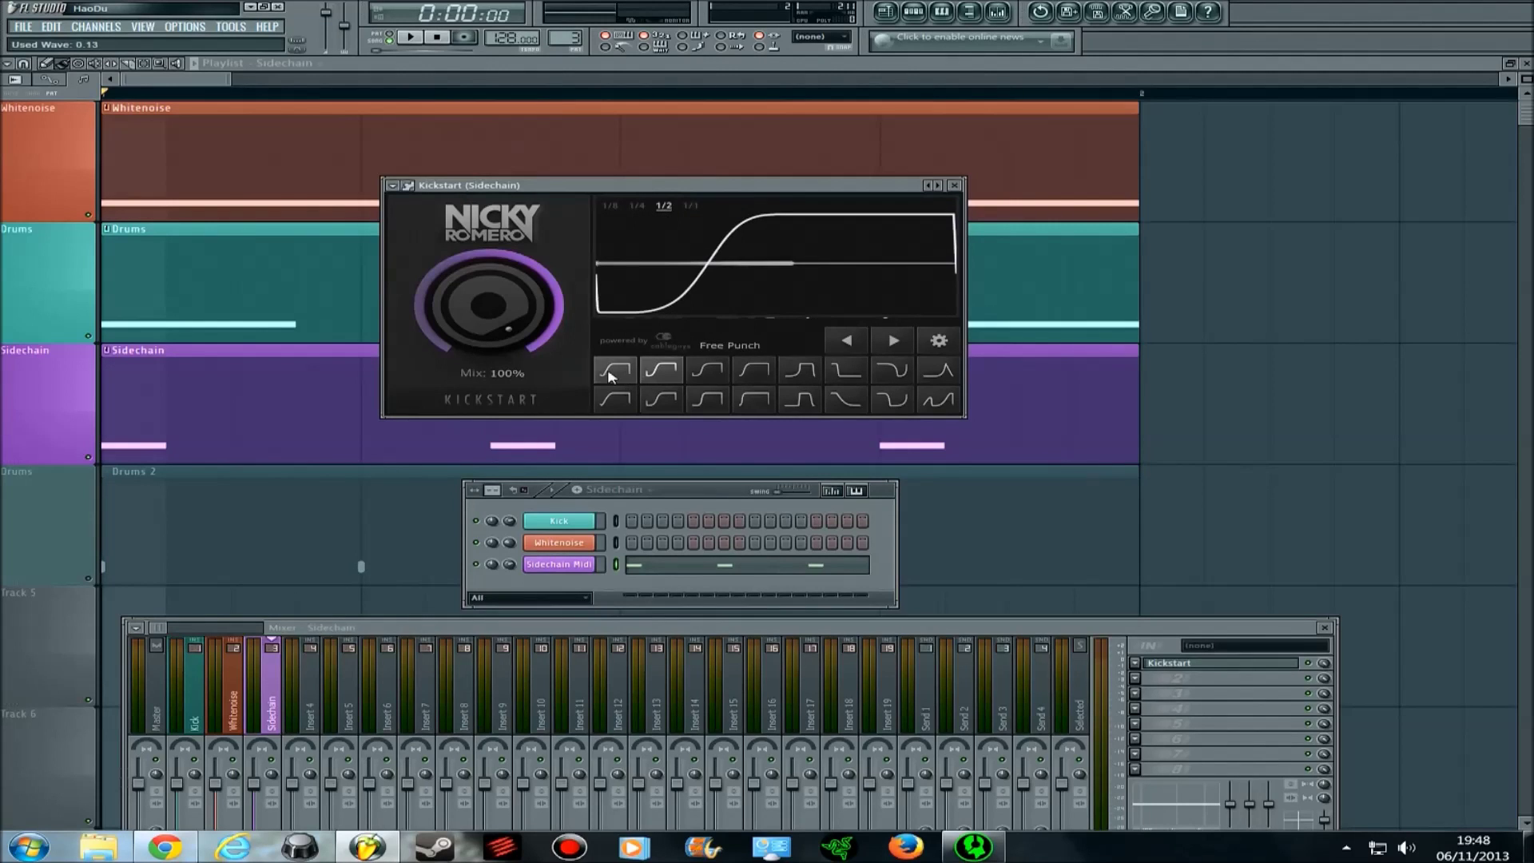
click(612, 369)
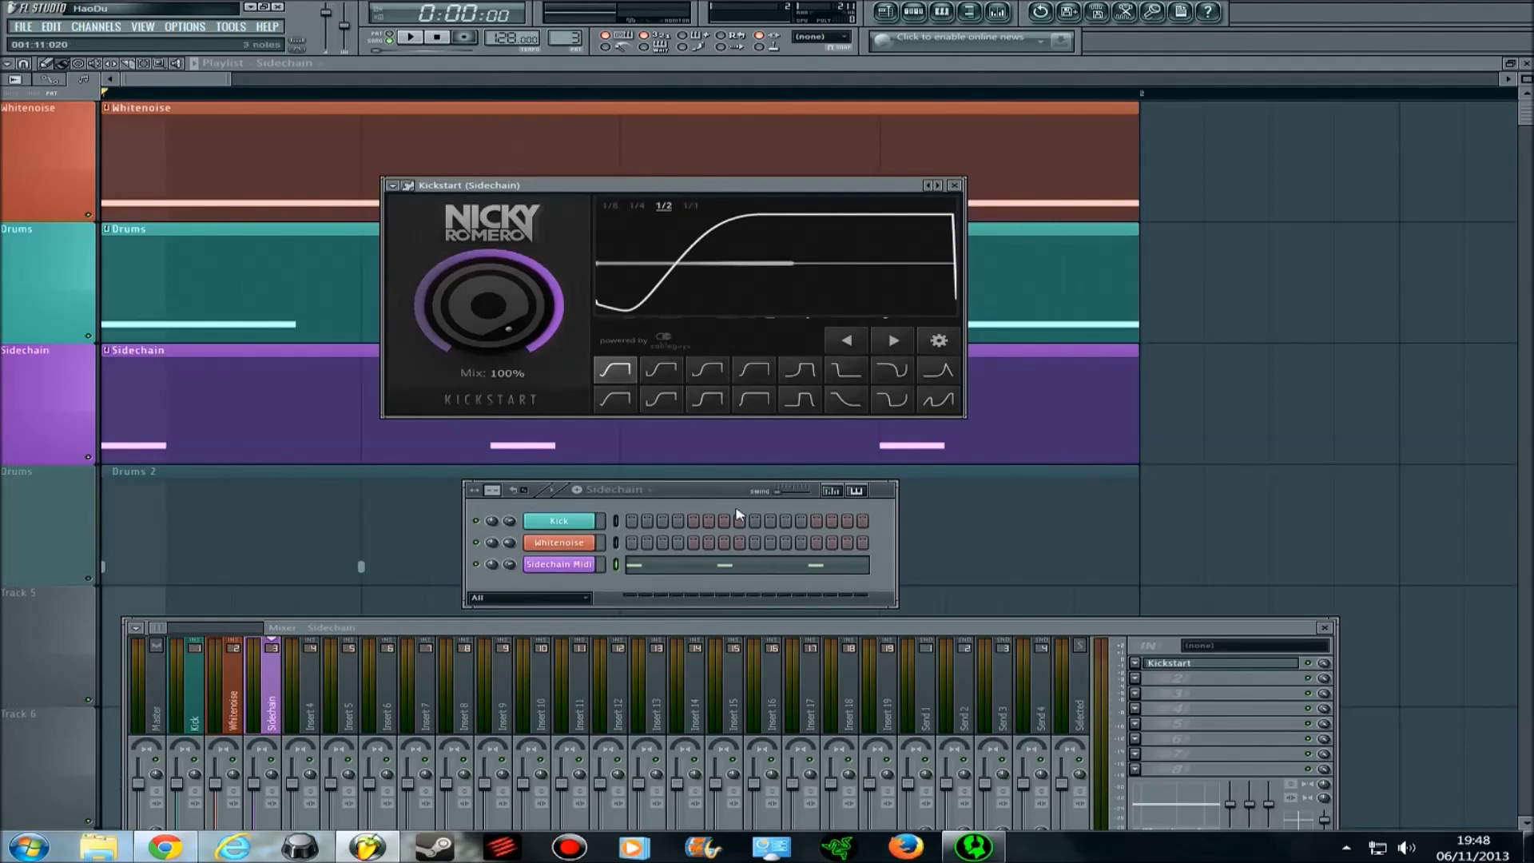
- Shift the curve later and earlier until its dip sits at the start, keeping mix at 100%
click(893, 341)
click(893, 341)
click(893, 341)
click(851, 342)
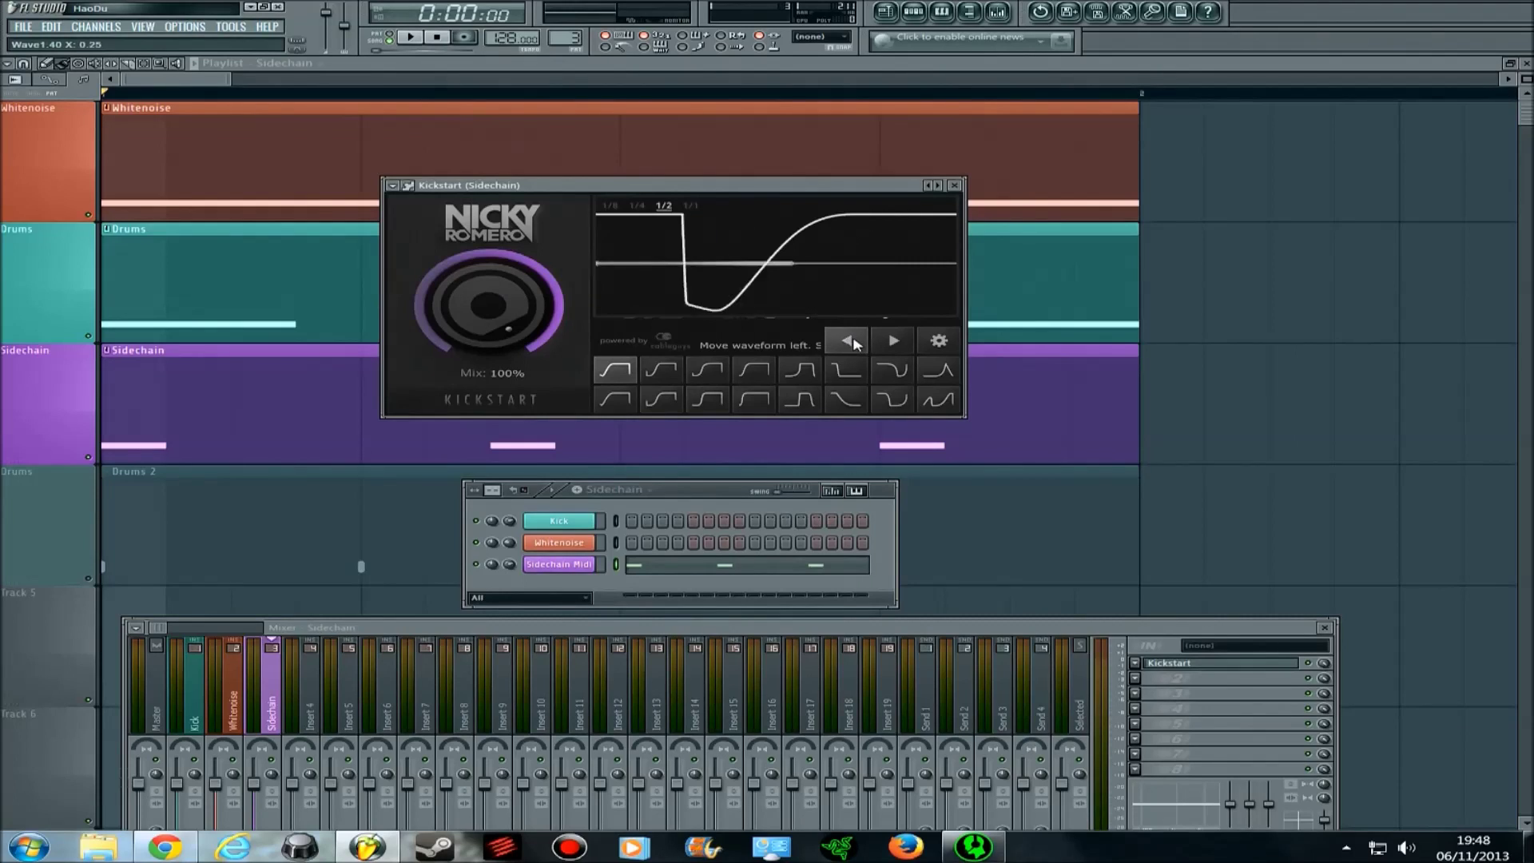
click(851, 342)
click(853, 343)
click(850, 341)
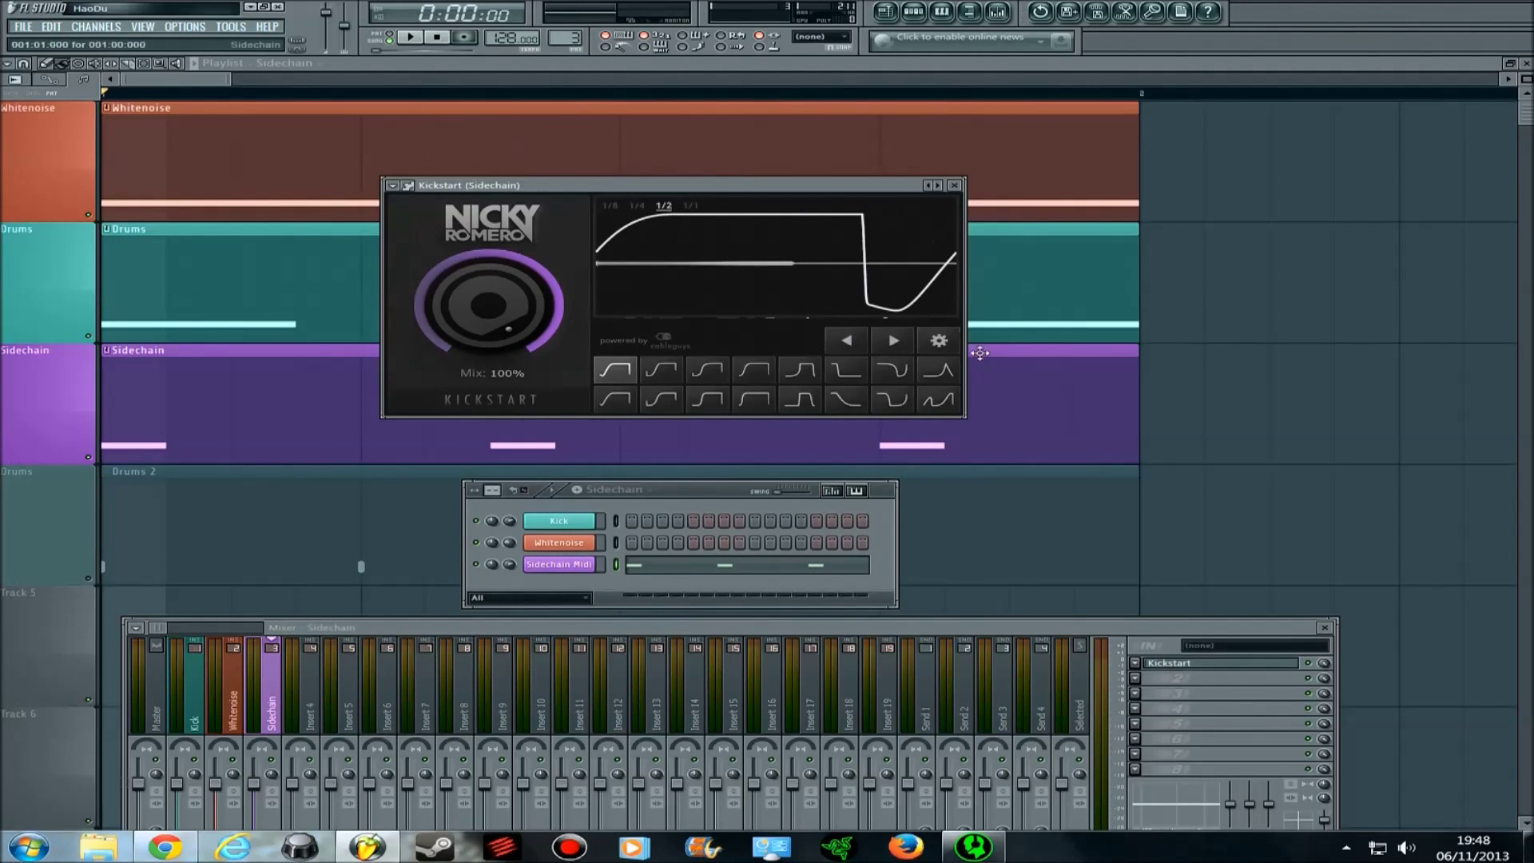
click(893, 341)
click(893, 342)
click(893, 341)
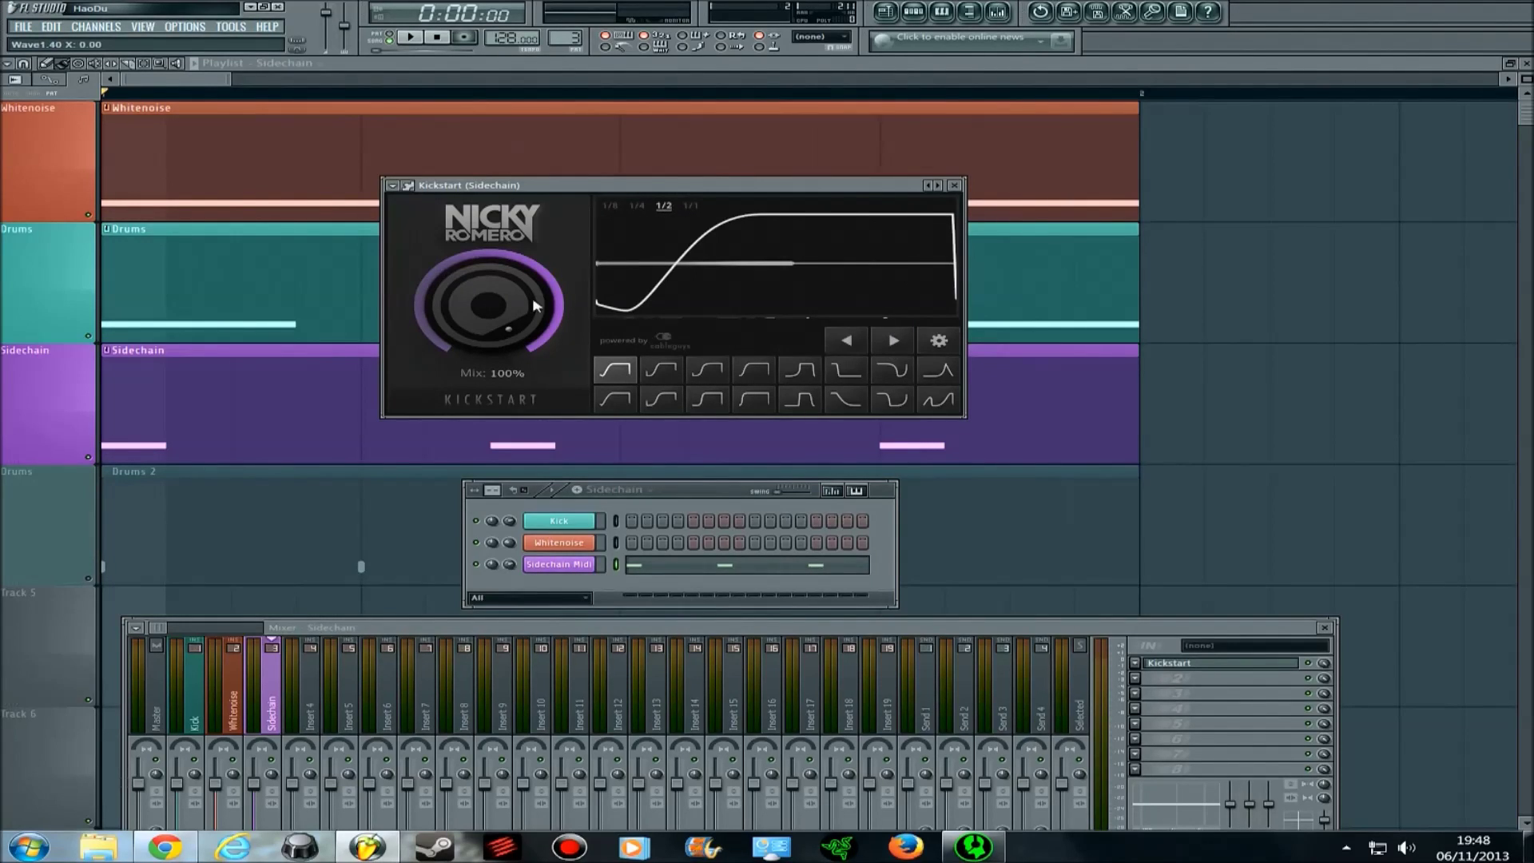
mouse_move(533, 306)
mouse_down()
mouse_move(533, 363)
mouse_move(534, 304)
mouse_up()
drag(511, 184, 451, 203)
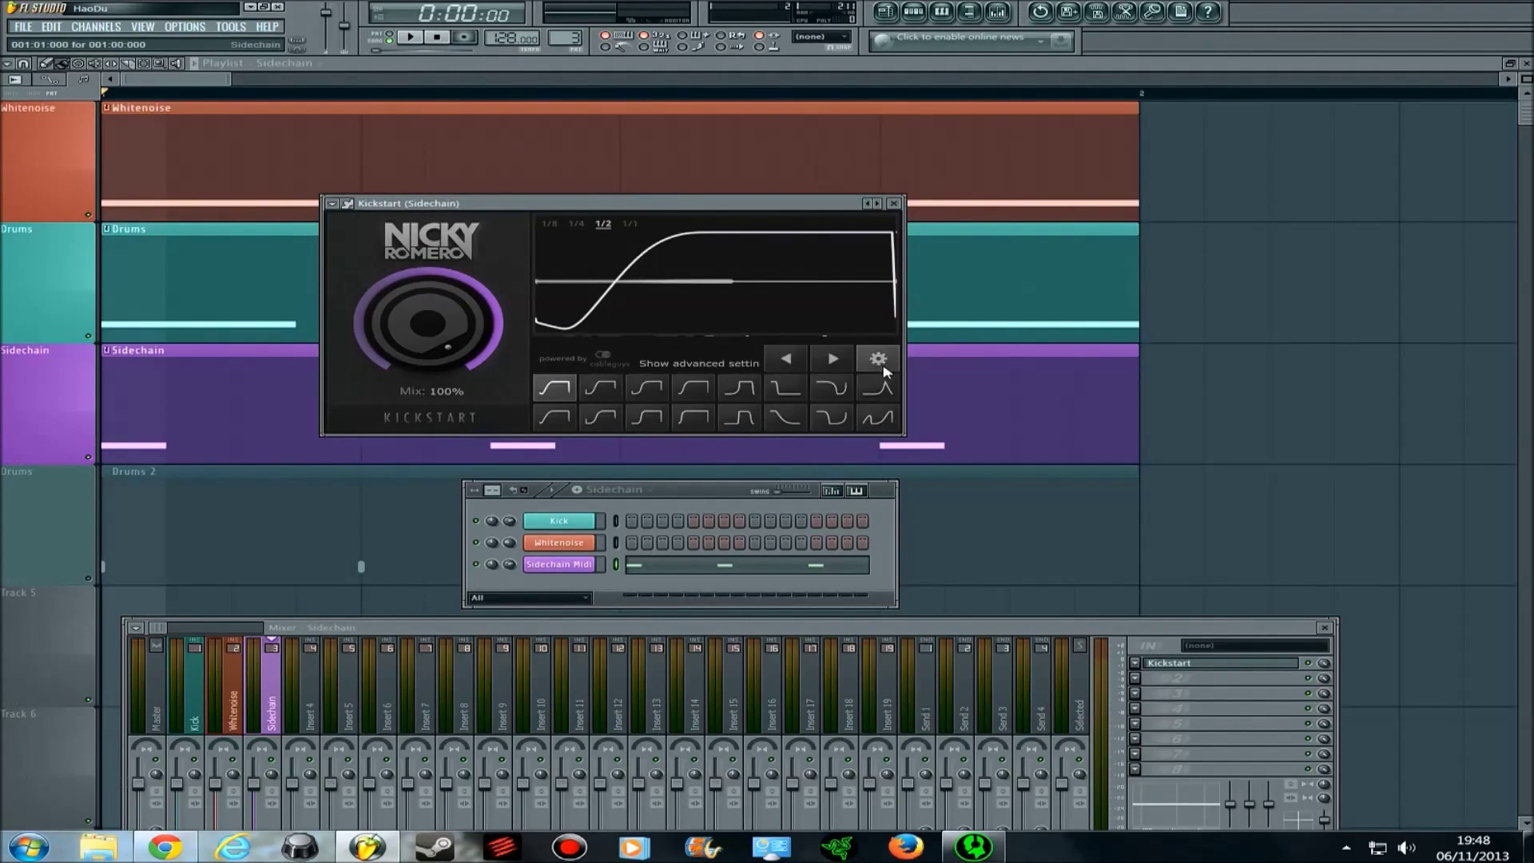
- Check the retrigger options, then set Kickstart's duck length to 1/4 note
click(882, 364)
click(459, 254)
click(627, 253)
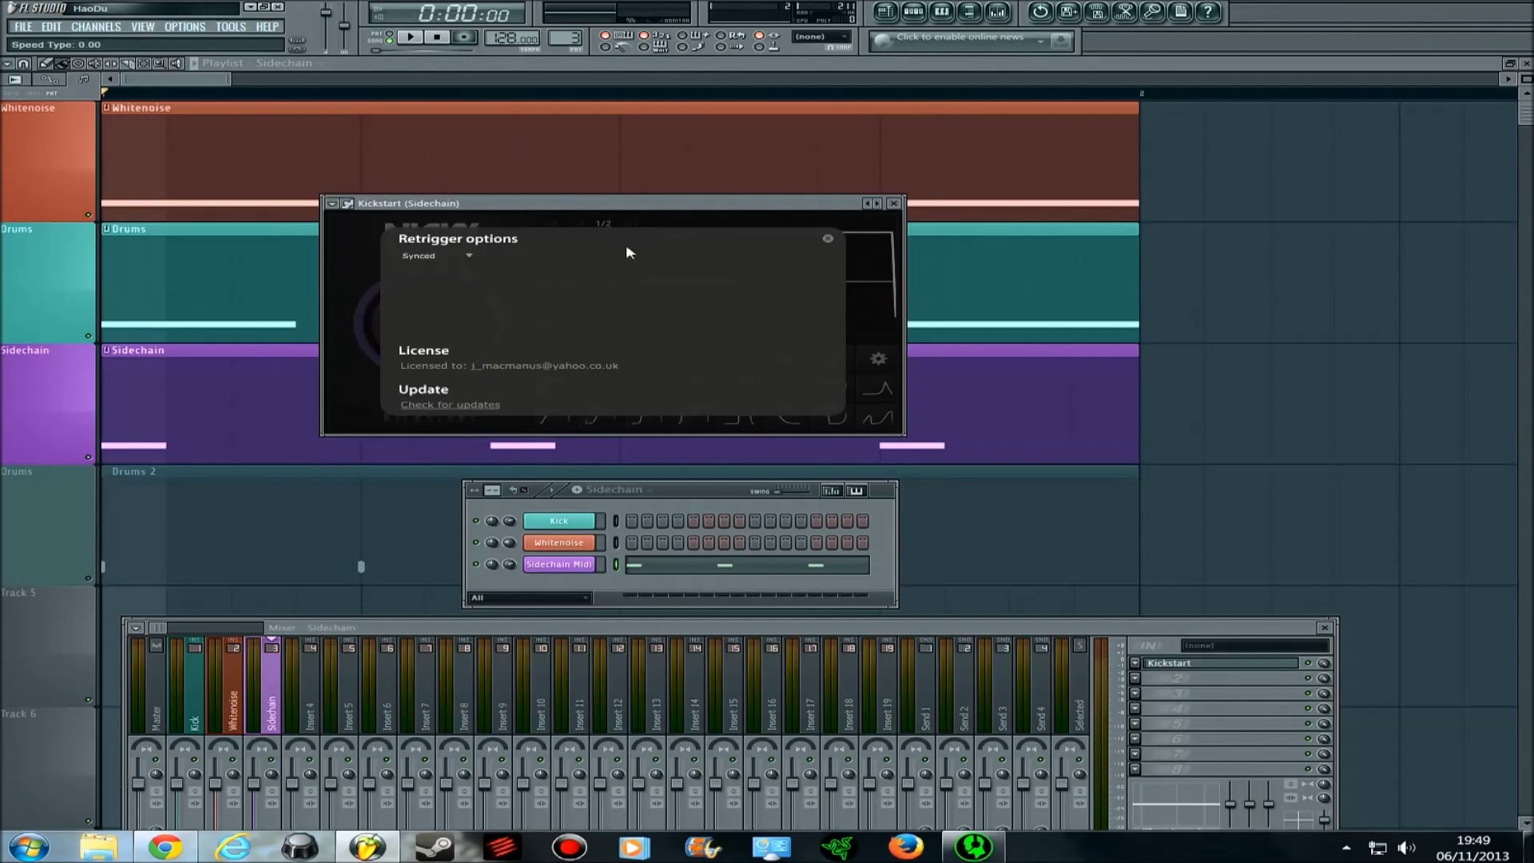
click(826, 238)
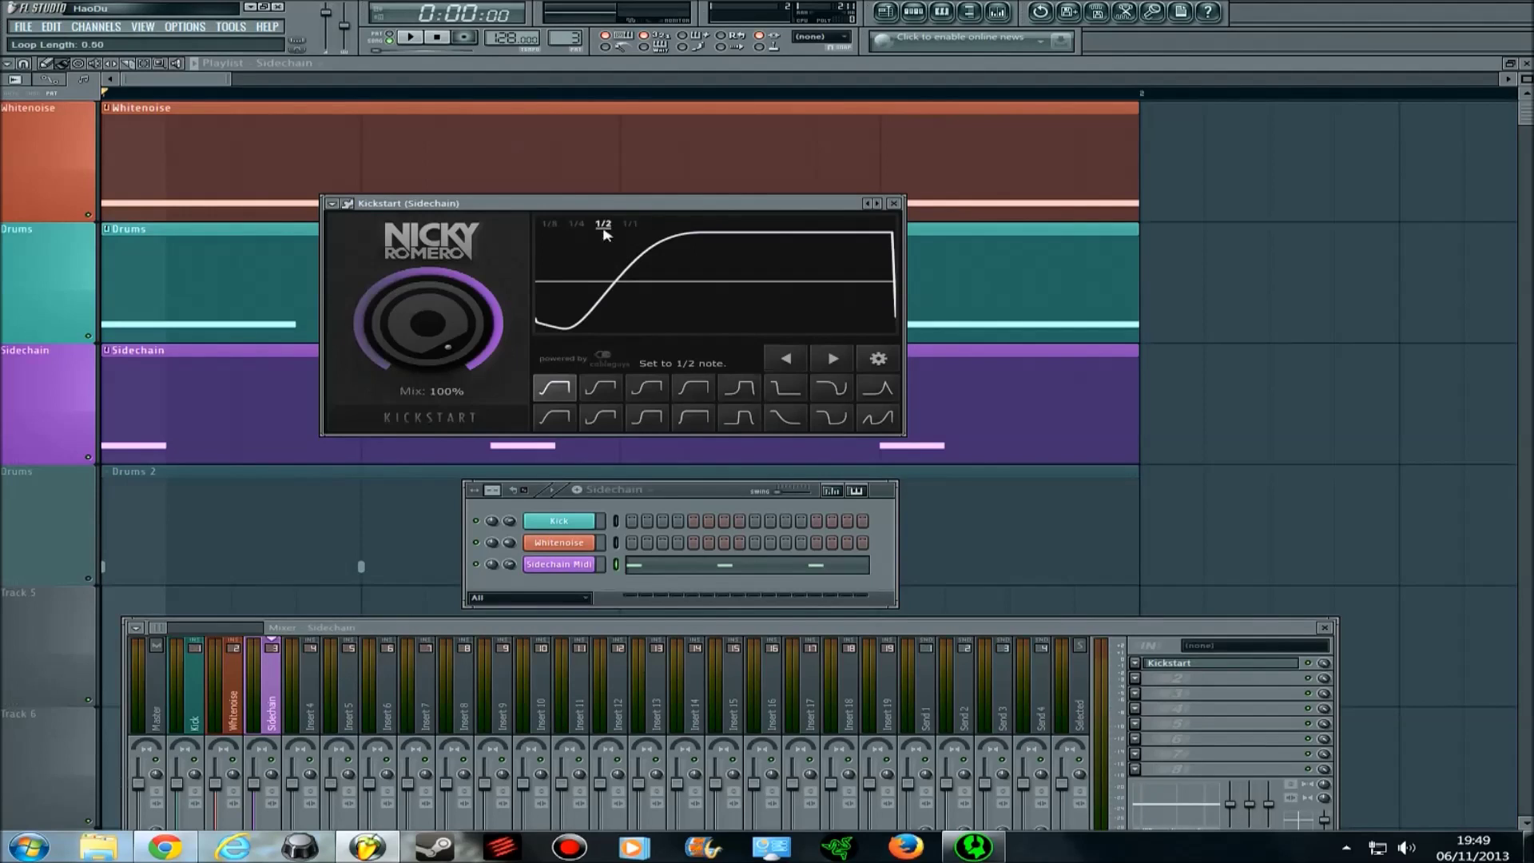
click(549, 224)
click(577, 225)
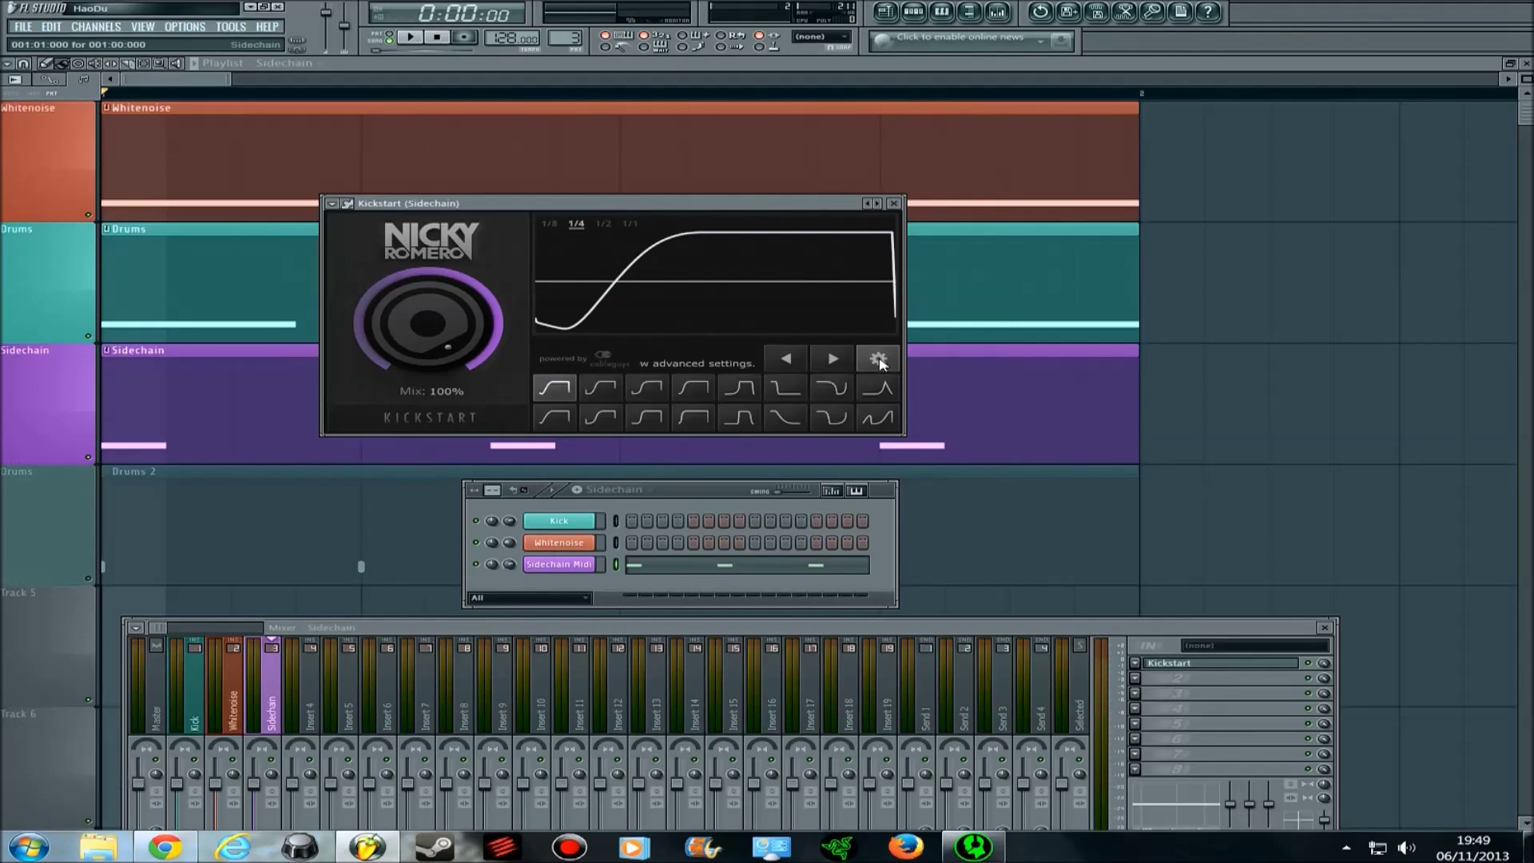
- Set Kickstart's retrigger mode to 1-Shot and confirm it
click(878, 359)
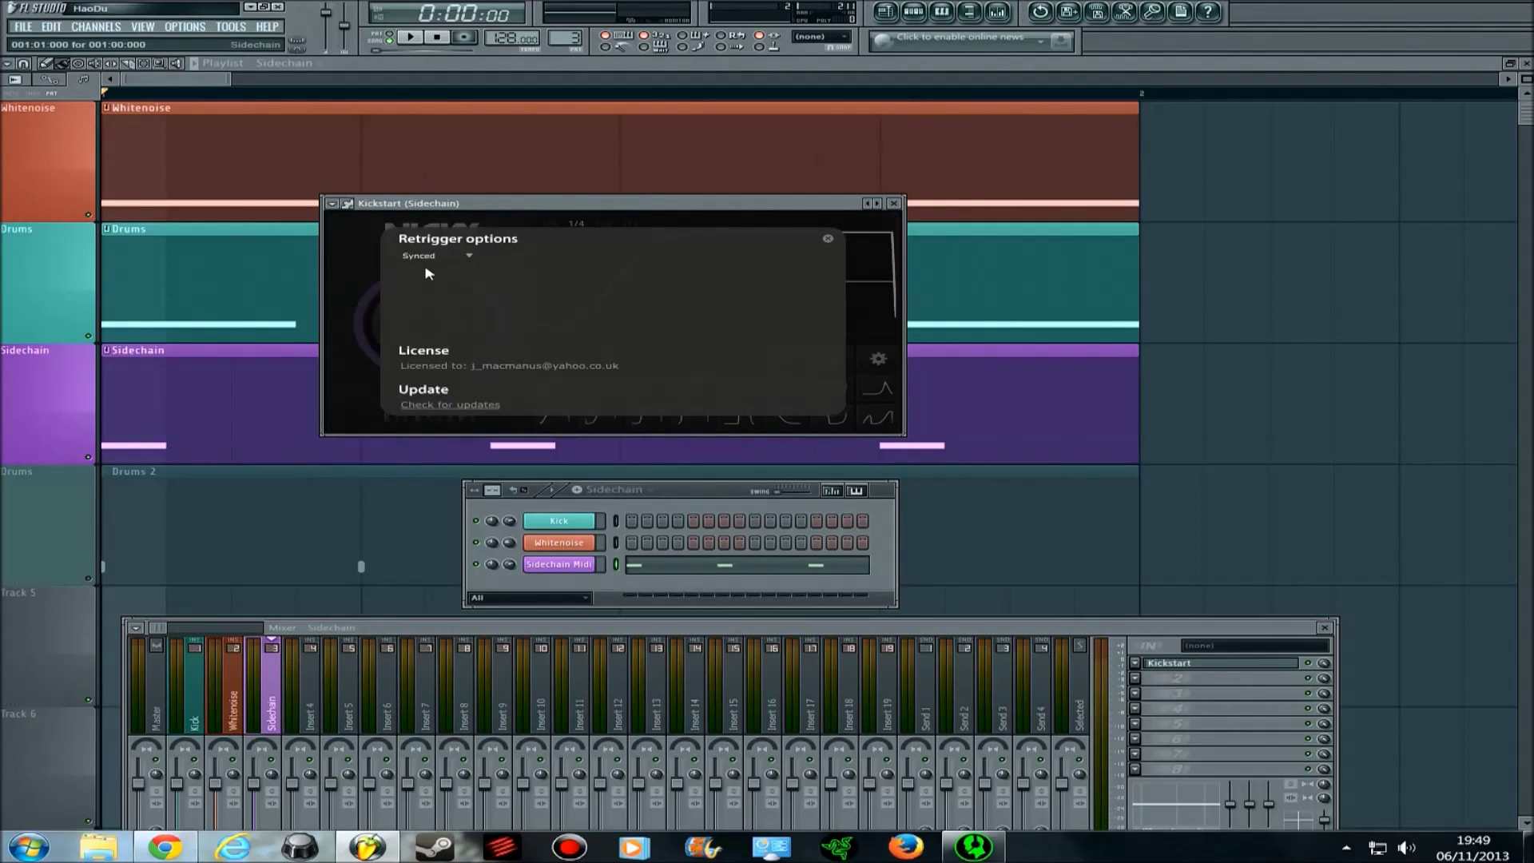
click(437, 295)
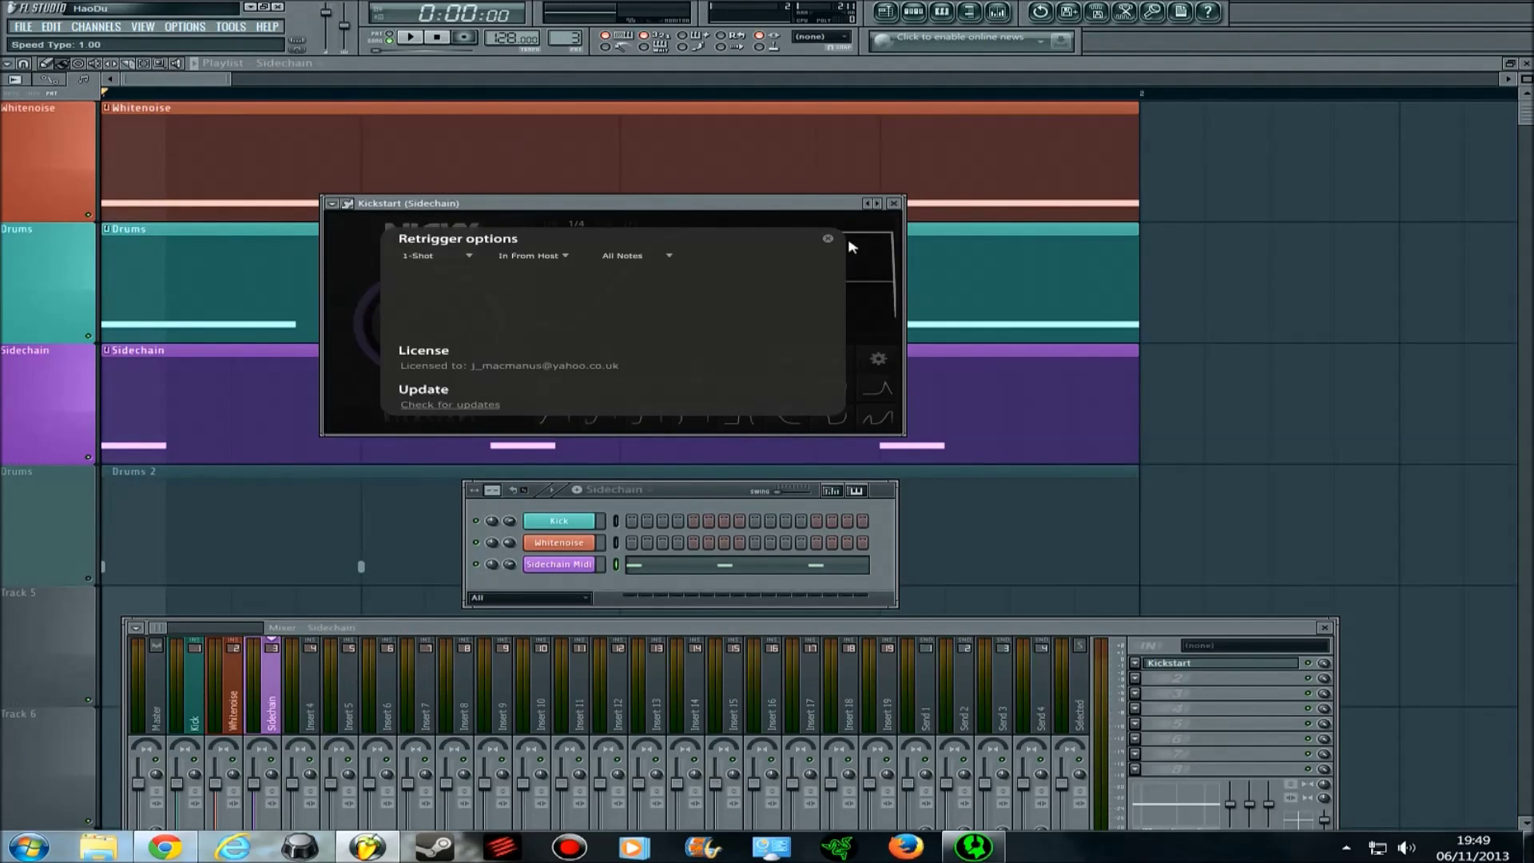
click(828, 239)
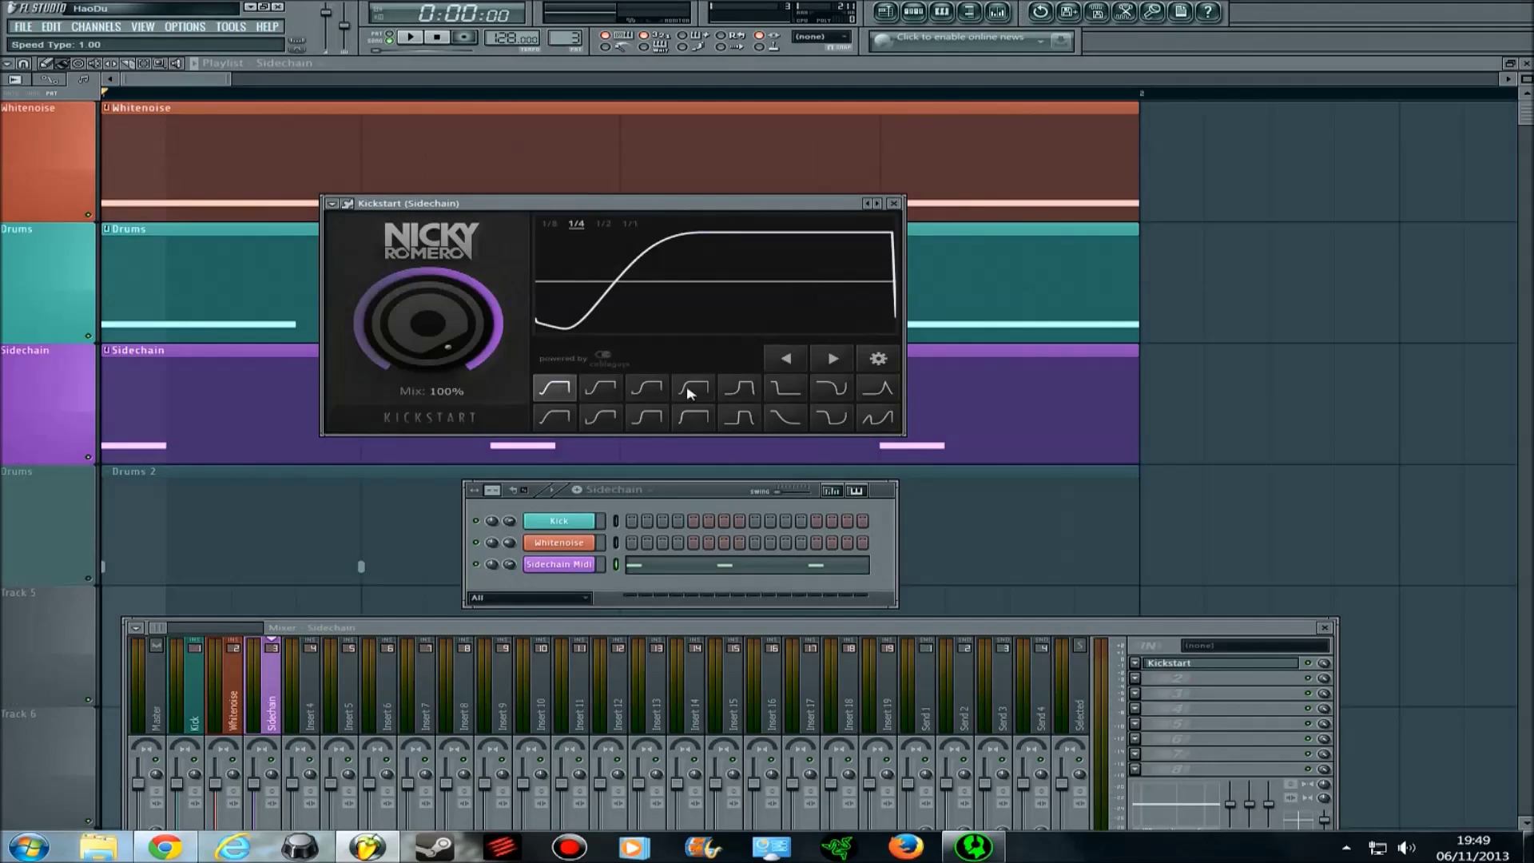
click(883, 359)
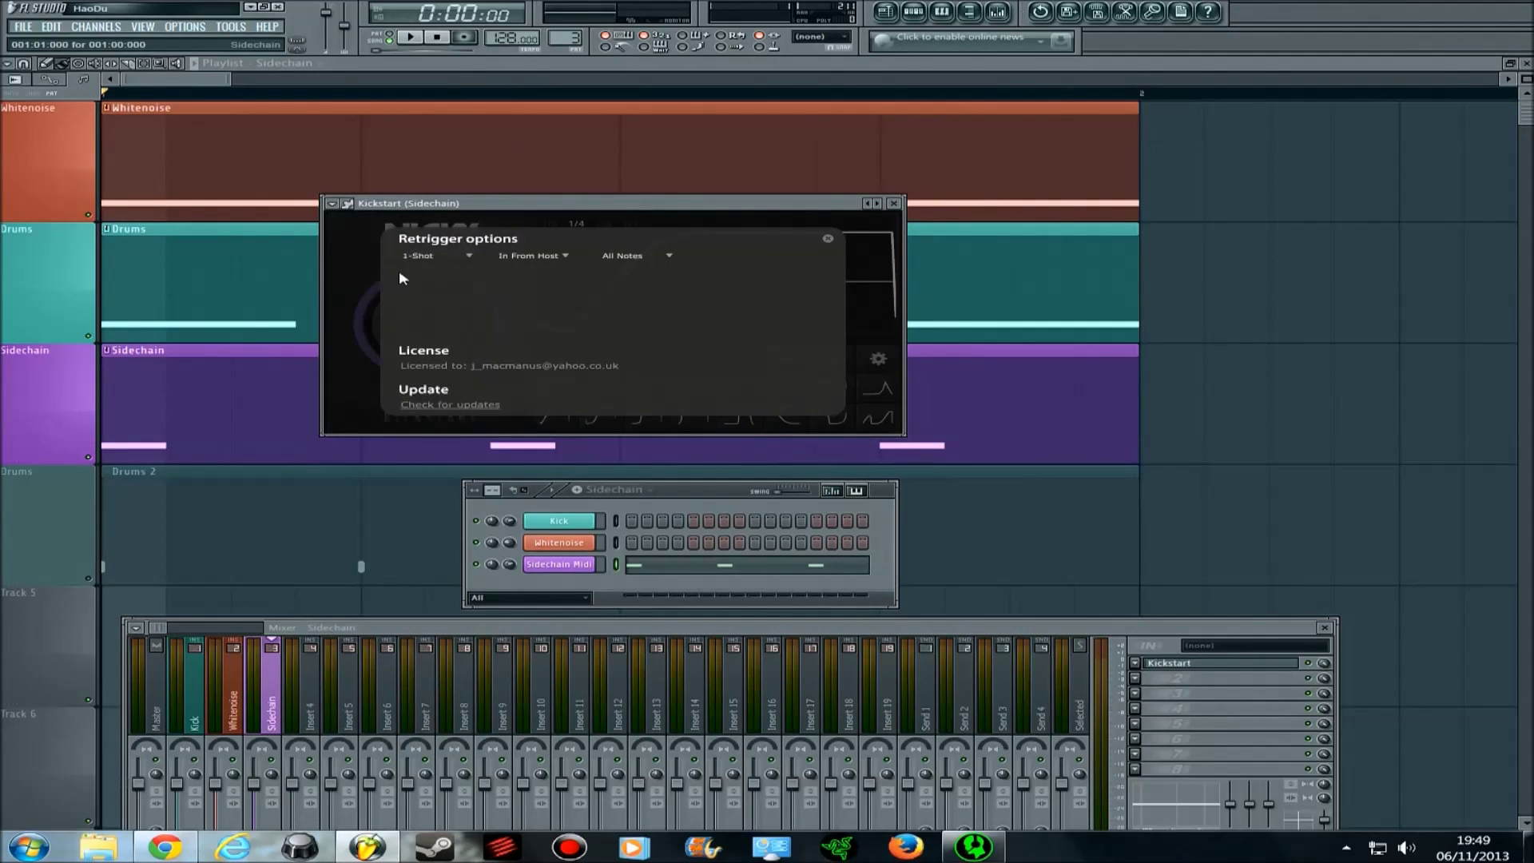
click(429, 257)
click(475, 283)
click(454, 257)
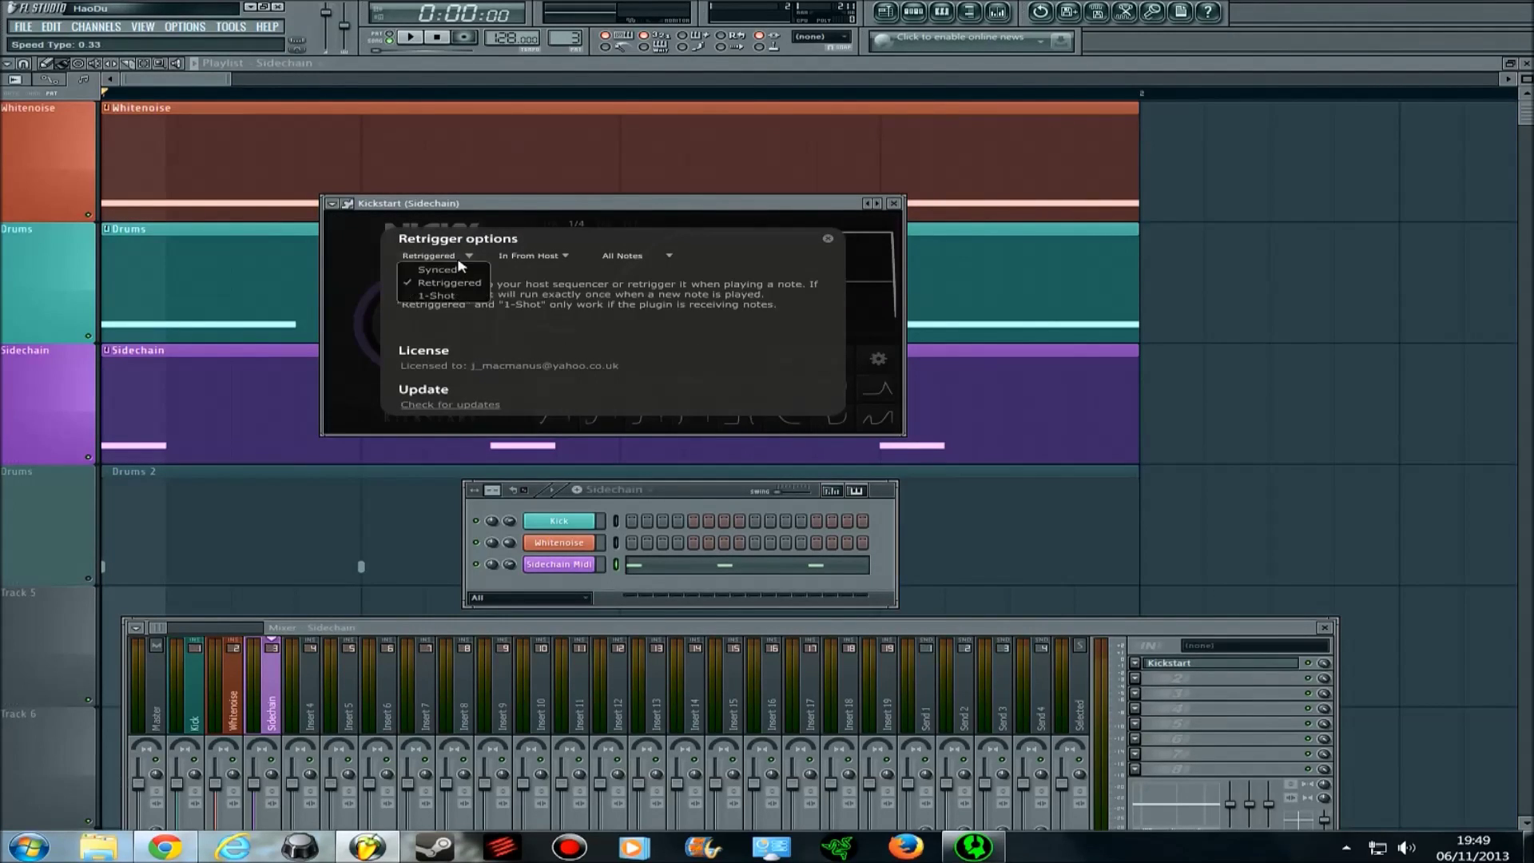
click(437, 296)
click(828, 239)
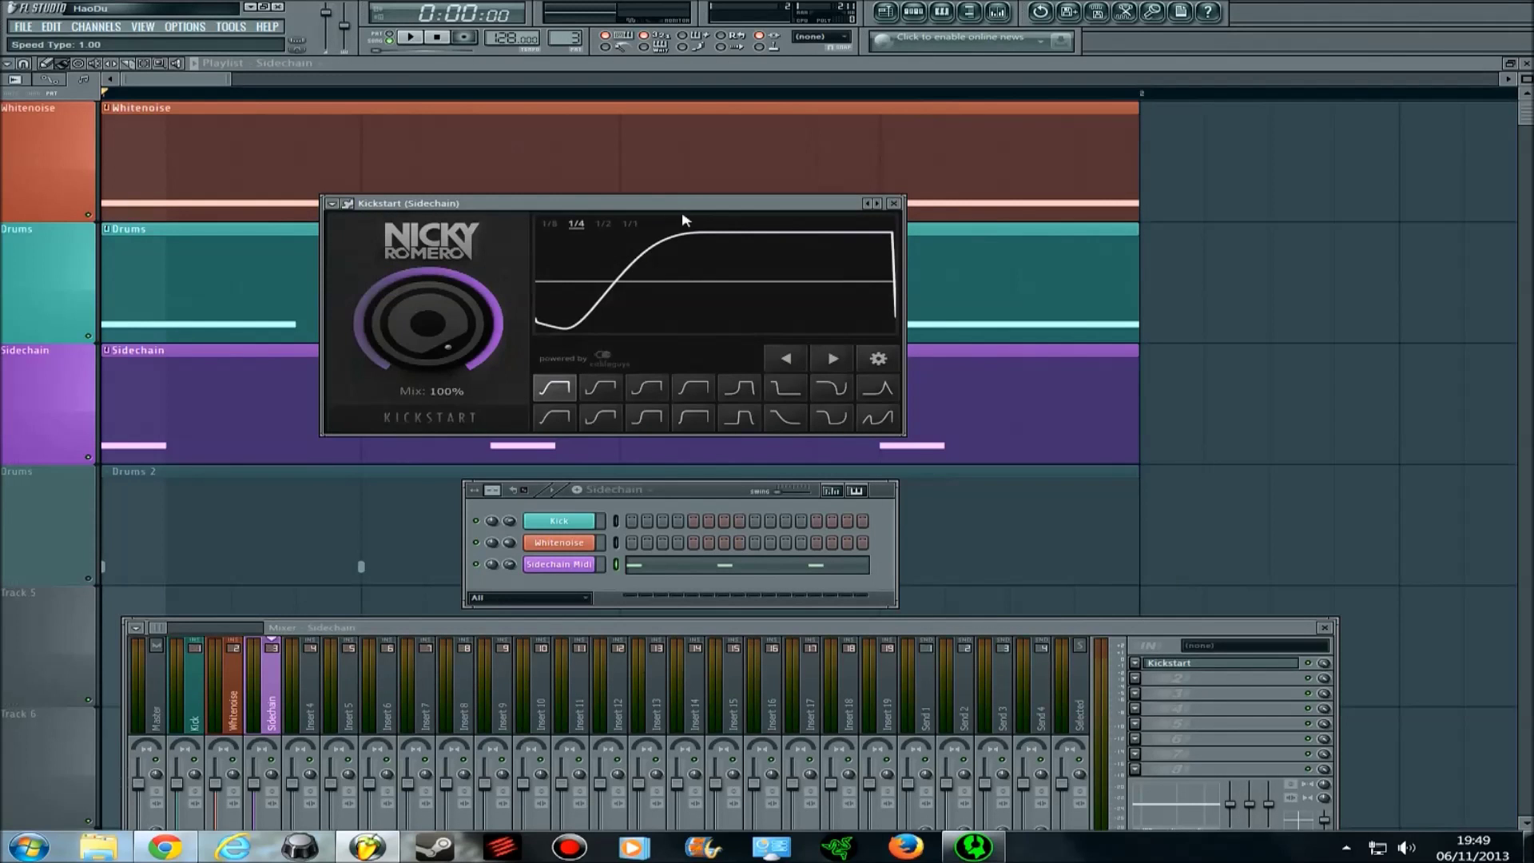
- Close Kickstart and bring up the Sidechain Midi channel's settings
drag(682, 203, 832, 188)
click(1044, 189)
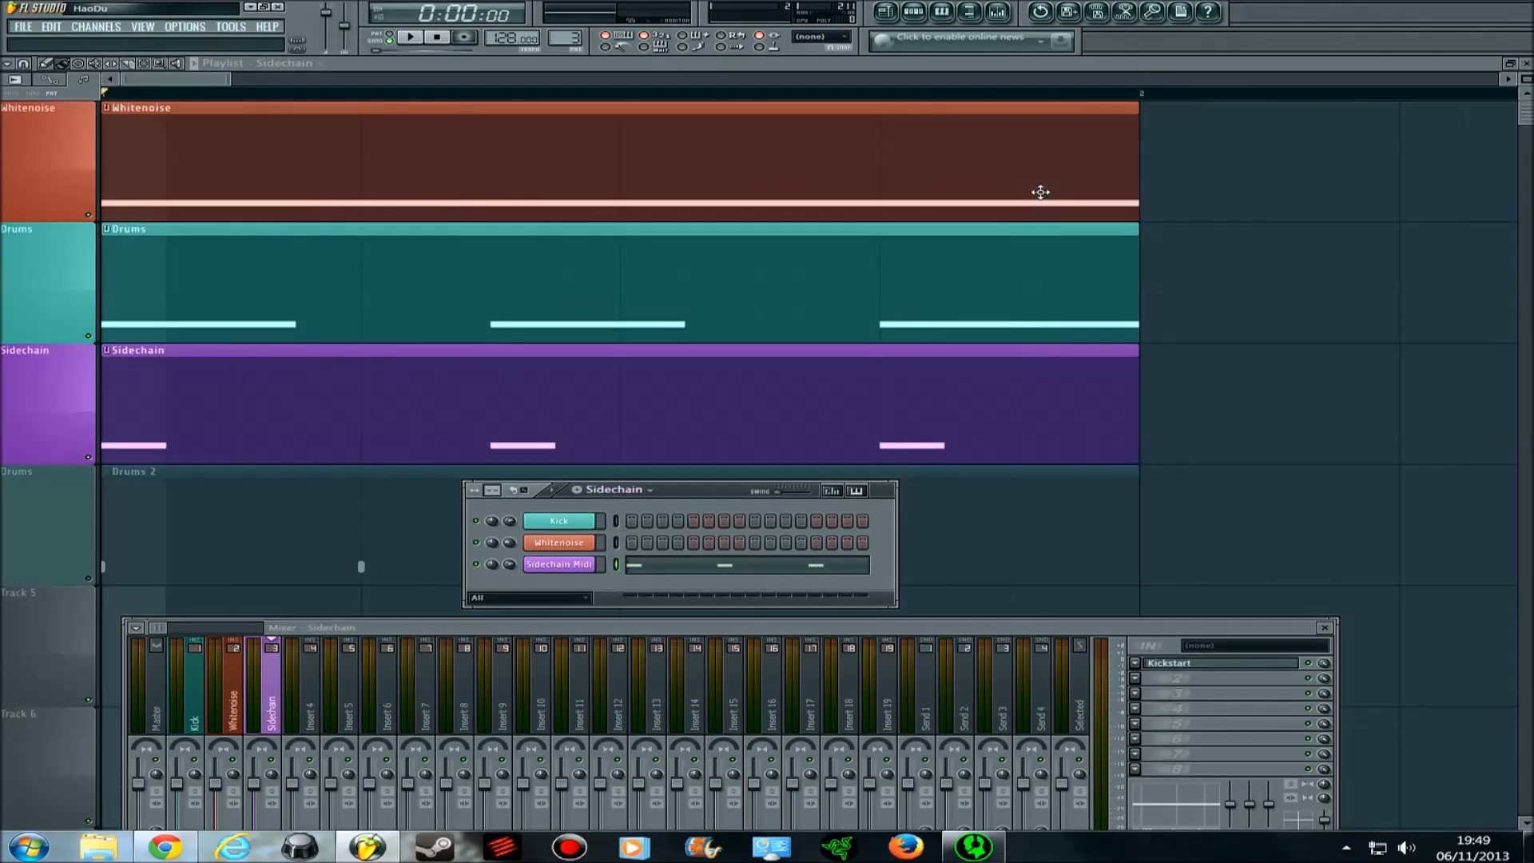
drag(686, 490, 691, 366)
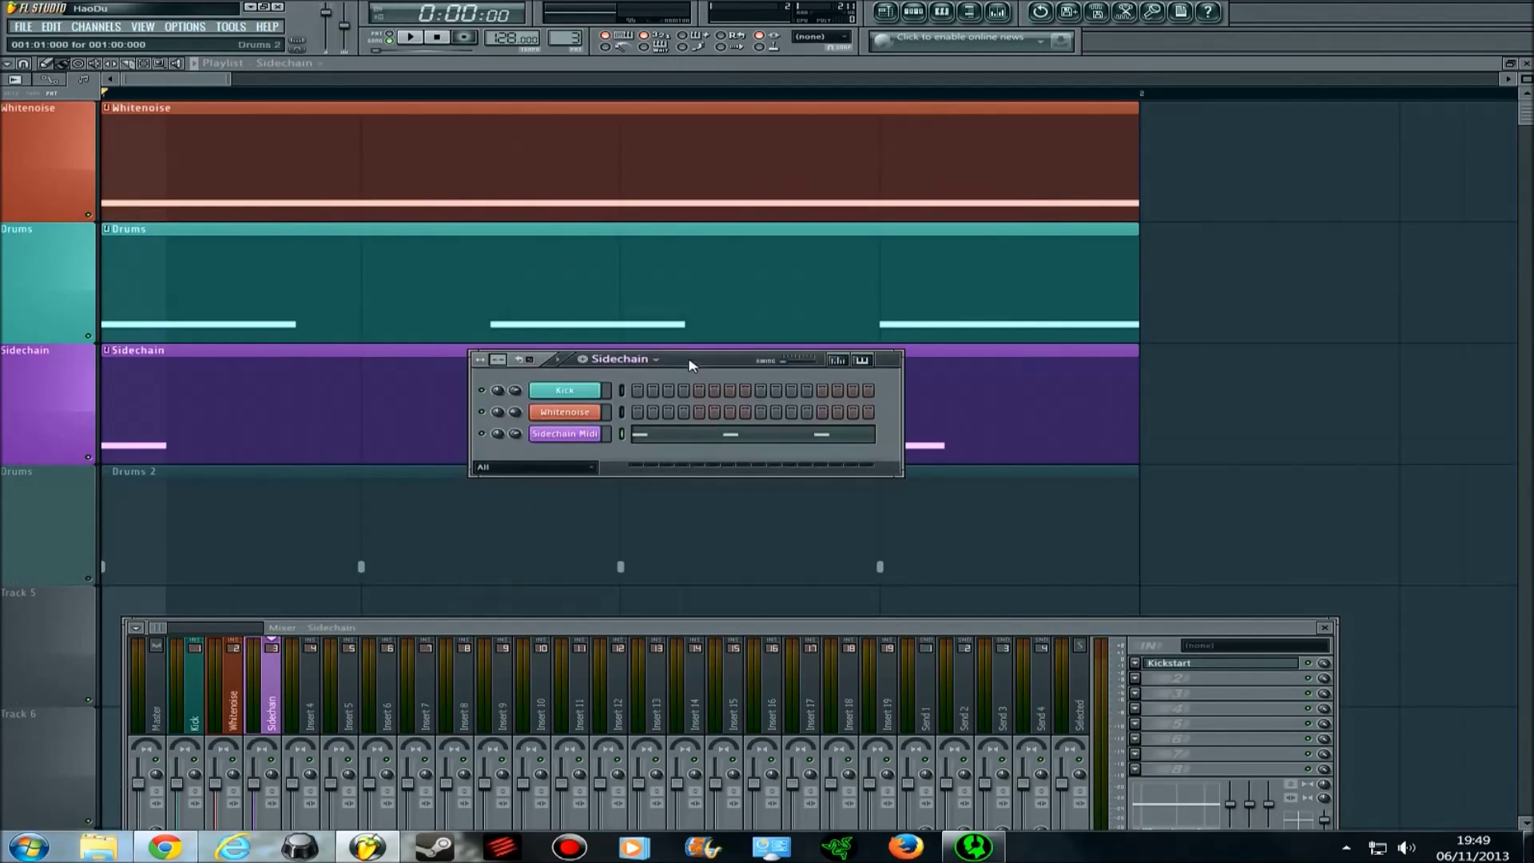
click(572, 433)
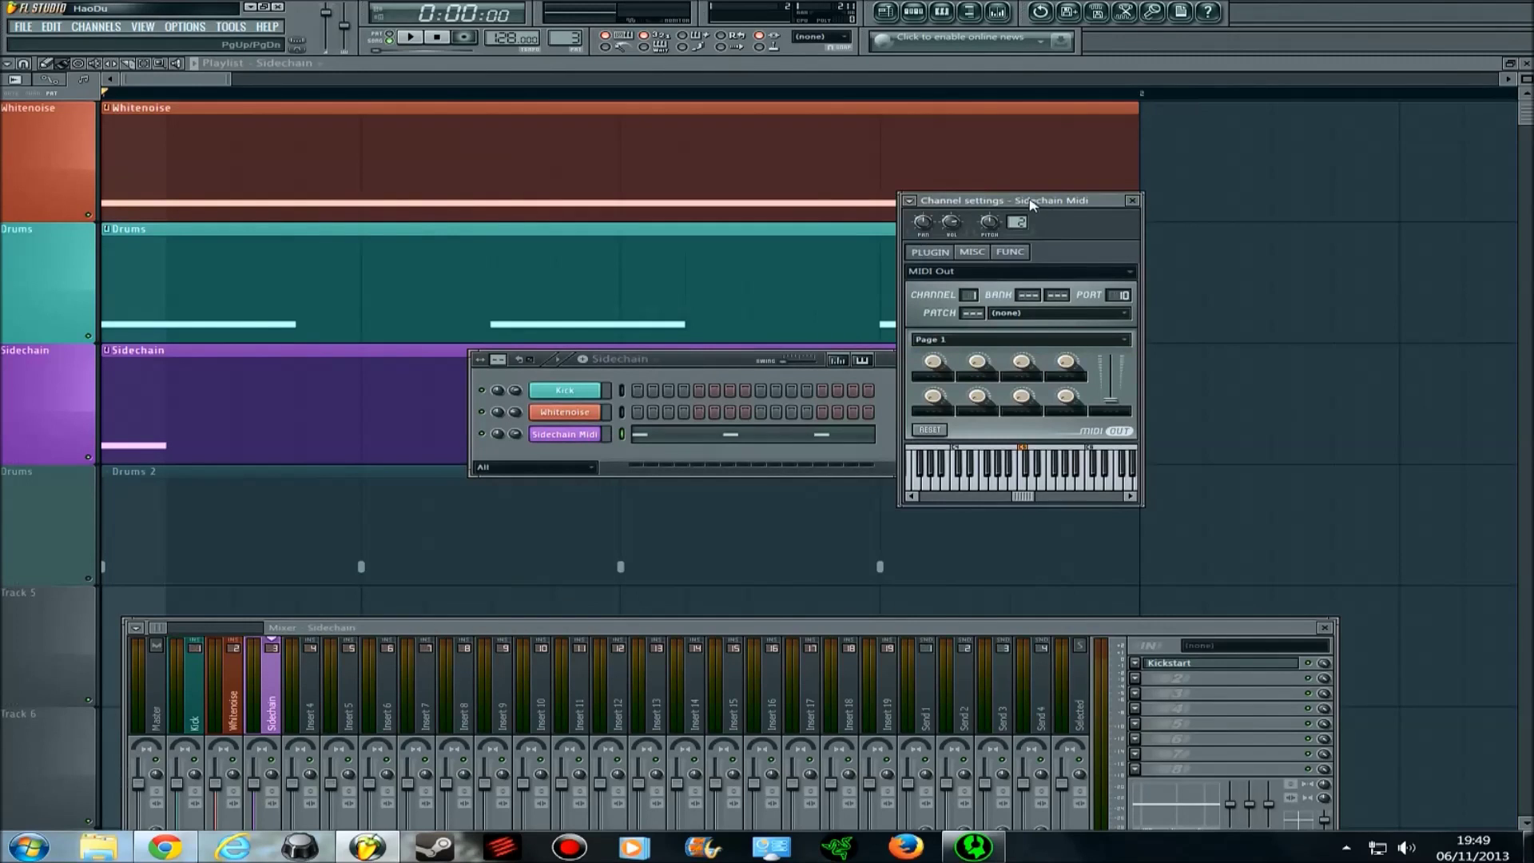
- Arrange the Sidechain Midi settings and channel rack, ending on the Sidechain playlist
drag(1031, 205, 1016, 288)
drag(699, 360, 605, 359)
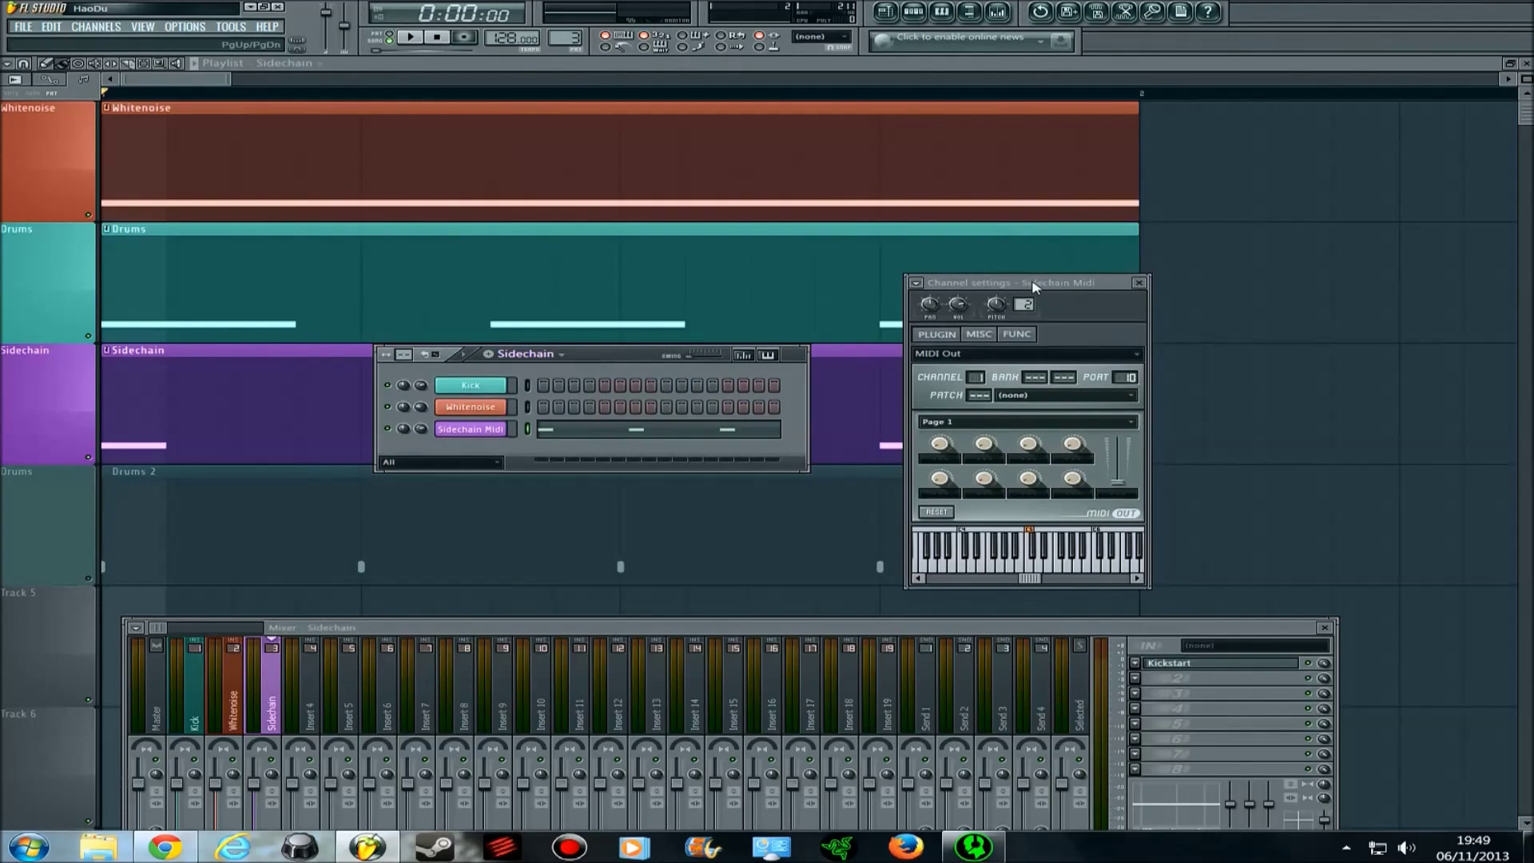
drag(1033, 286, 1021, 261)
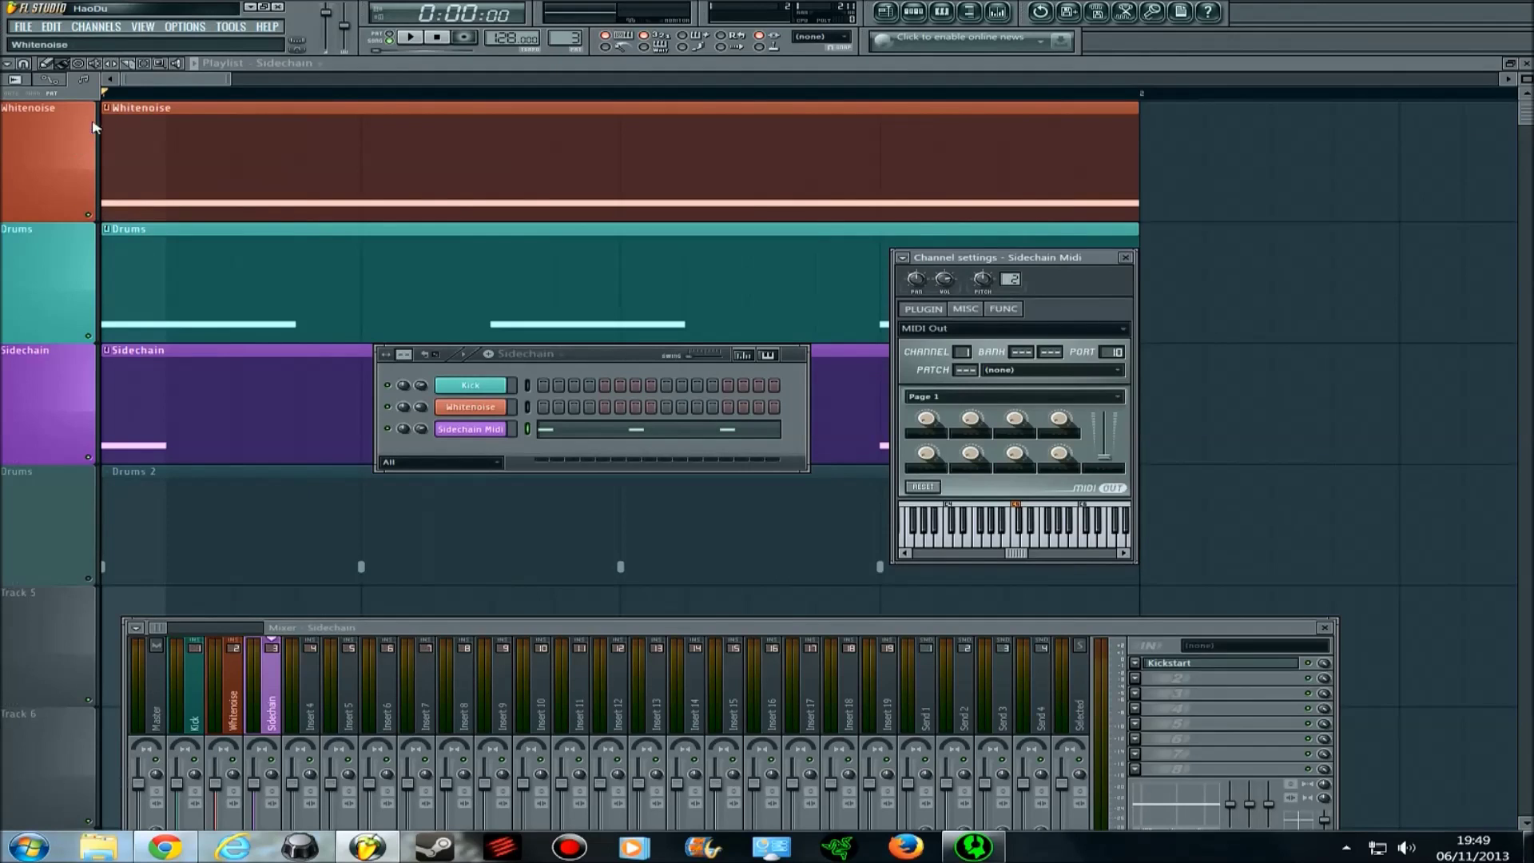
drag(230, 80, 284, 82)
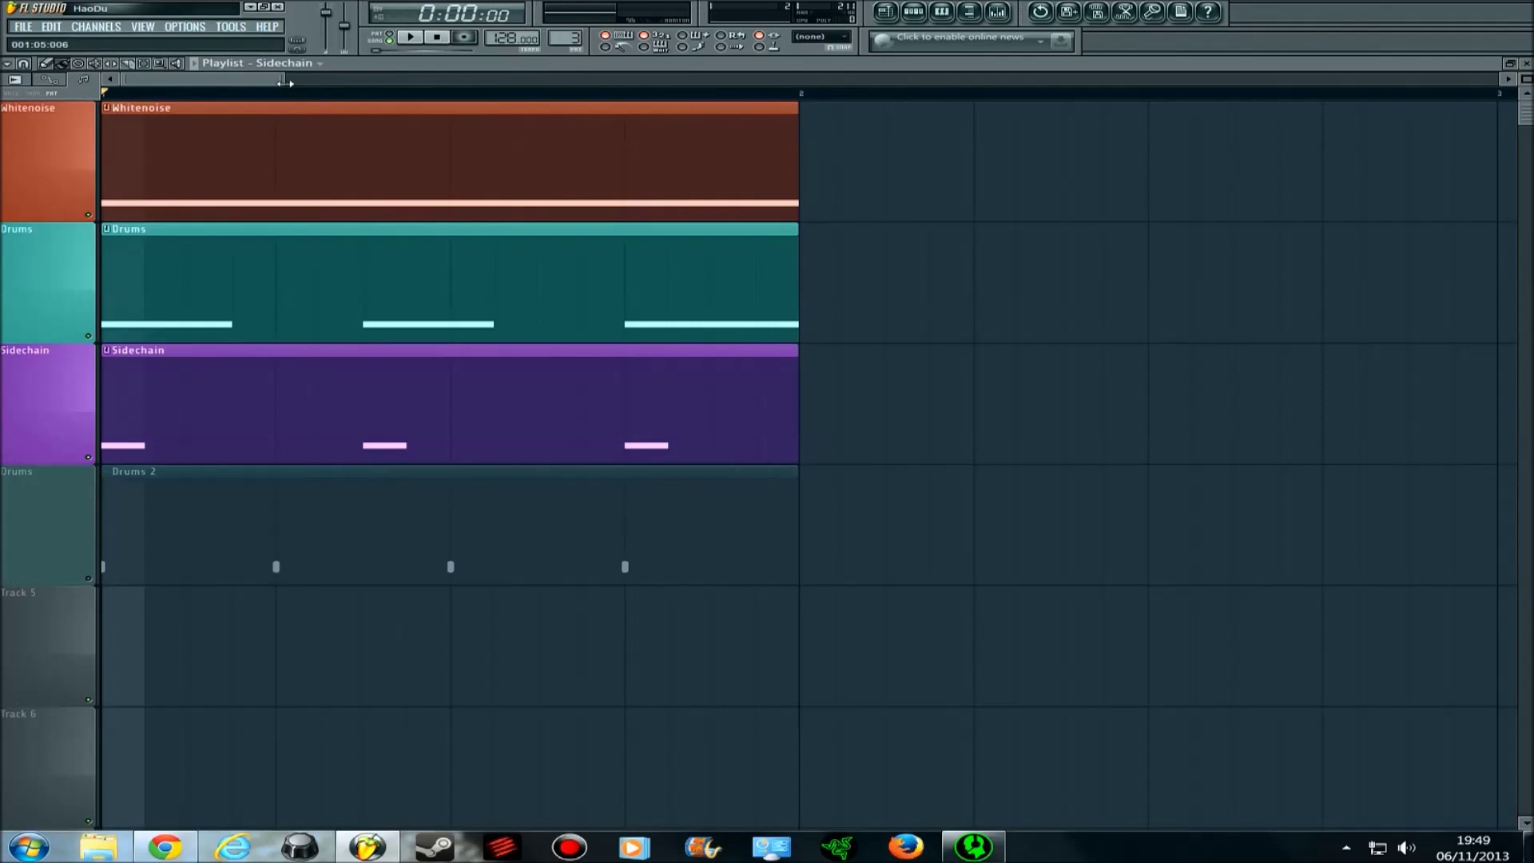
scroll(223, 106, up, 2)
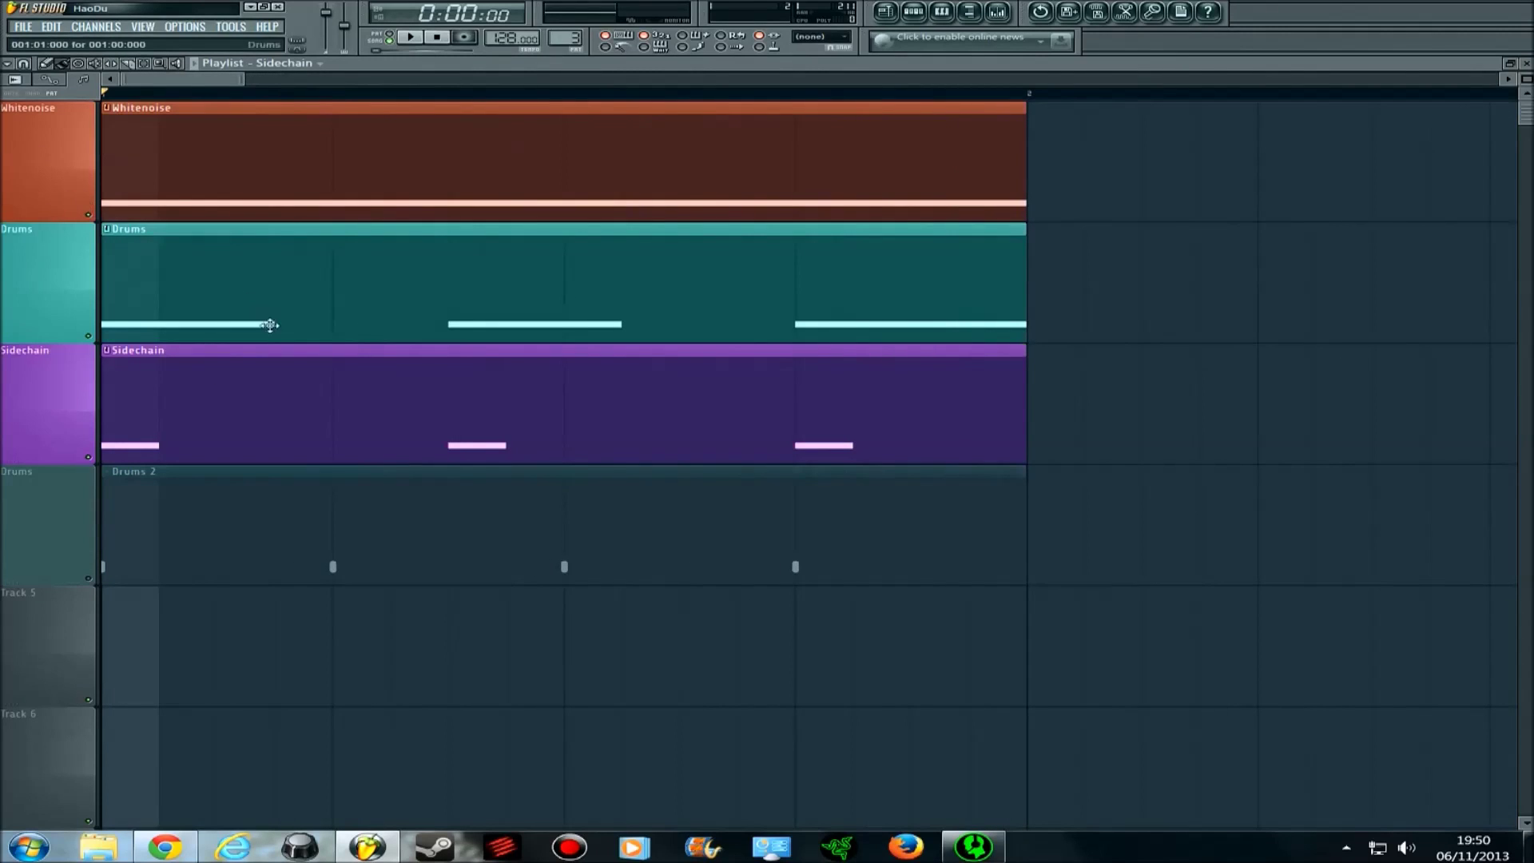
key(F9)
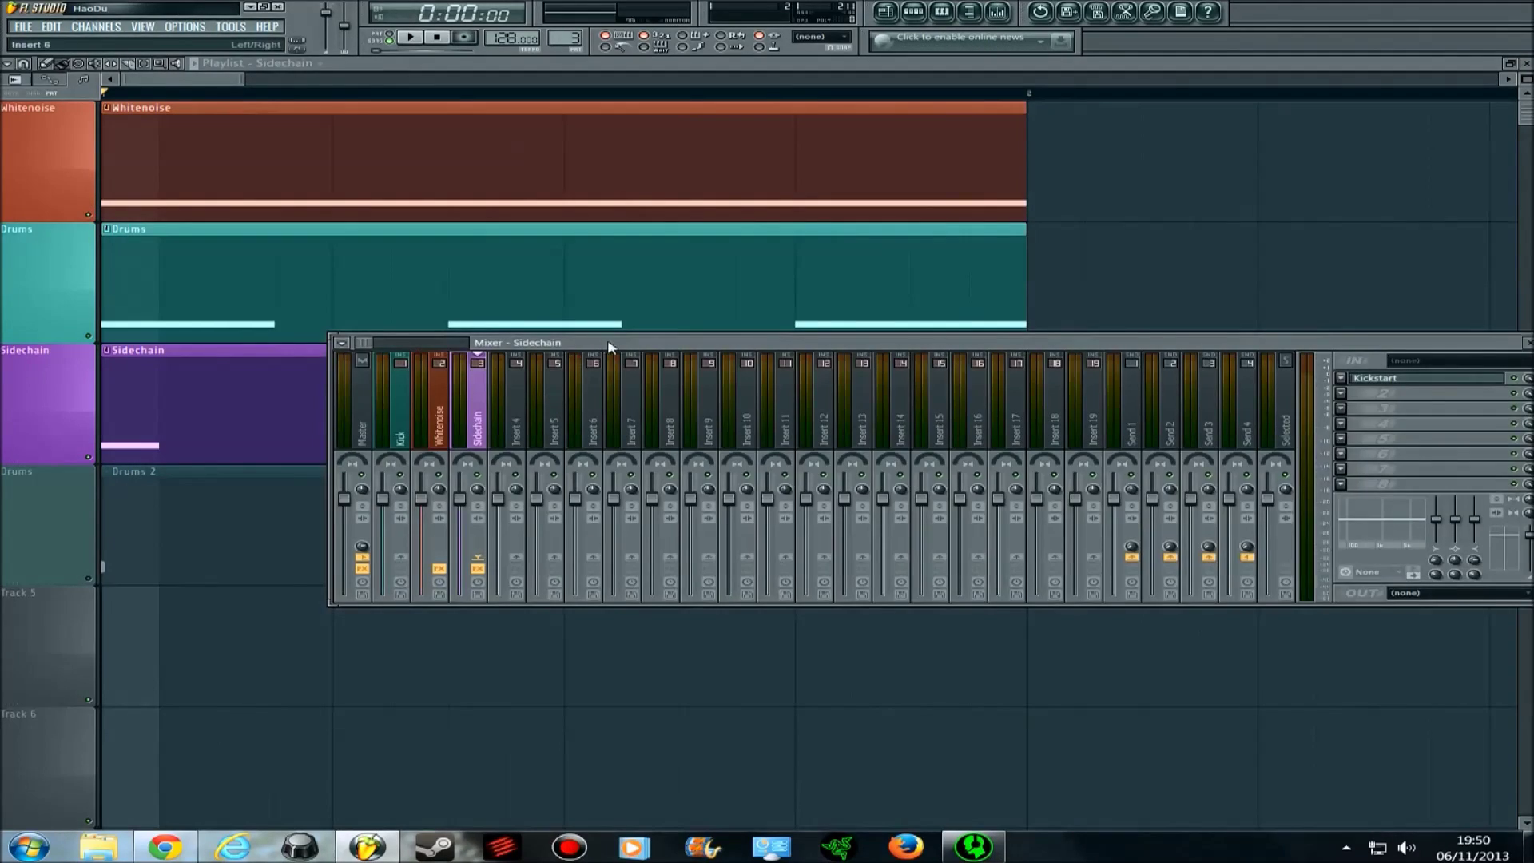
drag(611, 343, 537, 366)
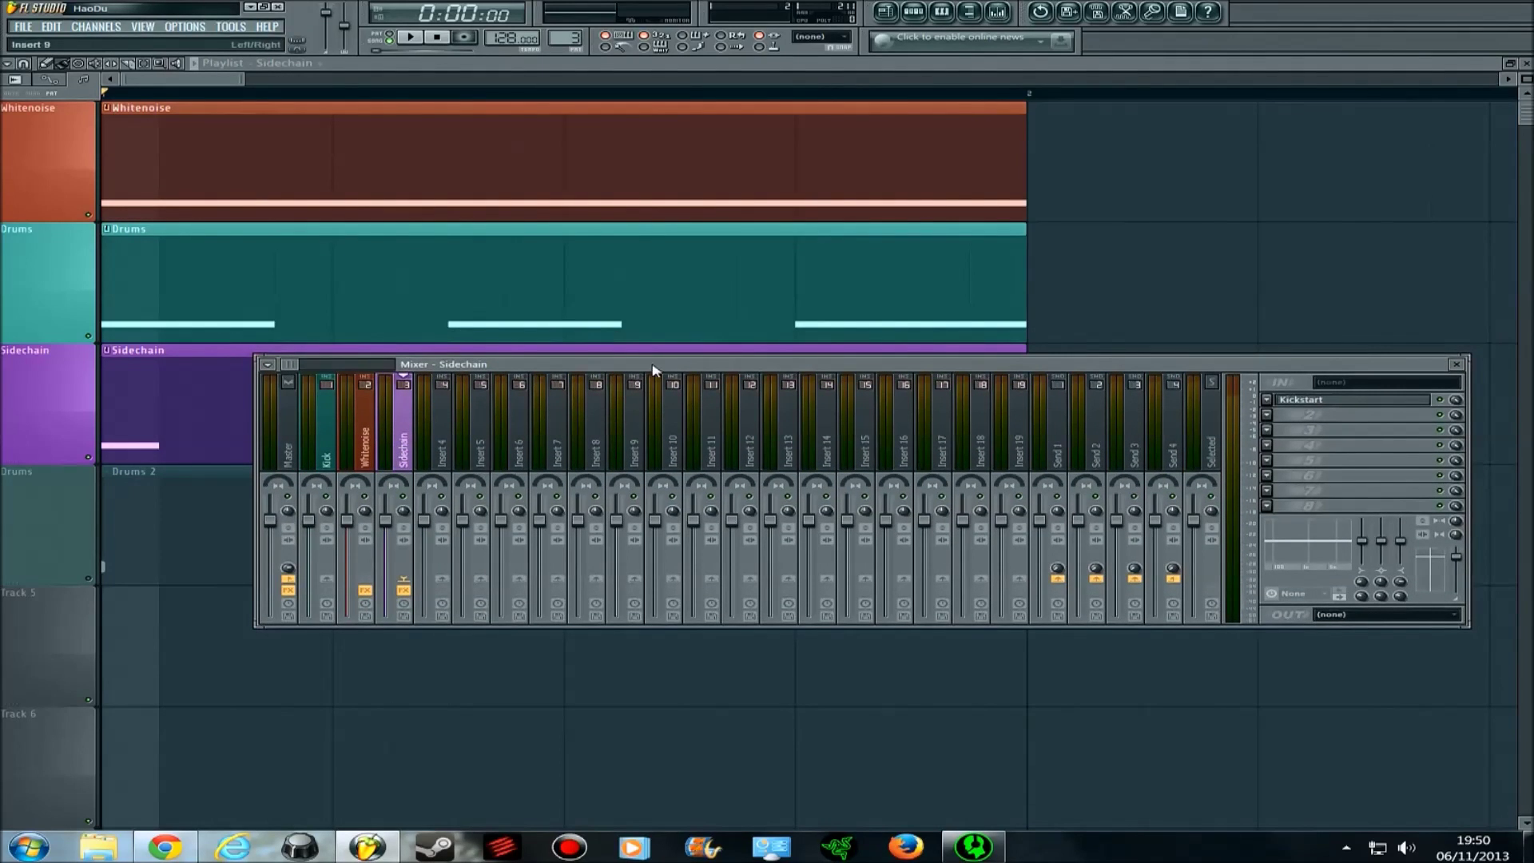
drag(717, 366, 589, 490)
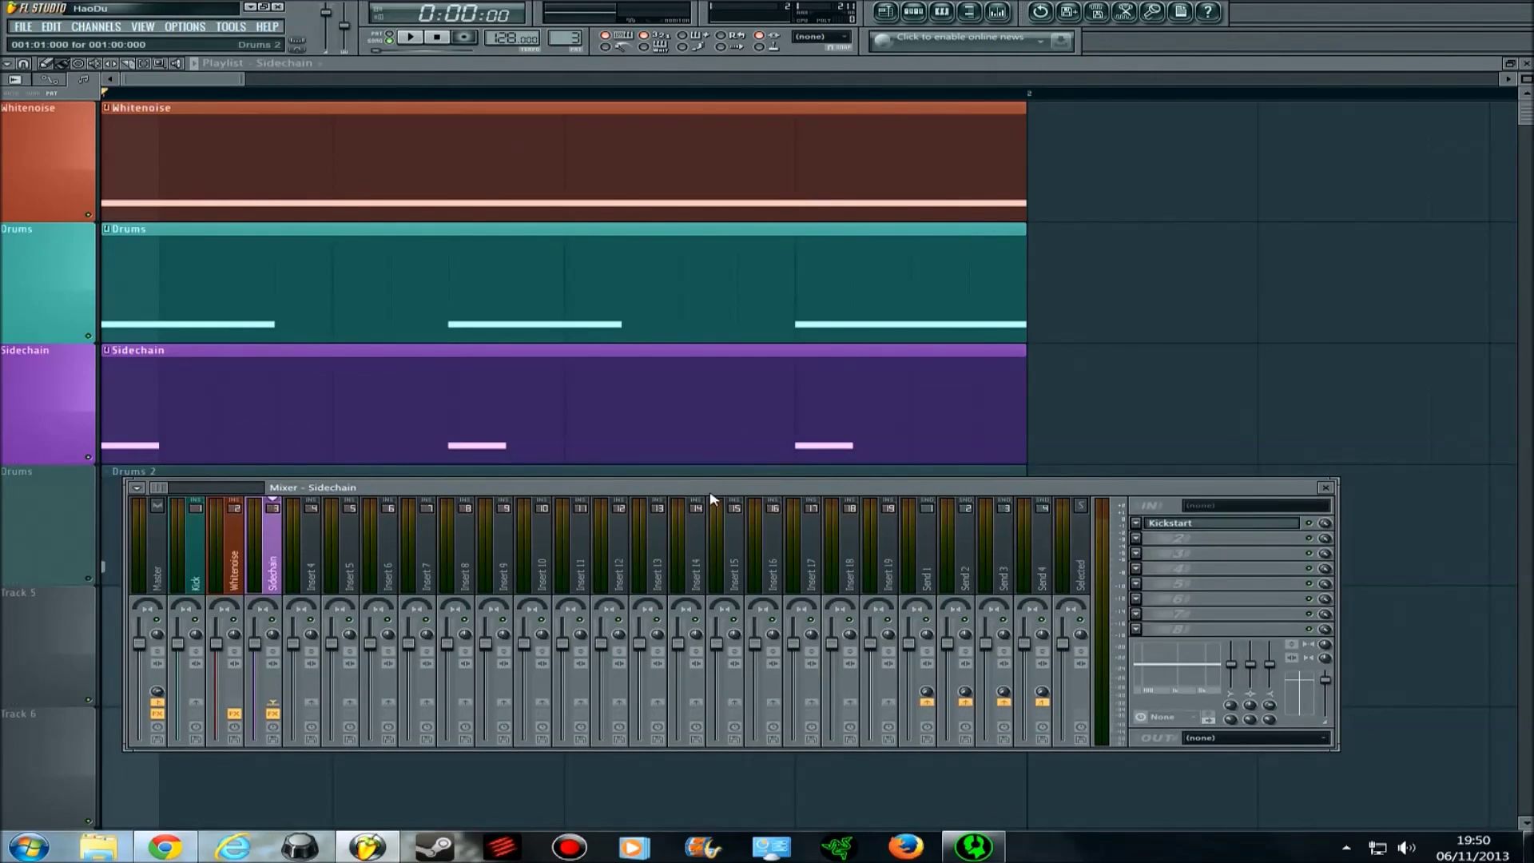
key(F9)
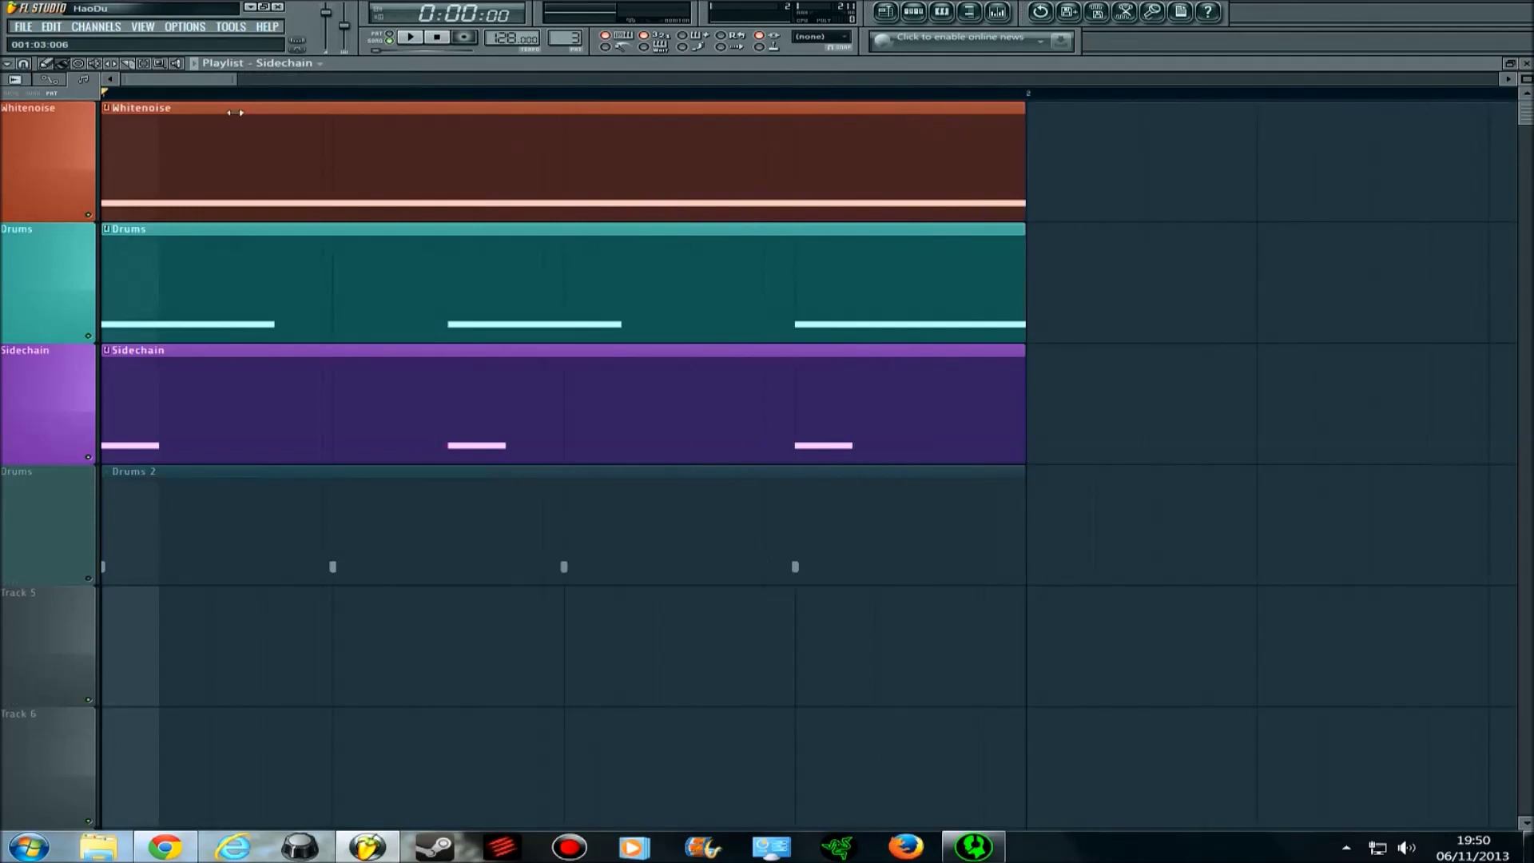